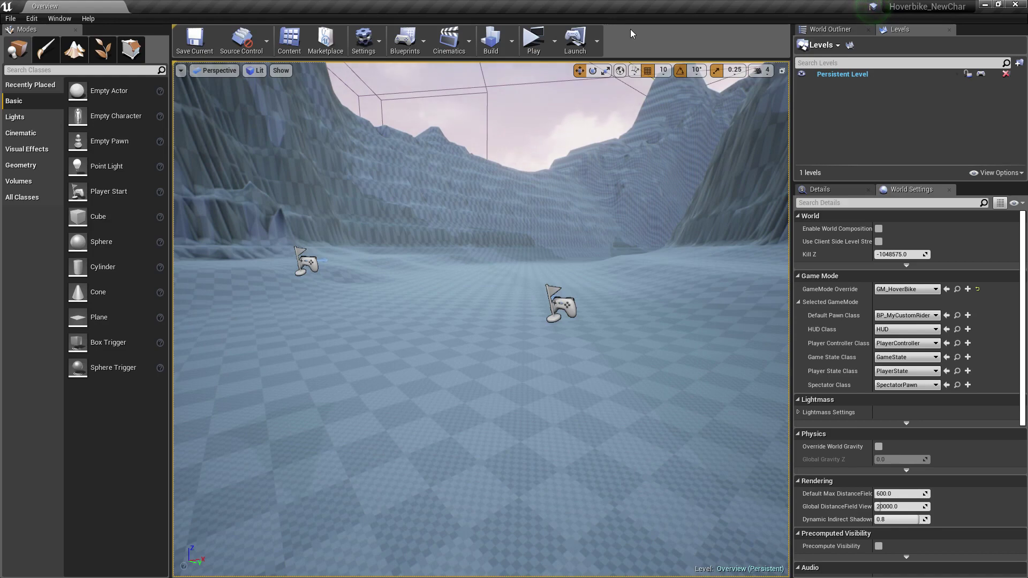
Play-test the level by mounting the hoverbike with the current rider, steering it around the canyon, and ending the preview
{"action": "left_click", "coordinate": [535, 47]}
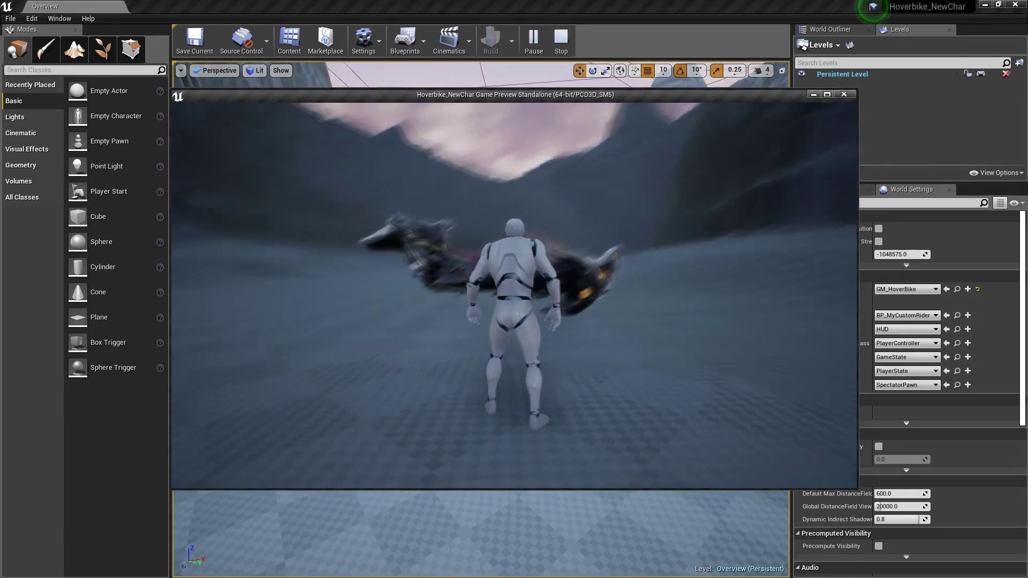
{"action": "key", "text": "w"}
{"action": "key", "text": "e"}
{"action": "key", "text": "w"}
{"action": "key", "text": "a"}
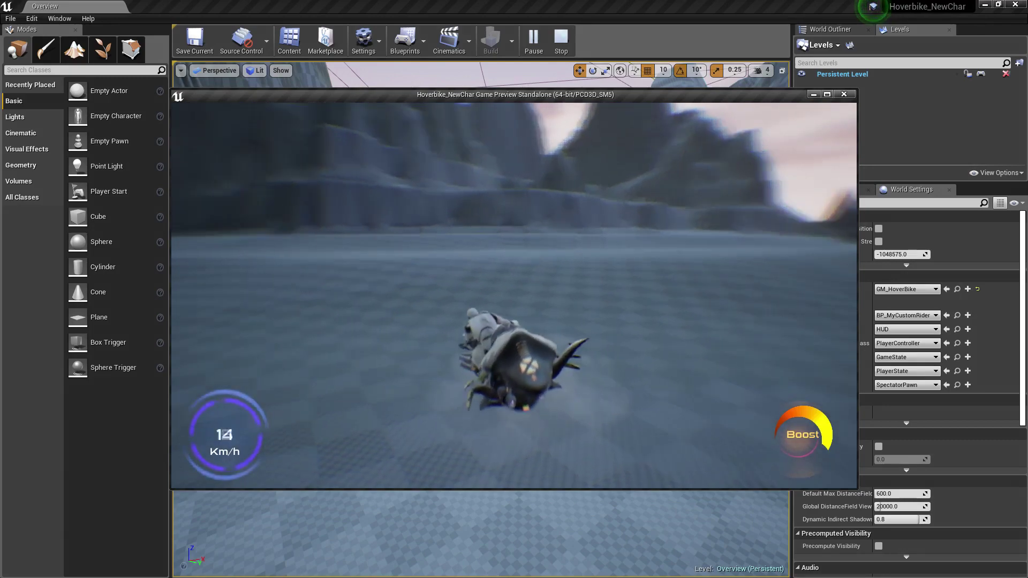
{"action": "key", "text": "d"}
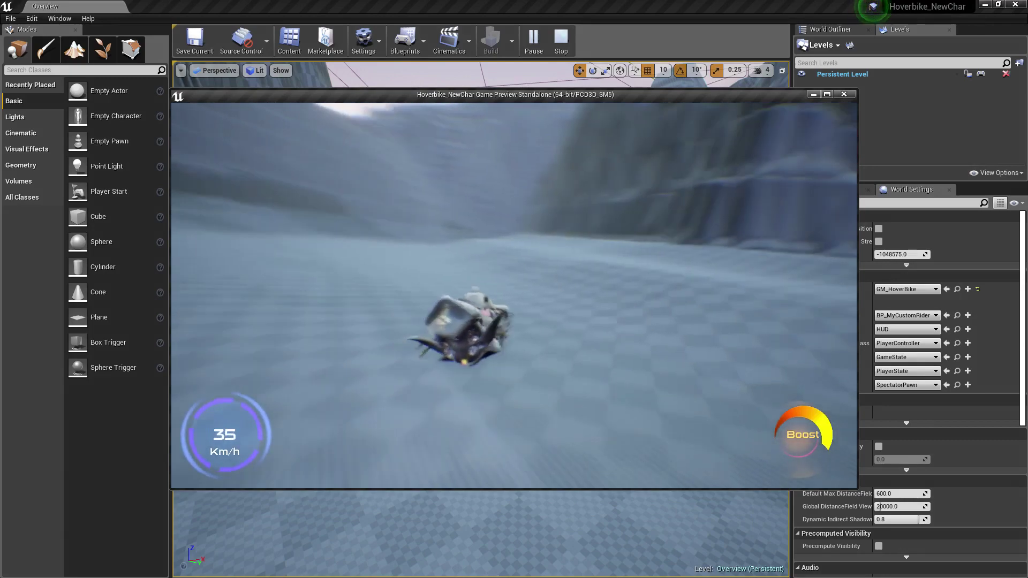
{"action": "key", "text": "a"}
{"action": "key", "text": "d"}
{"action": "key", "text": "a"}
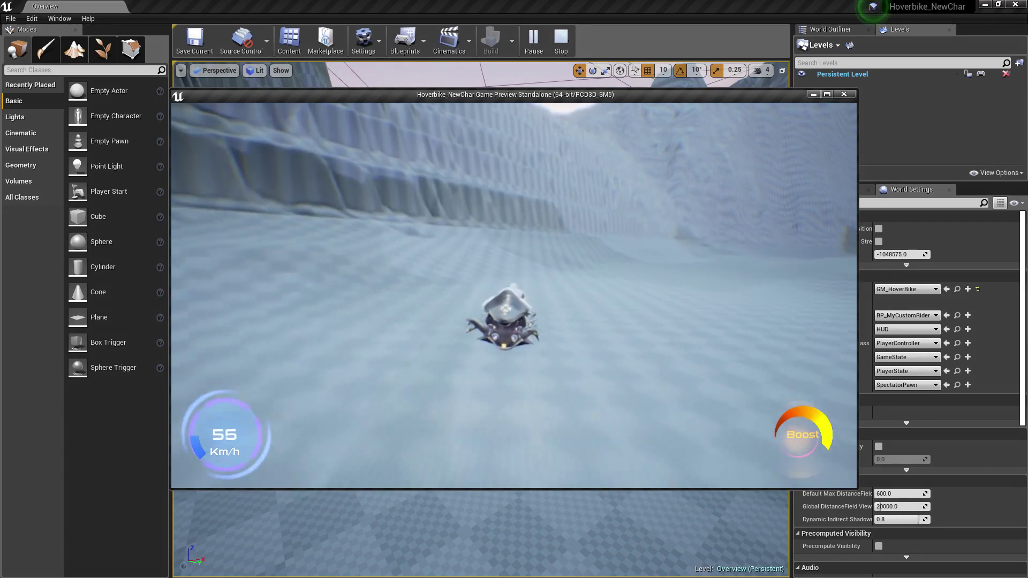
{"action": "key", "text": "d"}
{"action": "key", "text": "Escape"}
Browse to the ParagonLtBelica content folder and set the game mode's Default Pawn Class to LtBelicaPlayerCharacter
{"action": "key", "text": "ctrl+b"}
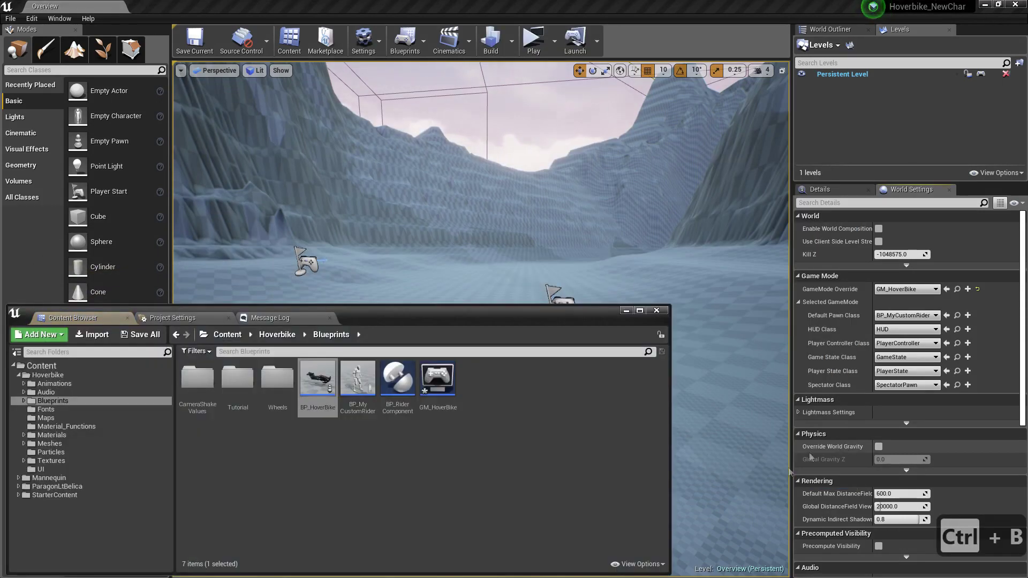
{"action": "left_click", "coordinate": [76, 486]}
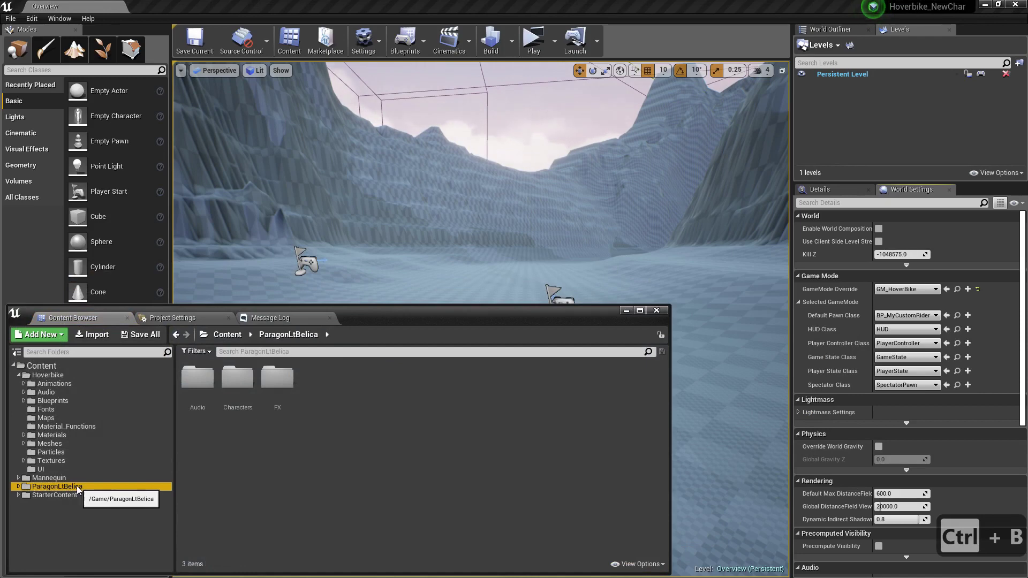
{"action": "left_click", "coordinate": [907, 316]}
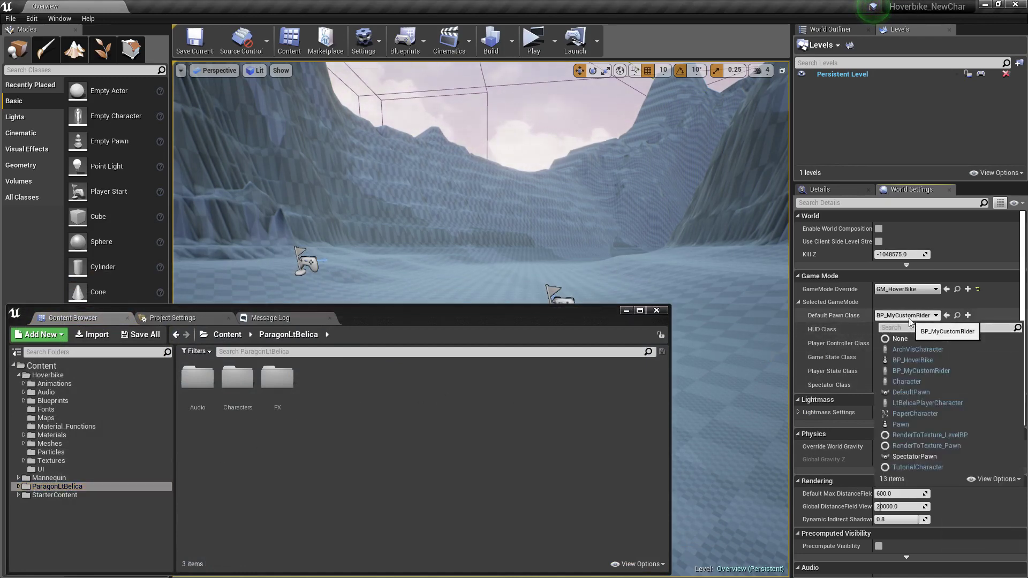
{"action": "left_click", "coordinate": [924, 404]}
Play-test the level with the LtBelica character, run past the cubes to the parked hoverbikes, and end the preview
{"action": "left_click", "coordinate": [545, 38]}
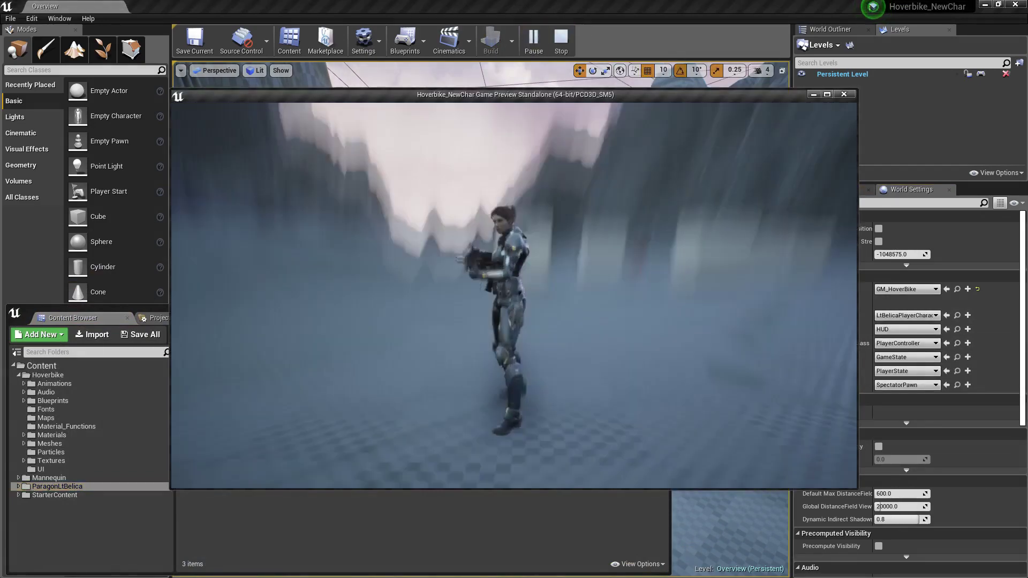
{"action": "key", "text": "w"}
{"action": "key", "text": "s"}
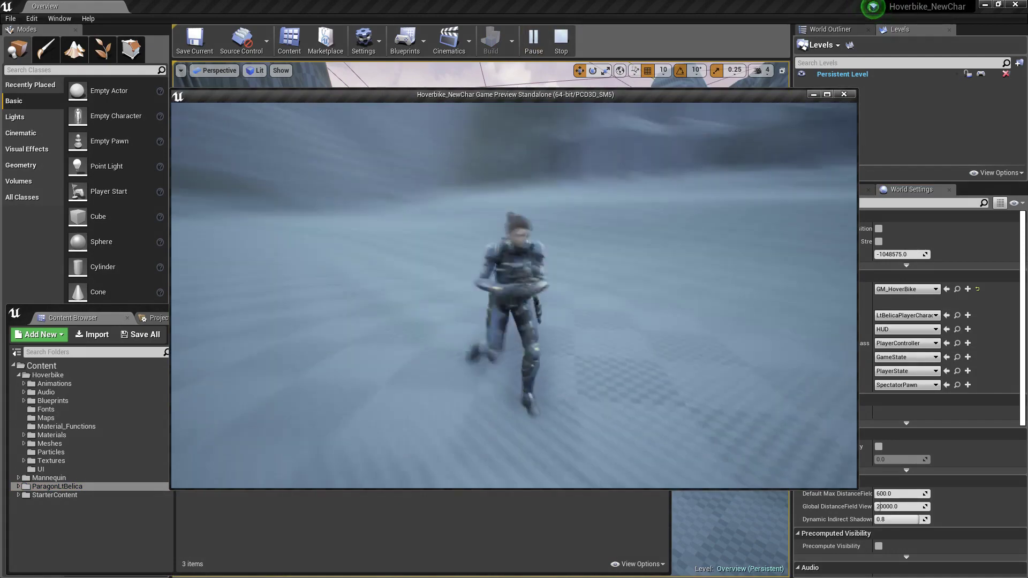
{"action": "key", "text": "w"}
{"action": "key", "text": "a"}
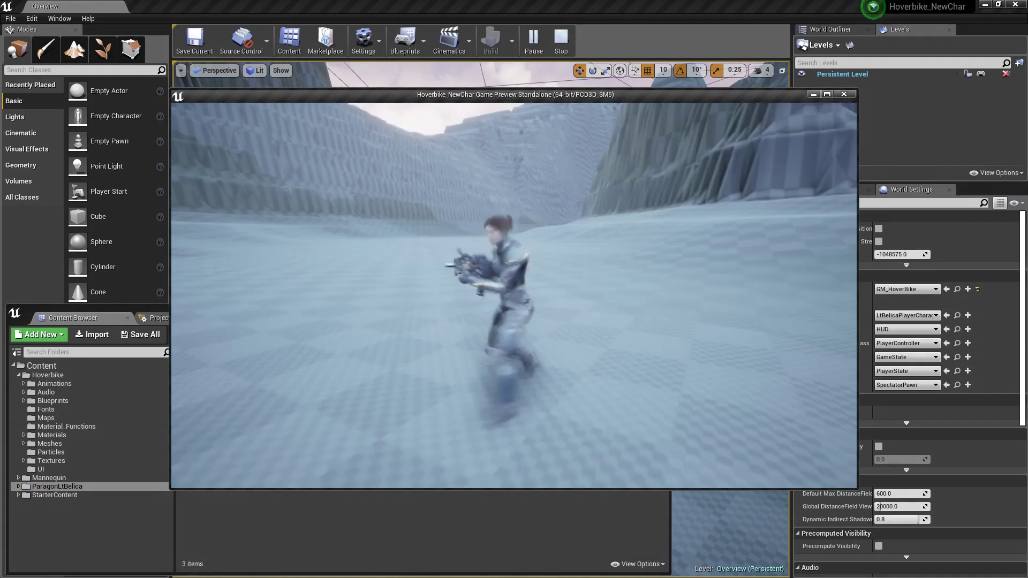
{"action": "key", "text": "d"}
{"action": "key", "text": "s"}
{"action": "key", "text": "w"}
{"action": "key", "text": "d"}
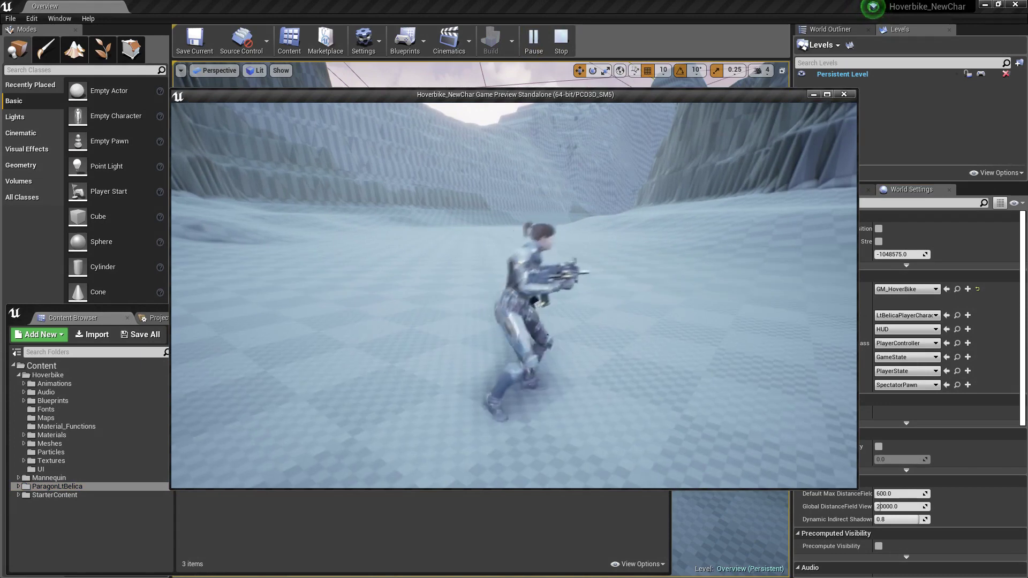
{"action": "key", "text": "s"}
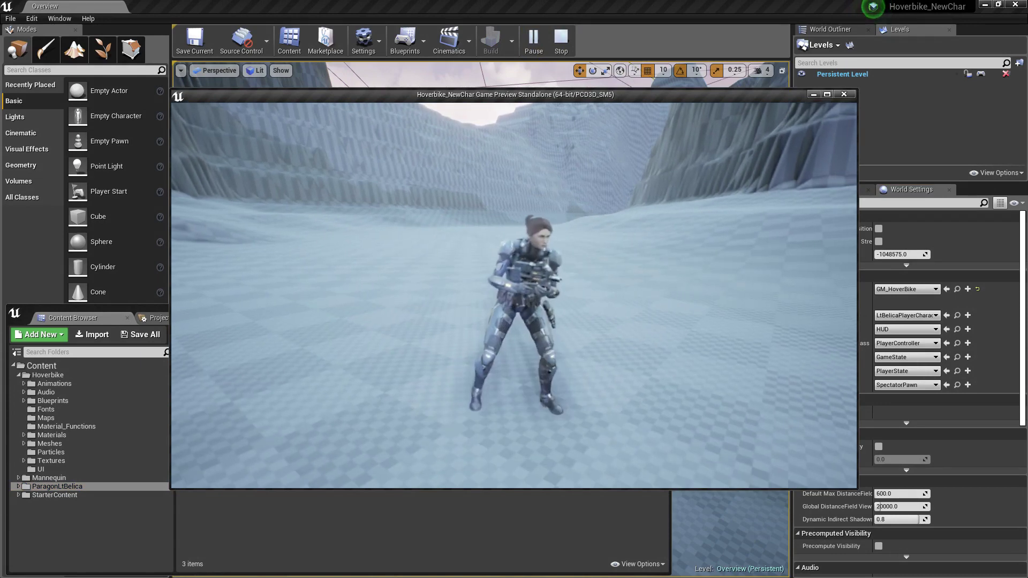
{"action": "key", "text": "w"}
{"action": "key", "text": "w"}
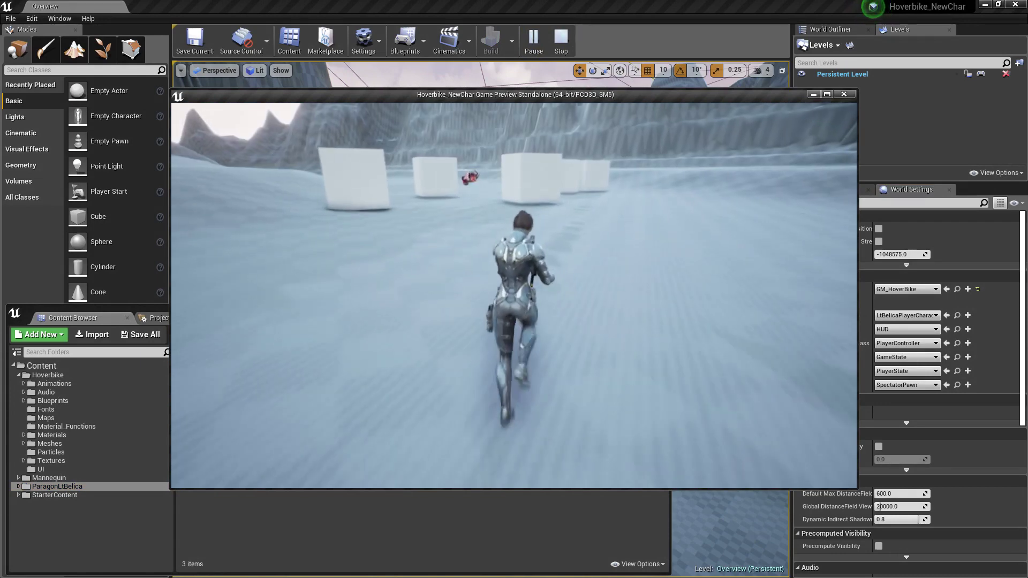
{"action": "key", "text": "w"}
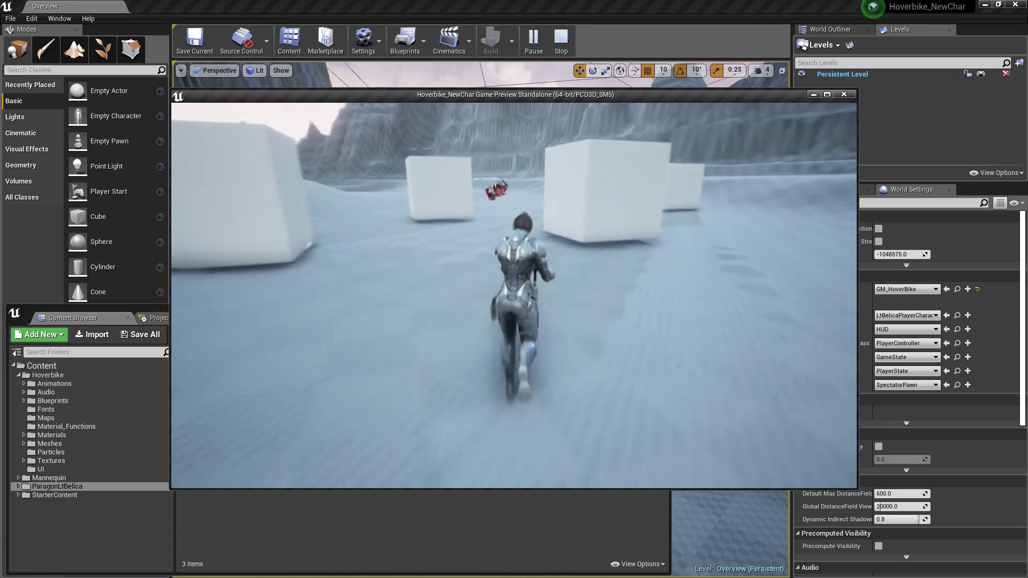
{"action": "key", "text": "w"}
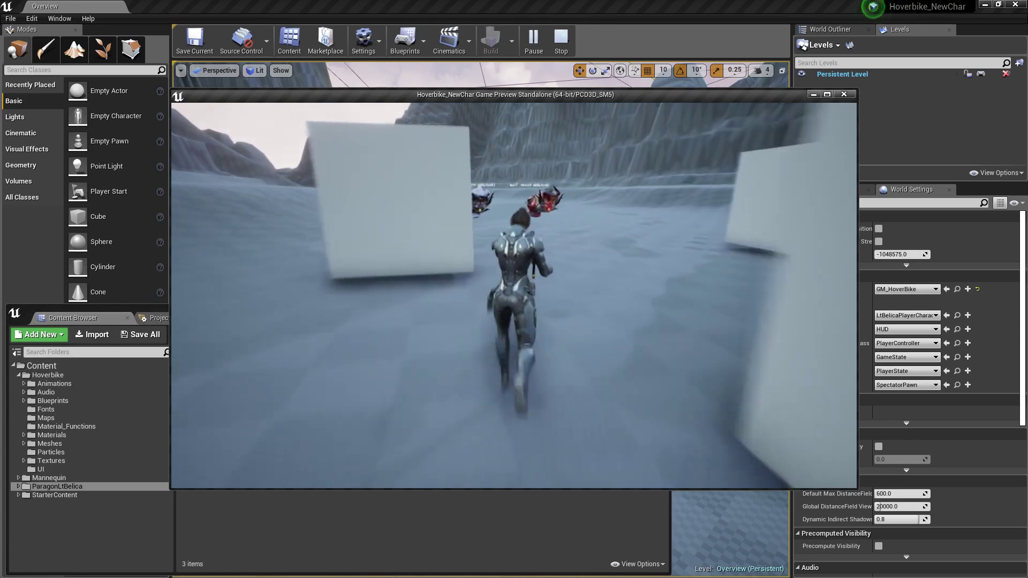
{"action": "key", "text": "d"}
{"action": "key", "text": "w"}
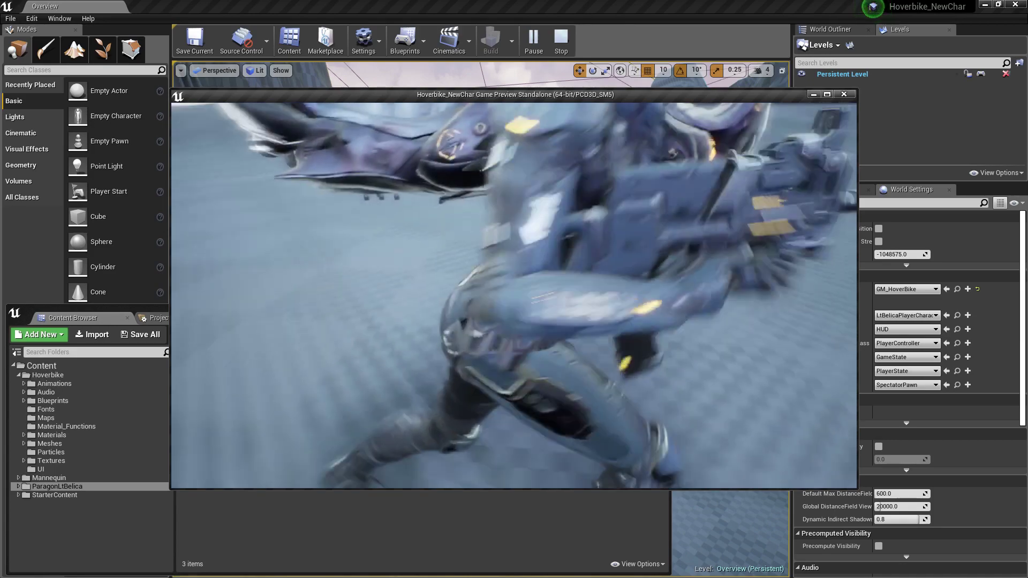
{"action": "key", "text": "s"}
{"action": "key", "text": "Escape"}
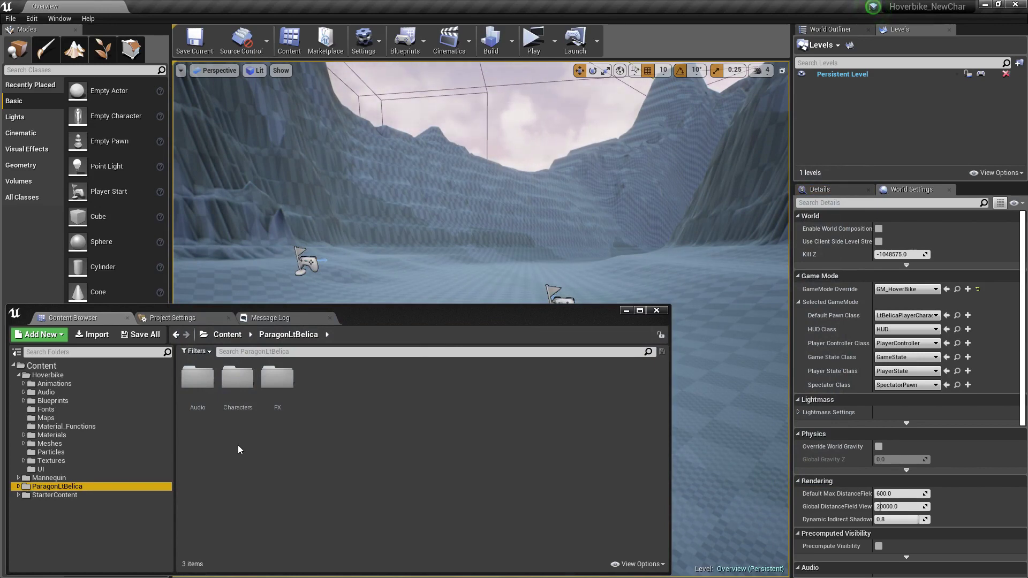
Locate the LtBelicaPlayerCharacter asset from the Default Pawn Class setting, open its blueprint, and review the Event Graph's input and combo sections
{"action": "left_click", "coordinate": [958, 315]}
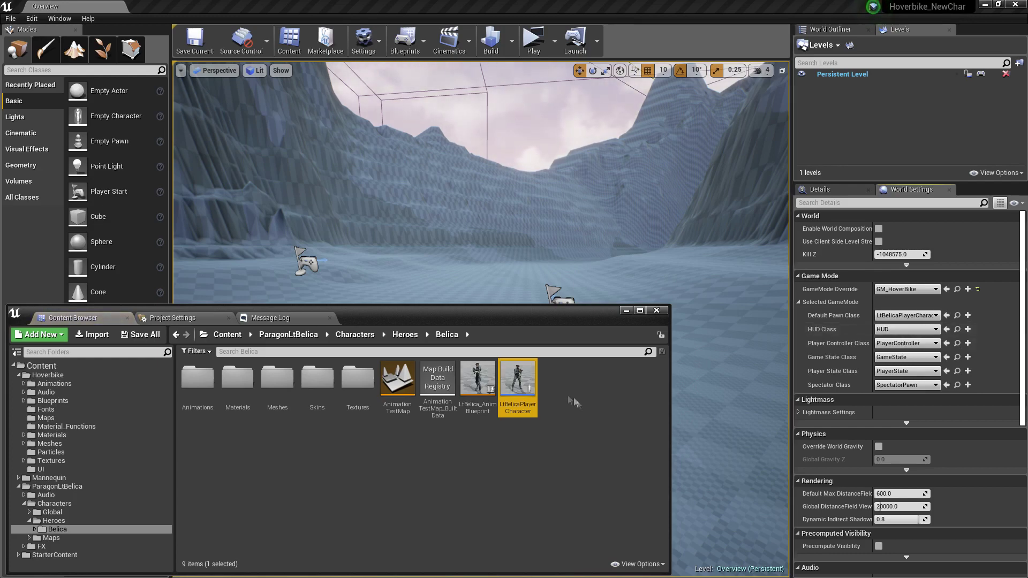
{"action": "double_click", "coordinate": [525, 383]}
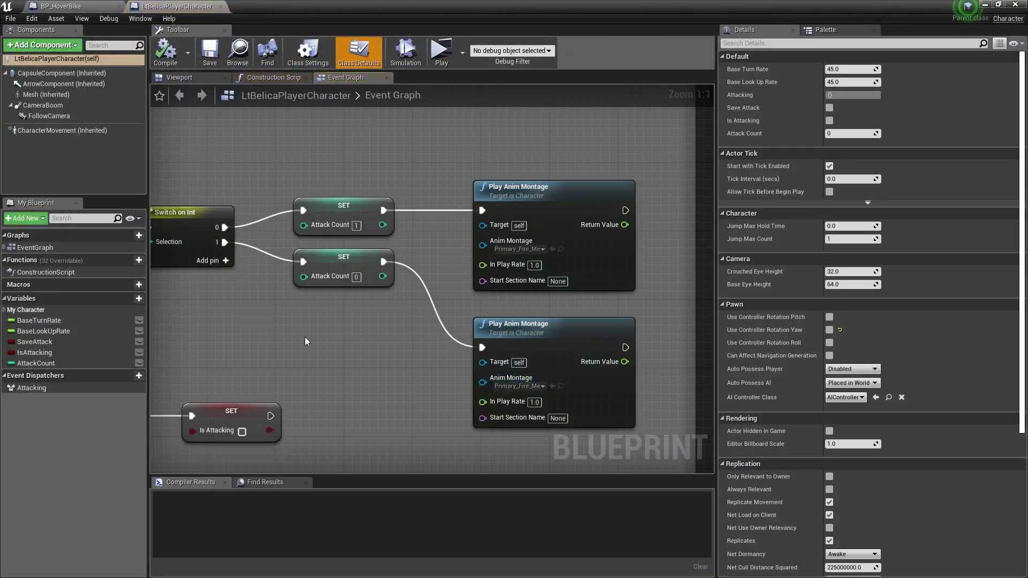
{"action": "scroll", "coordinate": [304, 336], "scroll_direction": "down", "scroll_amount": 8}
{"action": "right_click_drag", "start_coordinate": [234, 367], "coordinate": [278, 467]}
{"action": "right_click_drag", "start_coordinate": [231, 282], "coordinate": [248, 238]}
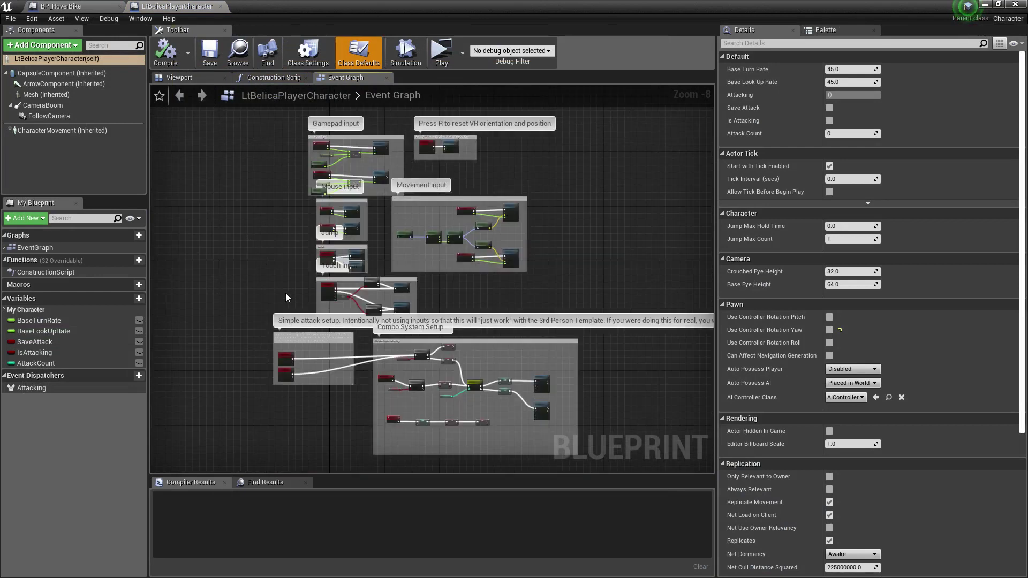
{"action": "right_click_drag", "start_coordinate": [282, 294], "coordinate": [292, 222]}
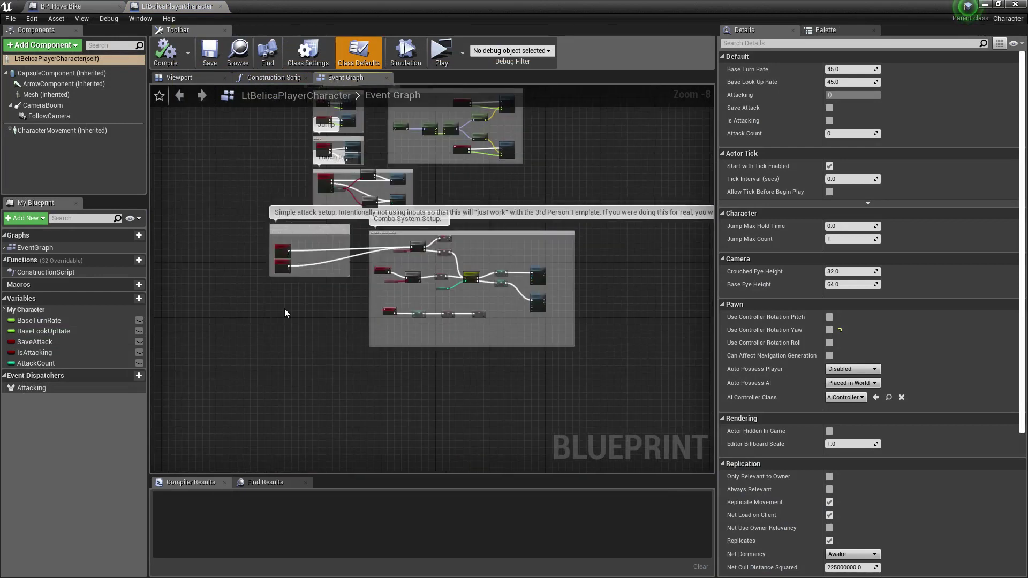
{"action": "right_click_drag", "start_coordinate": [308, 358], "coordinate": [323, 291]}
{"action": "scroll", "coordinate": [324, 289], "scroll_direction": "up", "scroll_amount": 3}
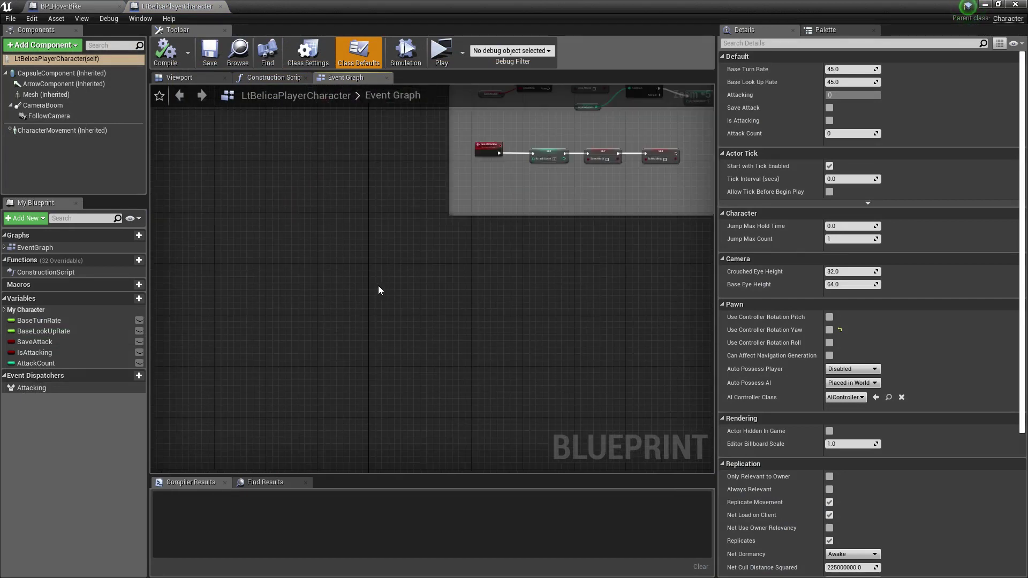
Add a BP Rider Component to the LtBelicaPlayerCharacter blueprint
{"action": "left_click", "coordinate": [108, 173]}
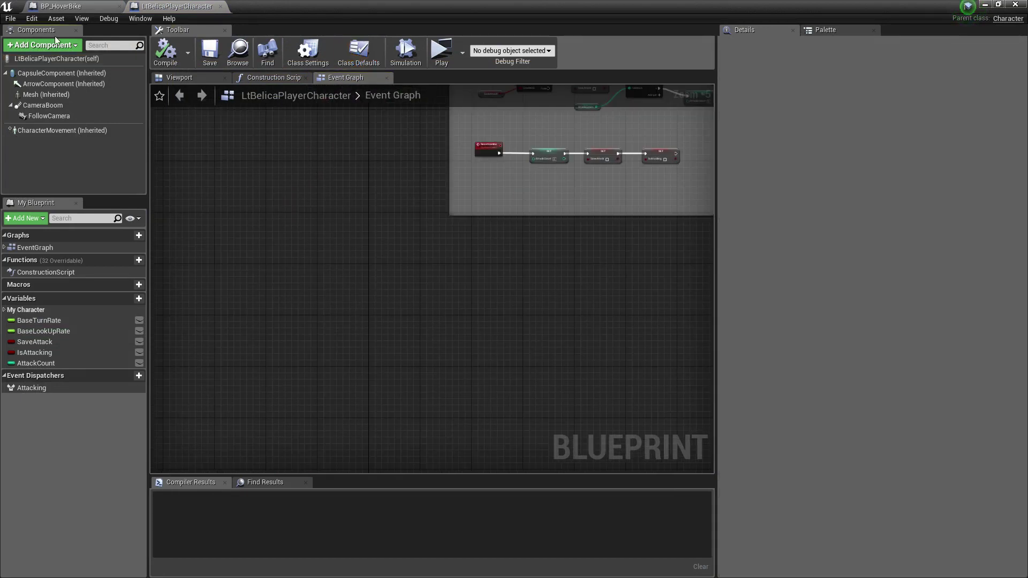
{"action": "left_click", "coordinate": [63, 47]}
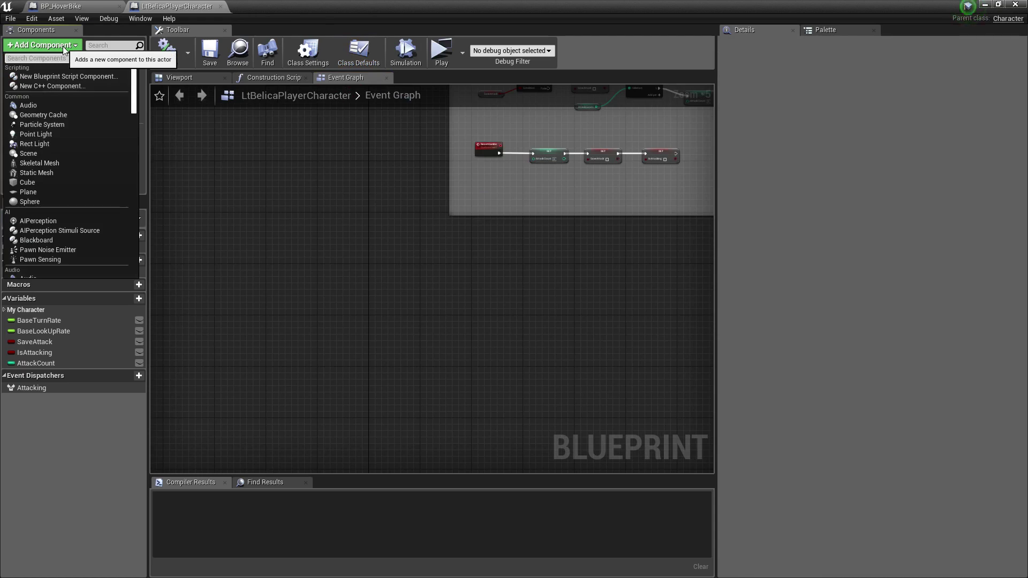
{"action": "scroll", "coordinate": [88, 143], "scroll_direction": "down", "scroll_amount": 5}
{"action": "scroll", "coordinate": [88, 143], "scroll_direction": "down", "scroll_amount": 4}
{"action": "scroll", "coordinate": [64, 144], "scroll_direction": "down", "scroll_amount": 5}
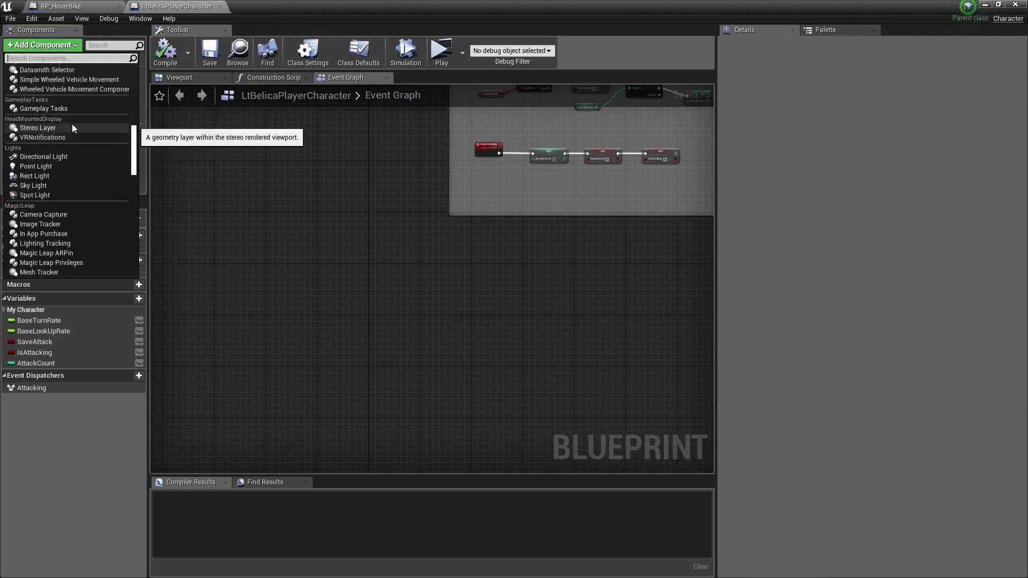
{"action": "type", "text": "rider"}
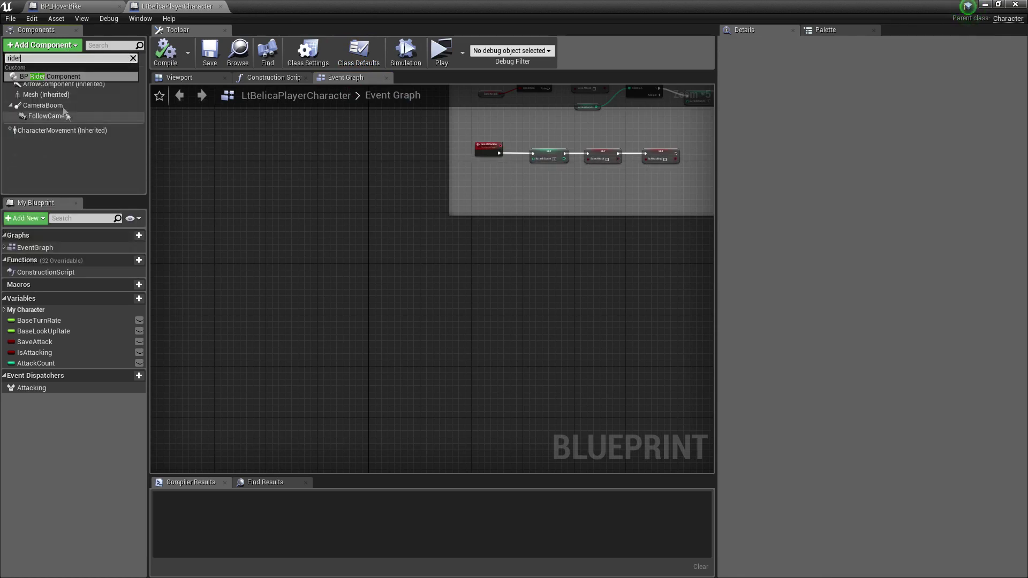
{"action": "left_click", "coordinate": [62, 77]}
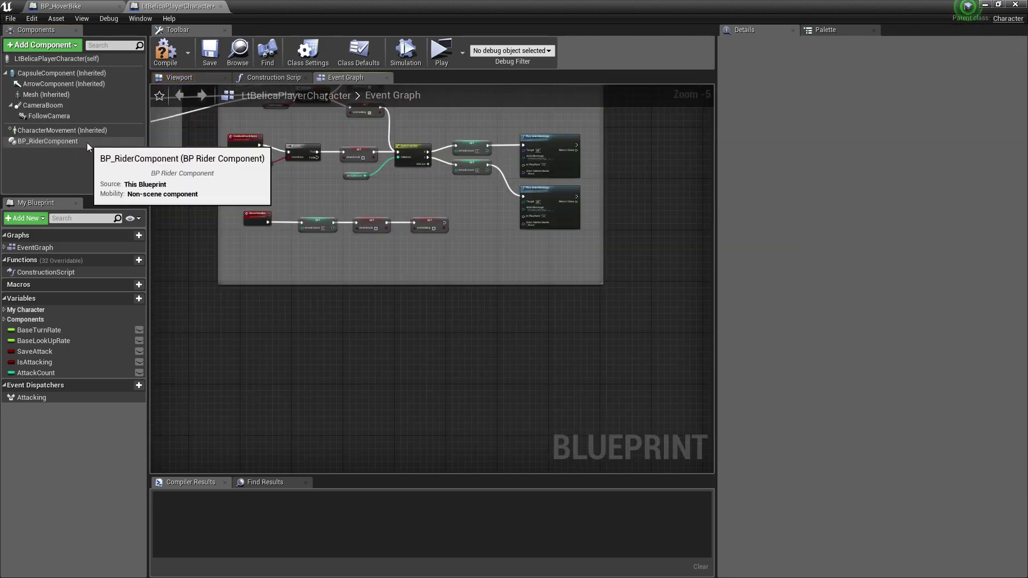
Check the LtBelica character's viewport and Event Graph, and open the BP_MyCustomRider blueprint by searching assets for "custom"
{"action": "left_click", "coordinate": [179, 77]}
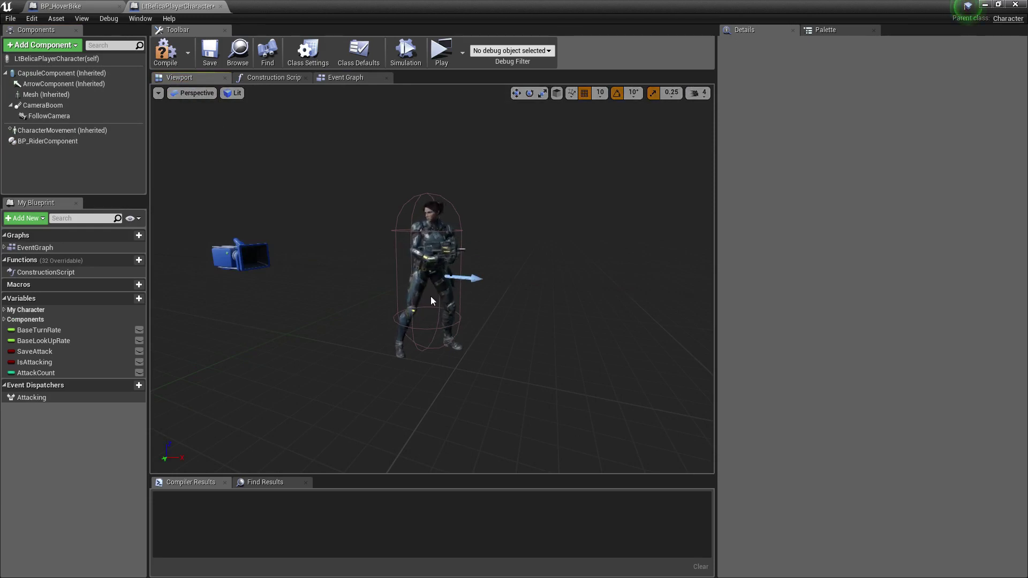
{"action": "left_click", "coordinate": [345, 77]}
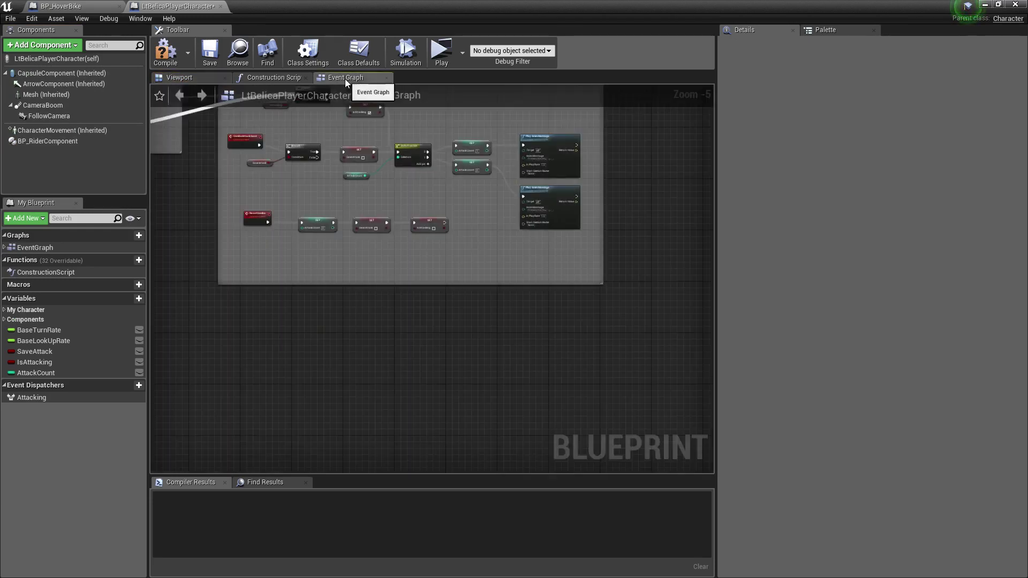
{"action": "scroll", "coordinate": [509, 422], "scroll_direction": "down", "scroll_amount": 2}
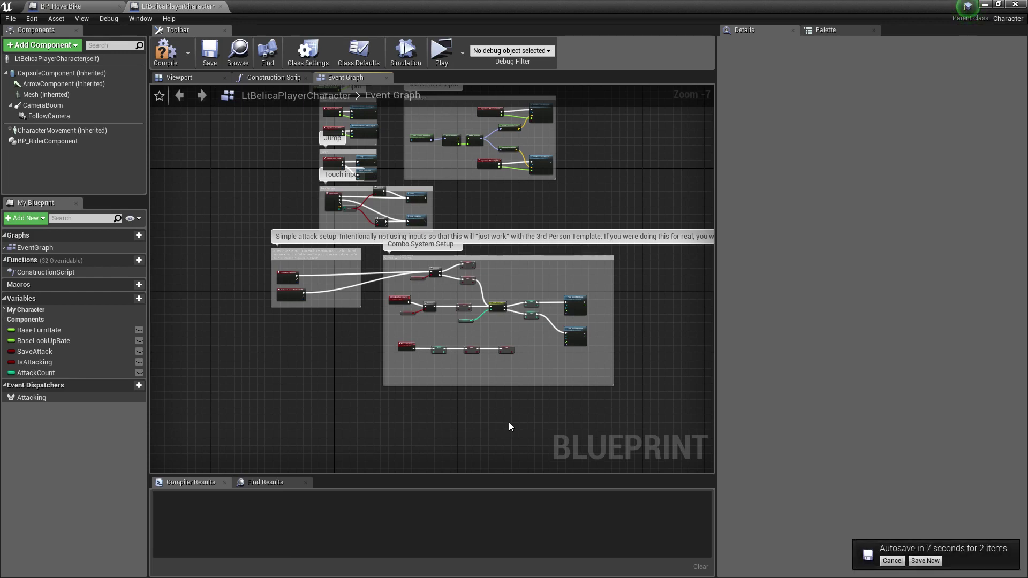
{"action": "right_click_drag", "start_coordinate": [344, 408], "coordinate": [319, 359]}
{"action": "key", "text": "ctrl+p"}
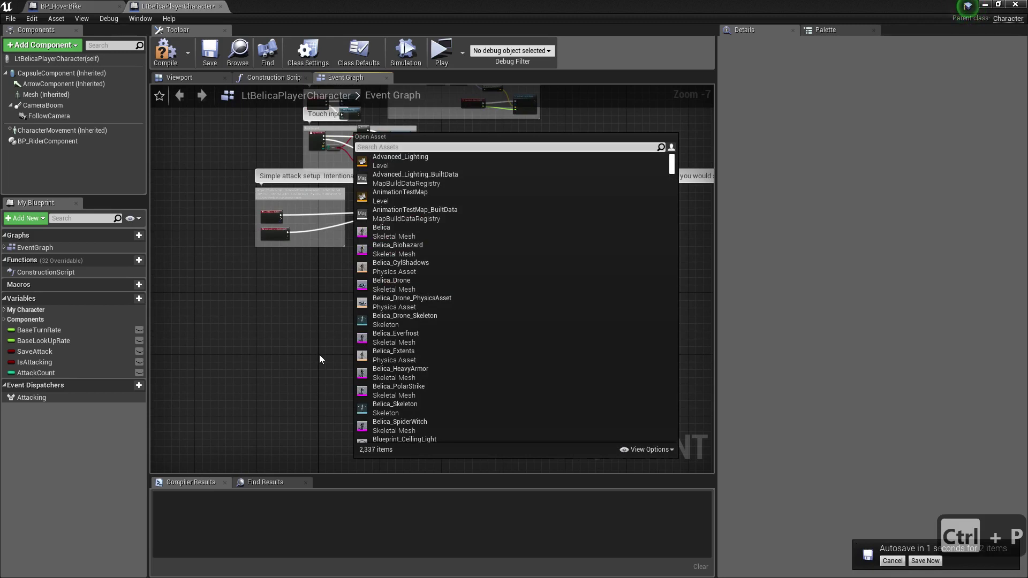
{"action": "type", "text": "custom"}
{"action": "key", "text": "Down"}
{"action": "key", "text": "Return"}
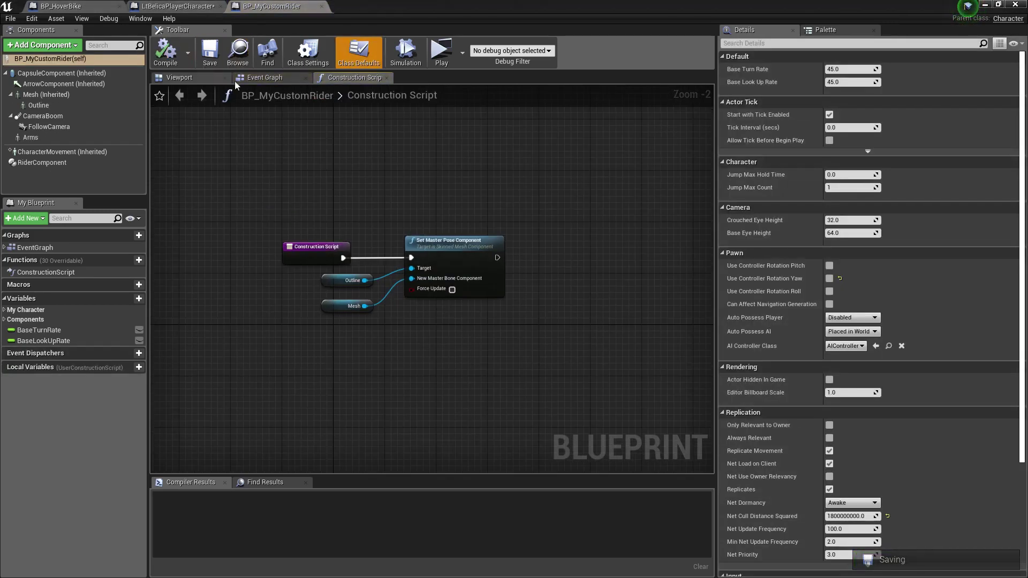
Copy the Hoverbike Actions comment group with all its nodes from the BP_MyCustomRider Event Graph
{"action": "left_click", "coordinate": [257, 78]}
{"action": "right_click_drag", "start_coordinate": [506, 352], "coordinate": [570, 276]}
{"action": "scroll", "coordinate": [221, 285], "scroll_direction": "up", "scroll_amount": 3}
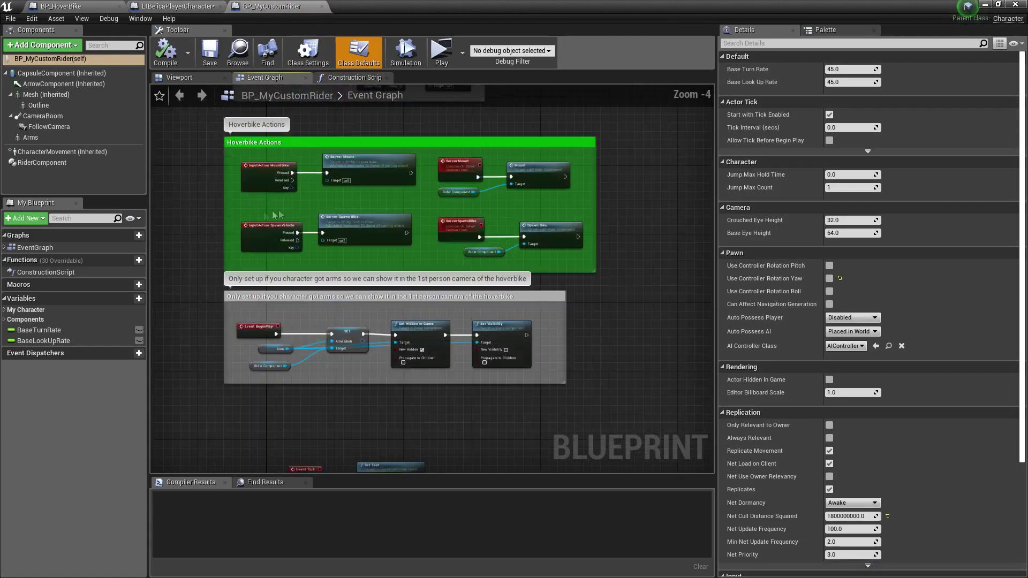
{"action": "scroll", "coordinate": [220, 285], "scroll_direction": "down", "scroll_amount": 1}
{"action": "right_click_drag", "start_coordinate": [220, 285], "coordinate": [159, 278]}
{"action": "right_click_drag", "start_coordinate": [188, 158], "coordinate": [185, 167]}
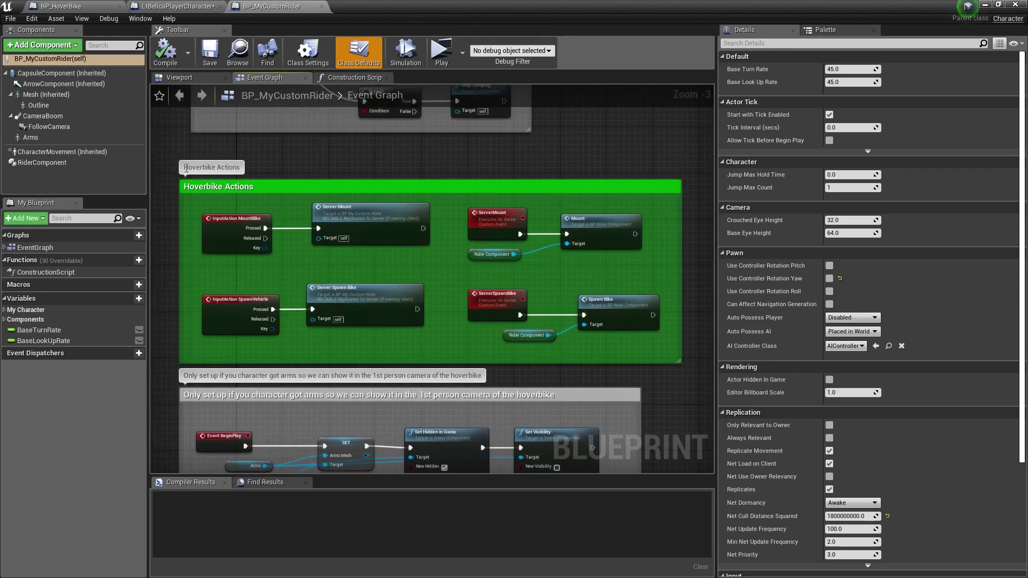
{"action": "left_click", "coordinate": [181, 168]}
{"action": "right_click_drag", "start_coordinate": [709, 368], "coordinate": [666, 342]}
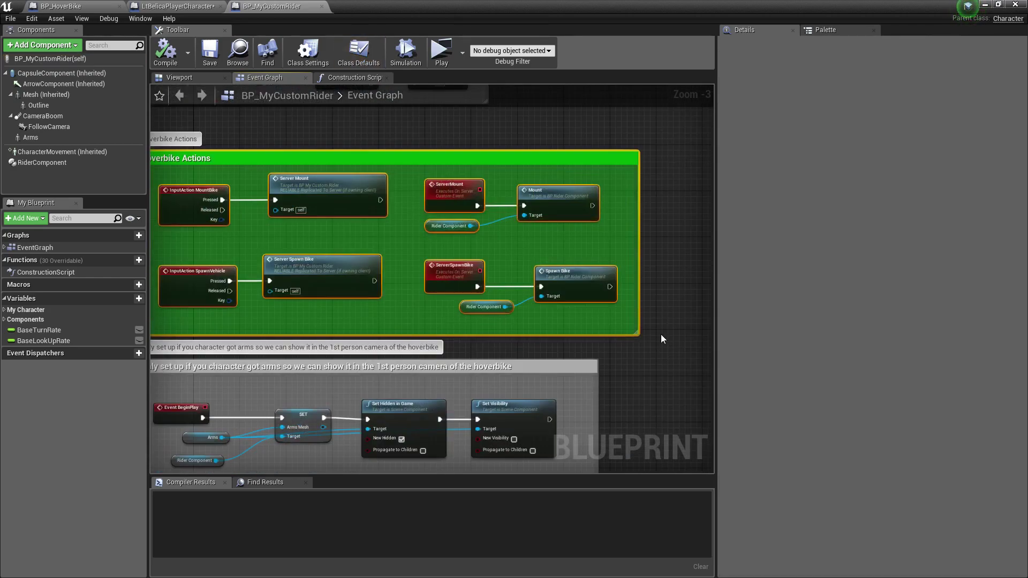
{"action": "key", "text": "ctrl+c"}
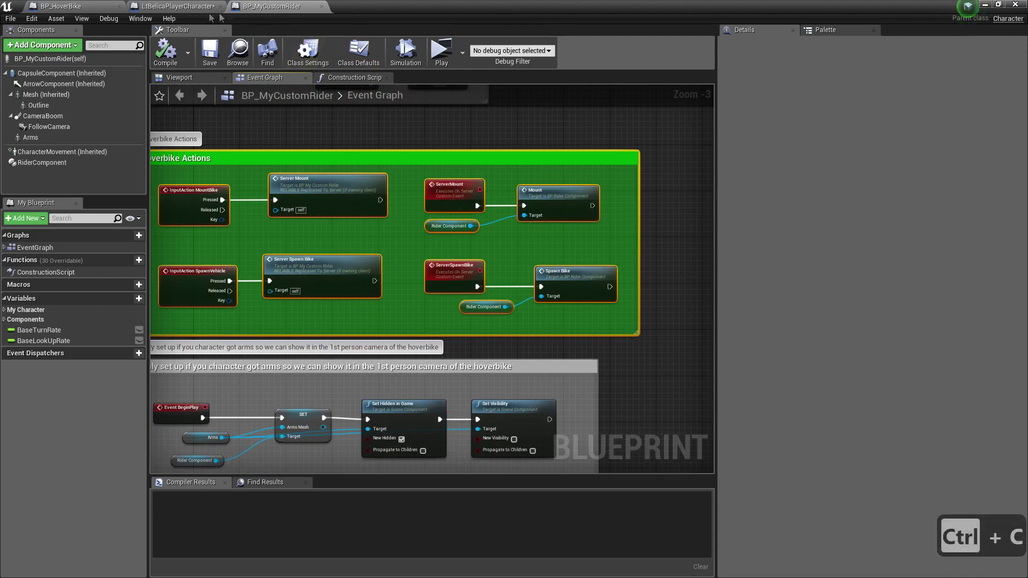
Paste the Hoverbike Actions group into the LtBelicaPlayerCharacter Event Graph below the existing combo section and compile the blueprint
{"action": "left_click", "coordinate": [179, 7]}
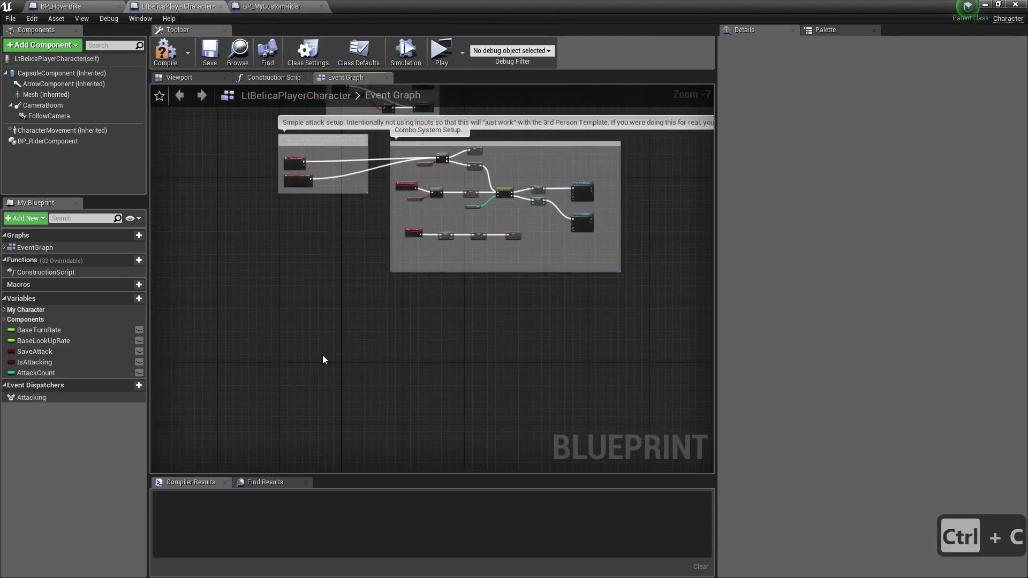
{"action": "key", "text": "ctrl+v"}
{"action": "scroll", "coordinate": [323, 357], "scroll_direction": "up", "scroll_amount": 3}
{"action": "scroll", "coordinate": [332, 332], "scroll_direction": "down", "scroll_amount": 3}
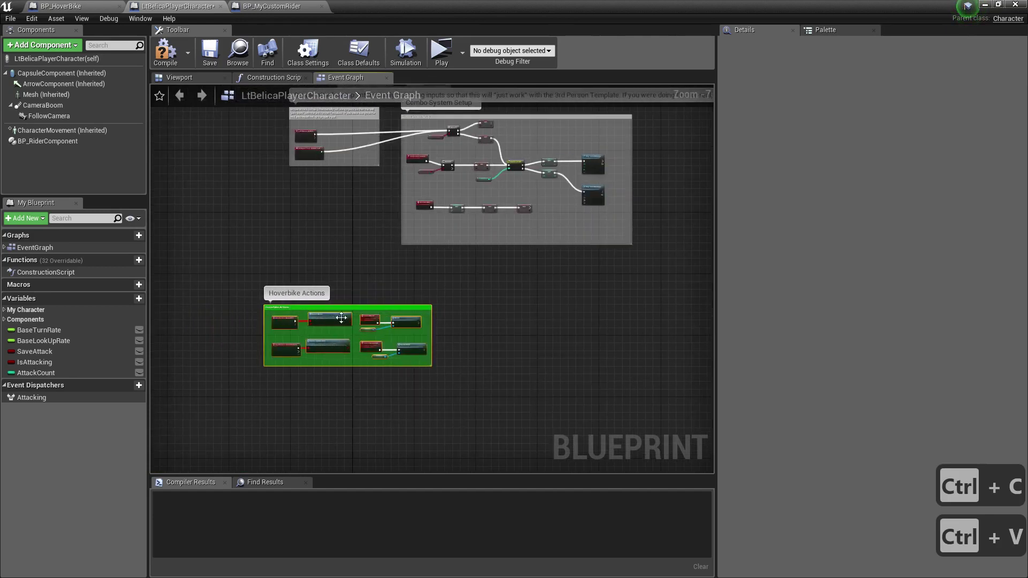
{"action": "scroll", "coordinate": [341, 319], "scroll_direction": "up", "scroll_amount": 5}
{"action": "left_click_drag", "start_coordinate": [358, 290], "coordinate": [606, 277]}
{"action": "left_click_drag", "start_coordinate": [395, 273], "coordinate": [468, 293]}
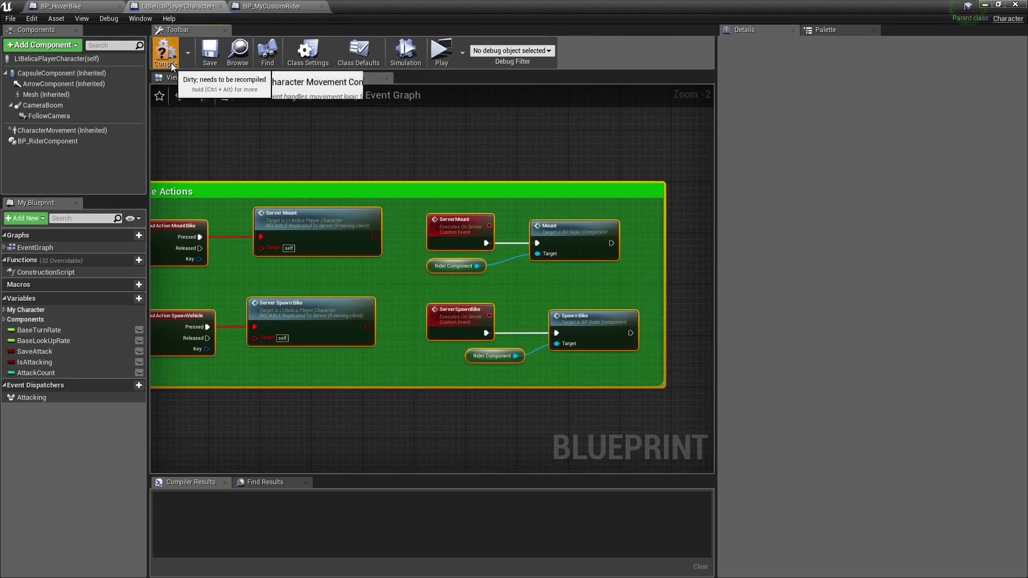
{"action": "left_click", "coordinate": [165, 53]}
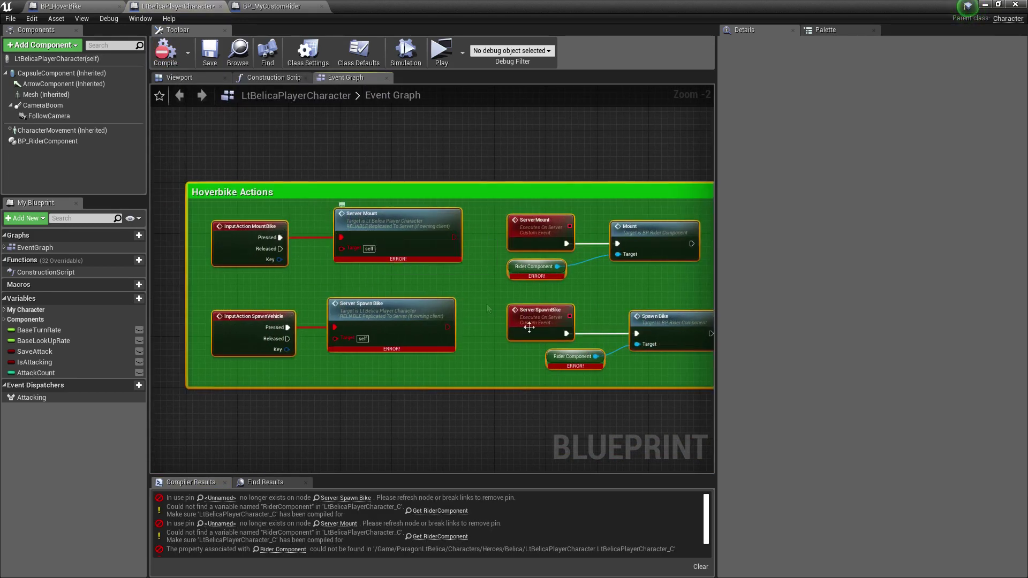
Rename the BP_RiderComponent component to RiderComponent to match the pasted Rider Component nodes, and recompile the blueprint
{"action": "left_click", "coordinate": [516, 271]}
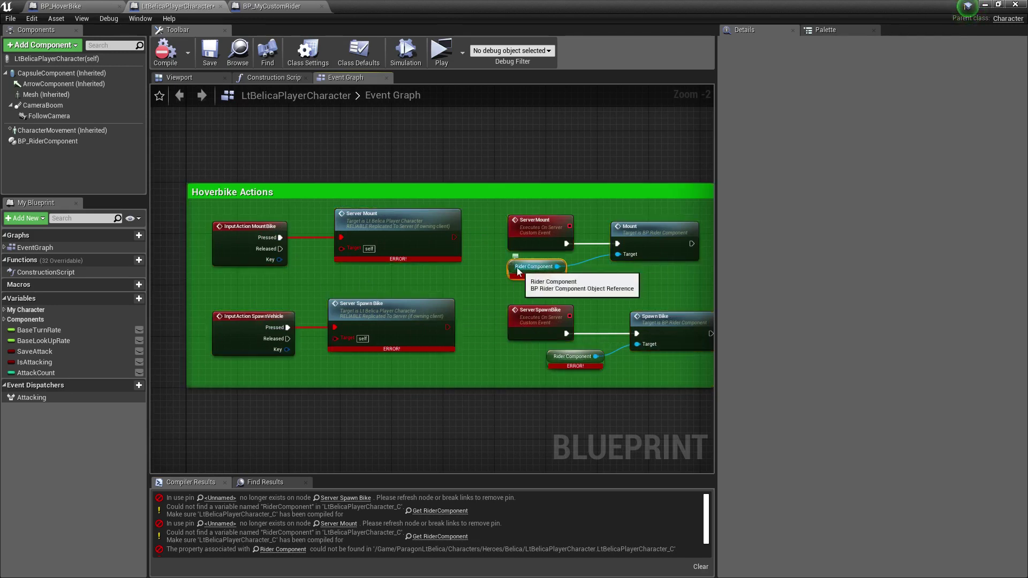
{"action": "left_click", "coordinate": [48, 141]}
{"action": "key", "text": "F2"}
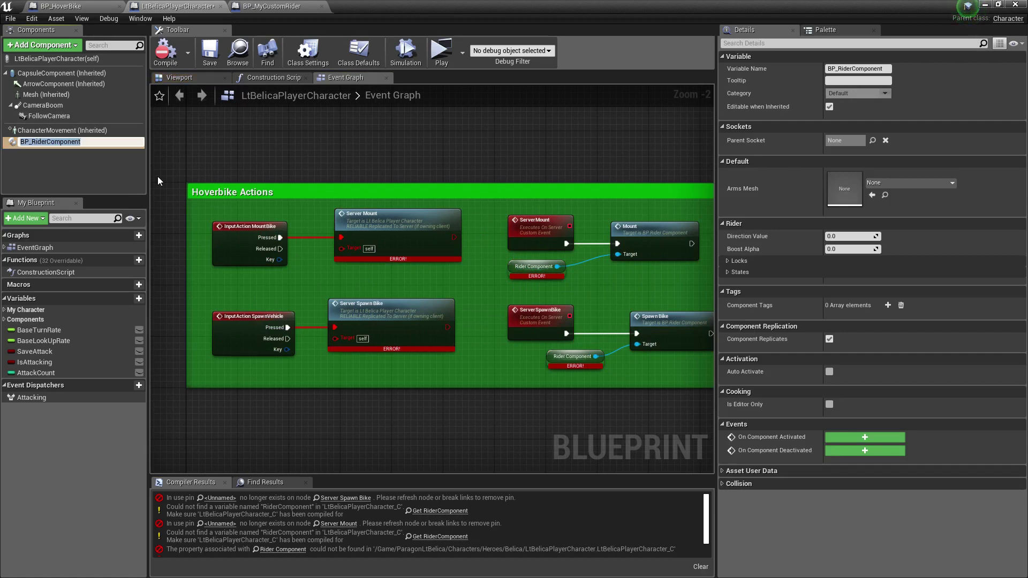
{"action": "key", "text": "Delete"}
{"action": "key", "text": "Delete"}
{"action": "key", "text": "Delete"}
{"action": "key", "text": "Return"}
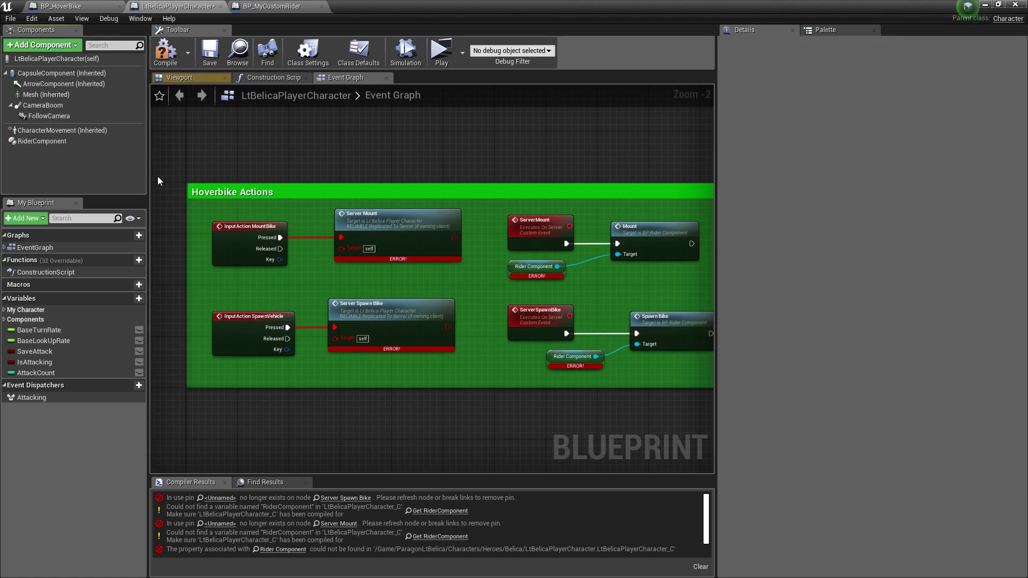
{"action": "left_click", "coordinate": [166, 51]}
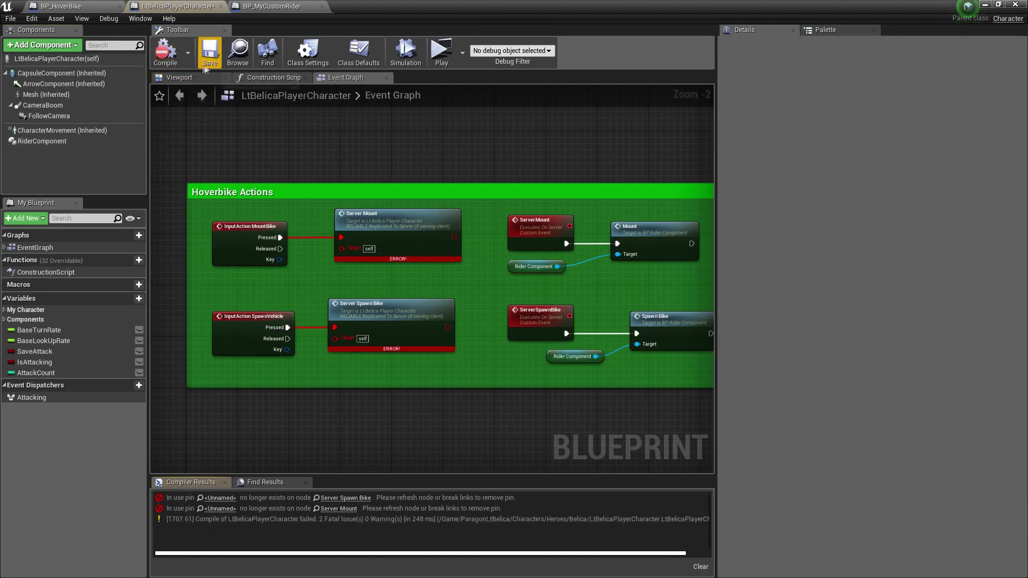
Refresh the Server Mount and Server Spawn Bike nodes to repair their broken pins, and compile the LtBelicaPlayerCharacter blueprint
{"action": "right_click_drag", "start_coordinate": [429, 451], "coordinate": [337, 436]}
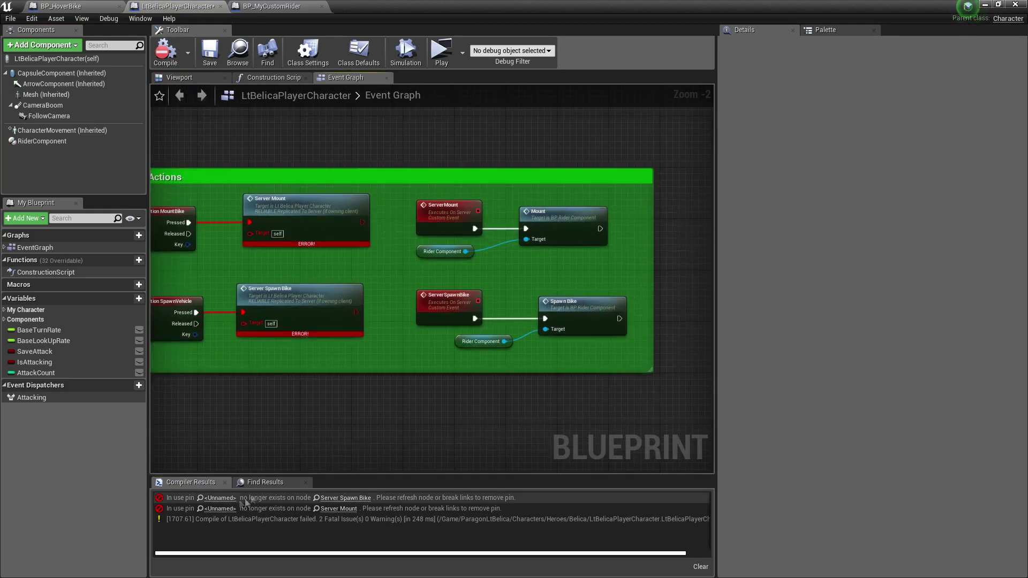
{"action": "right_click_drag", "start_coordinate": [309, 329], "coordinate": [328, 335]}
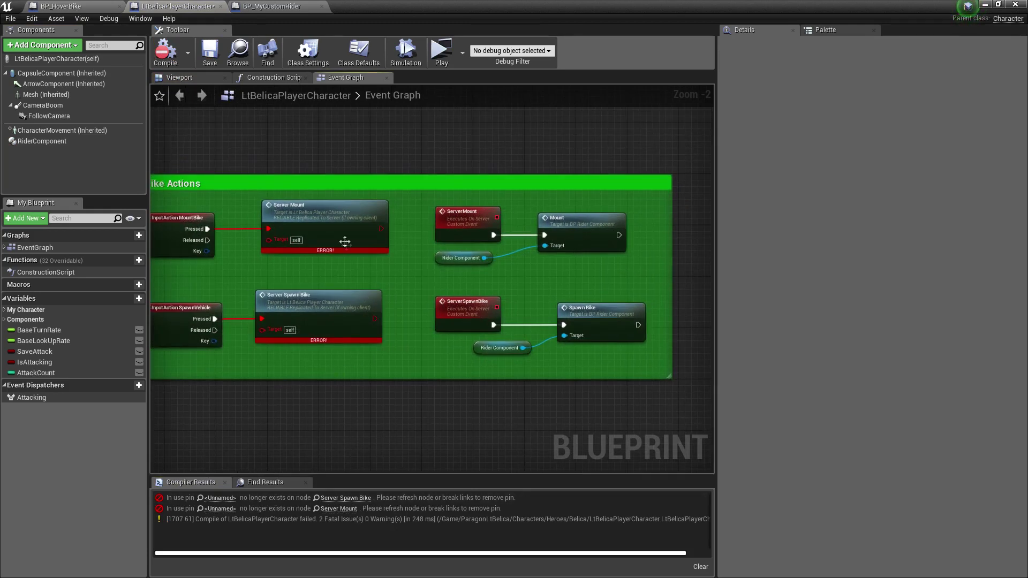
{"action": "right_click", "coordinate": [338, 219]}
{"action": "left_click", "coordinate": [378, 283]}
{"action": "right_click", "coordinate": [341, 298]}
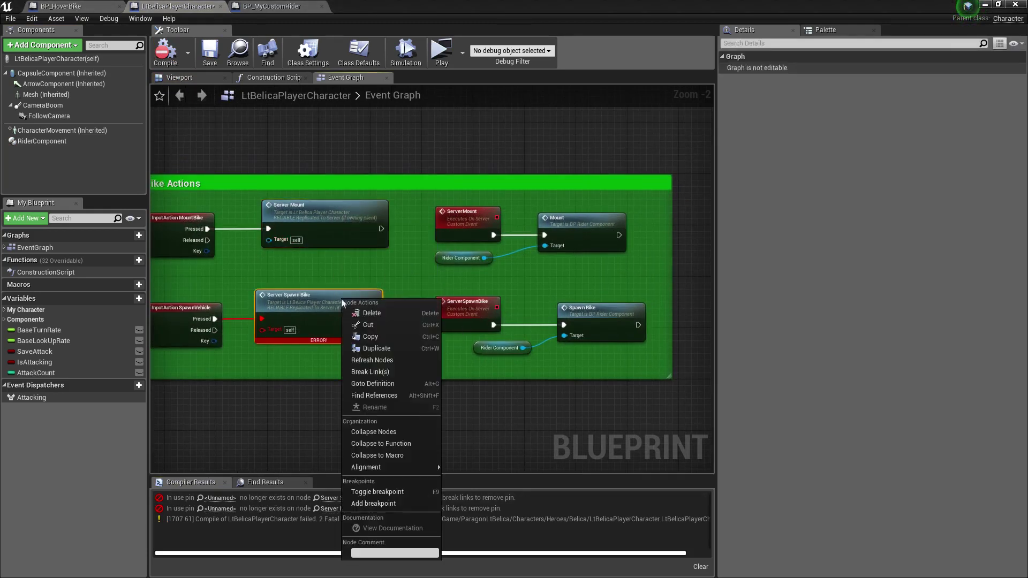
{"action": "left_click", "coordinate": [382, 361]}
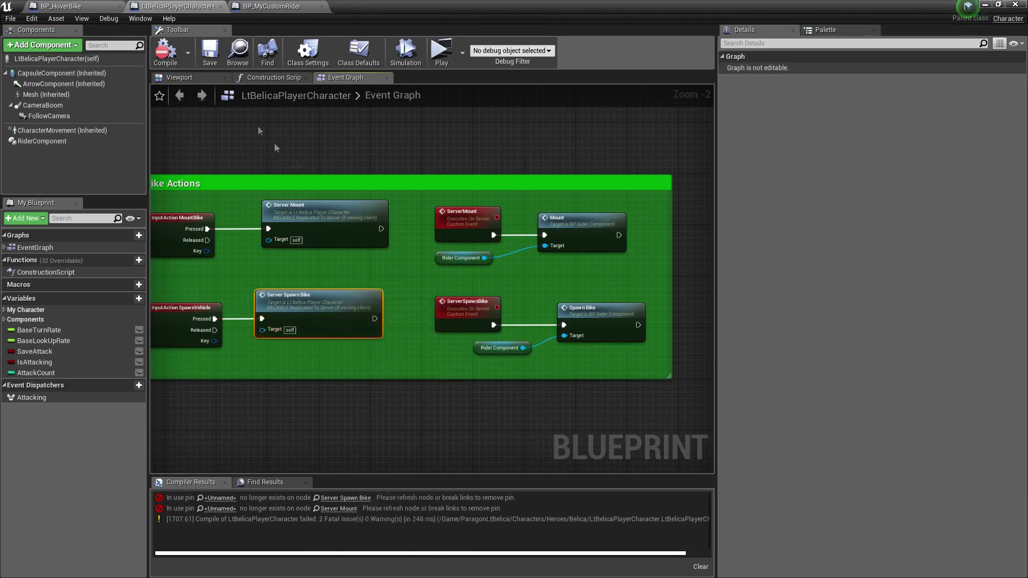
{"action": "left_click", "coordinate": [166, 51]}
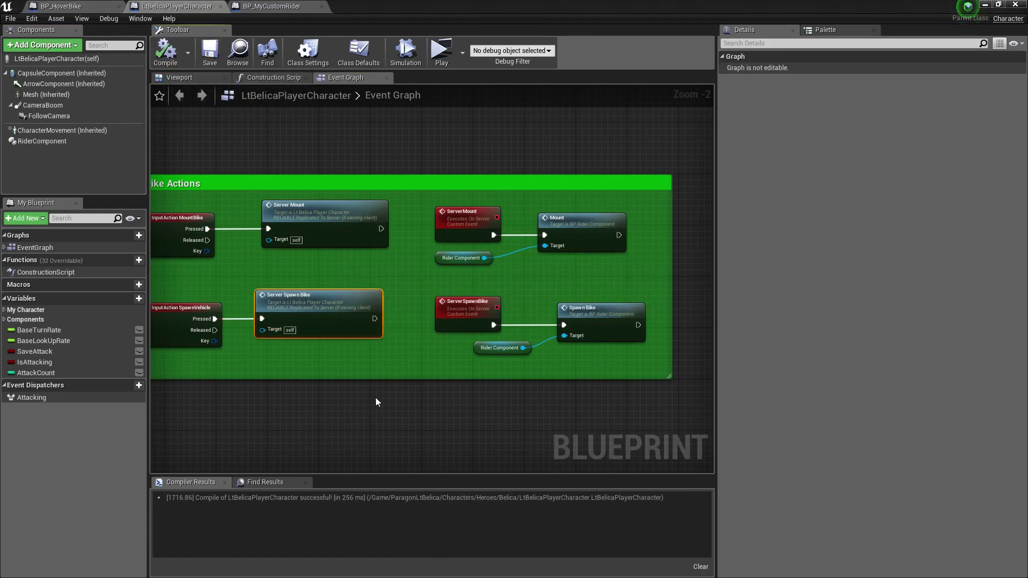
{"action": "right_click_drag", "start_coordinate": [382, 400], "coordinate": [451, 375]}
{"action": "scroll", "coordinate": [371, 320], "scroll_direction": "down", "scroll_amount": 1}
{"action": "right_click_drag", "start_coordinate": [384, 384], "coordinate": [403, 406]}
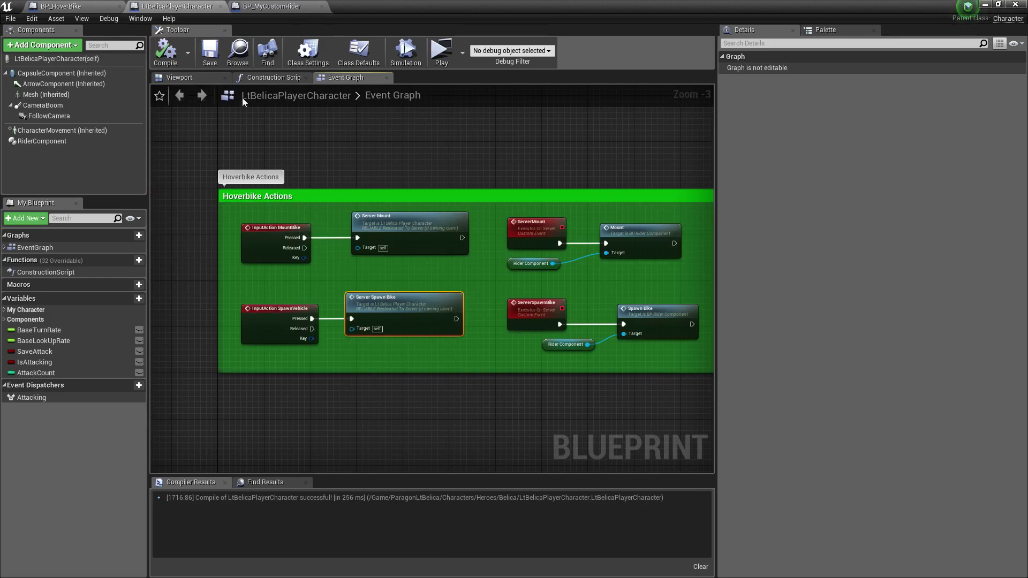
Return to the level editor and place a BP_HoverBike on the ground next to the nearer player start
{"action": "left_click", "coordinate": [985, 6]}
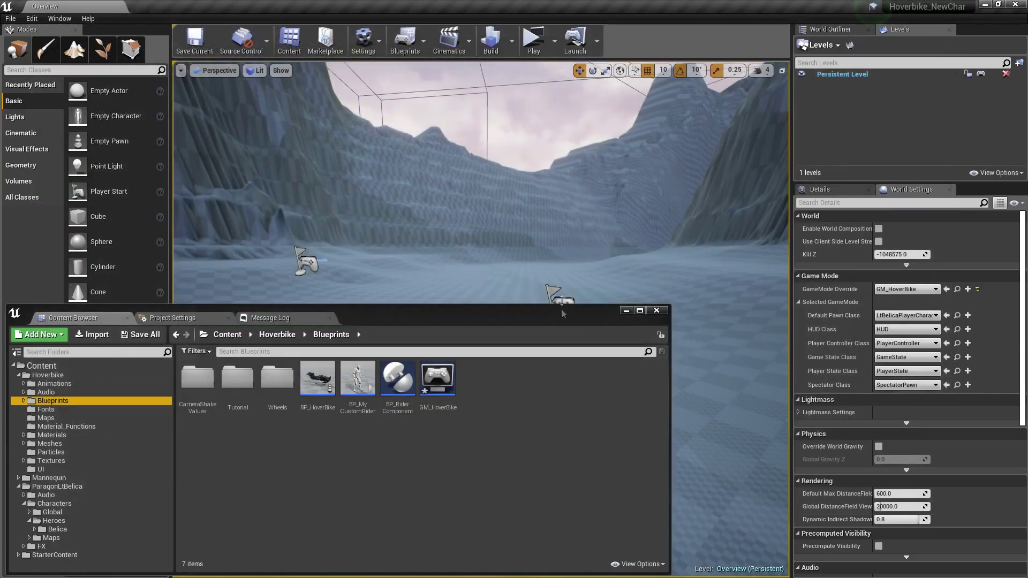
{"action": "left_click_drag", "start_coordinate": [318, 377], "coordinate": [491, 312]}
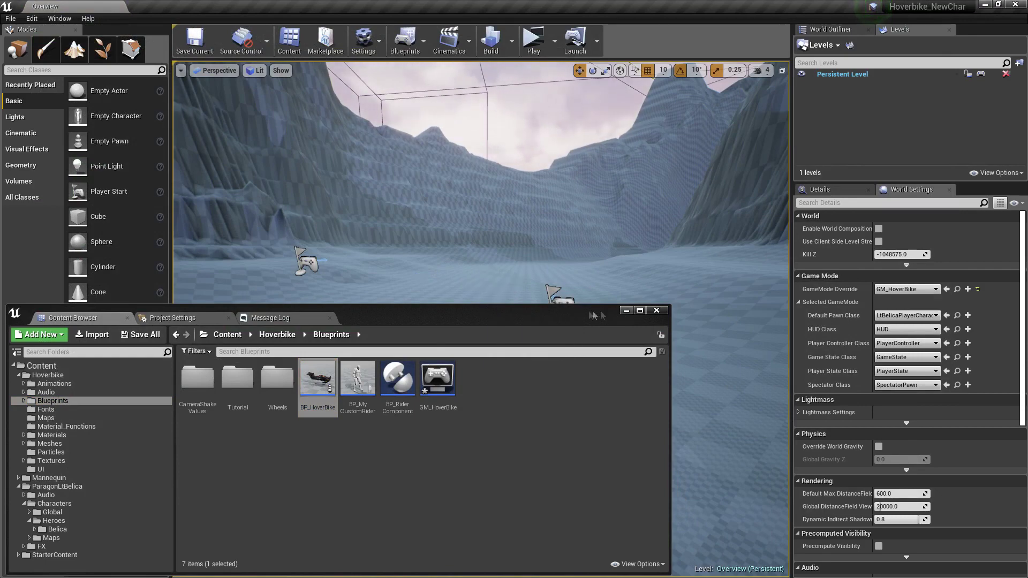
{"action": "left_click_drag", "start_coordinate": [593, 316], "coordinate": [555, 383]}
{"action": "left_click_drag", "start_coordinate": [294, 445], "coordinate": [545, 353]}
{"action": "right_click", "coordinate": [664, 347]}
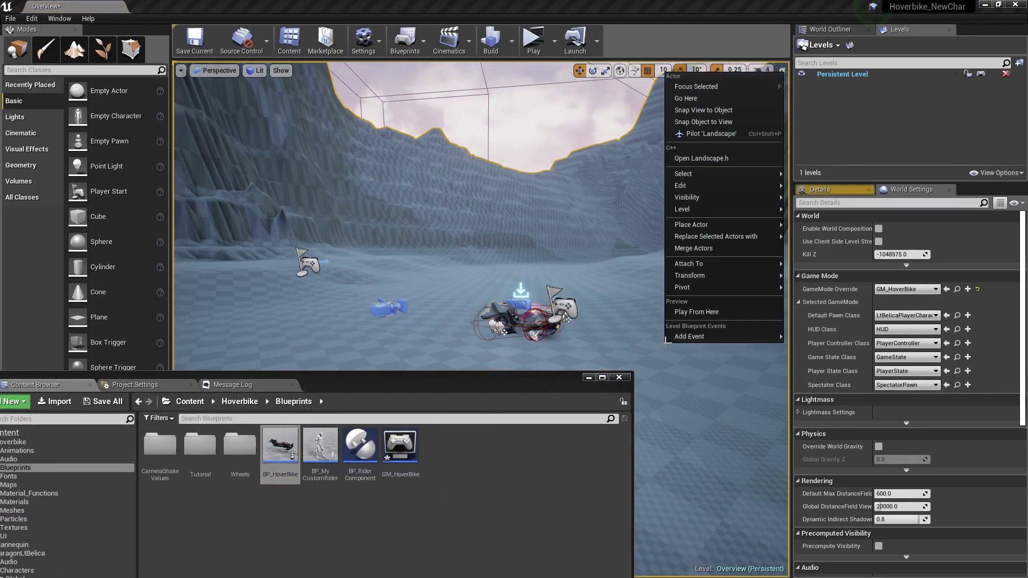
{"action": "right_click_drag", "start_coordinate": [656, 338], "coordinate": [624, 346]}
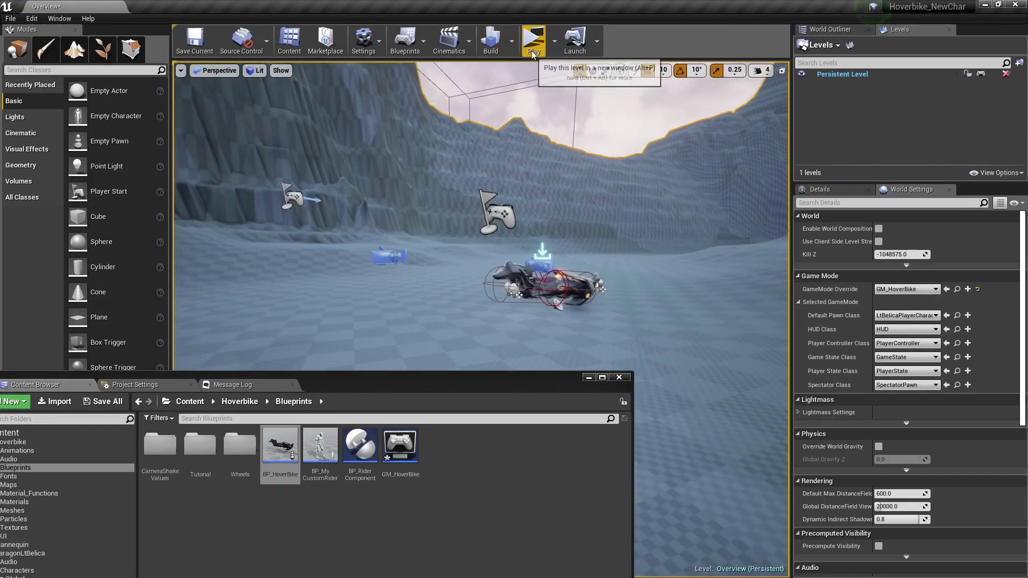
Play-test the level and run the LtBelica character up to and around the placed hoverbike
{"action": "left_click", "coordinate": [531, 49]}
{"action": "left_click", "coordinate": [509, 174]}
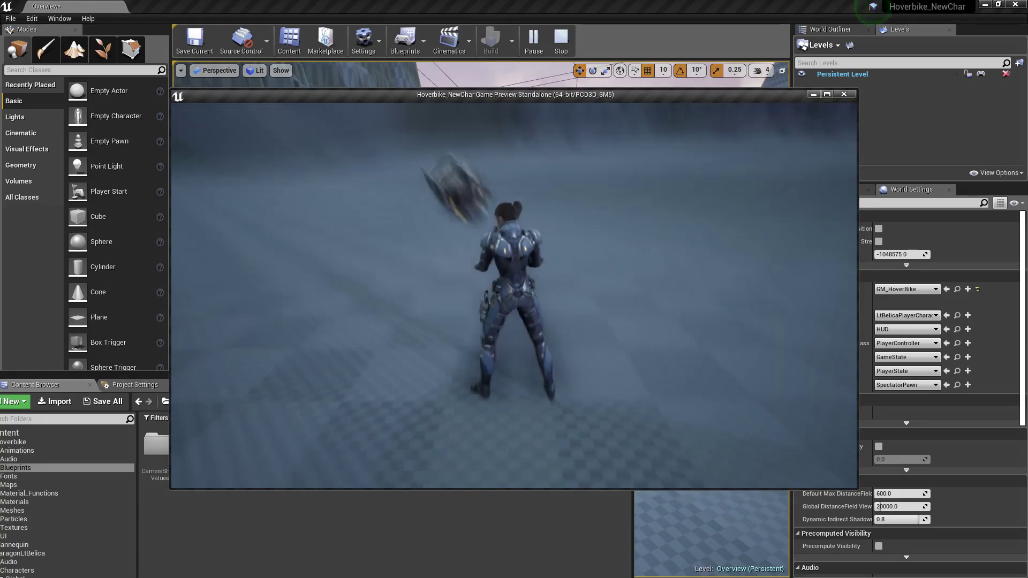
{"action": "key", "text": "d"}
{"action": "key", "text": "w"}
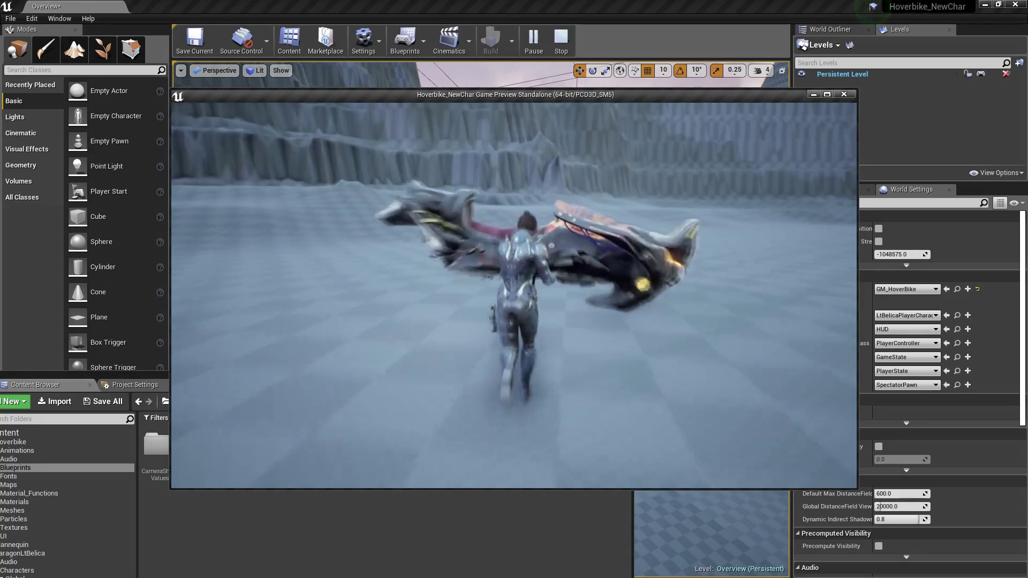
{"action": "key", "text": "a"}
{"action": "key", "text": "w"}
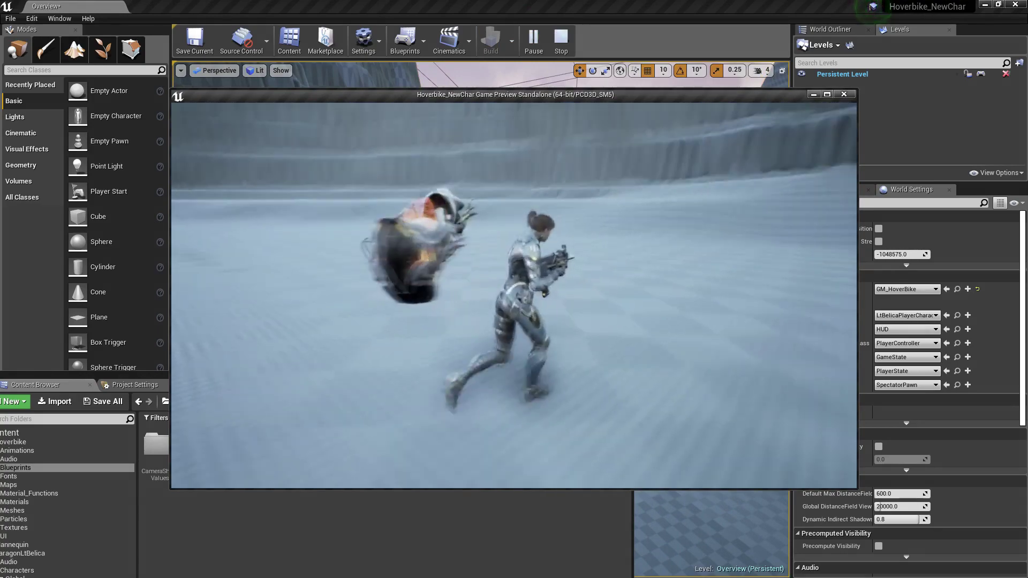
{"action": "key", "text": "w"}
{"action": "key", "text": "d"}
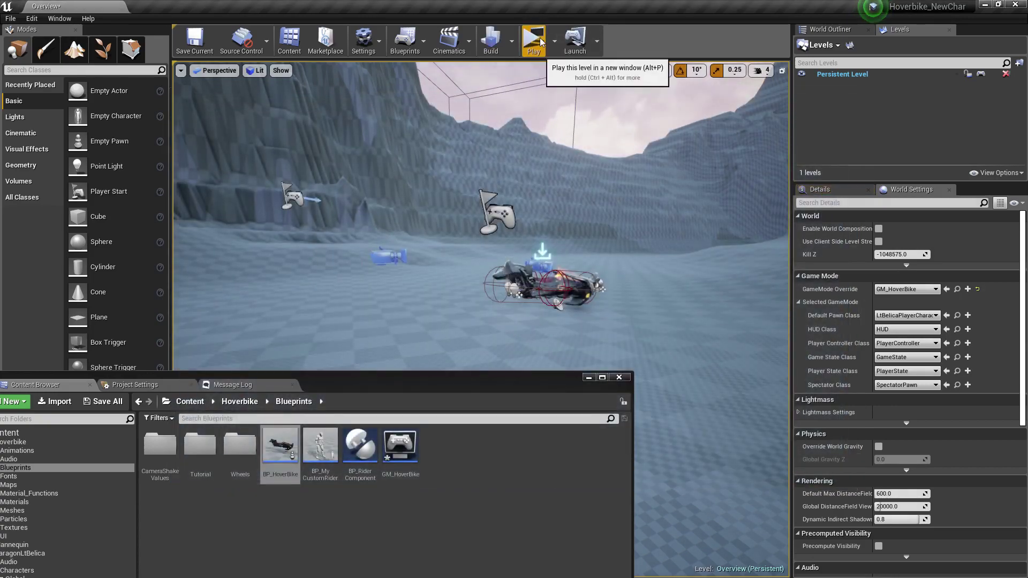
Play-test again with the character on the hoverbike, inspect her riding pose using the debug spectator camera, and end the preview
{"action": "left_click", "coordinate": [533, 40]}
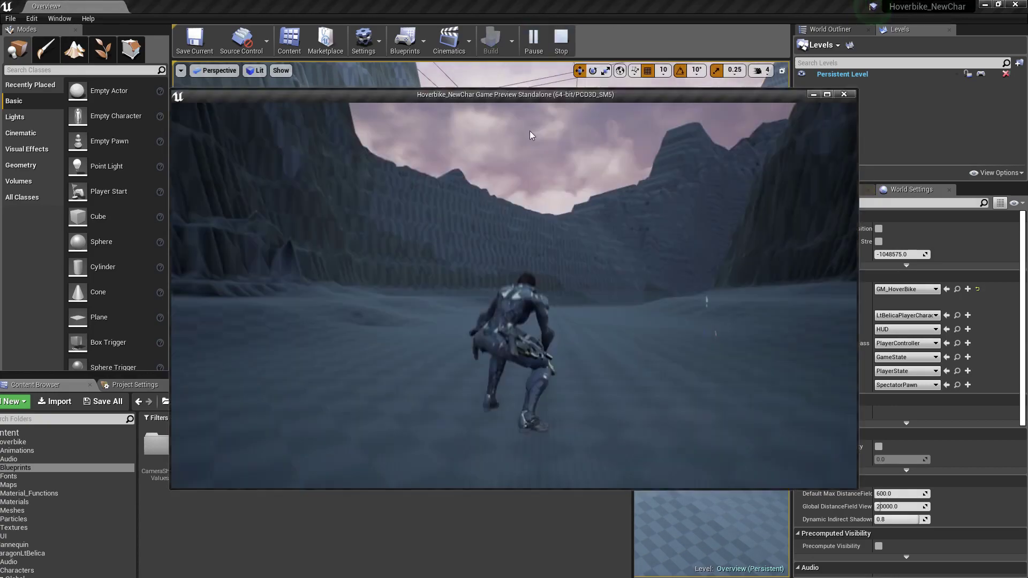
{"action": "left_click", "coordinate": [538, 234]}
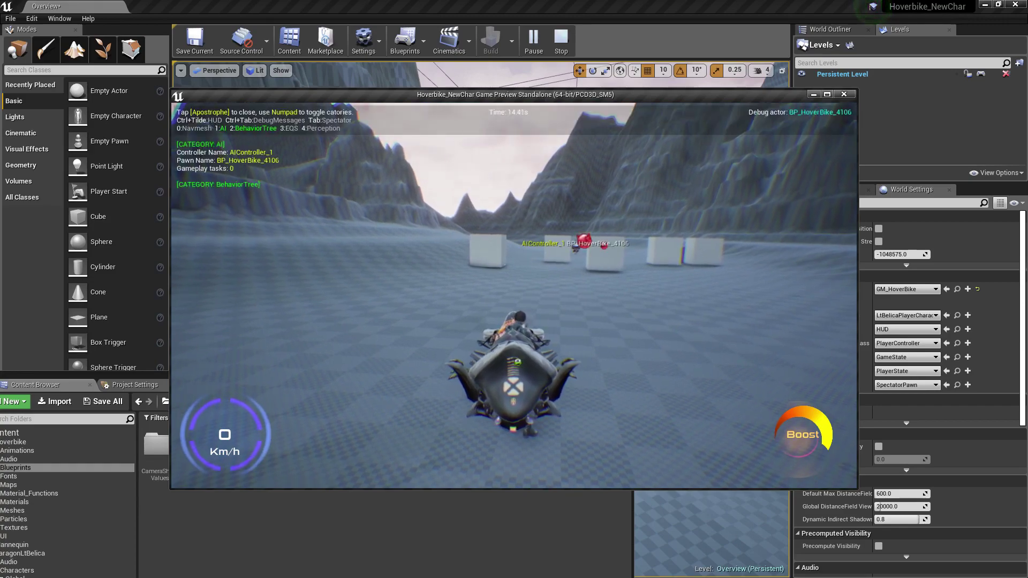
{"action": "key", "text": "Tab"}
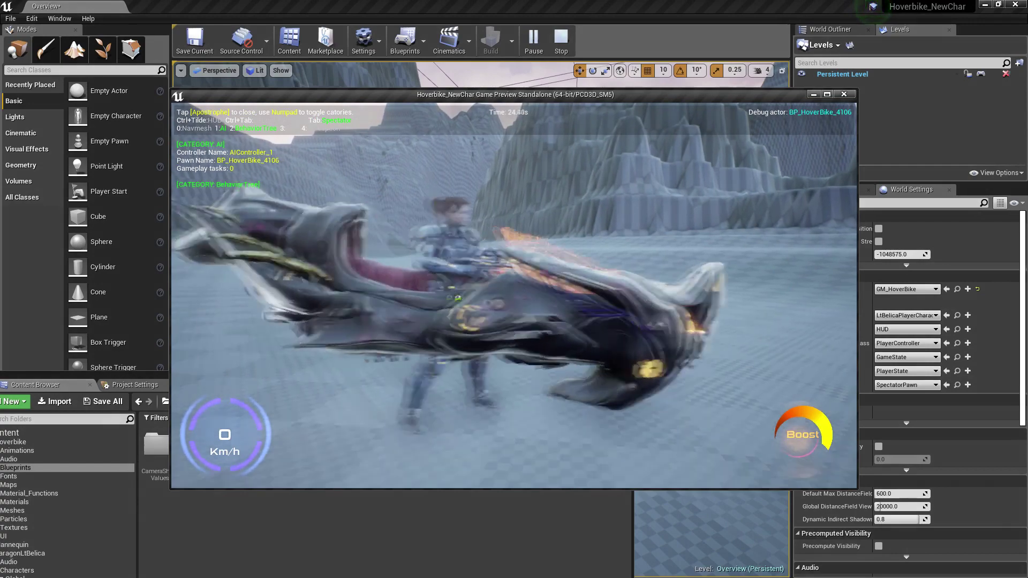
{"action": "key", "text": "Escape"}
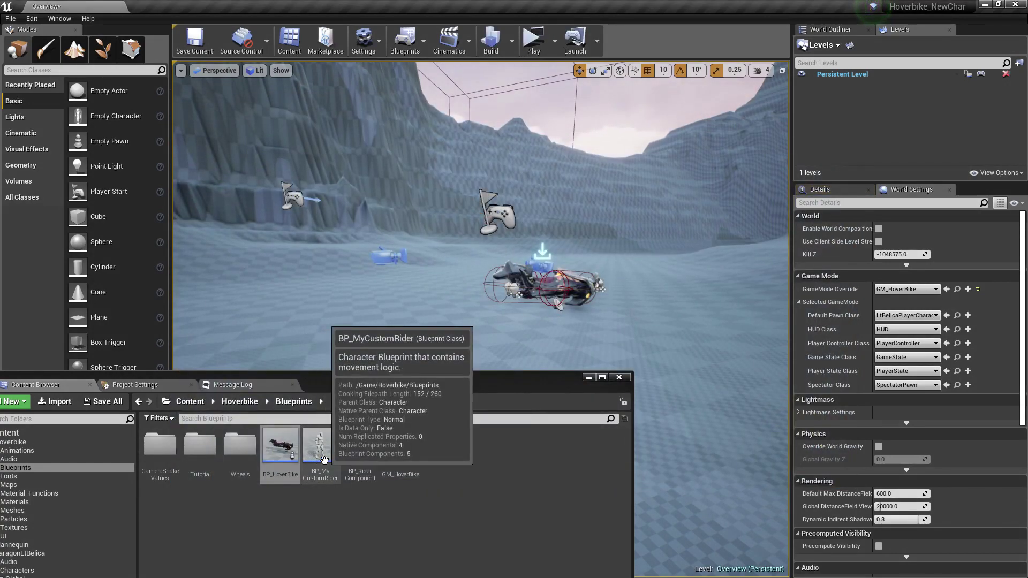
Open BP_MyCustomRider, locate the animation blueprint assigned as its Mesh component's Anim Class, and open Rider_AnimBP
{"action": "double_click", "coordinate": [324, 461]}
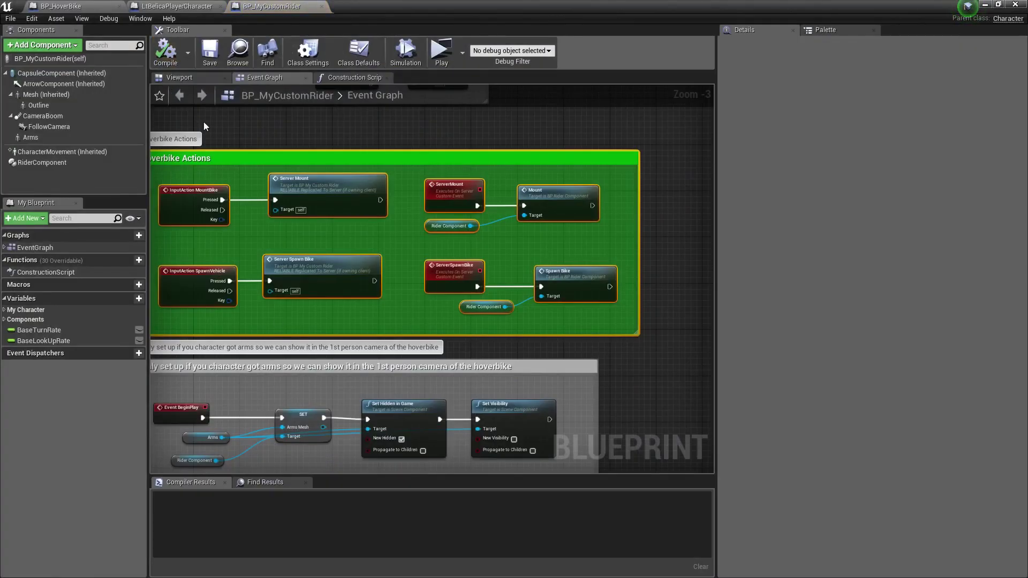
{"action": "left_click", "coordinate": [191, 80]}
{"action": "left_click", "coordinate": [38, 105]}
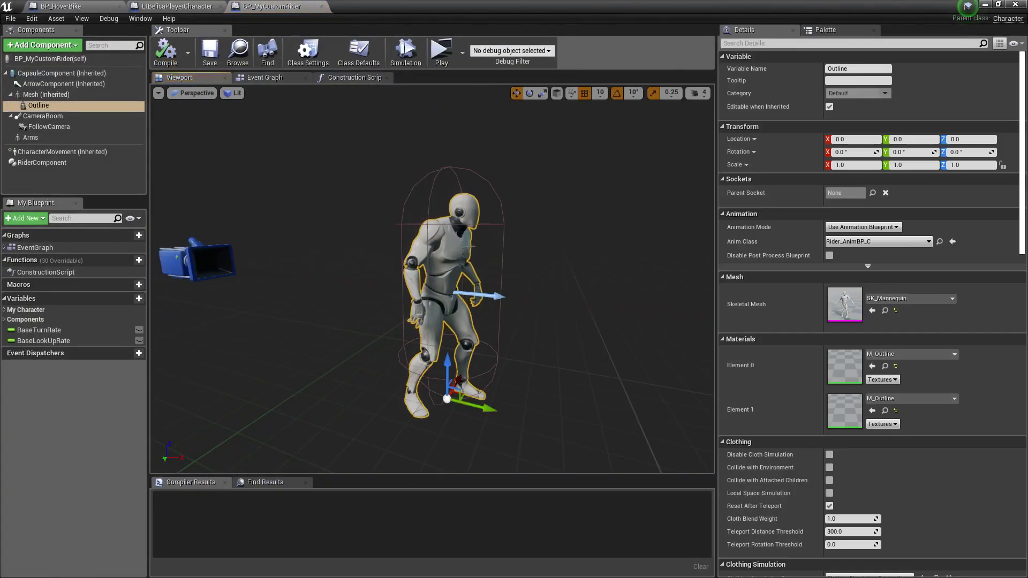
{"action": "left_click", "coordinate": [51, 96]}
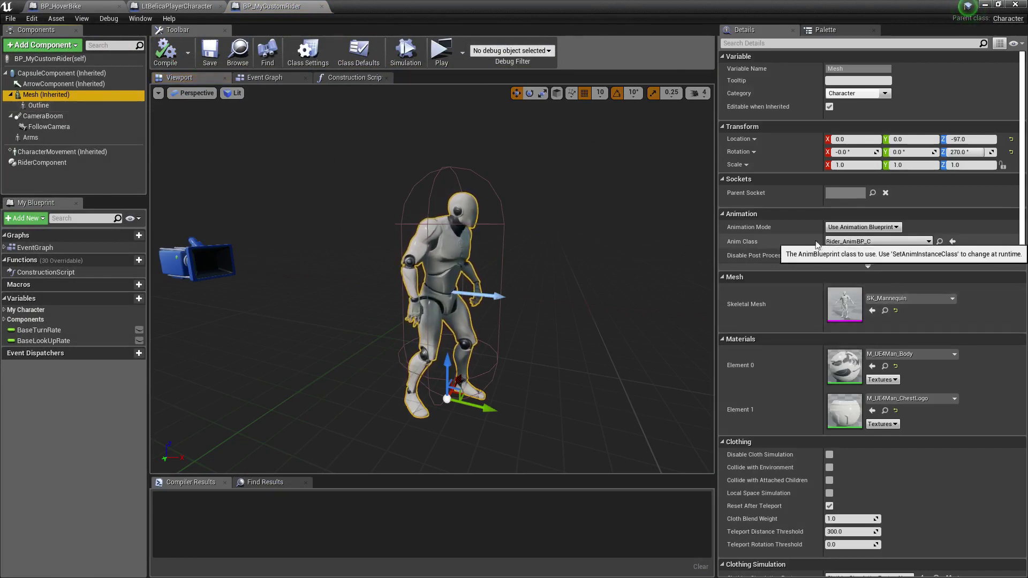
{"action": "left_click", "coordinate": [939, 242]}
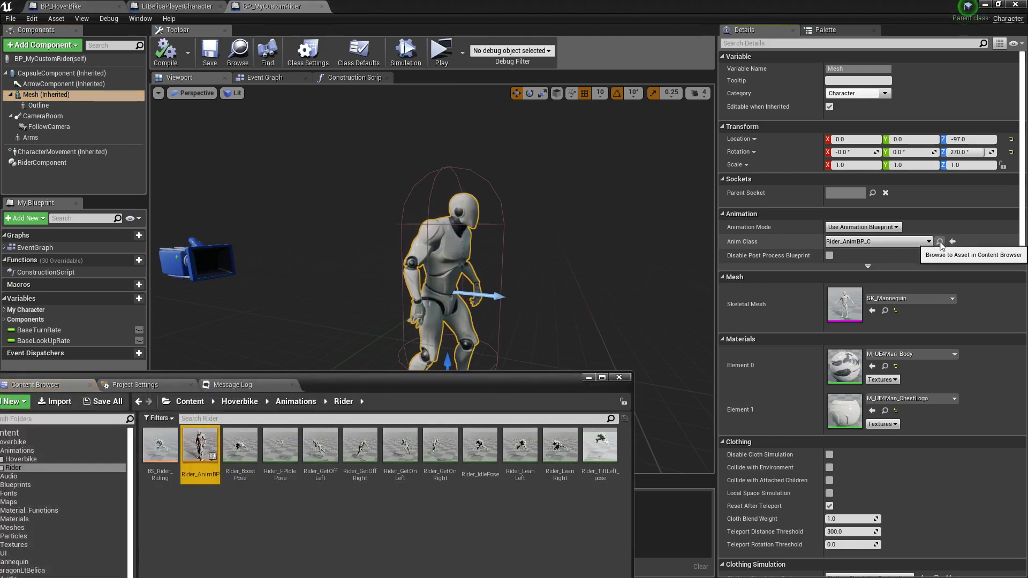
{"action": "double_click", "coordinate": [214, 463]}
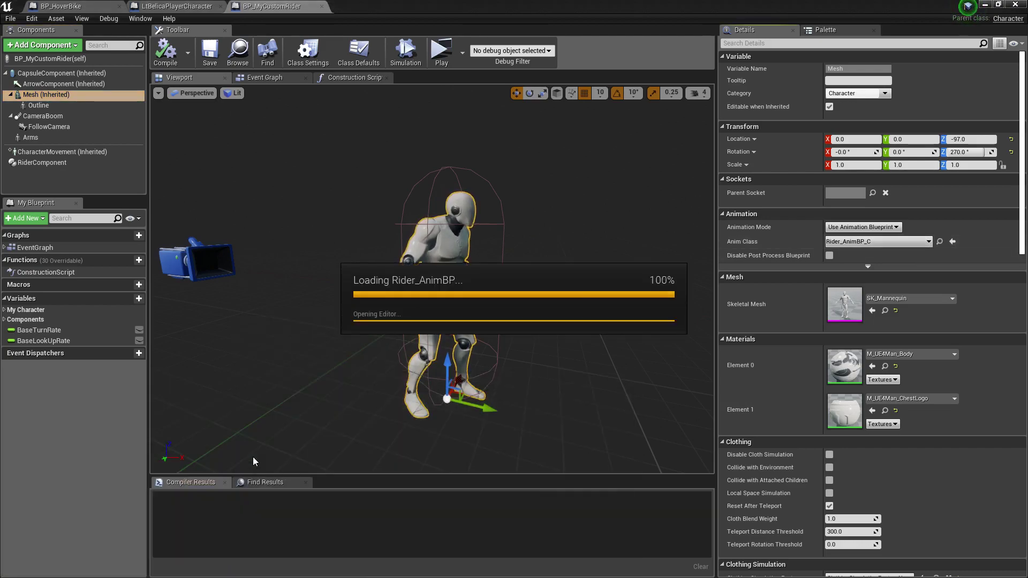
Examine the rider component logic in Rider_AnimBP's Event Graph, from Get Components by Class to the chain of SET nodes
{"action": "scroll", "coordinate": [437, 414], "scroll_direction": "down", "scroll_amount": 6}
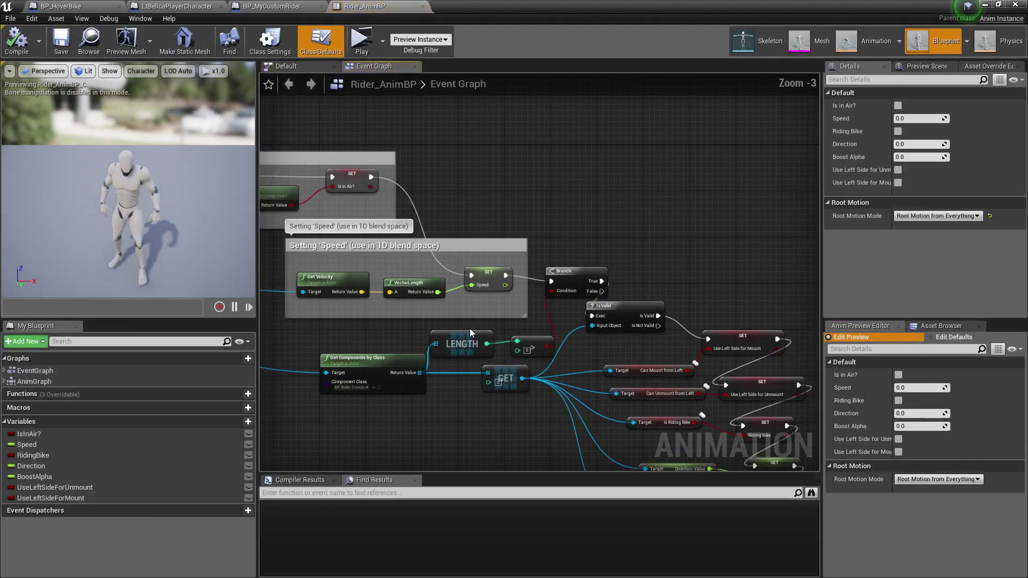
{"action": "scroll", "coordinate": [437, 414], "scroll_direction": "up", "scroll_amount": 4}
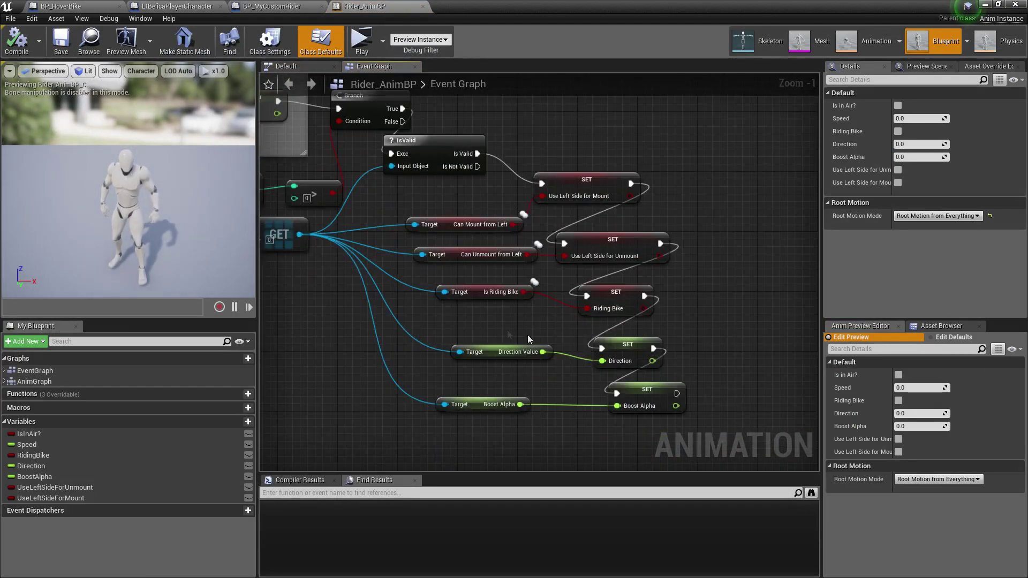
{"action": "right_click_drag", "start_coordinate": [271, 347], "coordinate": [551, 370]}
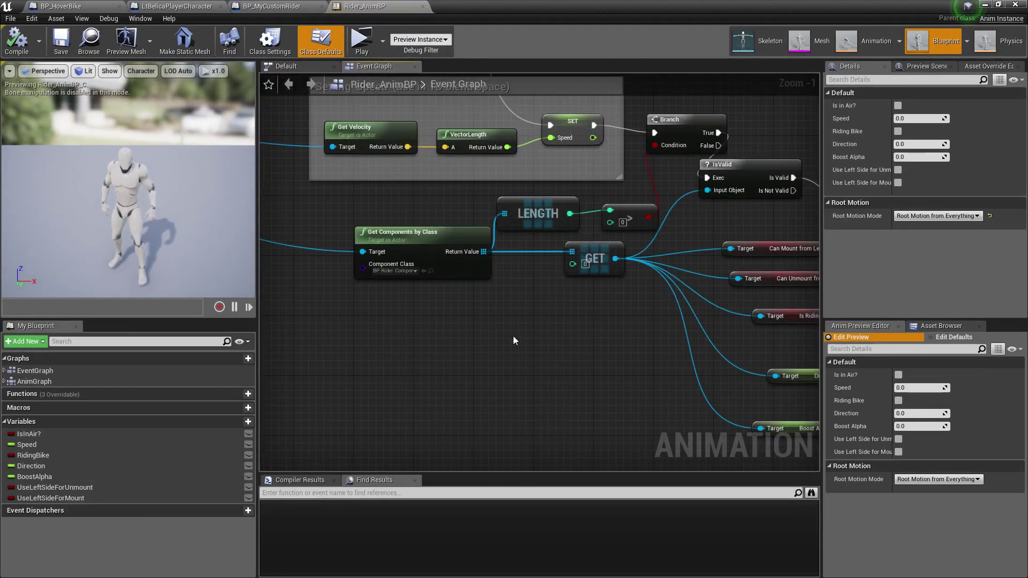
{"action": "scroll", "coordinate": [520, 338], "scroll_direction": "down", "scroll_amount": 2}
{"action": "right_click_drag", "start_coordinate": [306, 354], "coordinate": [433, 411]}
{"action": "mouse_move", "coordinate": [302, 379]}
{"action": "right_mouse_down"}
{"action": "mouse_move", "coordinate": [599, 423]}
{"action": "mouse_move", "coordinate": [388, 316]}
{"action": "right_mouse_up"}
{"action": "right_click_drag", "start_coordinate": [644, 359], "coordinate": [475, 374]}
{"action": "right_click_drag", "start_coordinate": [572, 378], "coordinate": [437, 339]}
{"action": "scroll", "coordinate": [435, 339], "scroll_direction": "up", "scroll_amount": 1}
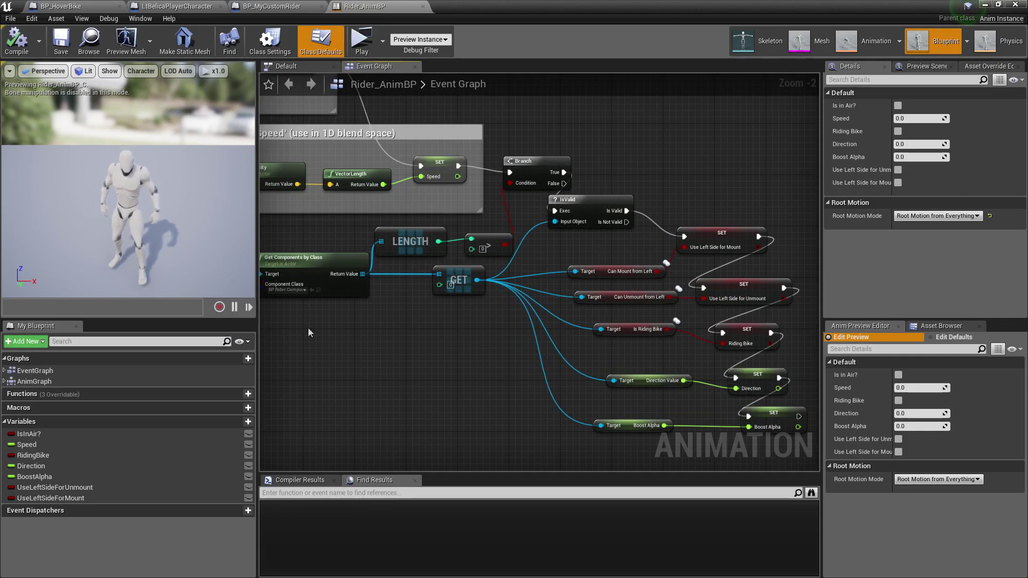
{"action": "scroll", "coordinate": [316, 326], "scroll_direction": "up", "scroll_amount": 2}
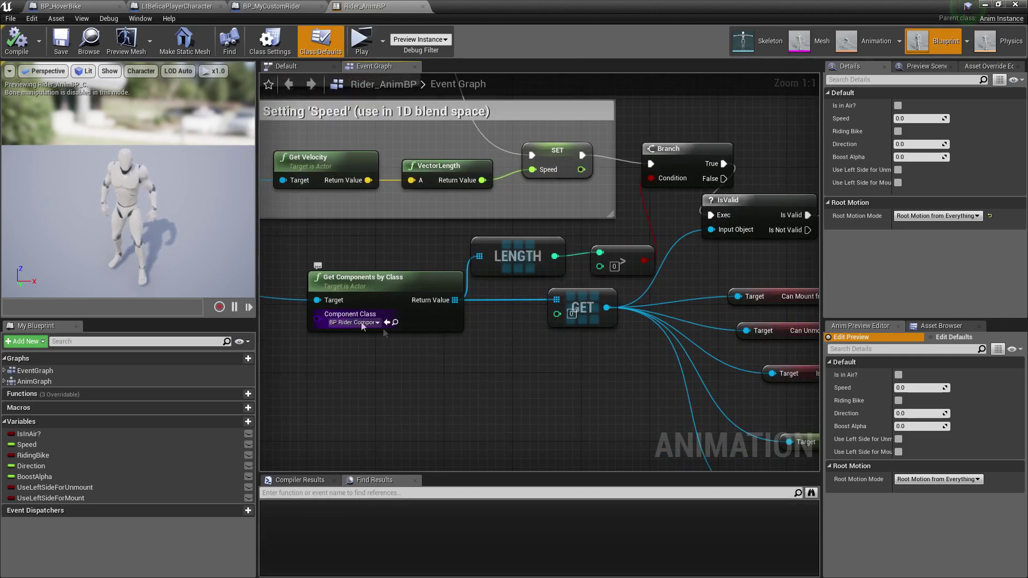
{"action": "right_click_drag", "start_coordinate": [481, 375], "coordinate": [407, 348]}
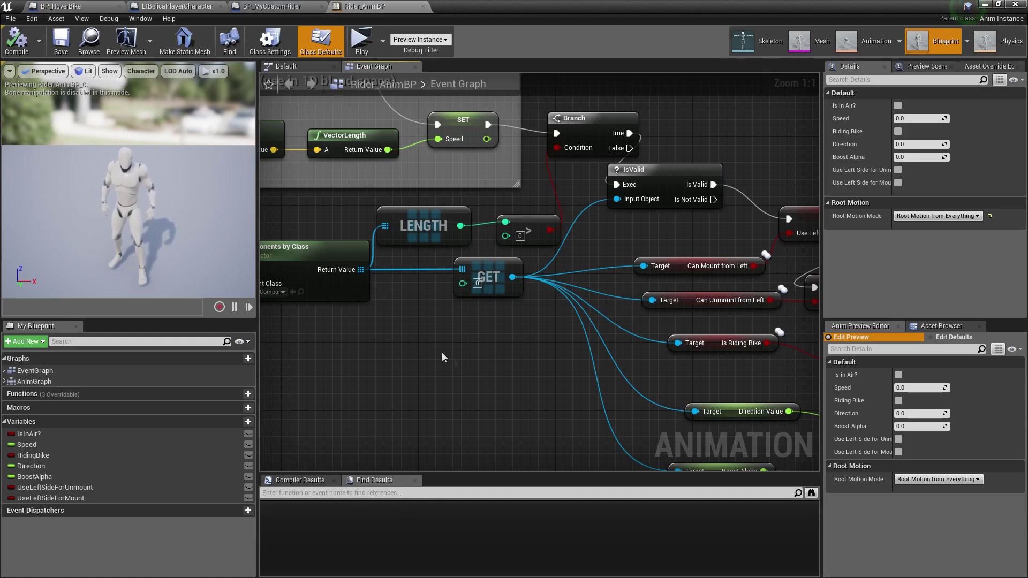
{"action": "scroll", "coordinate": [462, 338], "scroll_direction": "down", "scroll_amount": 5}
{"action": "scroll", "coordinate": [422, 376], "scroll_direction": "up", "scroll_amount": 2}
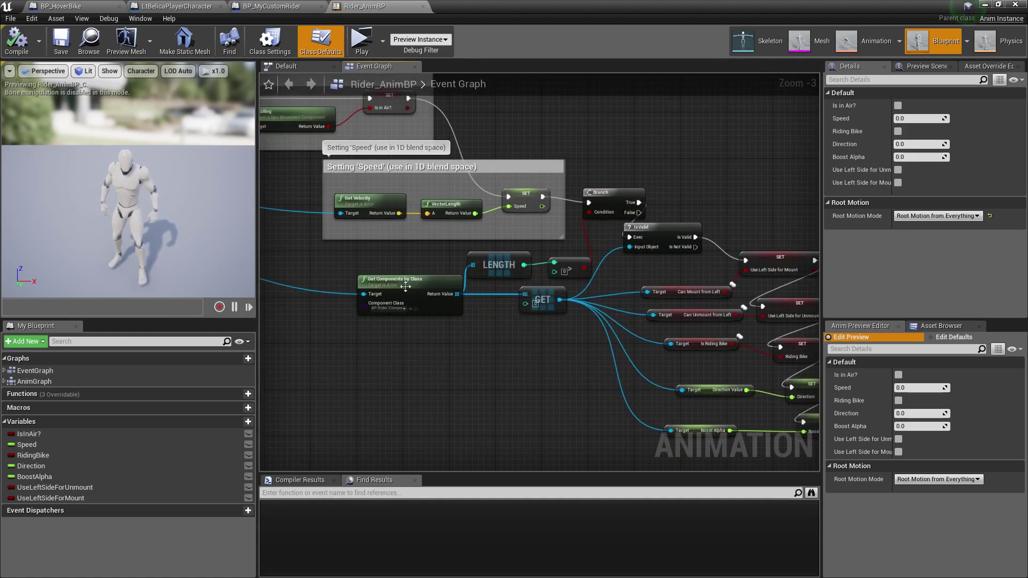
In LtBelicaPlayerCharacter, locate the animation blueprint assigned as the Mesh component's Anim Class and open LtBelica_AnimBlueprint
{"action": "left_click", "coordinate": [173, 7]}
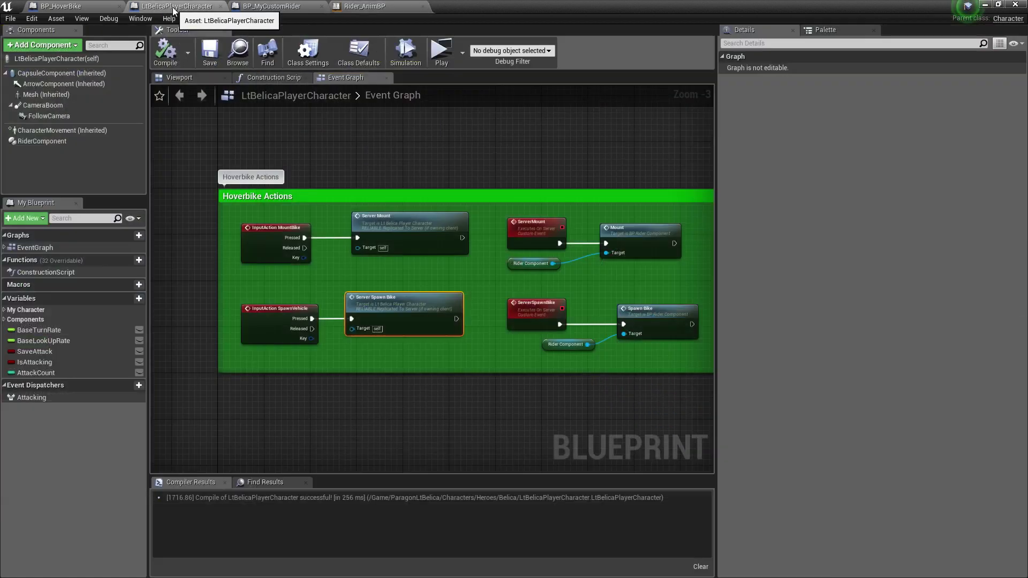
{"action": "left_click", "coordinate": [191, 77]}
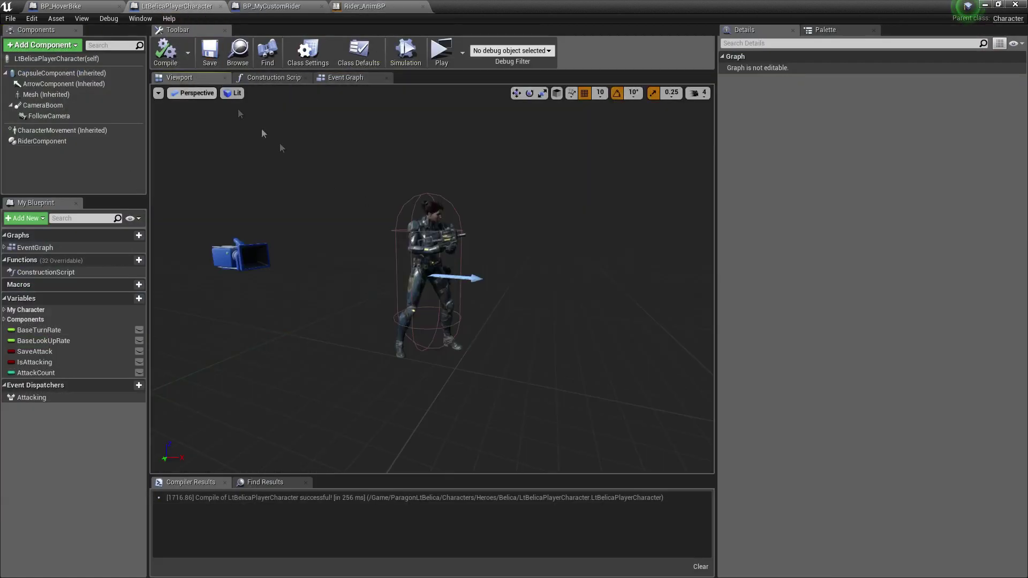
{"action": "left_click", "coordinate": [433, 262]}
{"action": "scroll", "coordinate": [498, 274], "scroll_direction": "up", "scroll_amount": 4}
{"action": "scroll", "coordinate": [499, 273], "scroll_direction": "down", "scroll_amount": 2}
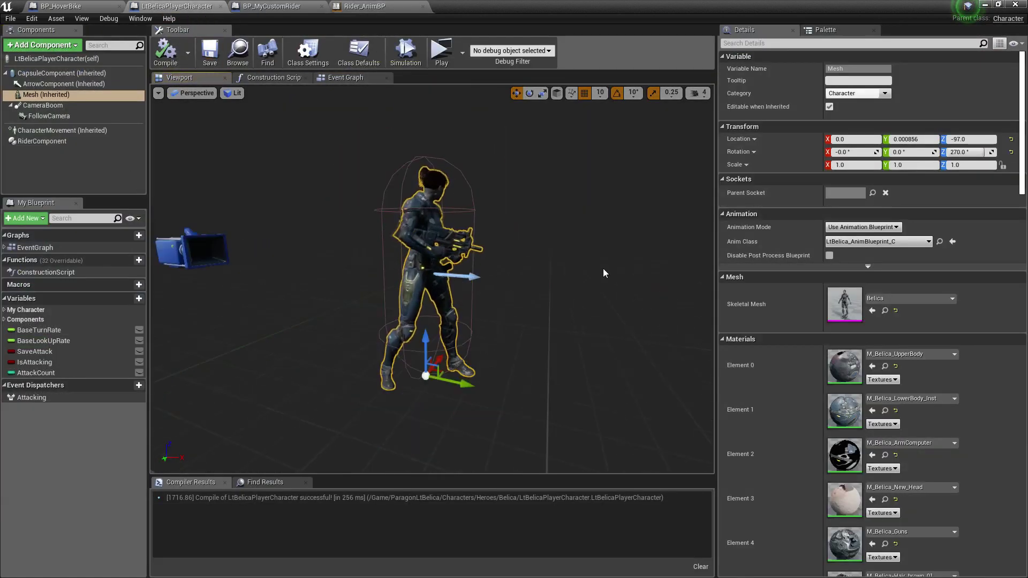
{"action": "left_click", "coordinate": [940, 241]}
{"action": "double_click", "coordinate": [460, 448]}
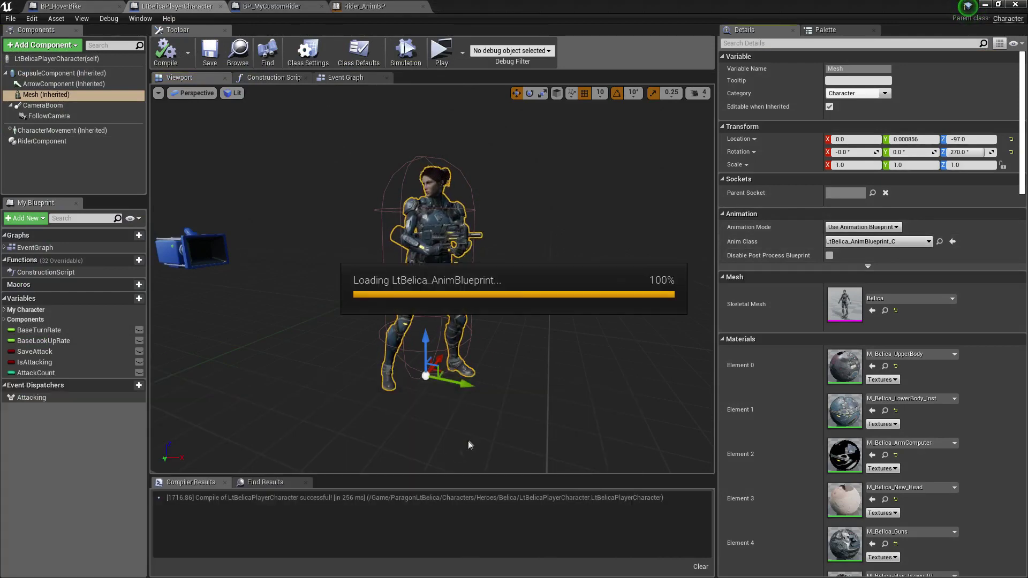
Go to LtBelica_AnimBlueprint's Event Graph and look over its overall layout of comment groups
{"action": "scroll", "coordinate": [638, 230], "scroll_direction": "down", "scroll_amount": 4}
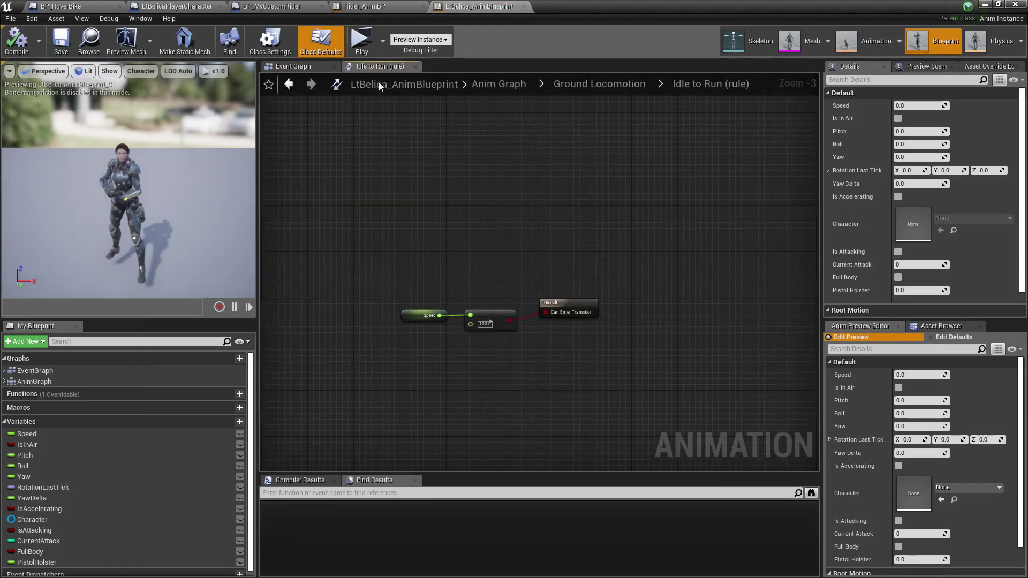
{"action": "left_click", "coordinate": [498, 83]}
{"action": "left_click", "coordinate": [293, 65]}
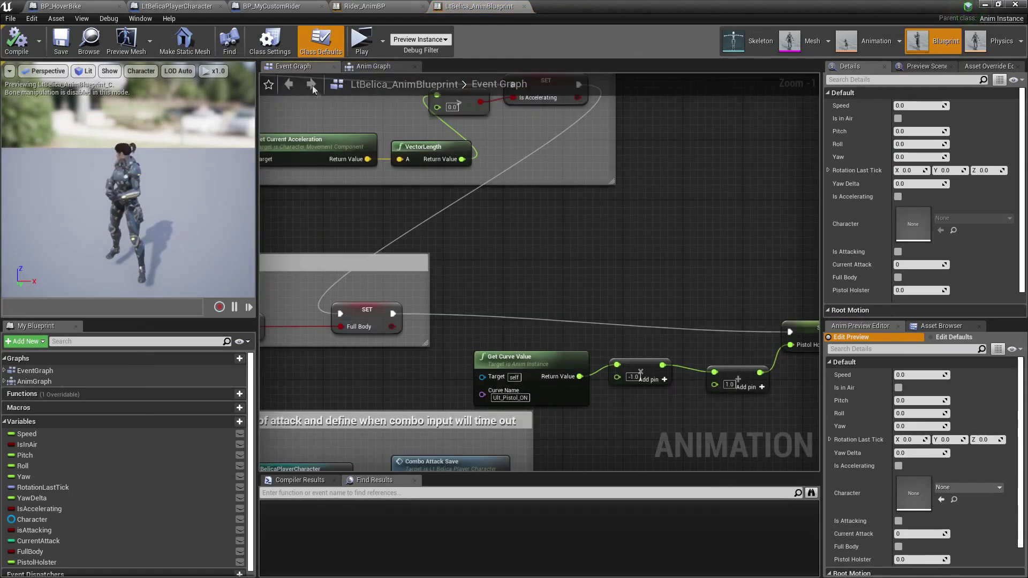
{"action": "scroll", "coordinate": [616, 407], "scroll_direction": "down", "scroll_amount": 7}
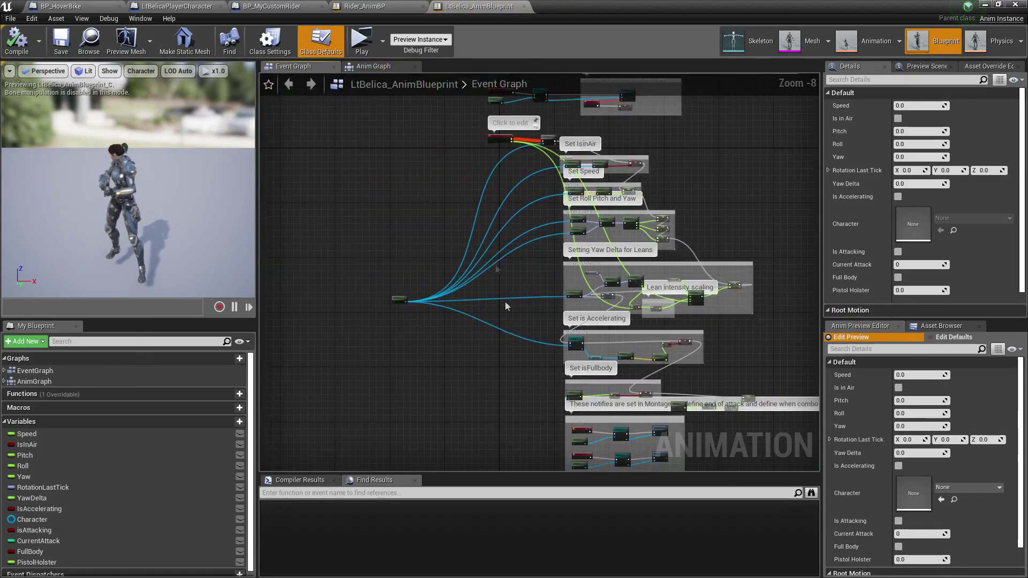
{"action": "right_click_drag", "start_coordinate": [495, 195], "coordinate": [460, 305]}
{"action": "scroll", "coordinate": [474, 308], "scroll_direction": "up", "scroll_amount": 2}
{"action": "scroll", "coordinate": [484, 324], "scroll_direction": "down", "scroll_amount": 3}
{"action": "right_click_drag", "start_coordinate": [454, 398], "coordinate": [381, 215]}
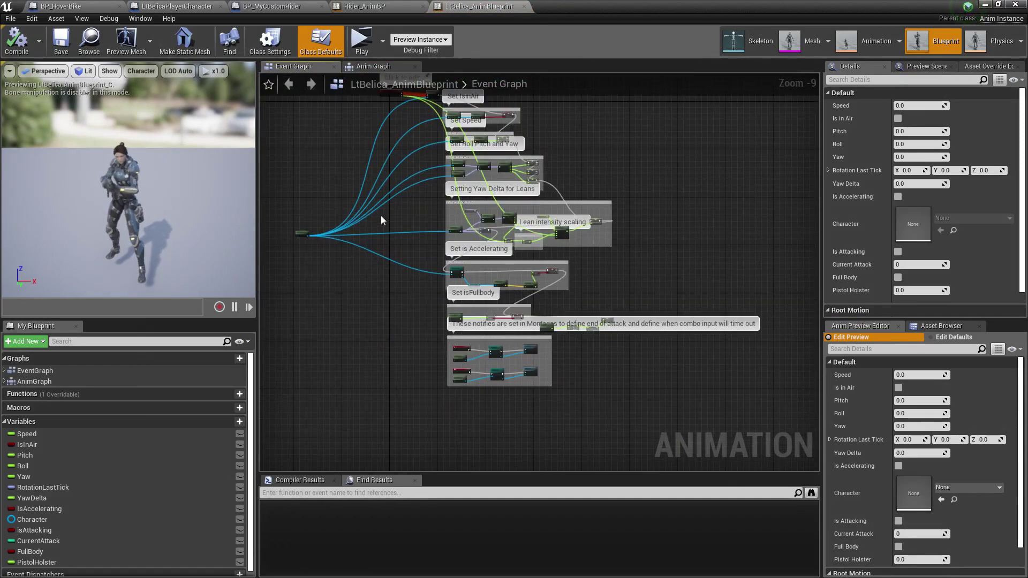
Examine how the update event's IsValid check feeds the Set IsinAir group in LtBelica_AnimBlueprint
{"action": "scroll", "coordinate": [399, 204], "scroll_direction": "up", "scroll_amount": 8}
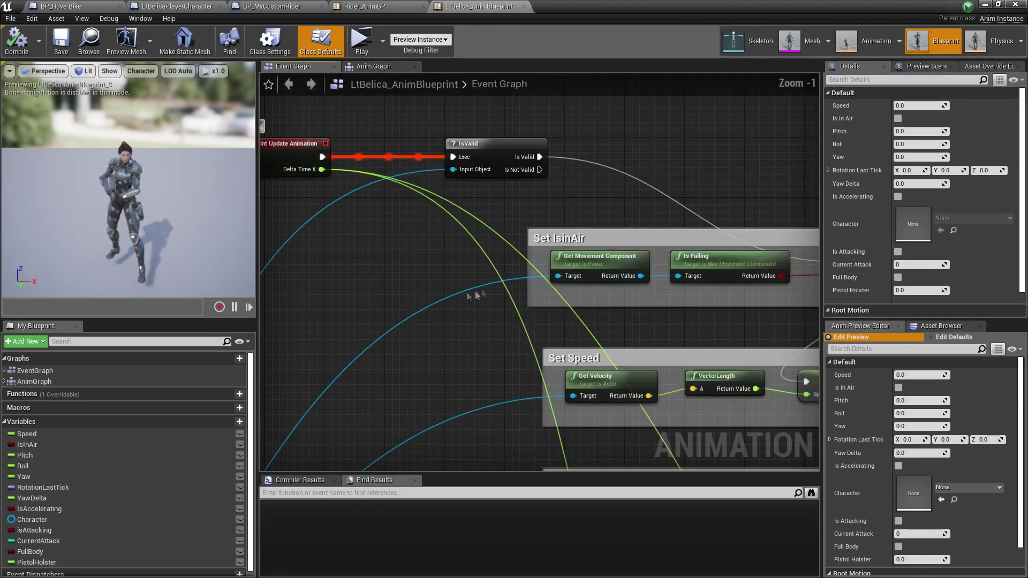
{"action": "scroll", "coordinate": [518, 344], "scroll_direction": "down", "scroll_amount": 7}
{"action": "scroll", "coordinate": [509, 257], "scroll_direction": "up", "scroll_amount": 8}
{"action": "right_click_drag", "start_coordinate": [510, 257], "coordinate": [395, 451]}
{"action": "right_click_drag", "start_coordinate": [675, 115], "coordinate": [429, 340]}
{"action": "right_click_drag", "start_coordinate": [691, 288], "coordinate": [379, 353]}
{"action": "right_click_drag", "start_coordinate": [384, 270], "coordinate": [361, 276]}
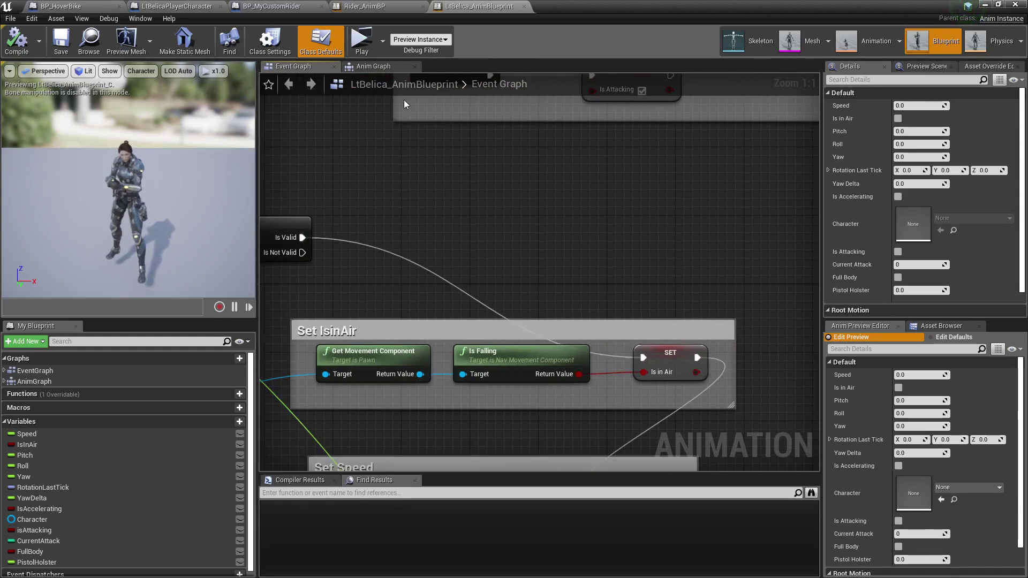
{"action": "scroll", "coordinate": [423, 185], "scroll_direction": "down", "scroll_amount": 4}
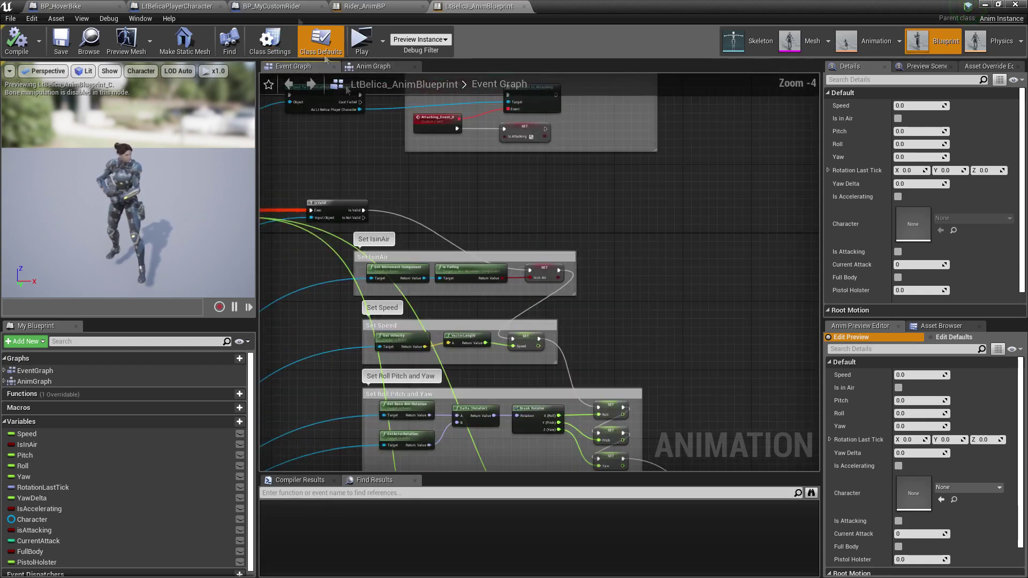
In Rider_AnimBP's Event Graph, select the rider component nodes from Get Components by Class and Branch through the Boost Alpha SET
{"action": "left_click", "coordinate": [281, 6]}
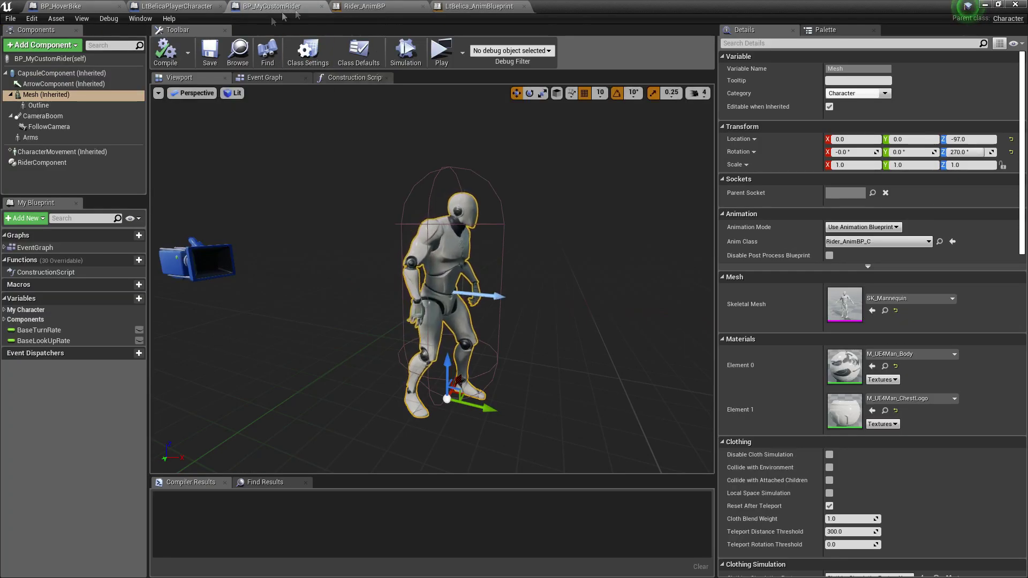
{"action": "left_click", "coordinate": [401, 7]}
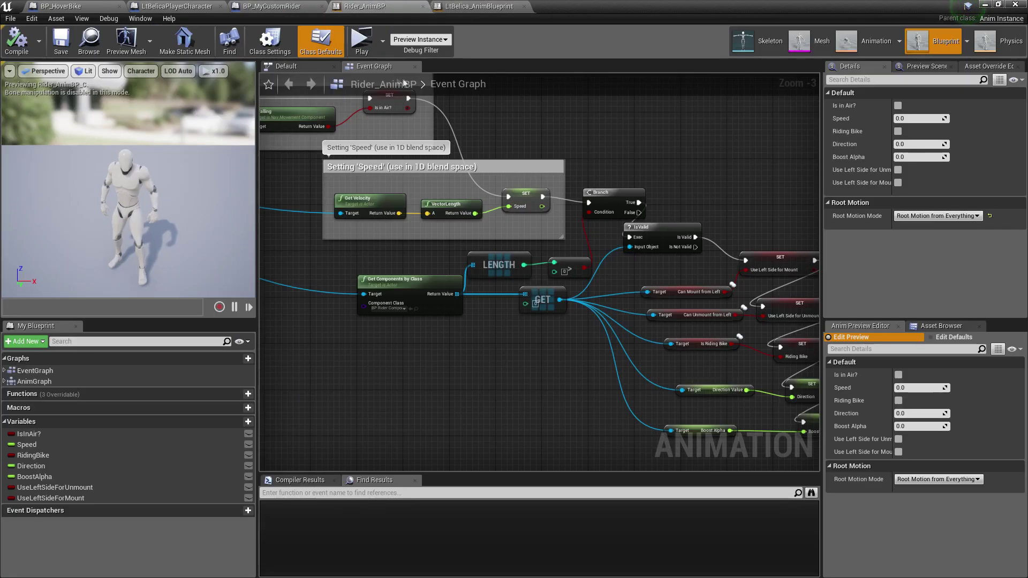
{"action": "right_click_drag", "start_coordinate": [622, 399], "coordinate": [512, 381]}
{"action": "scroll", "coordinate": [512, 381], "scroll_direction": "down", "scroll_amount": 2}
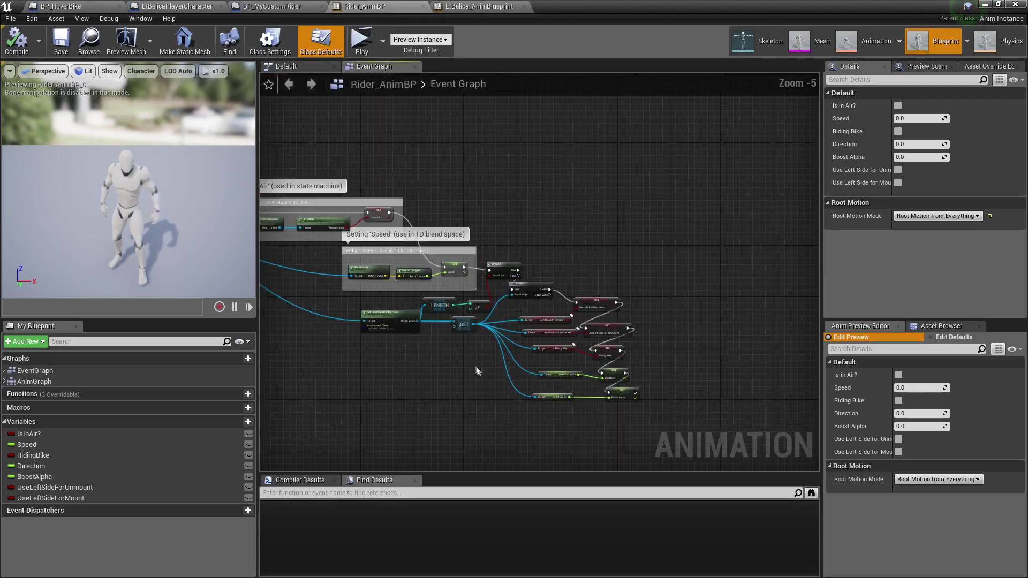
{"action": "scroll", "coordinate": [476, 371], "scroll_direction": "up", "scroll_amount": 1}
{"action": "right_click_drag", "start_coordinate": [437, 381], "coordinate": [374, 322]}
{"action": "left_click", "coordinate": [706, 414]}
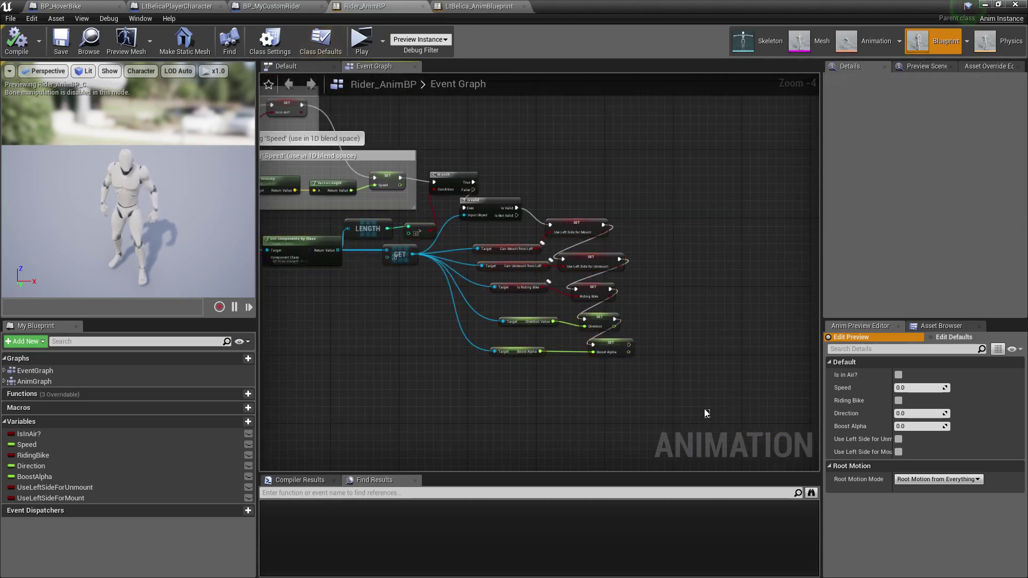
{"action": "left_click_drag", "start_coordinate": [439, 159], "coordinate": [664, 374]}
{"action": "right_click_drag", "start_coordinate": [404, 360], "coordinate": [493, 369]}
{"action": "left_click_drag", "start_coordinate": [417, 306], "coordinate": [509, 243], "text": "ctrl"}
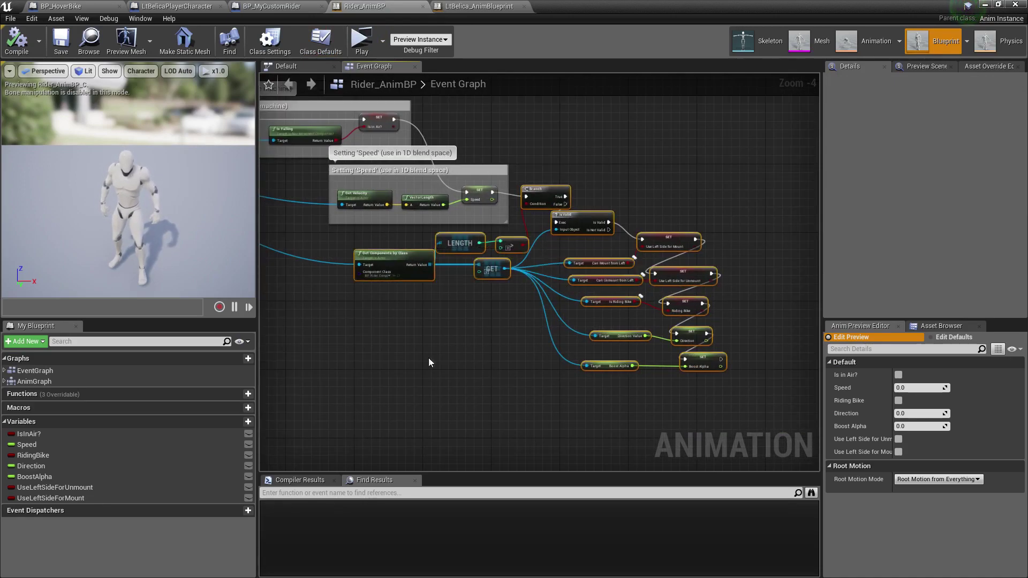
Trace the rider logic's source back to Try Get Pawn Owner and copy the selected nodes into LtBelica_AnimBlueprint's Event Graph
{"action": "right_click_drag", "start_coordinate": [438, 365], "coordinate": [671, 413]}
{"action": "right_click_drag", "start_coordinate": [453, 307], "coordinate": [547, 324]}
{"action": "scroll", "coordinate": [415, 263], "scroll_direction": "up", "scroll_amount": 2}
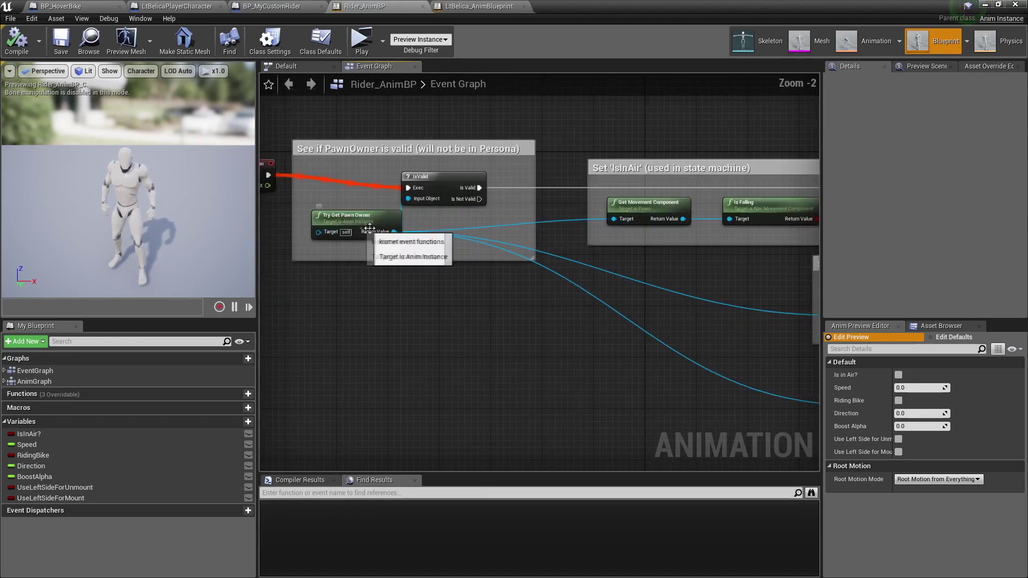
{"action": "right_click_drag", "start_coordinate": [637, 407], "coordinate": [418, 358]}
{"action": "right_click_drag", "start_coordinate": [613, 381], "coordinate": [385, 326]}
{"action": "mouse_move", "coordinate": [569, 421]}
{"action": "right_mouse_down"}
{"action": "mouse_move", "coordinate": [339, 325]}
{"action": "mouse_move", "coordinate": [409, 335]}
{"action": "right_mouse_up"}
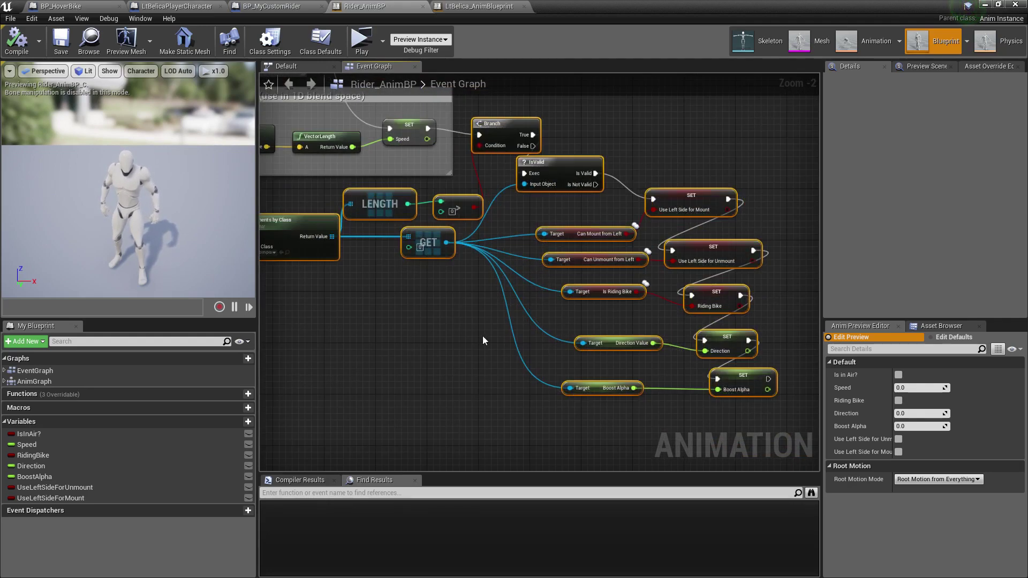
{"action": "key", "text": "ctrl+c"}
{"action": "left_click", "coordinate": [468, 8]}
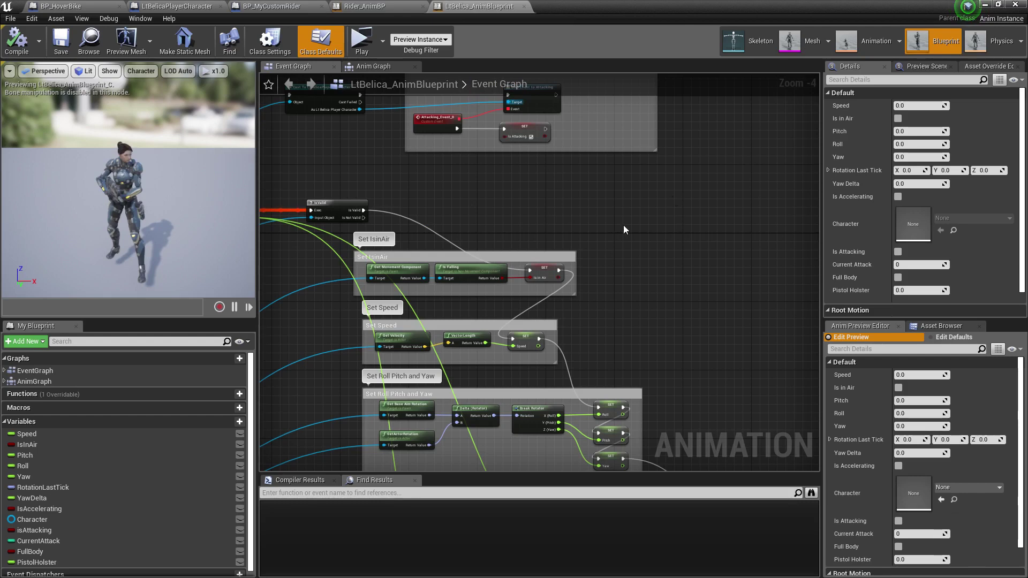
{"action": "right_click_drag", "start_coordinate": [642, 228], "coordinate": [616, 230]}
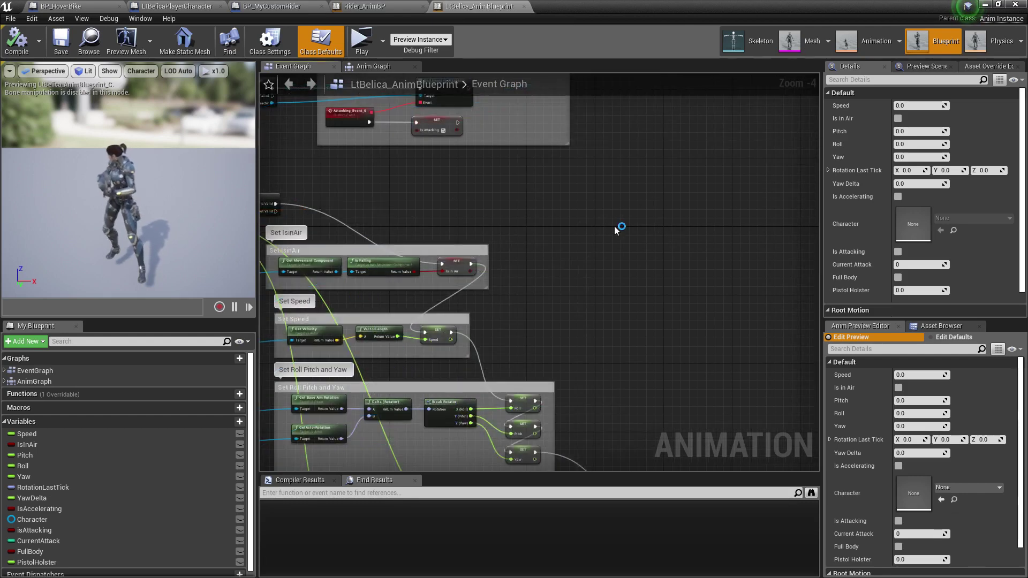
{"action": "key", "text": "ctrl+v"}
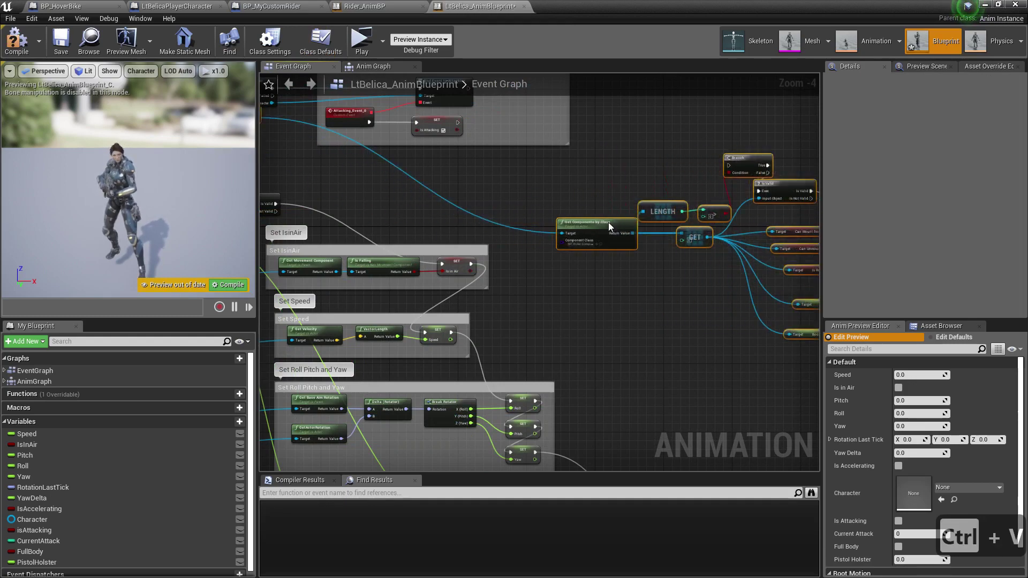
Arrange the pasted rider nodes in the empty space beside the comment groups, with Try Get Pawn Owner next to Get Components by Class
{"action": "scroll", "coordinate": [593, 223], "scroll_direction": "down", "scroll_amount": 3}
{"action": "left_click_drag", "start_coordinate": [447, 184], "coordinate": [646, 241]}
{"action": "left_click", "coordinate": [501, 189]}
{"action": "left_click_drag", "start_coordinate": [476, 189], "coordinate": [590, 237]}
Connect the Is Valid output of the update event's IsValid node to the pasted Branch node's execution input
{"action": "scroll", "coordinate": [590, 237], "scroll_direction": "up", "scroll_amount": 3}
{"action": "right_click_drag", "start_coordinate": [590, 237], "coordinate": [740, 279]}
{"action": "right_click_drag", "start_coordinate": [428, 209], "coordinate": [633, 239]}
{"action": "scroll", "coordinate": [376, 177], "scroll_direction": "up", "scroll_amount": 1}
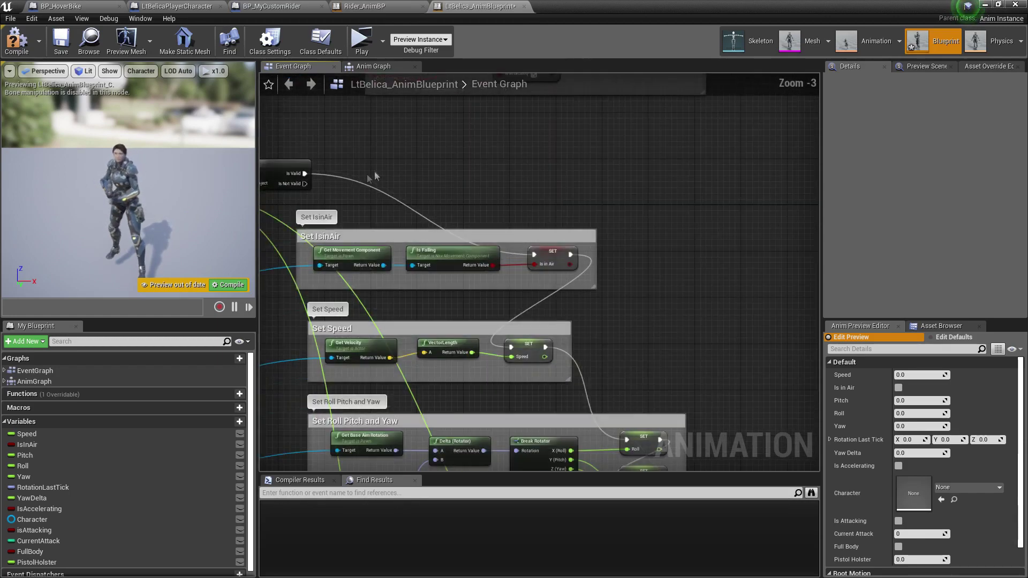
{"action": "left_click_drag", "start_coordinate": [304, 173], "coordinate": [535, 294]}
{"action": "right_click_drag", "start_coordinate": [473, 306], "coordinate": [381, 122]}
{"action": "scroll", "coordinate": [564, 287], "scroll_direction": "down", "scroll_amount": 3}
{"action": "right_click_drag", "start_coordinate": [415, 282], "coordinate": [587, 277]}
{"action": "scroll", "coordinate": [504, 255], "scroll_direction": "up", "scroll_amount": 2}
{"action": "right_click_drag", "start_coordinate": [717, 356], "coordinate": [356, 244]}
{"action": "right_click_drag", "start_coordinate": [717, 280], "coordinate": [465, 280]}
Connect the execution output of the Boost Alpha SET node to the Is in Air SET node in the Set IsinAir group
{"action": "scroll", "coordinate": [435, 190], "scroll_direction": "up", "scroll_amount": 2}
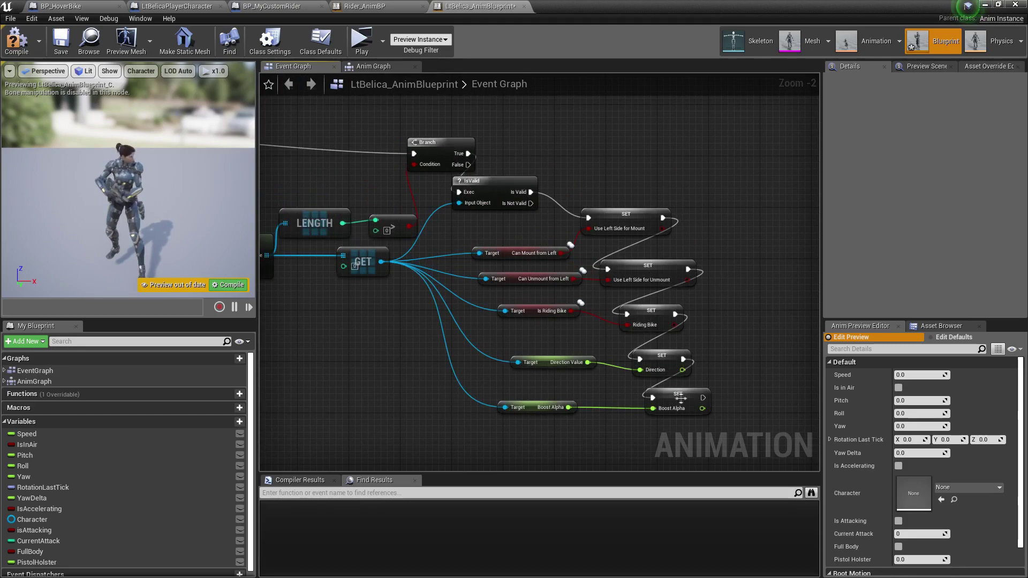
{"action": "left_click_drag", "start_coordinate": [702, 408], "coordinate": [734, 415]}
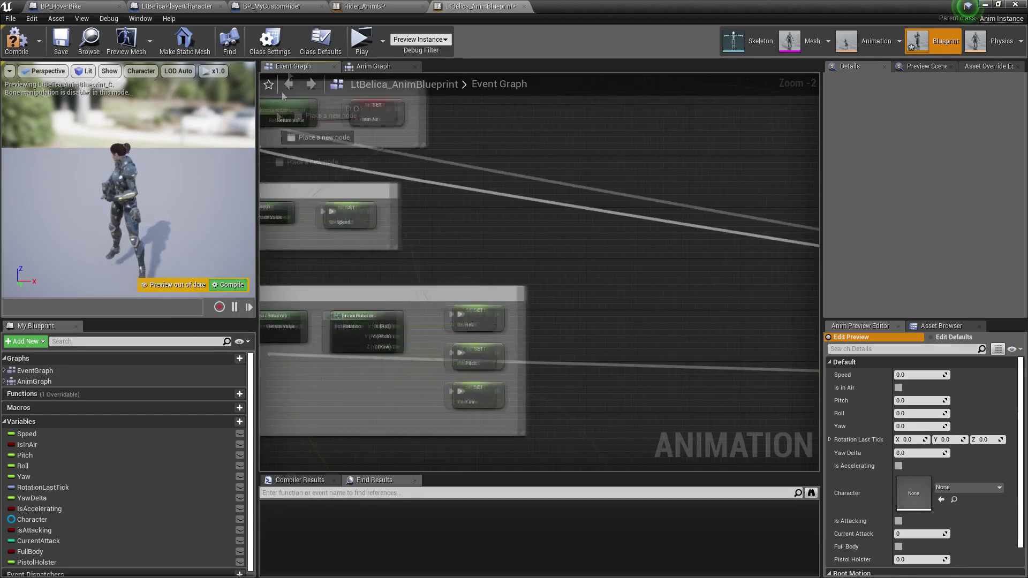
{"action": "mouse_move", "coordinate": [283, 97]}
{"action": "left_mouse_down"}
{"action": "mouse_move", "coordinate": [294, 144]}
{"action": "mouse_move", "coordinate": [268, 88]}
{"action": "mouse_move", "coordinate": [323, 10]}
{"action": "mouse_move", "coordinate": [390, 314]}
{"action": "mouse_move", "coordinate": [367, 269]}
{"action": "left_mouse_up"}
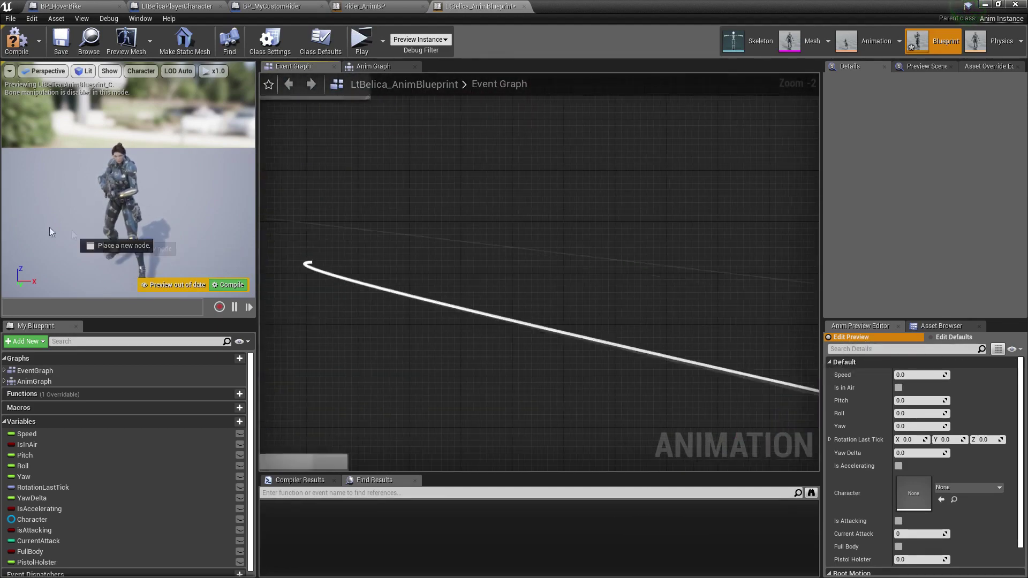
{"action": "left_click_drag", "start_coordinate": [305, 262], "coordinate": [687, 283]}
{"action": "scroll", "coordinate": [592, 349], "scroll_direction": "down", "scroll_amount": 4}
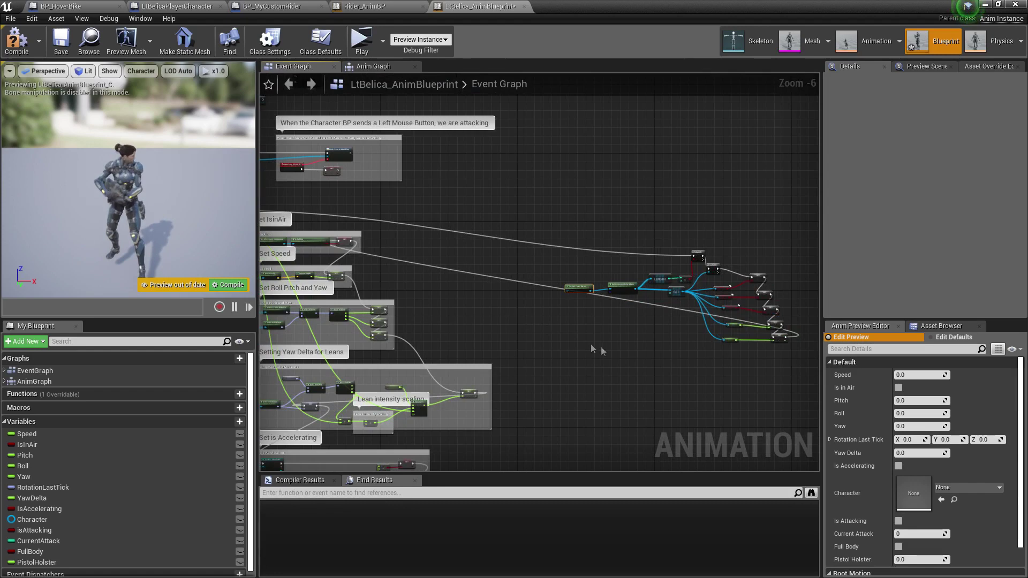
Collapse all of the pasted rider nodes, from Try Get Pawn Owner to the Boost Alpha SET, into a single collapsed graph
{"action": "right_click_drag", "start_coordinate": [593, 349], "coordinate": [501, 309]}
{"action": "left_click_drag", "start_coordinate": [462, 196], "coordinate": [703, 384]}
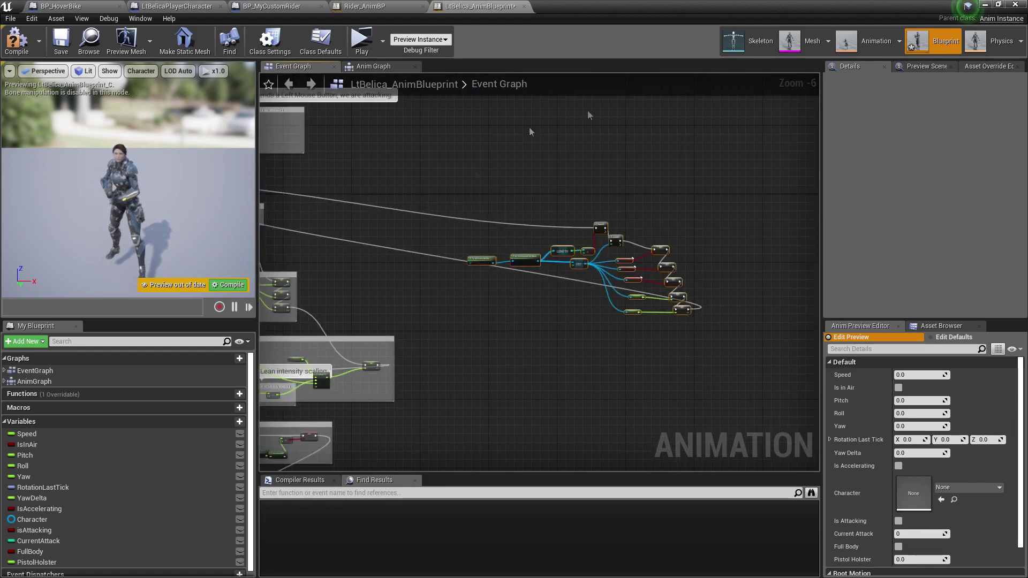
{"action": "scroll", "coordinate": [612, 215], "scroll_direction": "up", "scroll_amount": 2}
{"action": "right_click", "coordinate": [645, 201]}
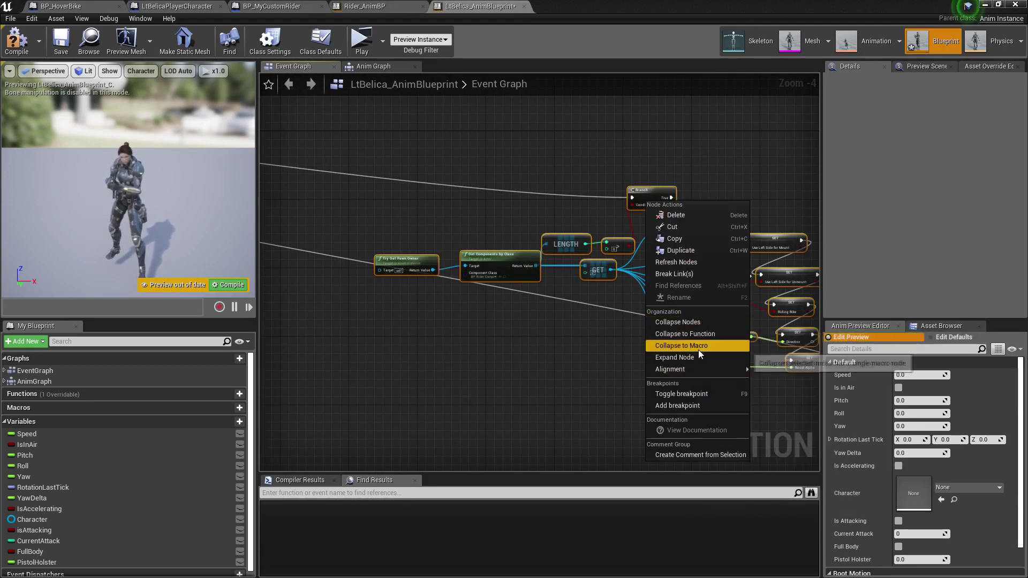
{"action": "left_click", "coordinate": [692, 321]}
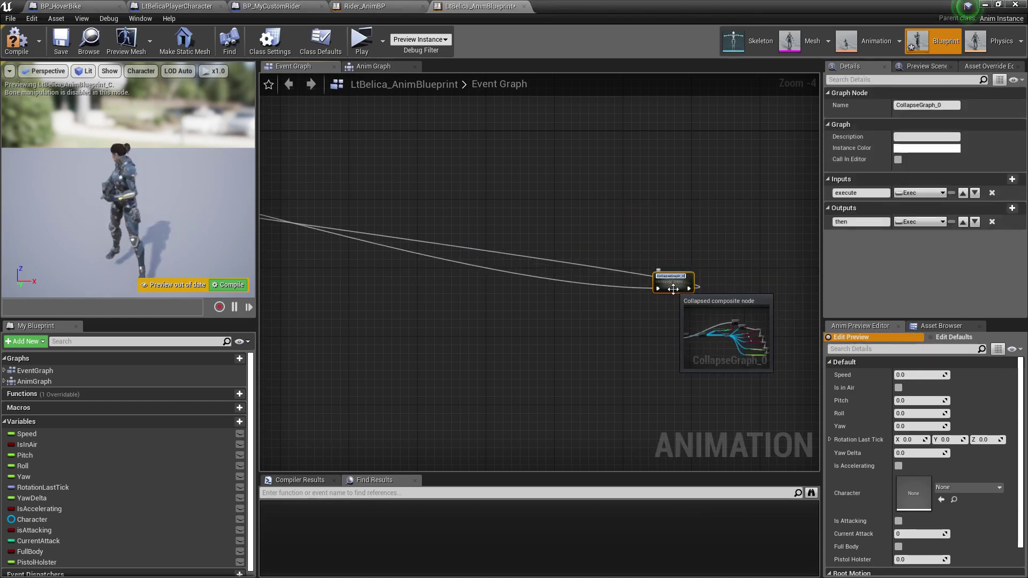
Move the collapsed graph node in between the update event's IsValid node and the Is in Air SET node
{"action": "left_click", "coordinate": [380, 275]}
{"action": "right_click_drag", "start_coordinate": [621, 264], "coordinate": [298, 184]}
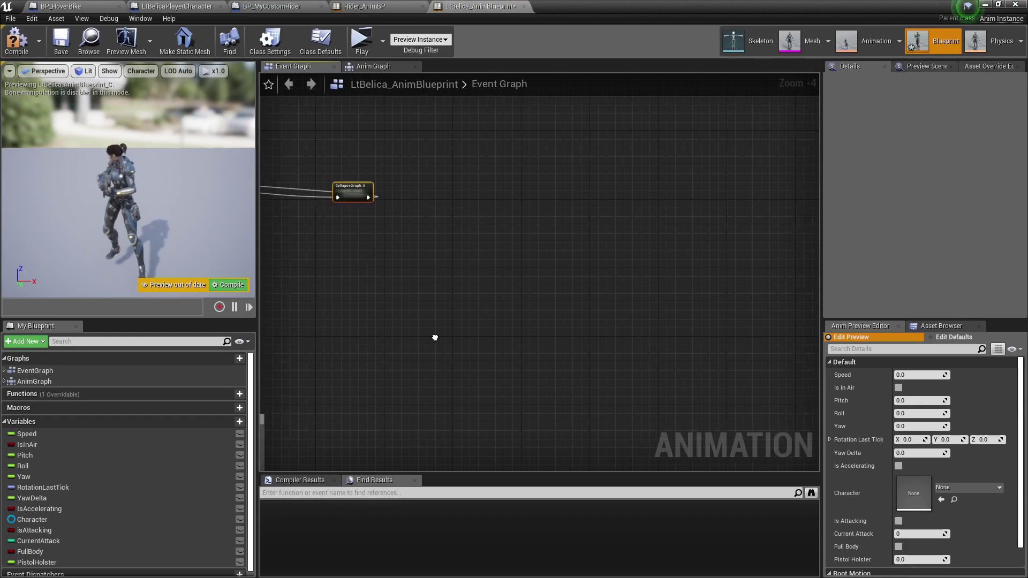
{"action": "right_click_drag", "start_coordinate": [420, 340], "coordinate": [819, 382]}
{"action": "right_click_drag", "start_coordinate": [657, 292], "coordinate": [694, 375]}
{"action": "left_click_drag", "start_coordinate": [798, 316], "coordinate": [369, 252]}
{"action": "right_click_drag", "start_coordinate": [396, 273], "coordinate": [493, 292]}
{"action": "scroll", "coordinate": [493, 292], "scroll_direction": "up", "scroll_amount": 4}
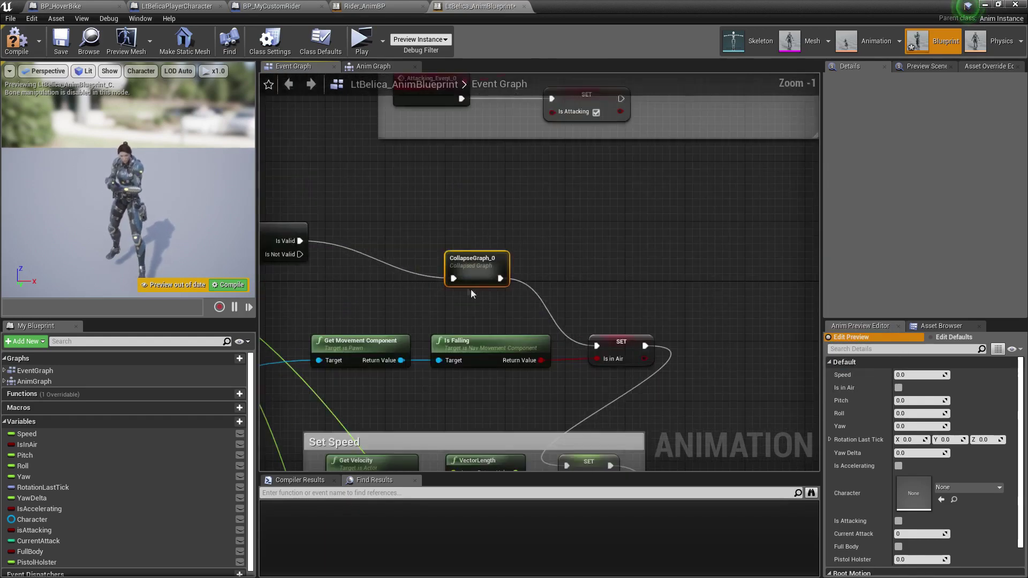
{"action": "left_click_drag", "start_coordinate": [505, 299], "coordinate": [496, 298]}
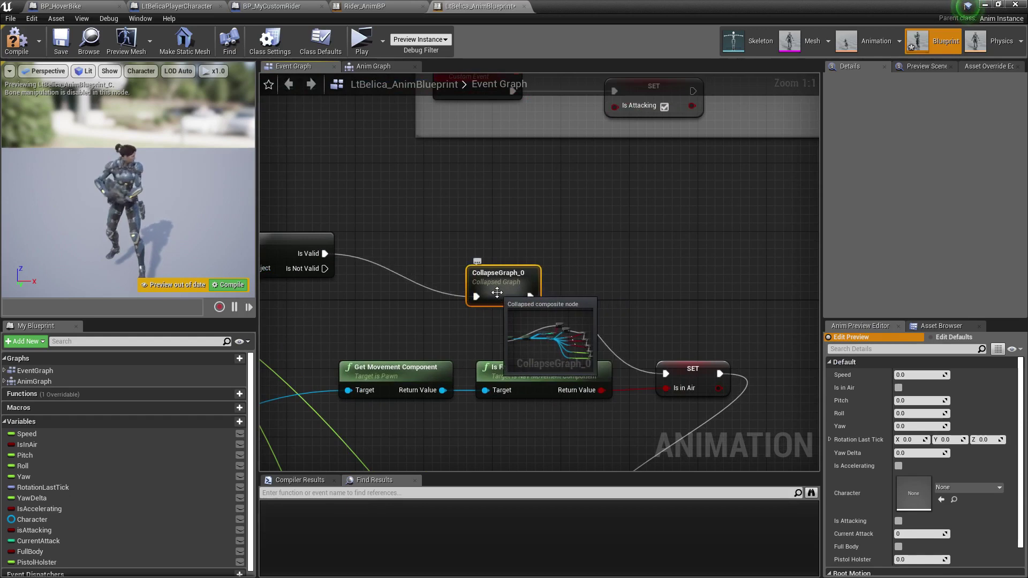
Rename the collapsed graph node to HoverbikeAnimStuff
{"action": "left_click", "coordinate": [513, 274]}
{"action": "double_click", "coordinate": [513, 274]}
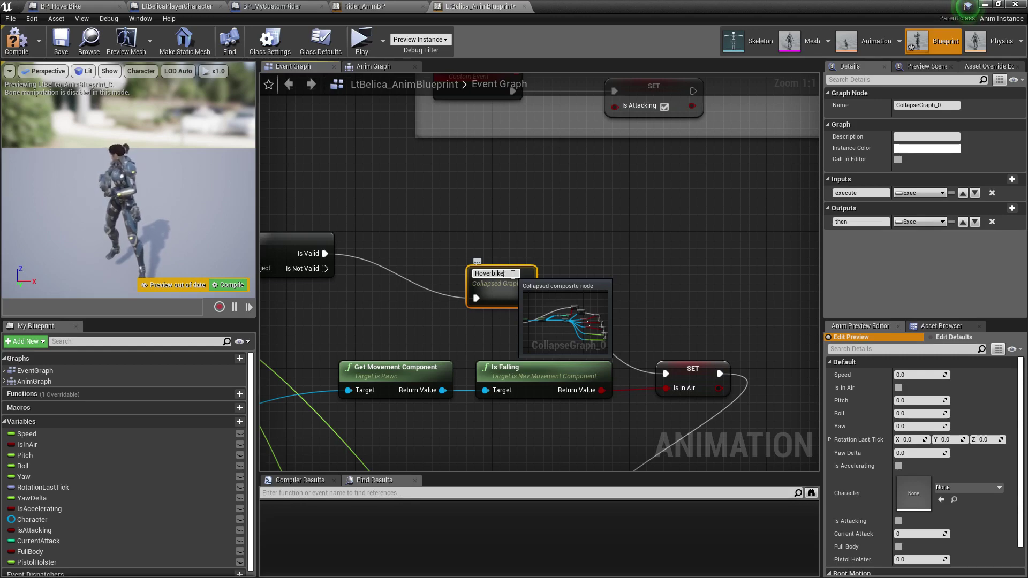
{"action": "type", "text": "HoverbikeAnimStuf"}
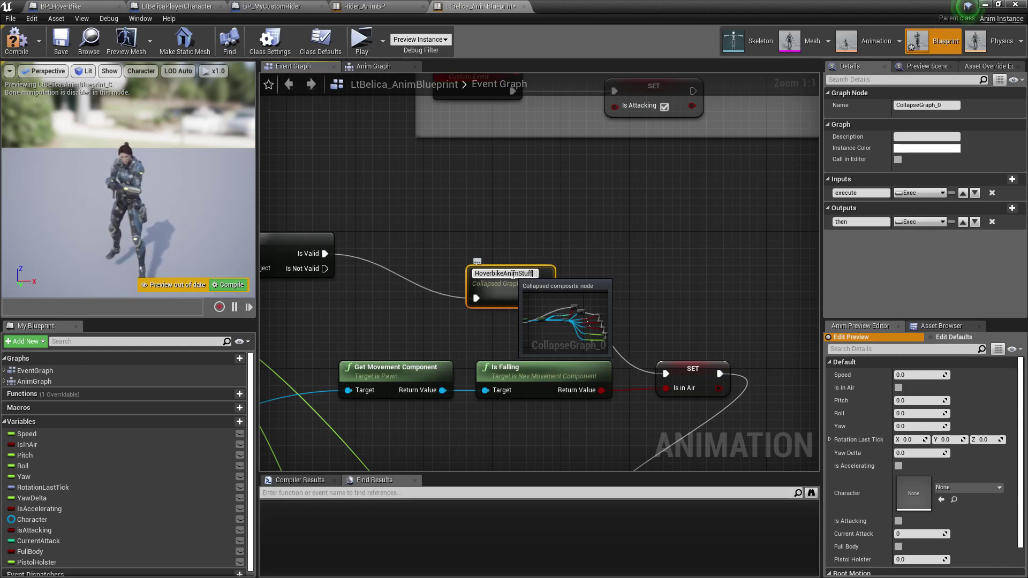
{"action": "type", "text": "f"}
{"action": "key", "text": "Return"}
Open the HoverbikeAnimStuff graph and move the rider nodes so the Branch lines up with the Inputs node
{"action": "double_click", "coordinate": [506, 281]}
{"action": "scroll", "coordinate": [464, 318], "scroll_direction": "down", "scroll_amount": 6}
{"action": "left_click_drag", "start_coordinate": [525, 339], "coordinate": [533, 339]}
{"action": "left_click_drag", "start_coordinate": [443, 235], "coordinate": [428, 277]}
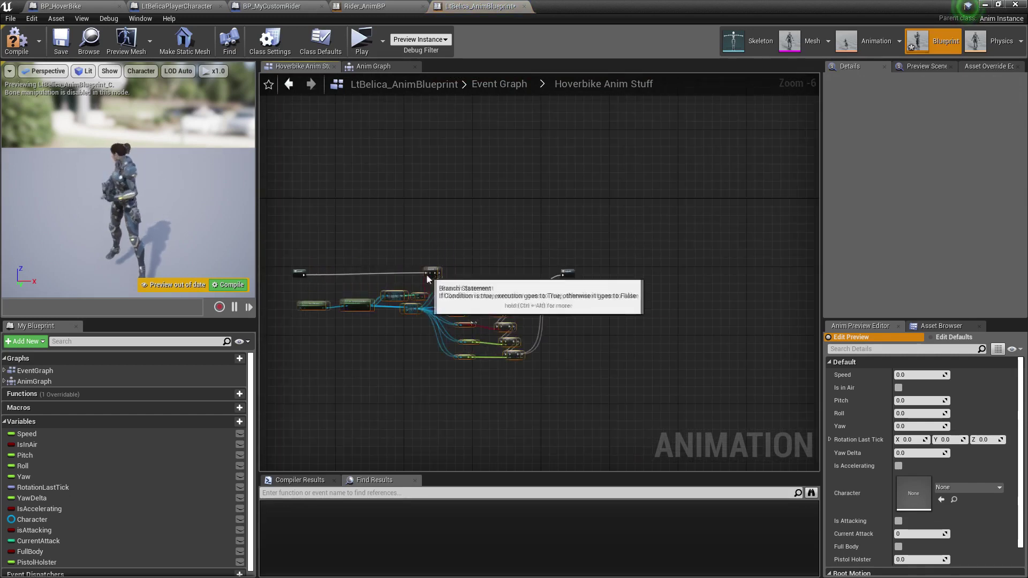
Connect the Branch's False output and the IsValid node's Is Not Valid output to the Outputs node, and return to the Event Graph
{"action": "scroll", "coordinate": [406, 291], "scroll_direction": "up", "scroll_amount": 4}
{"action": "right_click_drag", "start_coordinate": [464, 333], "coordinate": [384, 284]}
{"action": "right_click_drag", "start_coordinate": [587, 215], "coordinate": [443, 218]}
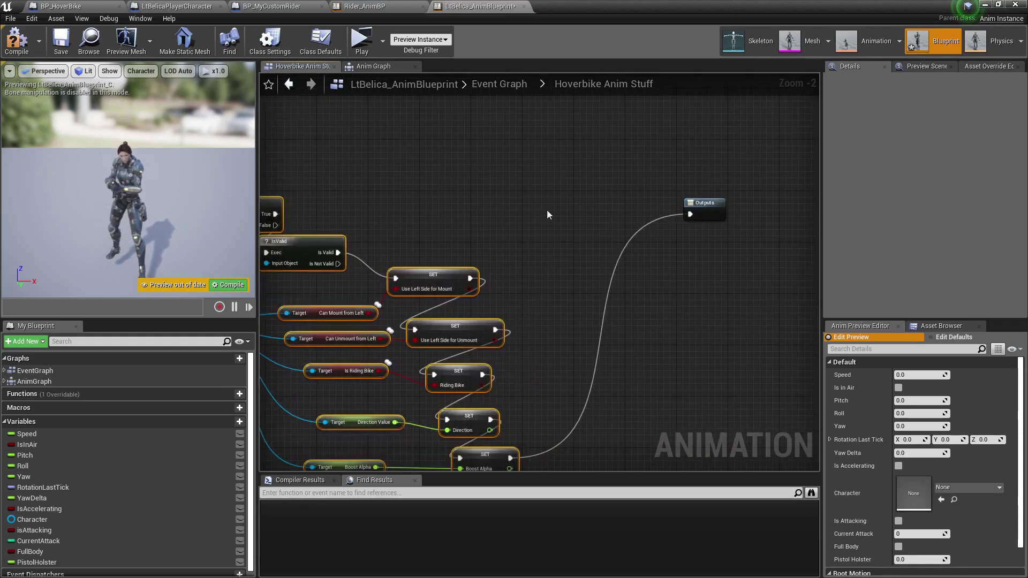
{"action": "right_click_drag", "start_coordinate": [314, 222], "coordinate": [380, 237]}
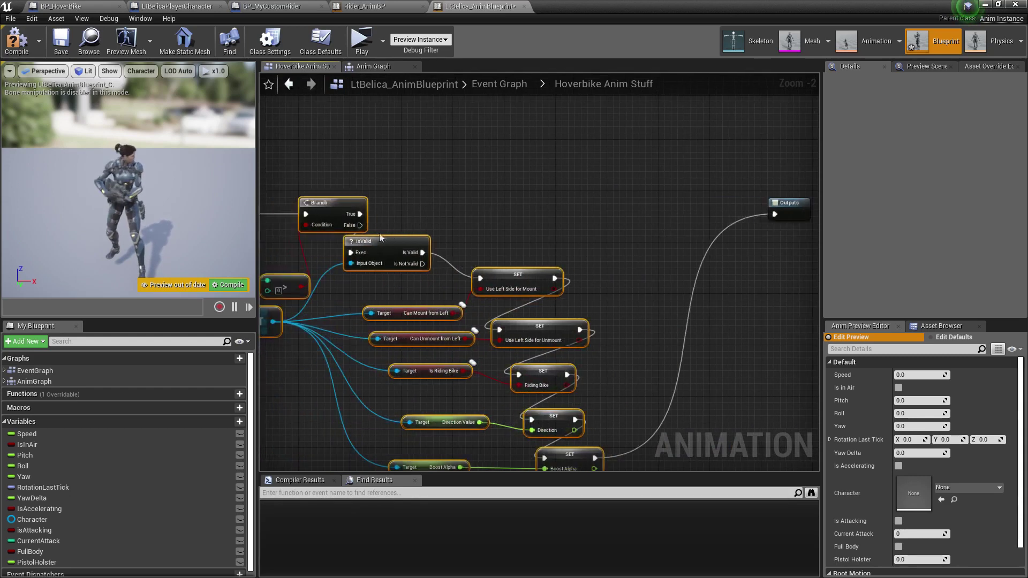
{"action": "left_click_drag", "start_coordinate": [360, 225], "coordinate": [775, 215]}
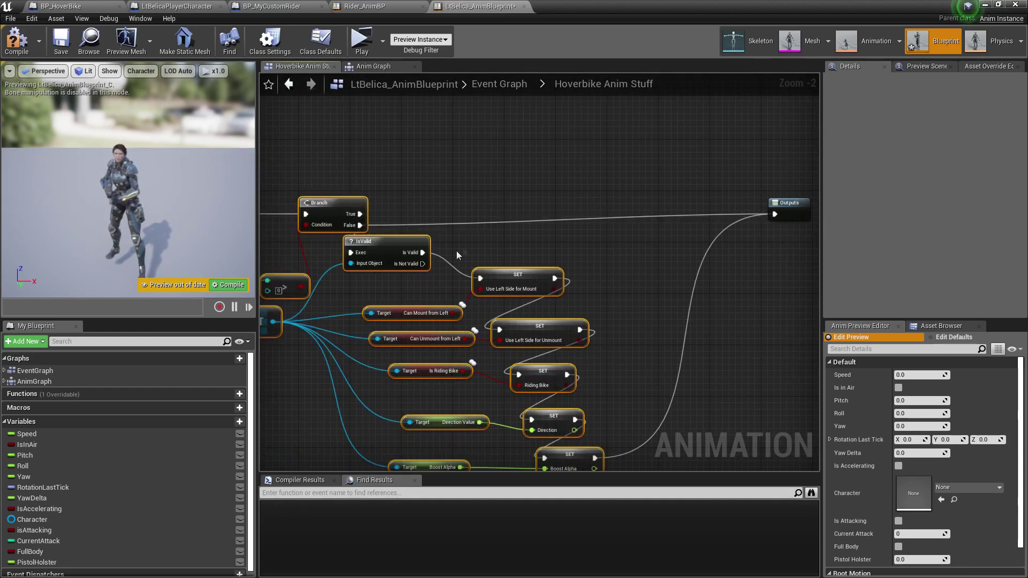
{"action": "left_click_drag", "start_coordinate": [419, 267], "coordinate": [775, 214]}
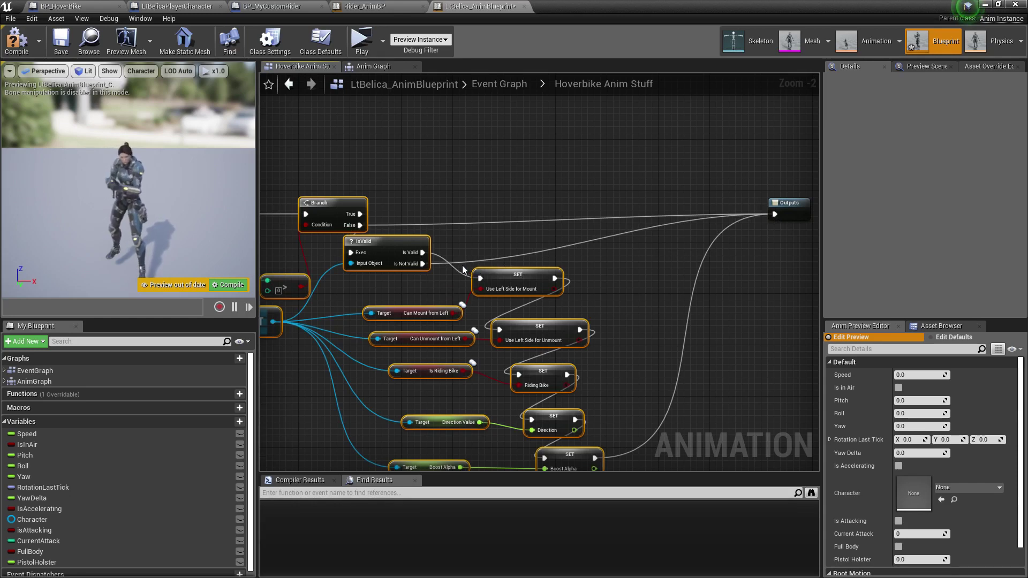
{"action": "right_click_drag", "start_coordinate": [512, 244], "coordinate": [630, 220]}
{"action": "left_click", "coordinate": [518, 86]}
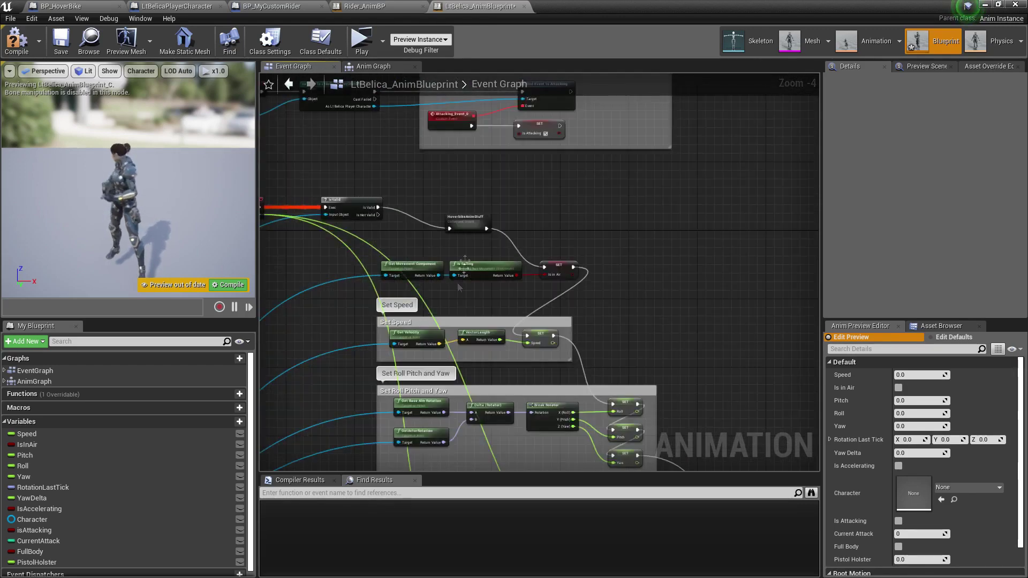
Create the missing UseLeftSideForMount, UseLeftSideForUnmount and RidingBike variables from their SET nodes inside HoverbikeAnimStuff
{"action": "double_click", "coordinate": [469, 228]}
{"action": "scroll", "coordinate": [559, 275], "scroll_direction": "up", "scroll_amount": 6}
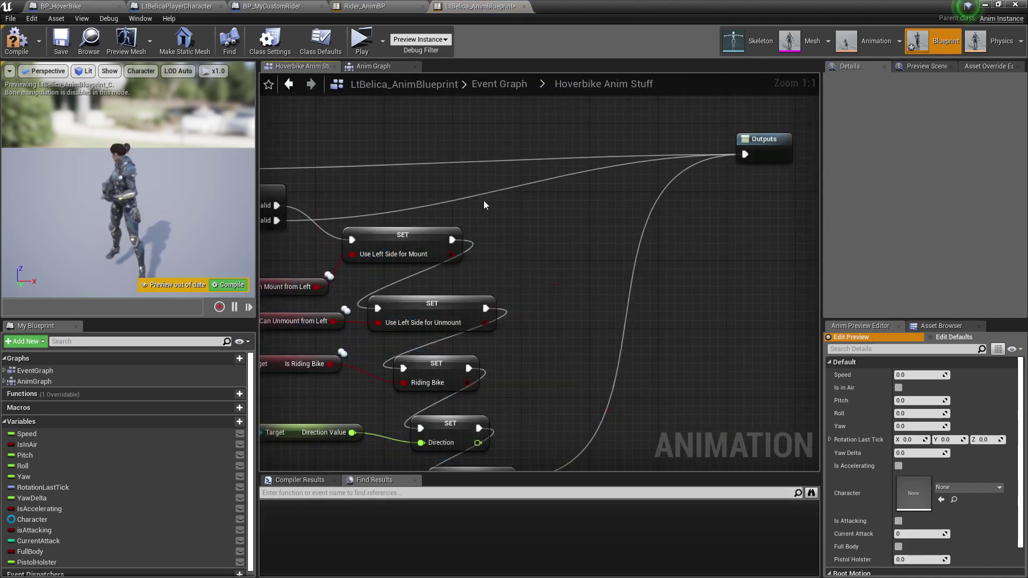
{"action": "right_click", "coordinate": [423, 231]}
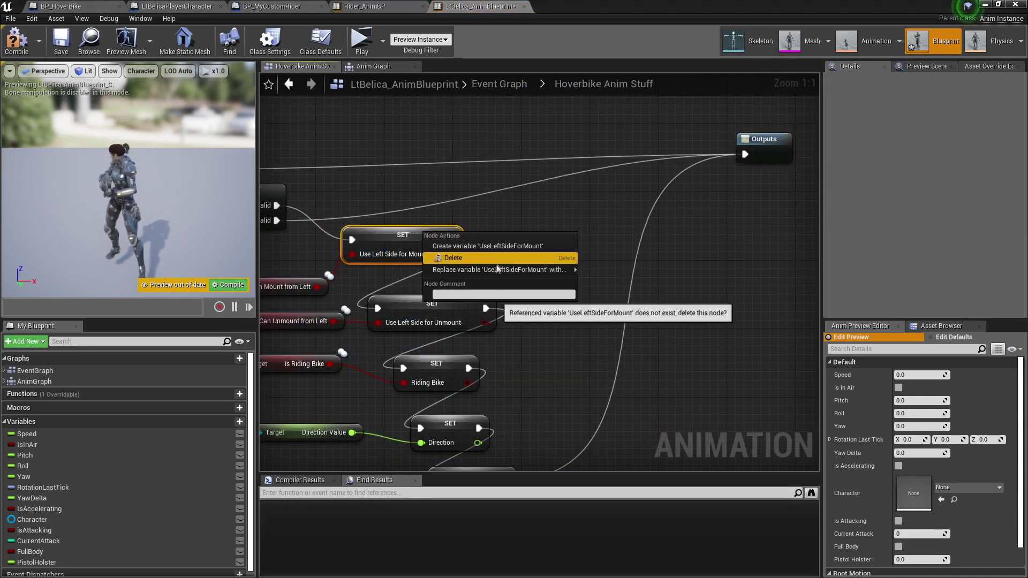
{"action": "left_click", "coordinate": [461, 248]}
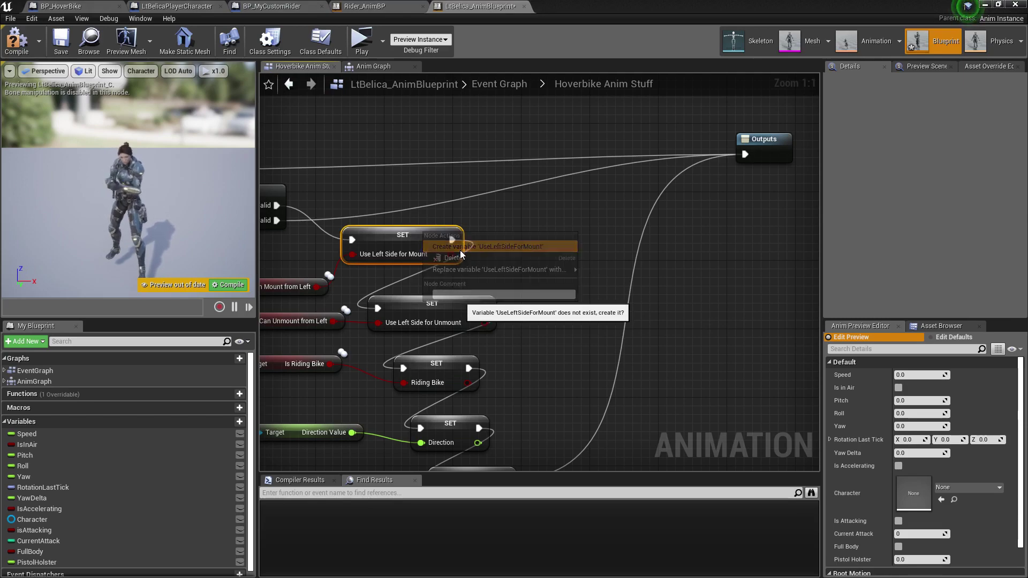
{"action": "right_click", "coordinate": [431, 310]}
{"action": "left_click", "coordinate": [498, 323]}
{"action": "right_click_drag", "start_coordinate": [498, 327], "coordinate": [538, 246]}
{"action": "right_click", "coordinate": [486, 292]}
{"action": "left_click", "coordinate": [510, 307]}
Create the missing Direction and BoostAlpha variables from their SET nodes
{"action": "right_click", "coordinate": [496, 343]}
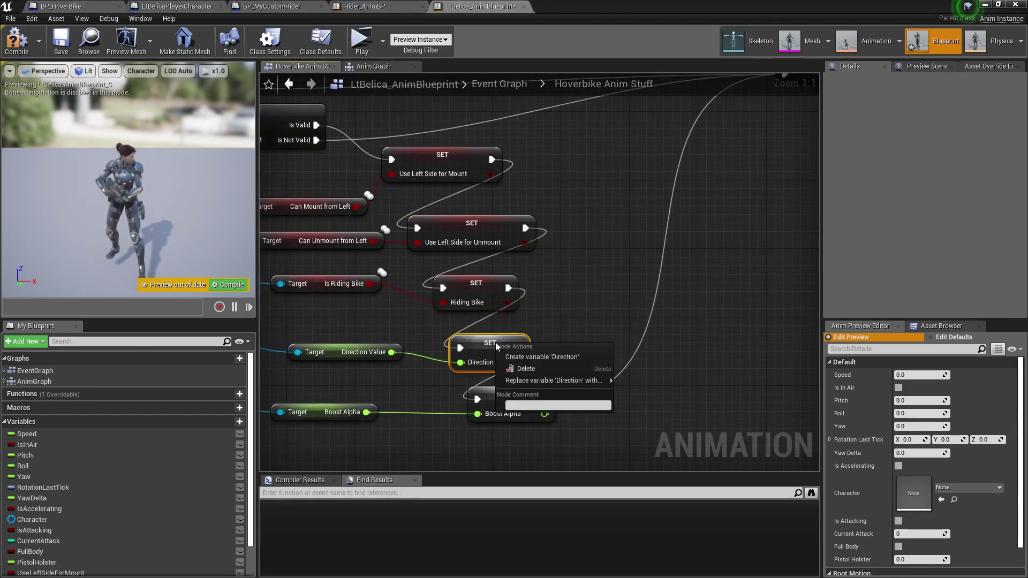
{"action": "left_click", "coordinate": [535, 355]}
{"action": "right_click", "coordinate": [510, 398]}
{"action": "left_click", "coordinate": [535, 409]}
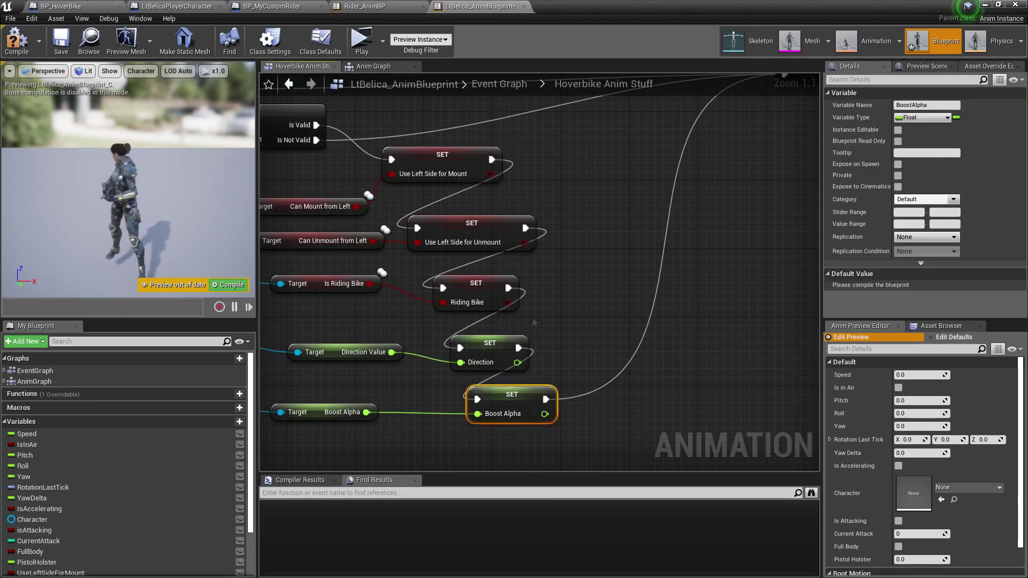
Return to the Event Graph, then compile and save LtBelica_AnimBlueprint
{"action": "scroll", "coordinate": [470, 316], "scroll_direction": "down", "scroll_amount": 3}
{"action": "right_click_drag", "start_coordinate": [369, 255], "coordinate": [475, 283]}
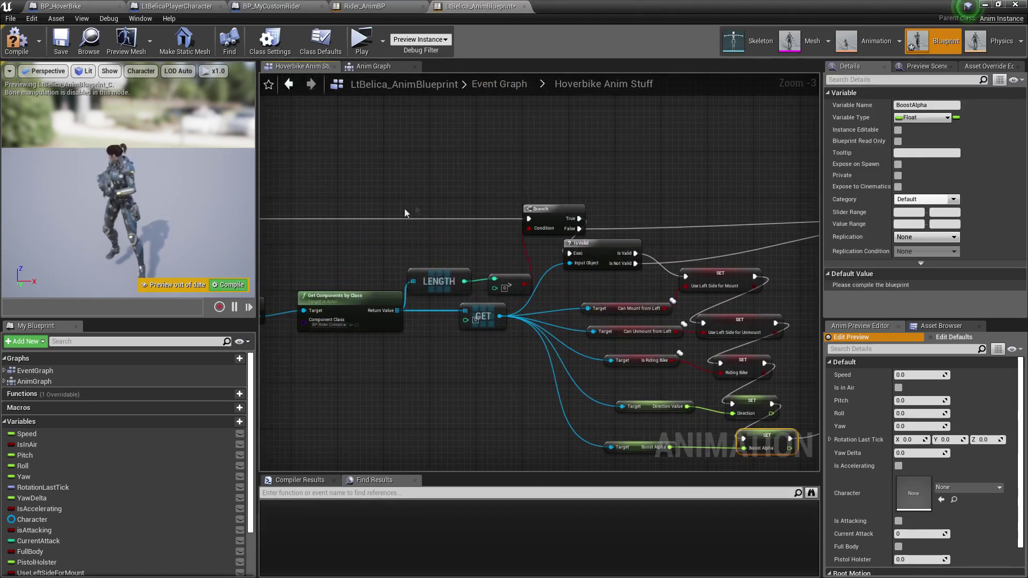
{"action": "left_click", "coordinate": [500, 85]}
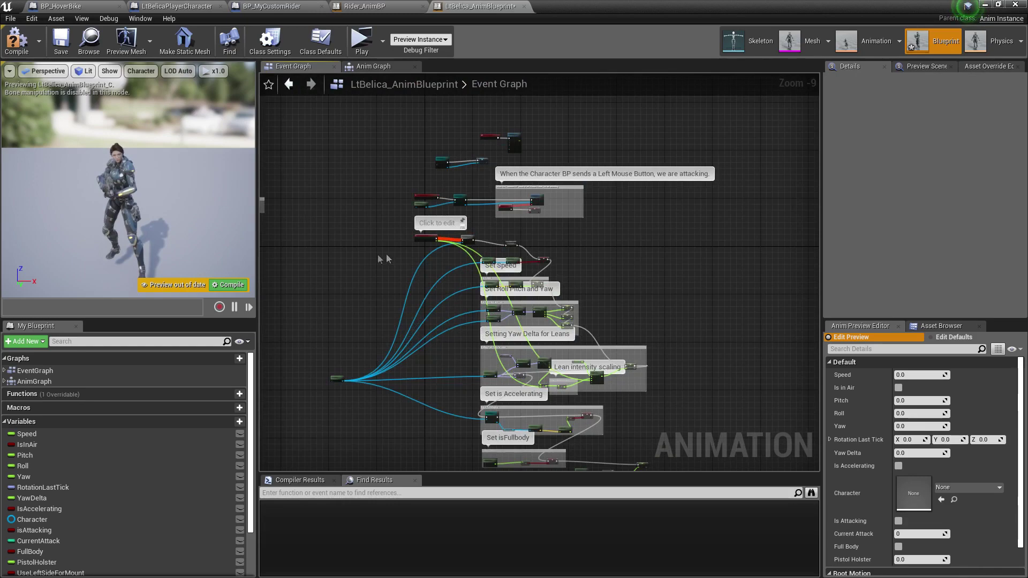
{"action": "right_click_drag", "start_coordinate": [382, 260], "coordinate": [322, 273]}
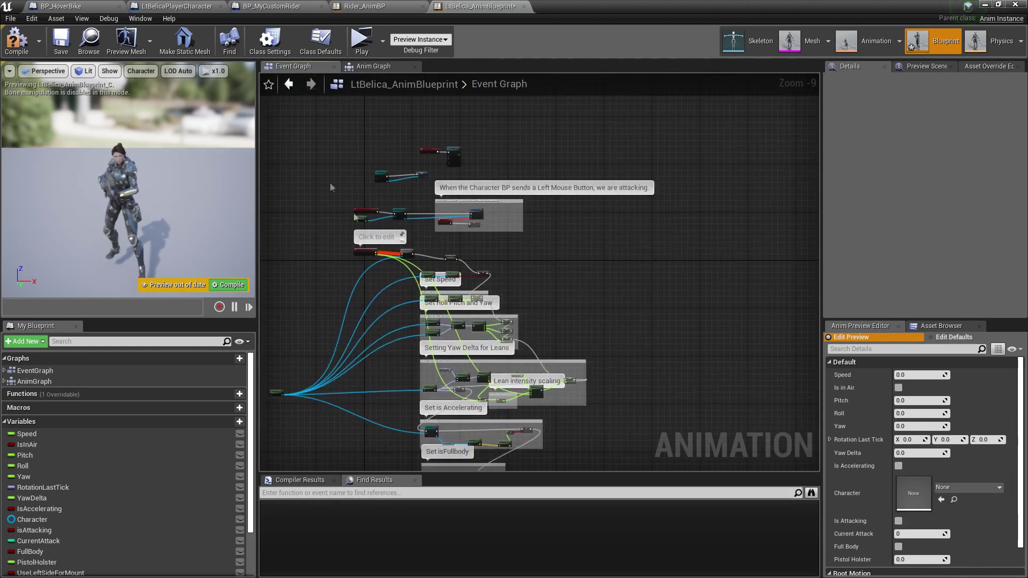
{"action": "left_click", "coordinate": [21, 49]}
{"action": "left_click", "coordinate": [61, 47]}
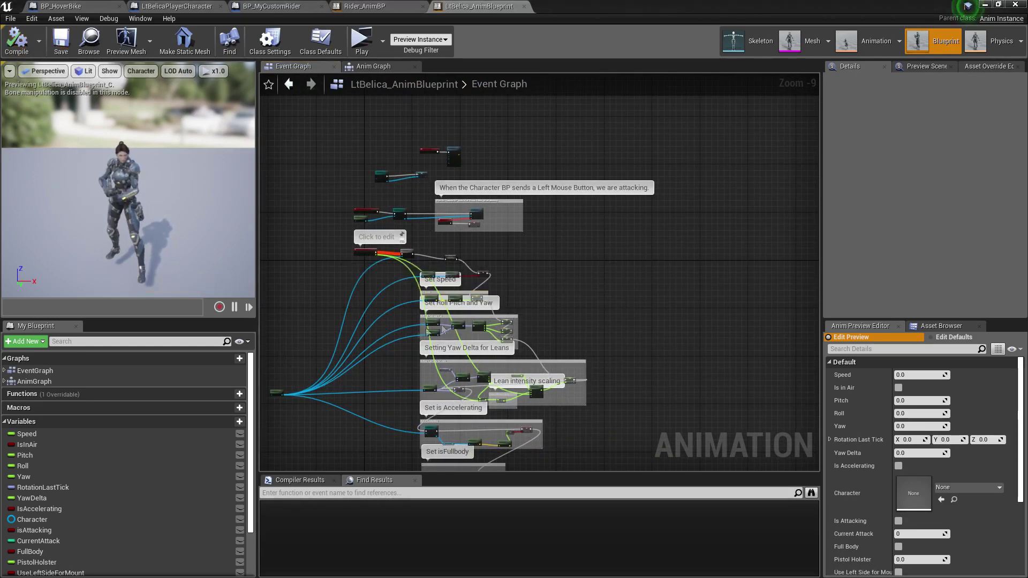
Reopen the HoverbikeAnimStuff graph and check its rider component logic and variable assignments
{"action": "scroll", "coordinate": [443, 328], "scroll_direction": "up", "scroll_amount": 7}
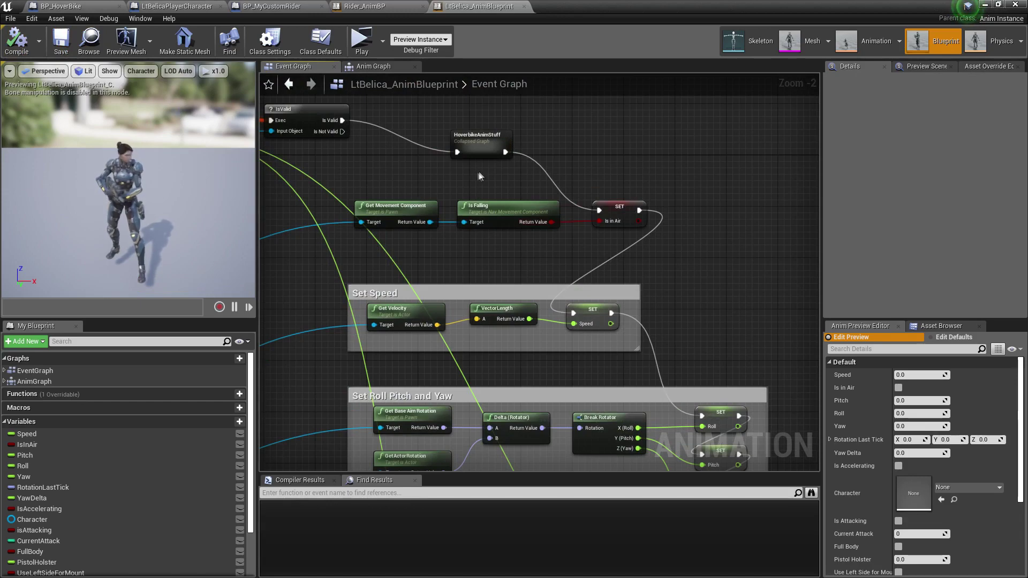
{"action": "right_click_drag", "start_coordinate": [477, 172], "coordinate": [521, 235]}
{"action": "left_click_drag", "start_coordinate": [522, 206], "coordinate": [515, 205]}
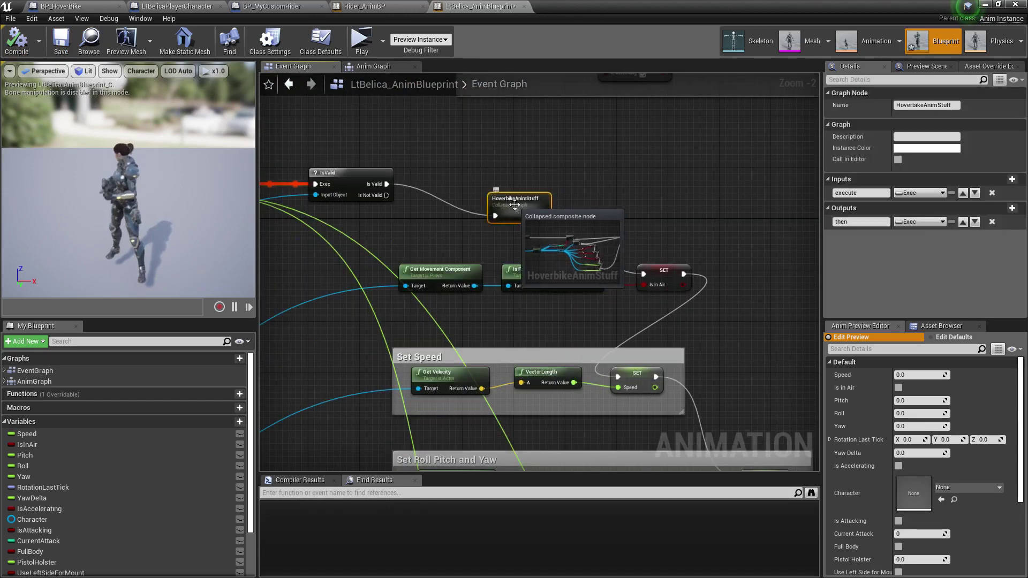
{"action": "double_click", "coordinate": [515, 206]}
{"action": "scroll", "coordinate": [638, 268], "scroll_direction": "up", "scroll_amount": 3}
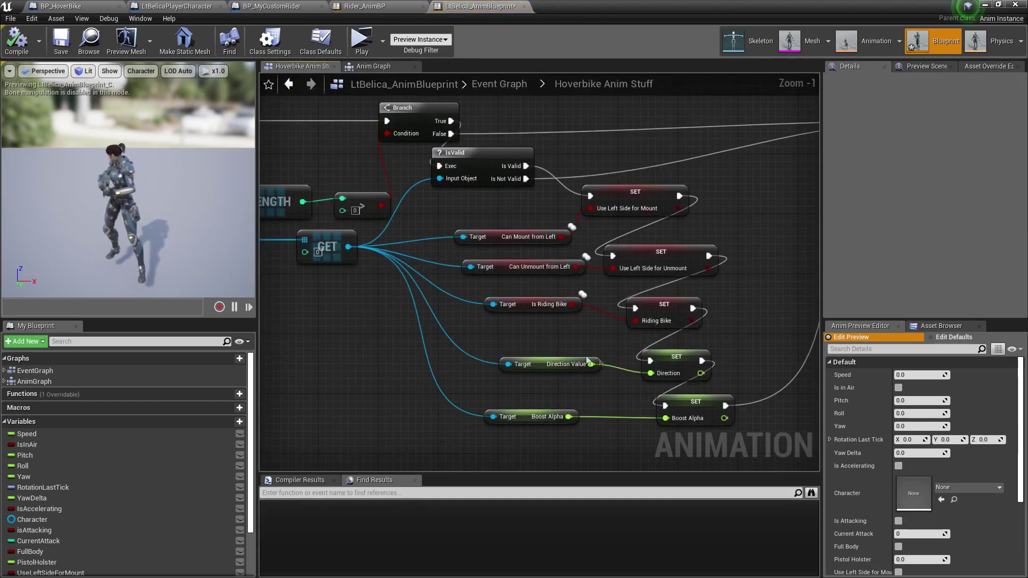
{"action": "scroll", "coordinate": [620, 364], "scroll_direction": "down", "scroll_amount": 3}
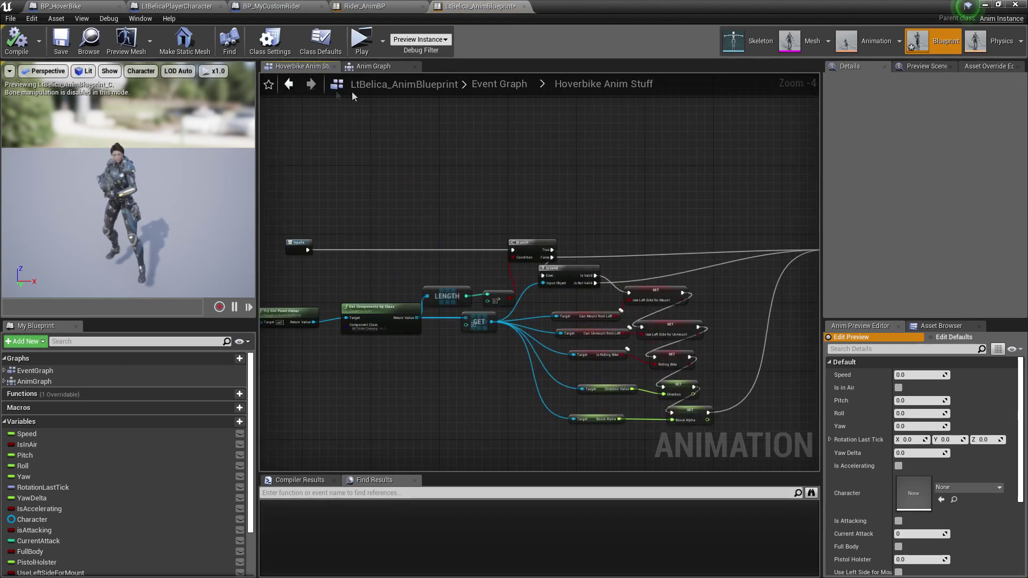
Examine LtBelica_AnimBlueprint's Anim Graph, including its locomotion, upper body, foot IK and weapon groups, with a brief check of Rider_AnimBP
{"action": "left_click", "coordinate": [380, 68]}
{"action": "right_click_drag", "start_coordinate": [485, 212], "coordinate": [530, 235]}
{"action": "right_click_drag", "start_coordinate": [546, 273], "coordinate": [520, 275]}
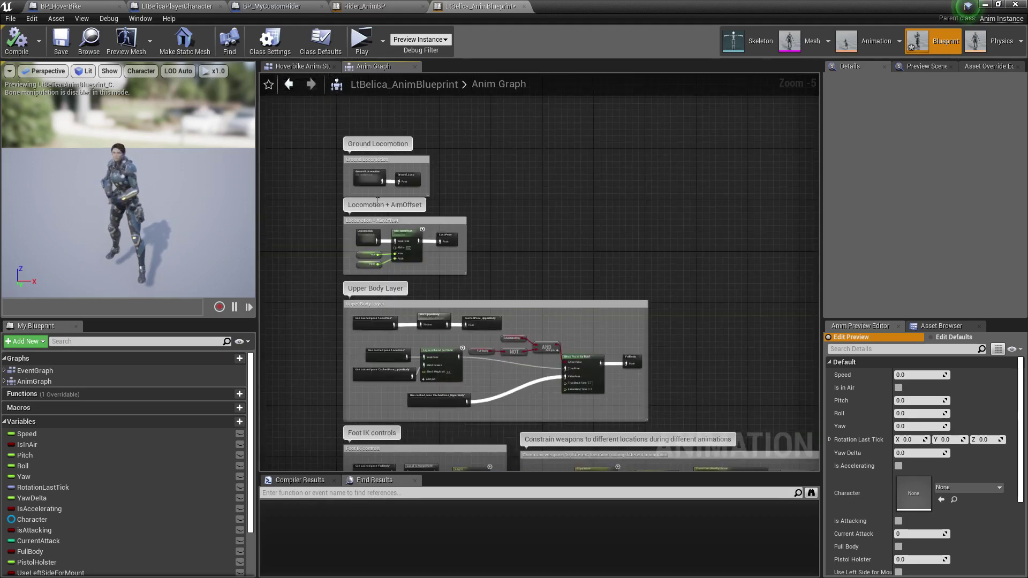
{"action": "scroll", "coordinate": [408, 188], "scroll_direction": "up", "scroll_amount": 1}
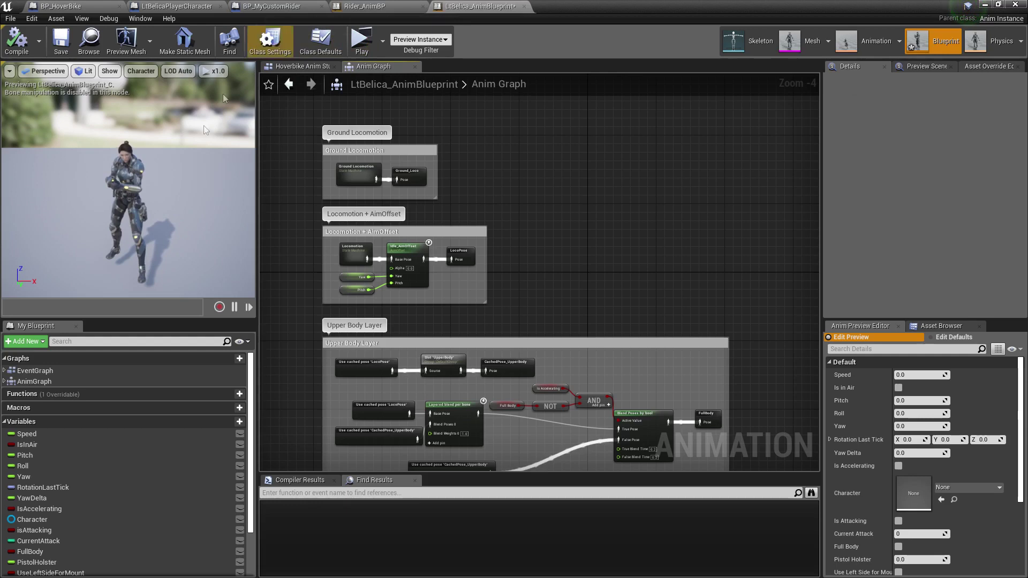
{"action": "left_click", "coordinate": [364, 6]}
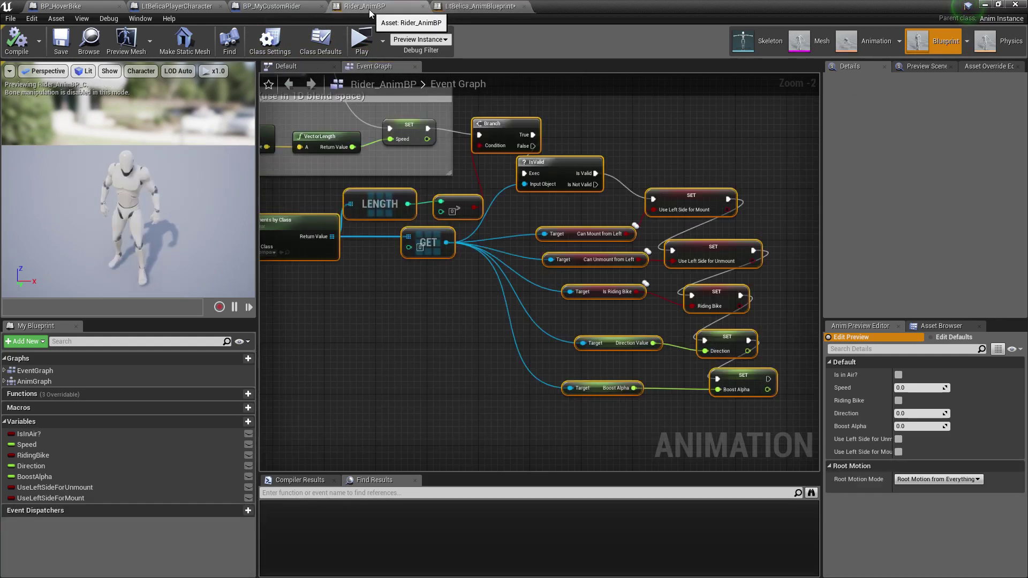
{"action": "left_click", "coordinate": [440, 369]}
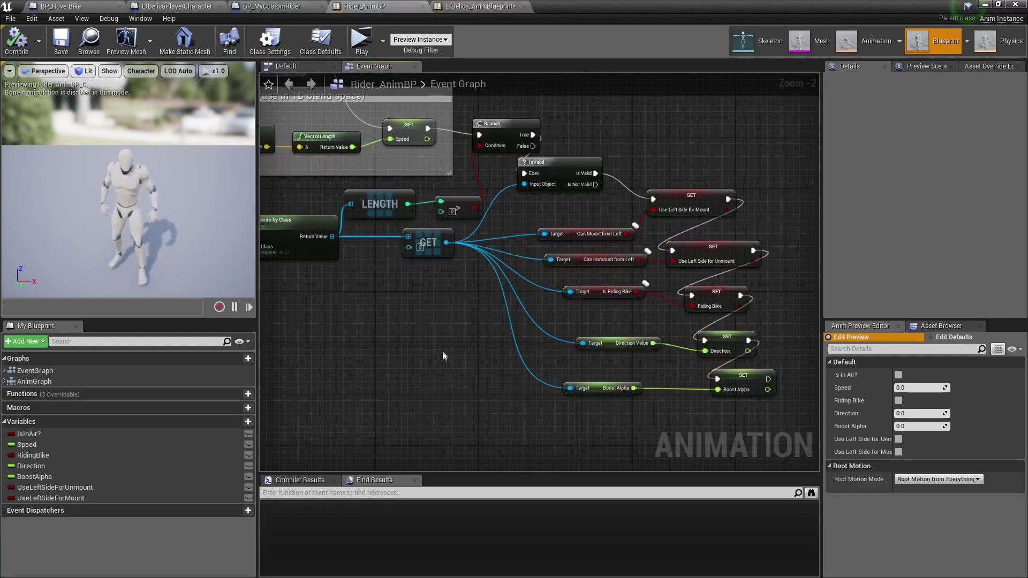
{"action": "left_click", "coordinate": [483, 9]}
{"action": "right_click_drag", "start_coordinate": [478, 322], "coordinate": [456, 220]}
{"action": "right_click_drag", "start_coordinate": [469, 401], "coordinate": [436, 262]}
{"action": "right_click_drag", "start_coordinate": [667, 292], "coordinate": [620, 316]}
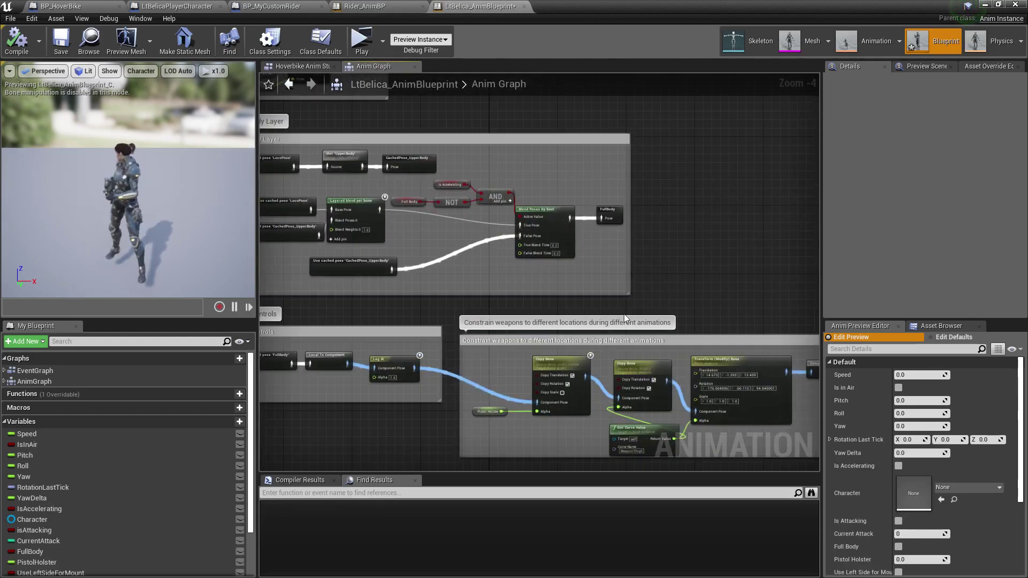
{"action": "right_click_drag", "start_coordinate": [578, 222], "coordinate": [662, 305]}
Locate Rider_AnimBP in the Content Browser's Rider folder and check which actions are available for it
{"action": "left_click", "coordinate": [375, 6]}
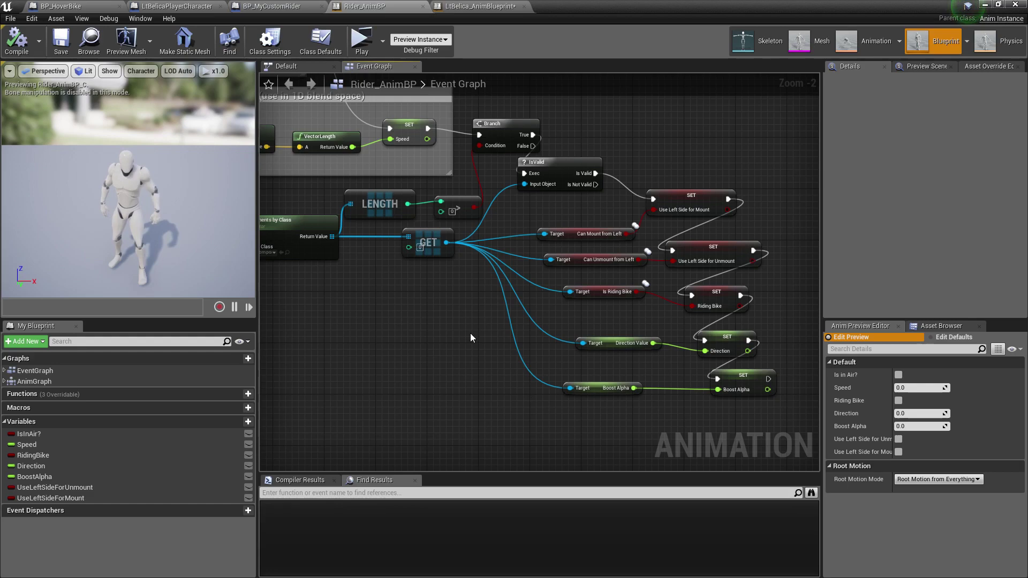
{"action": "key", "text": "ctrl+b"}
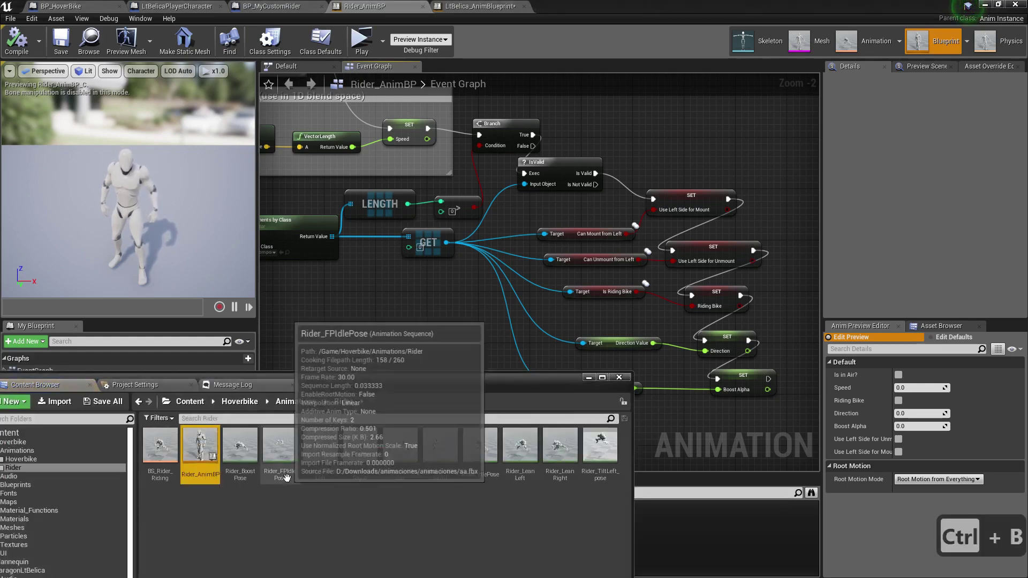
{"action": "right_click", "coordinate": [200, 461]}
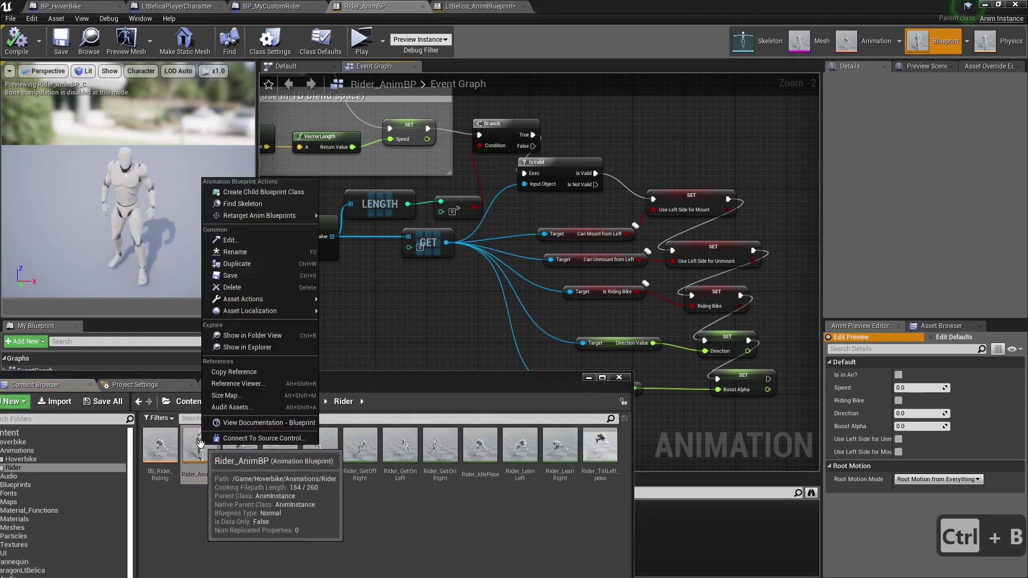
{"action": "left_click", "coordinate": [215, 531]}
{"action": "left_click", "coordinate": [192, 459]}
{"action": "left_click", "coordinate": [340, 316]}
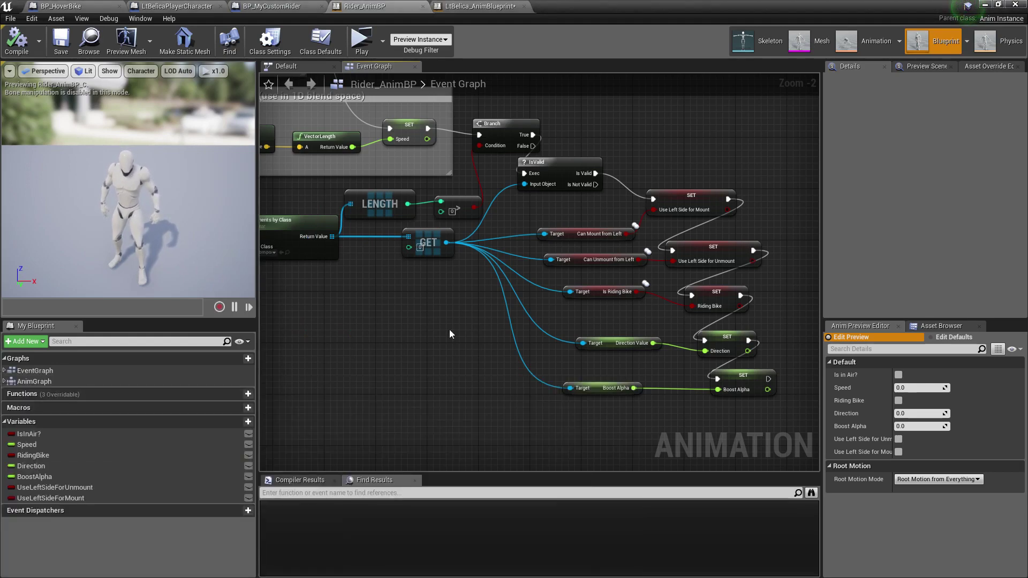
Open Rider_AnimBP's mannequin skeleton and examine its Humanoid rig bone mapping in the Retarget Manager
{"action": "left_click", "coordinate": [769, 42]}
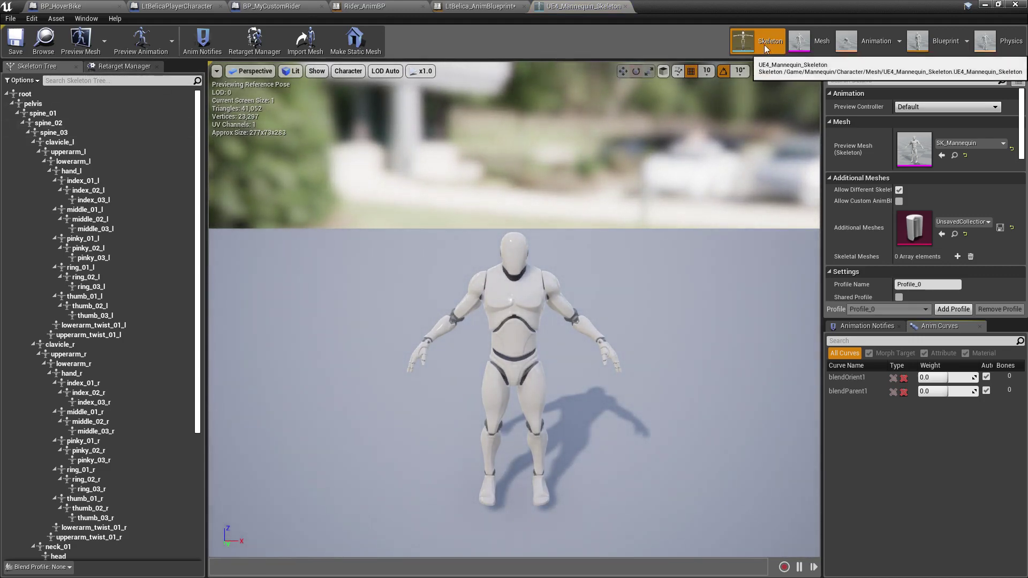
{"action": "left_click", "coordinate": [115, 69]}
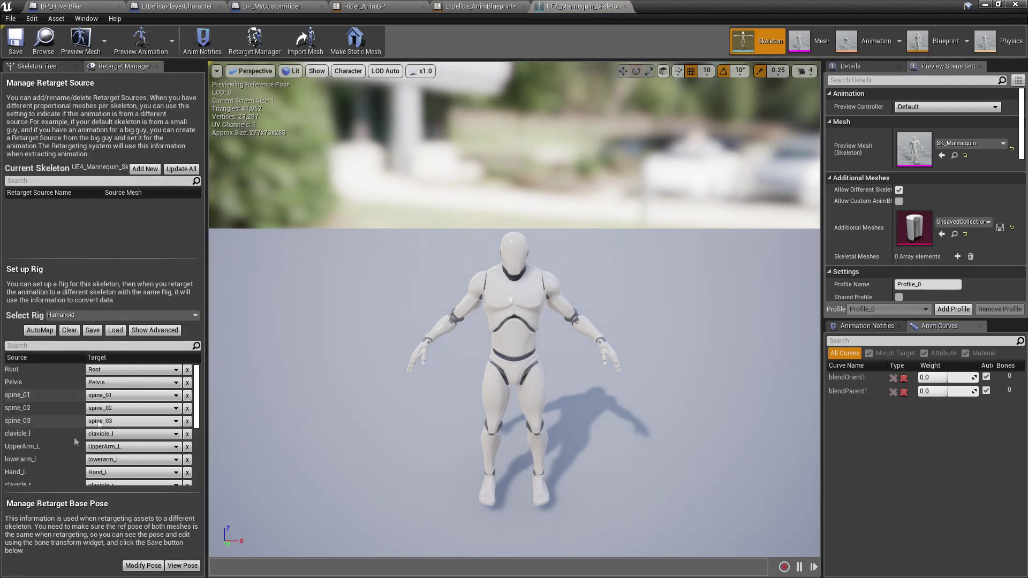
{"action": "scroll", "coordinate": [55, 459], "scroll_direction": "down", "scroll_amount": 3}
{"action": "scroll", "coordinate": [57, 460], "scroll_direction": "down", "scroll_amount": 3}
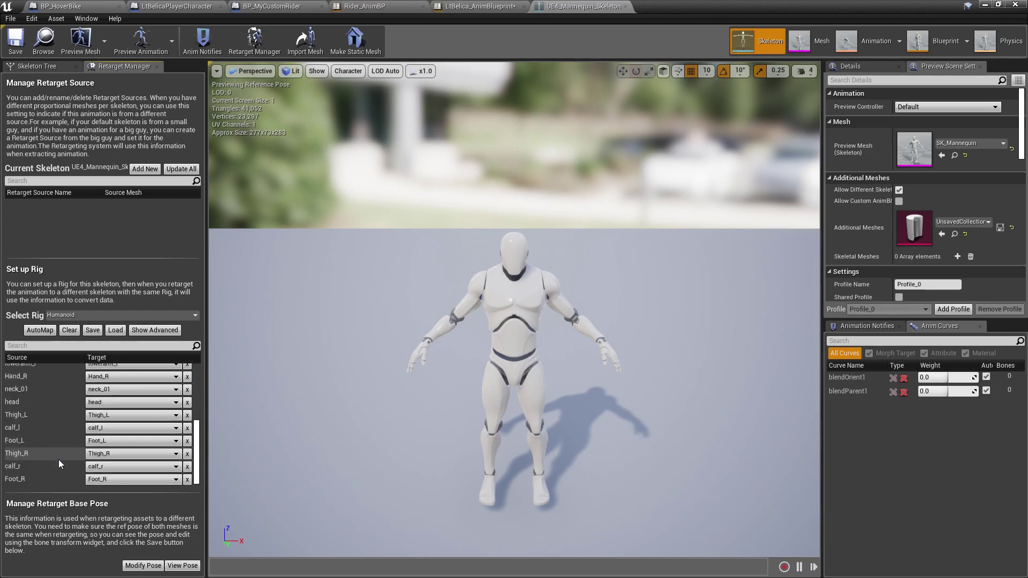
{"action": "scroll", "coordinate": [64, 458], "scroll_direction": "up", "scroll_amount": 6}
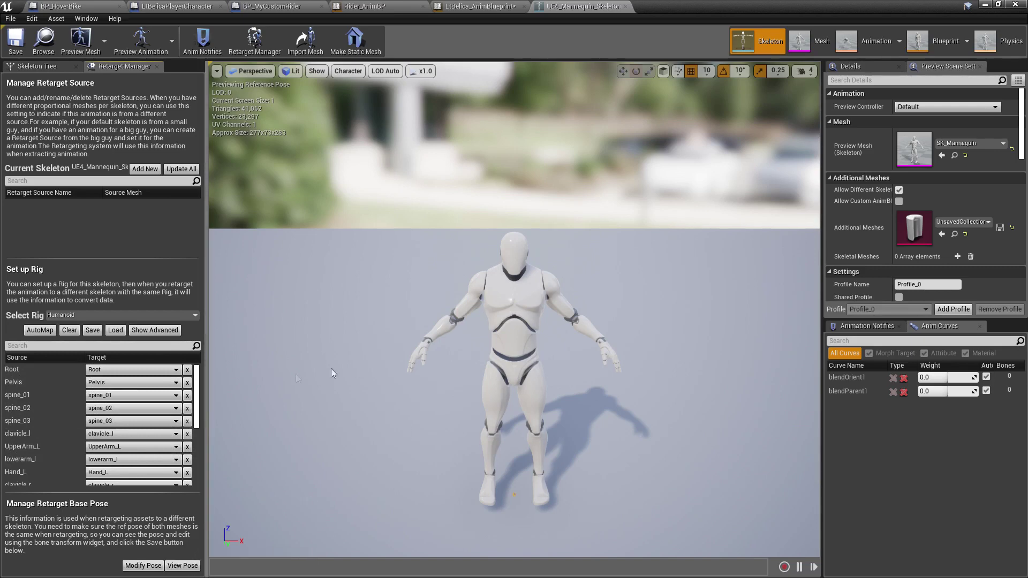
Open Belica_Skeleton from LtBelica_AnimBlueprint and examine its assigned rig and bone mapping in the Retarget Manager
{"action": "left_click", "coordinate": [467, 6]}
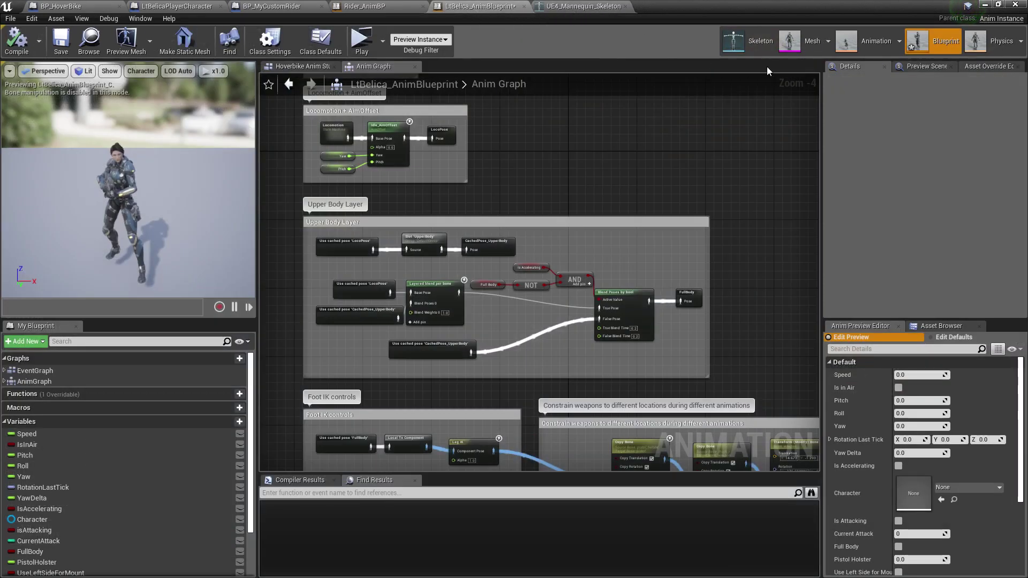
{"action": "left_click", "coordinate": [756, 38]}
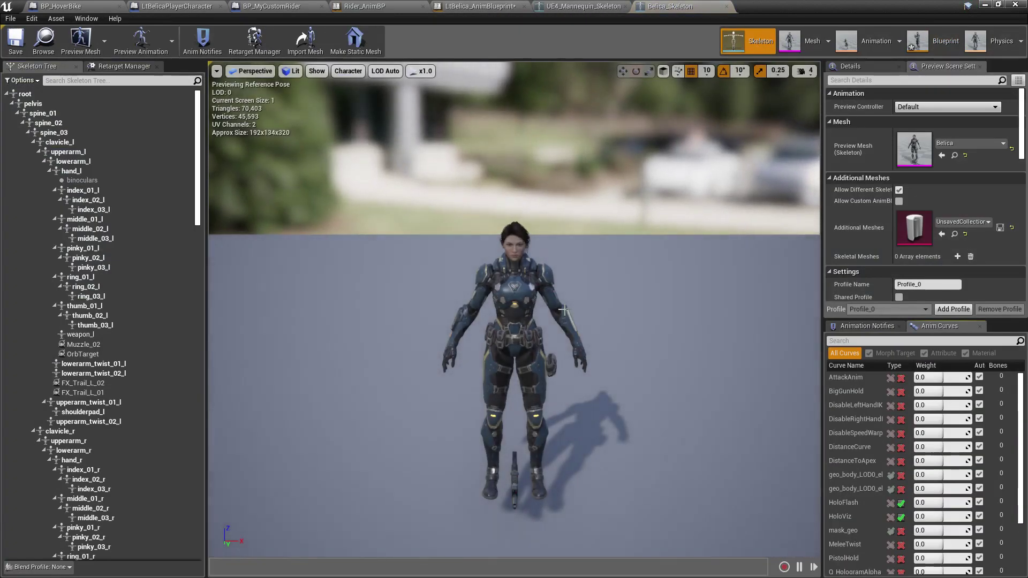
{"action": "left_click", "coordinate": [124, 65]}
{"action": "scroll", "coordinate": [52, 381], "scroll_direction": "down", "scroll_amount": 3}
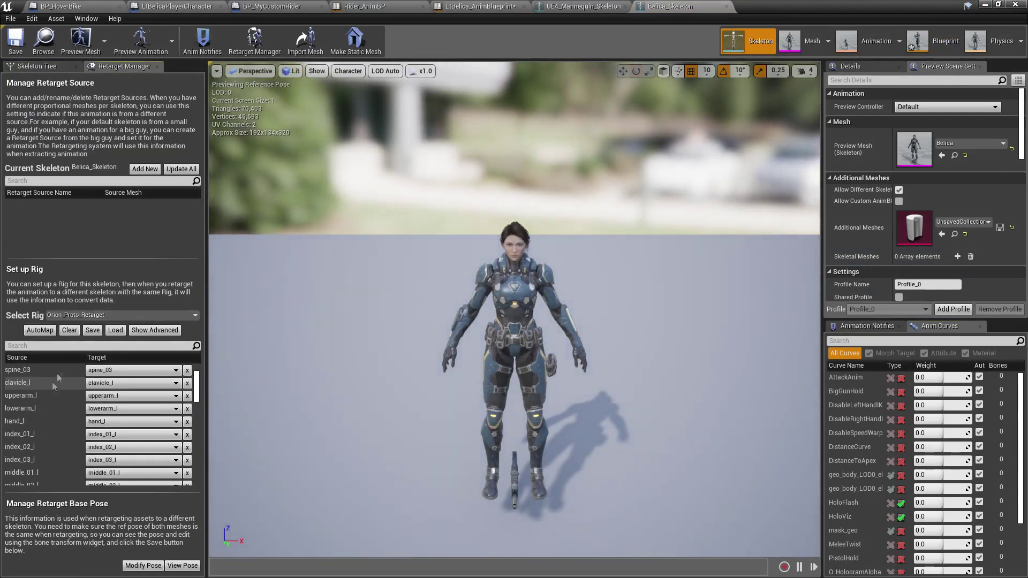
{"action": "scroll", "coordinate": [69, 404], "scroll_direction": "down", "scroll_amount": 20}
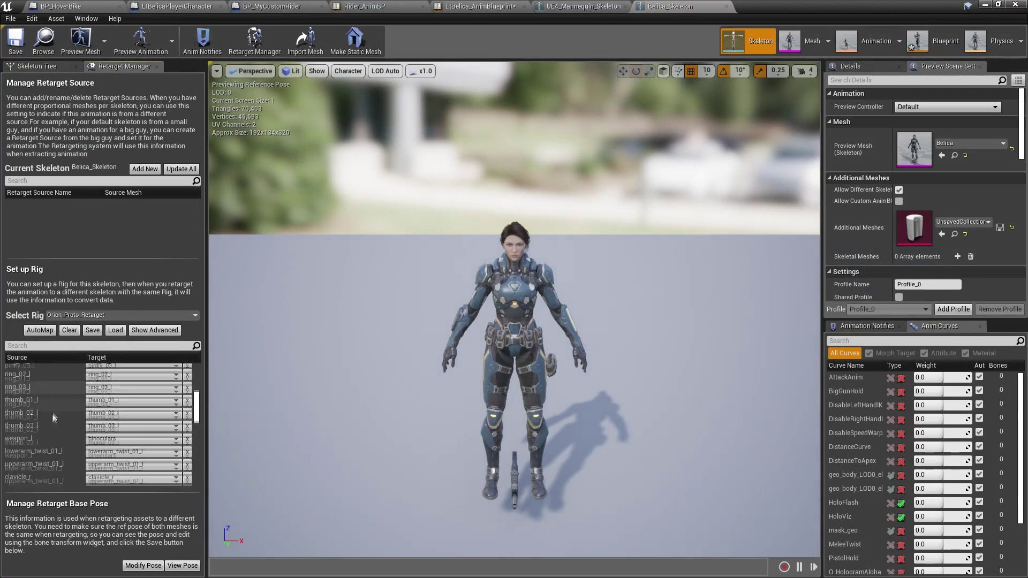
{"action": "scroll", "coordinate": [52, 421], "scroll_direction": "down", "scroll_amount": 20}
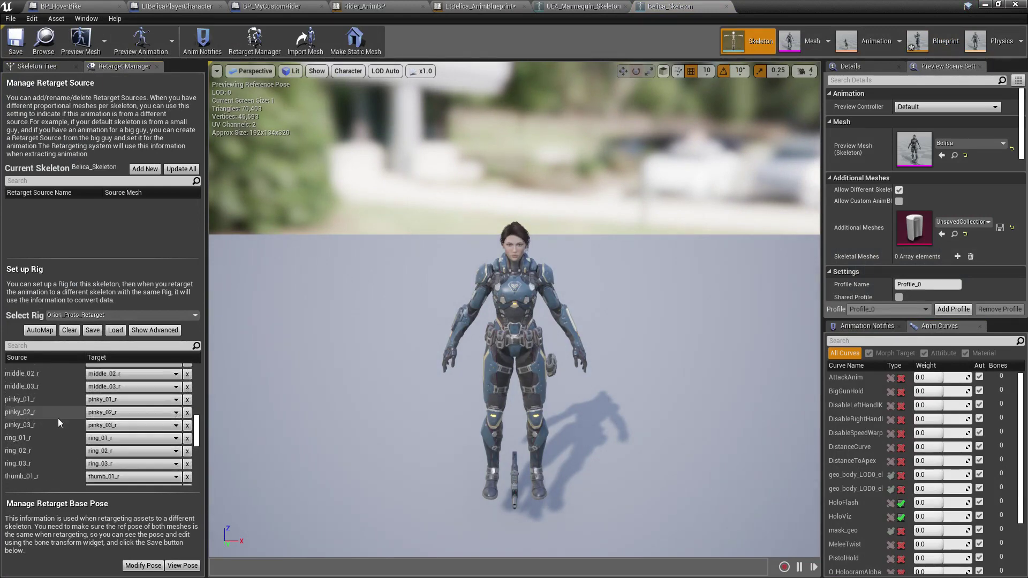
{"action": "scroll", "coordinate": [44, 450], "scroll_direction": "up", "scroll_amount": 10}
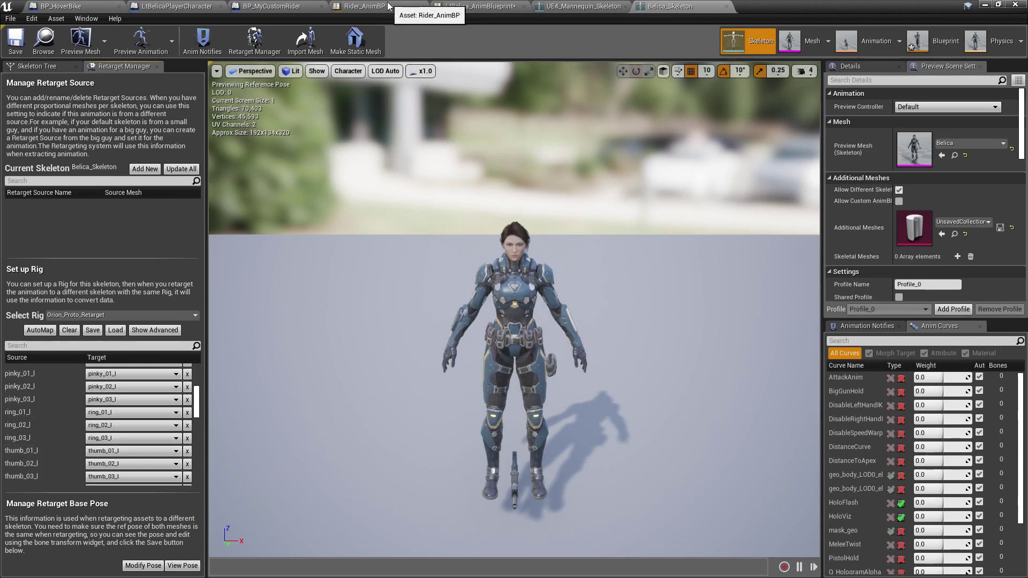
Check which compatible skeletons are offered for duplicating and retargeting Rider_AnimBP, preview SK_Mannequin_Arms_Skeleton, and cancel the retarget
{"action": "left_click", "coordinate": [409, 4]}
{"action": "key", "text": "ctrl+b"}
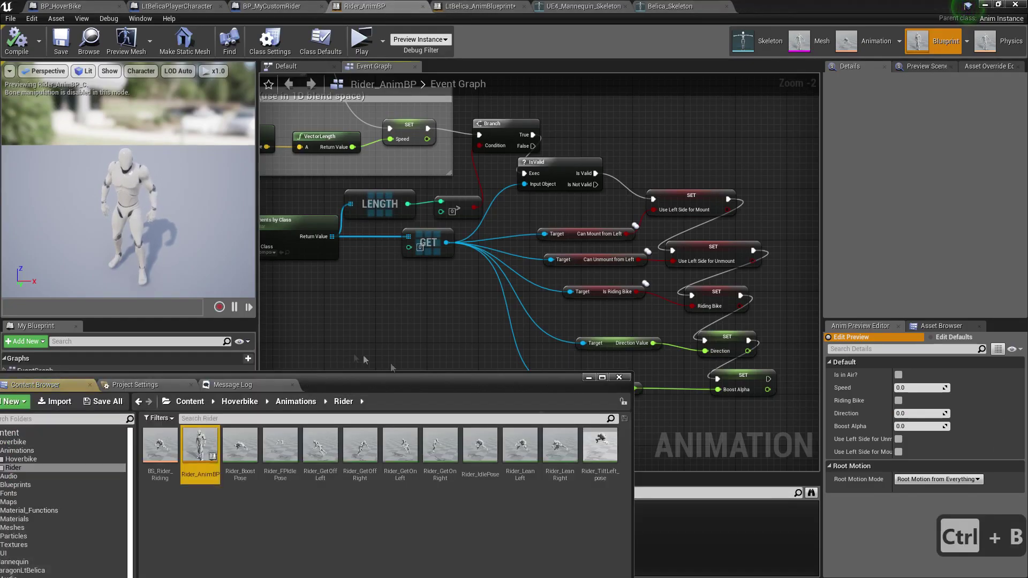
{"action": "right_click", "coordinate": [203, 453]}
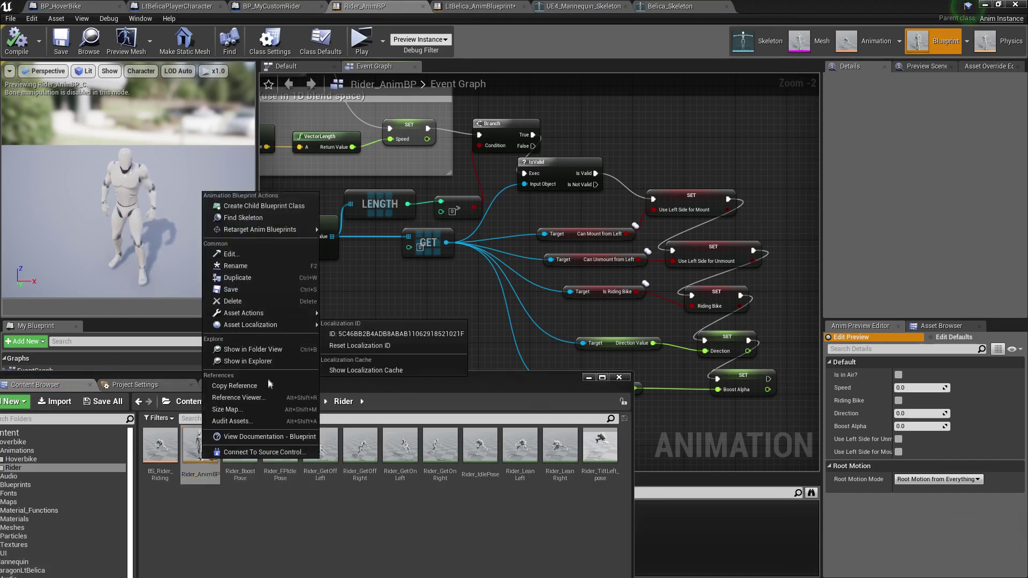
{"action": "mouse_move", "coordinate": [264, 230]}
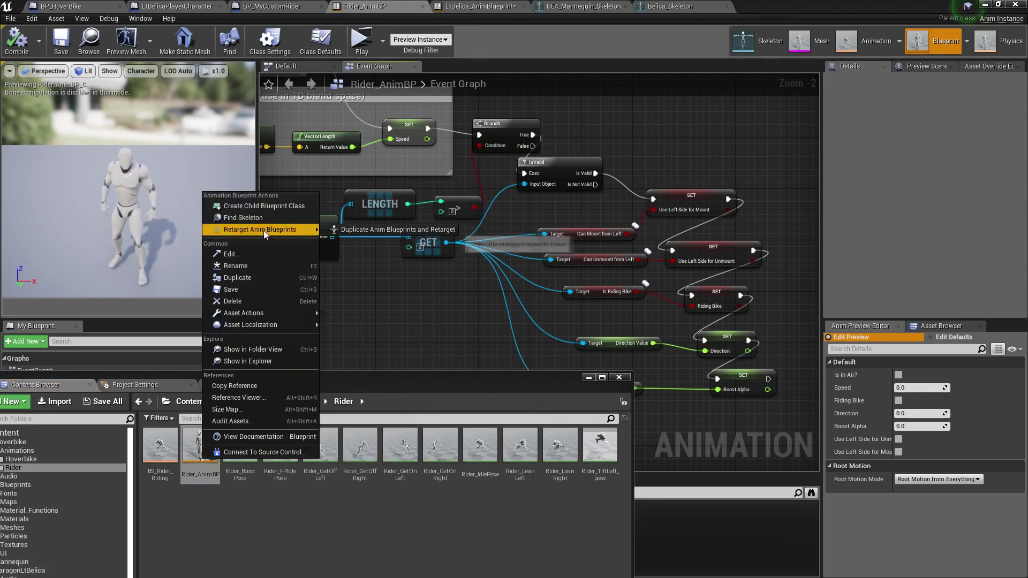
{"action": "left_click", "coordinate": [358, 231]}
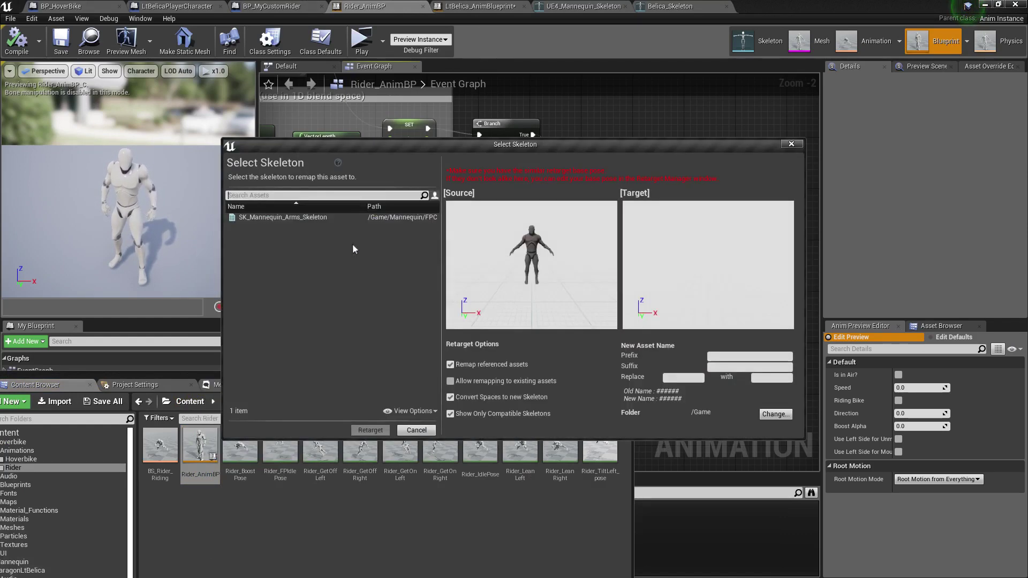
{"action": "left_click", "coordinate": [300, 217]}
{"action": "left_click", "coordinate": [310, 242]}
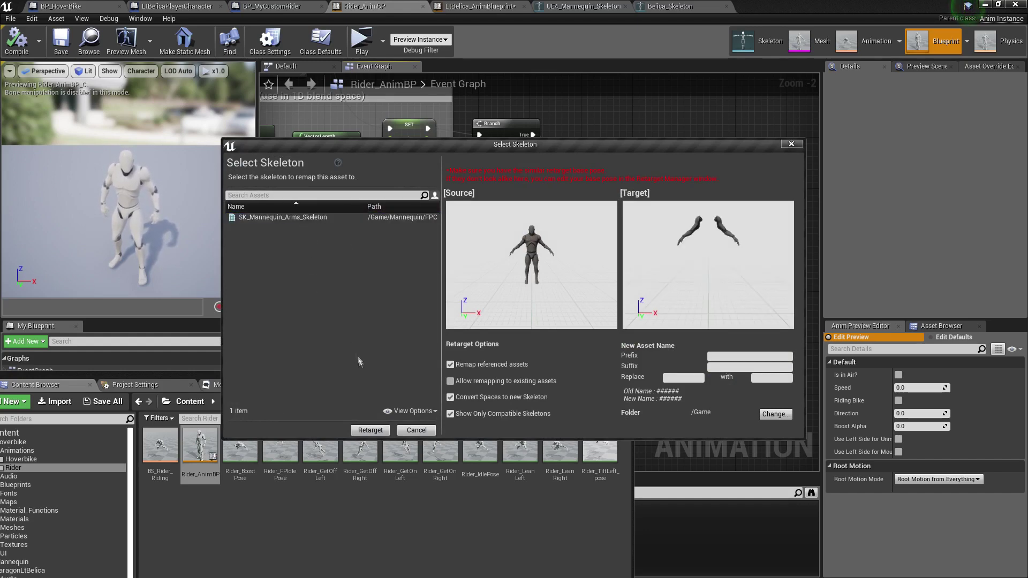
{"action": "left_click", "coordinate": [416, 431]}
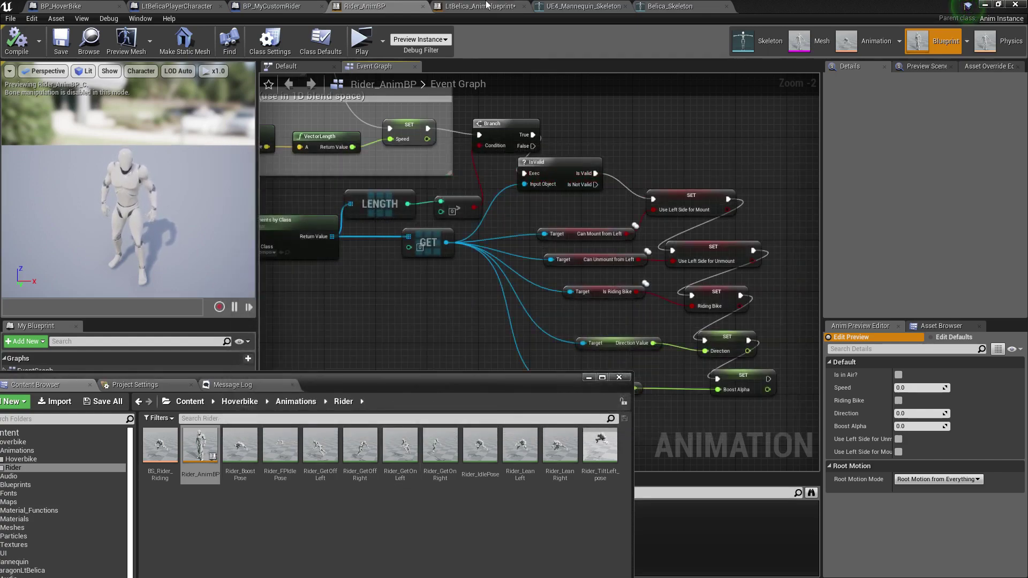
Set Belica_Skeleton's retargeting rig to Humanoid and review the bone mapping from root to feet
{"action": "left_click", "coordinate": [479, 6]}
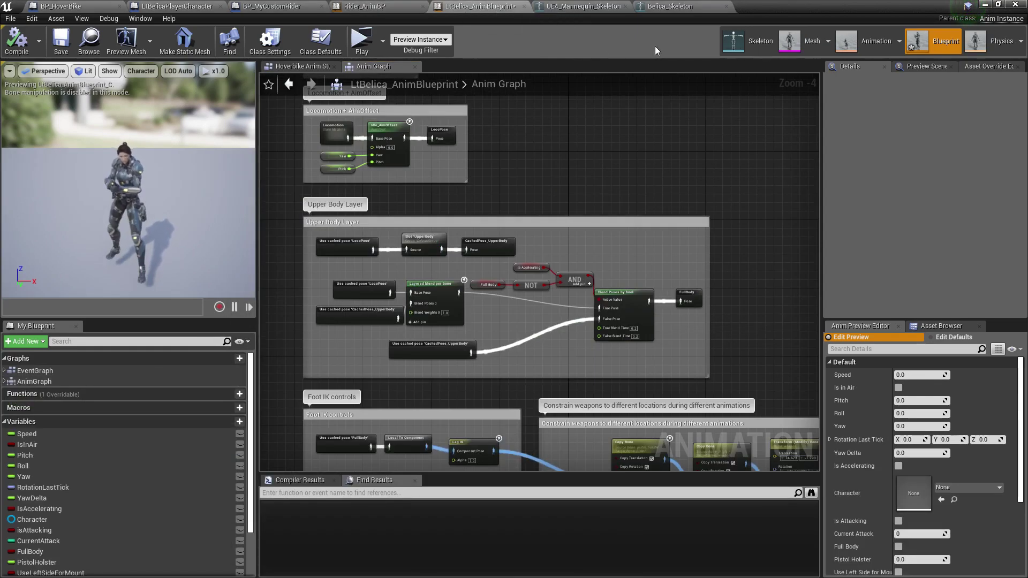
{"action": "left_click", "coordinate": [681, 12]}
{"action": "key", "text": "ctrl+z"}
{"action": "left_click", "coordinate": [190, 316]}
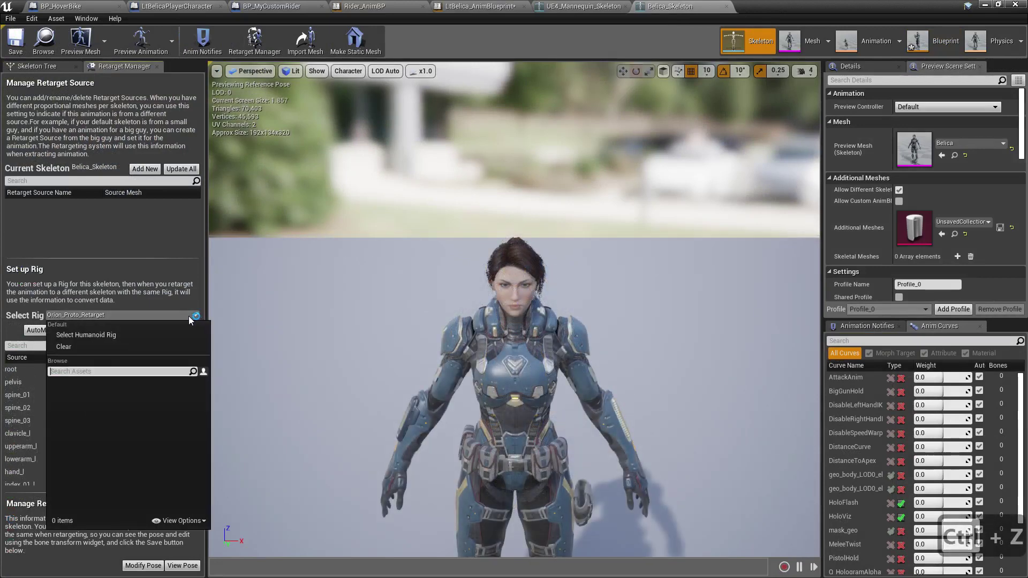
{"action": "left_click", "coordinate": [142, 335]}
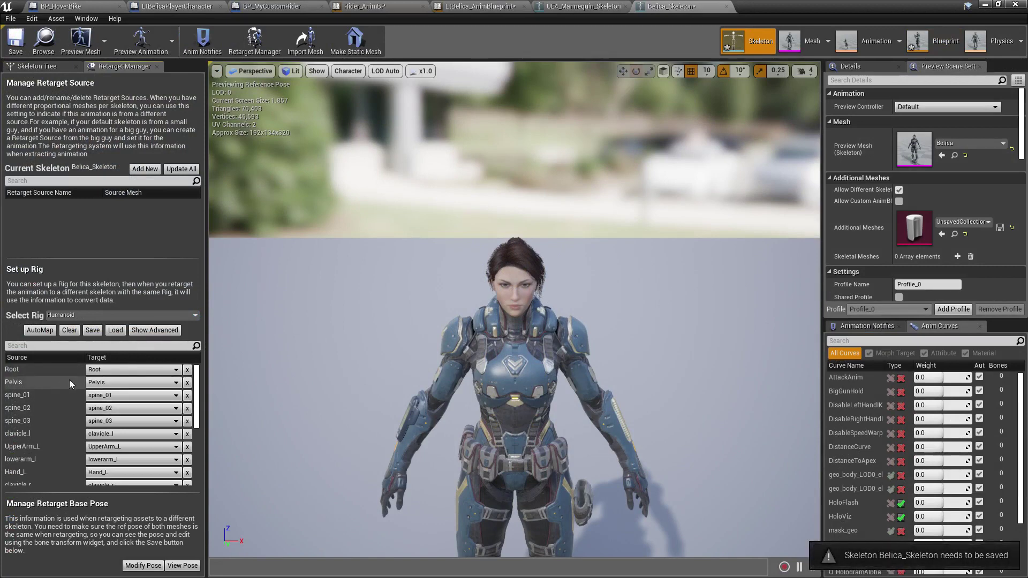
{"action": "scroll", "coordinate": [69, 382], "scroll_direction": "down", "scroll_amount": 5}
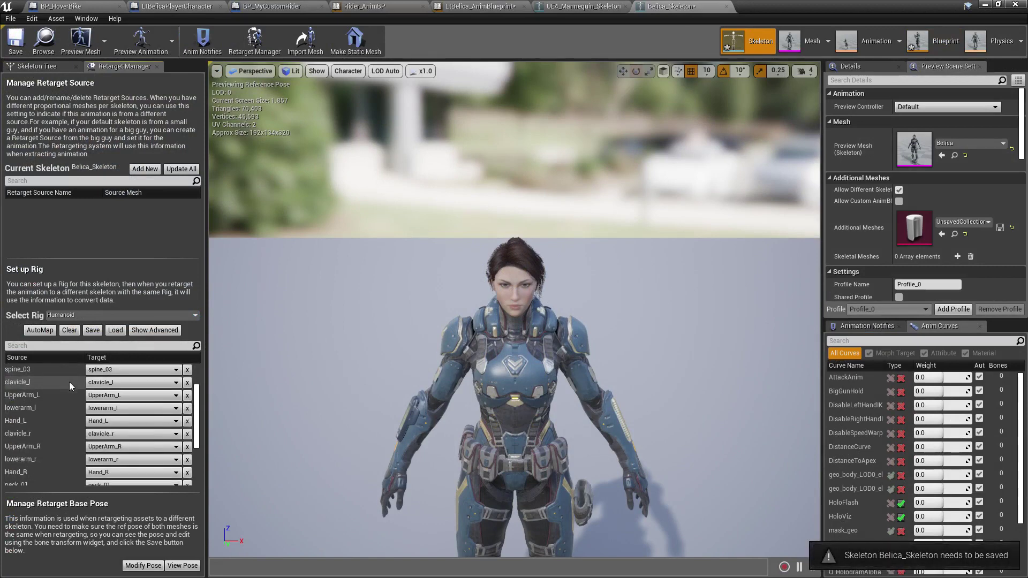
{"action": "scroll", "coordinate": [69, 382], "scroll_direction": "up", "scroll_amount": 5}
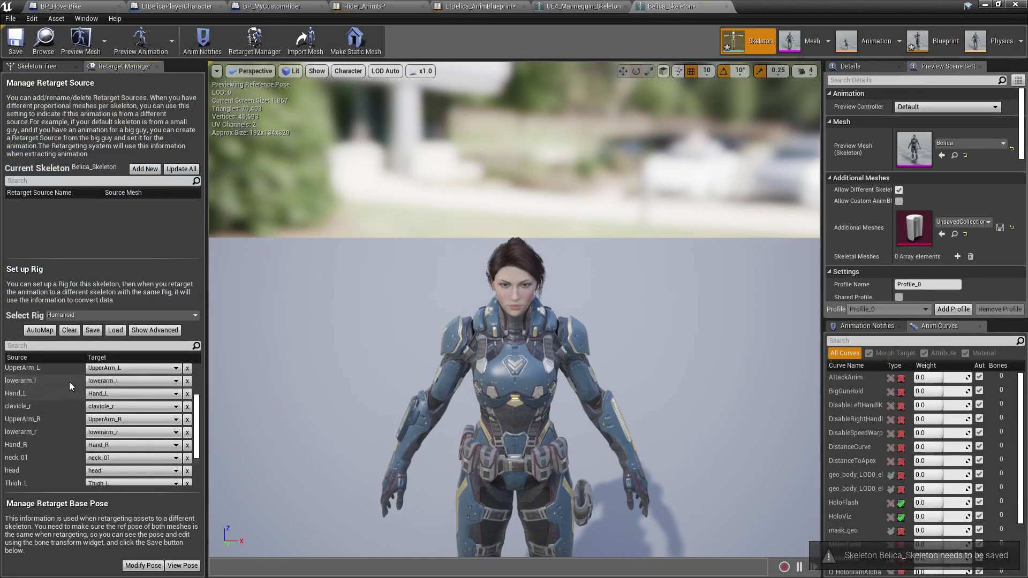
{"action": "scroll", "coordinate": [57, 401], "scroll_direction": "down", "scroll_amount": 5}
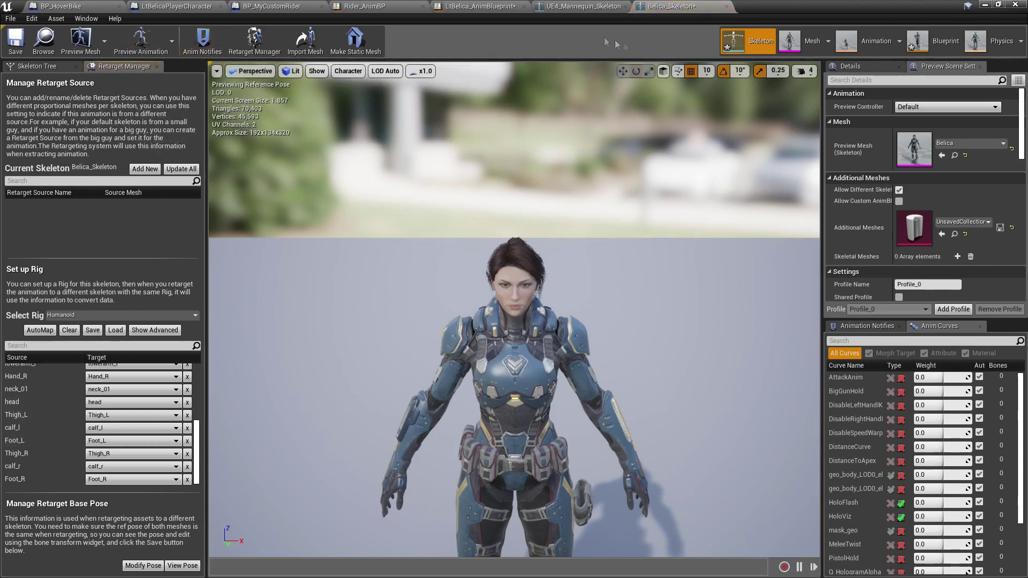
Start duplicating and retargeting Rider_AnimBP, select Belica_Skeleton to compare the source and target poses, and dismiss the retarget without applying it
{"action": "left_click", "coordinate": [365, 8]}
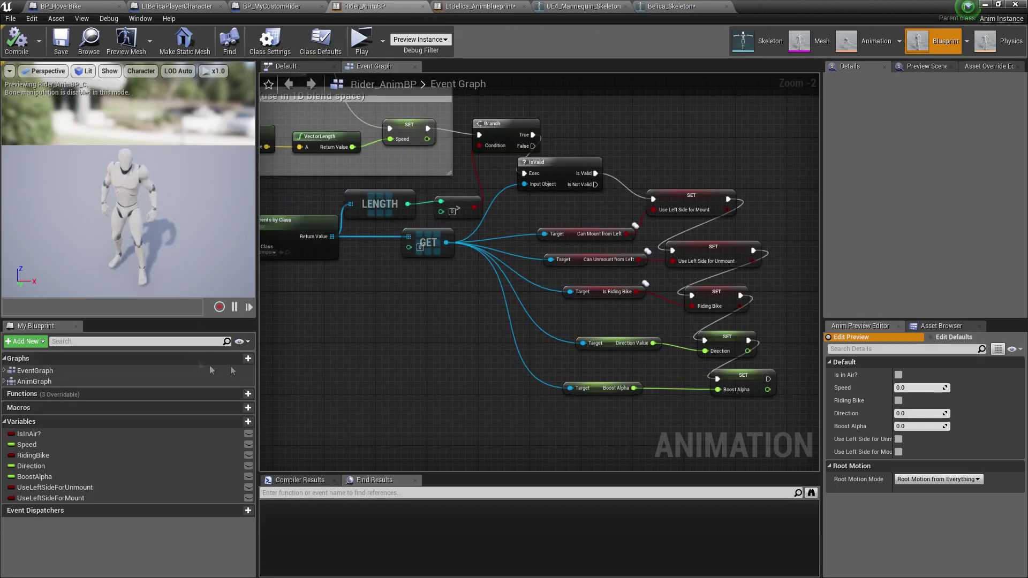
{"action": "left_click", "coordinate": [670, 7]}
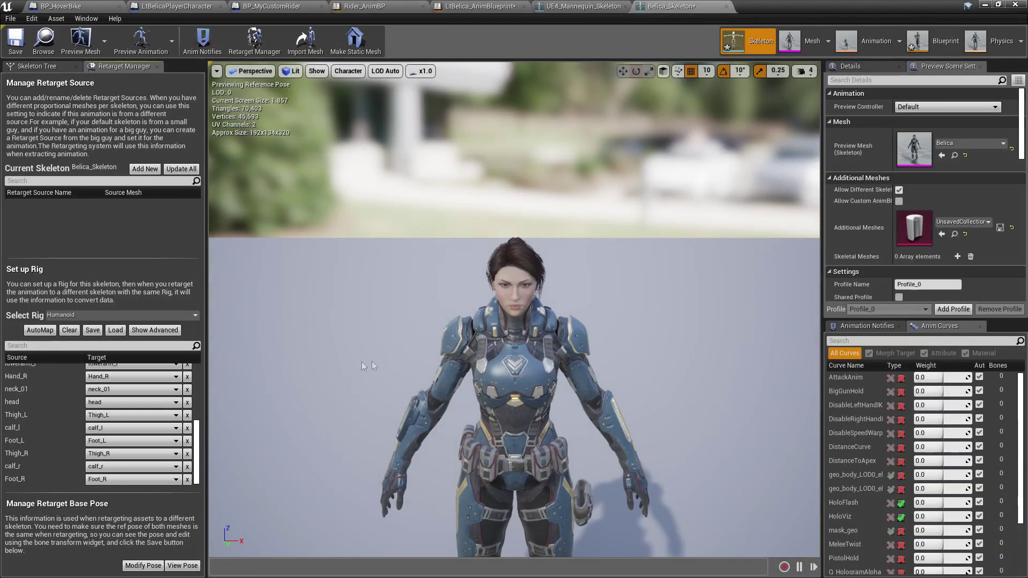
{"action": "key", "text": "ctrl+Tab"}
{"action": "scroll", "coordinate": [378, 378], "scroll_direction": "down", "scroll_amount": 3}
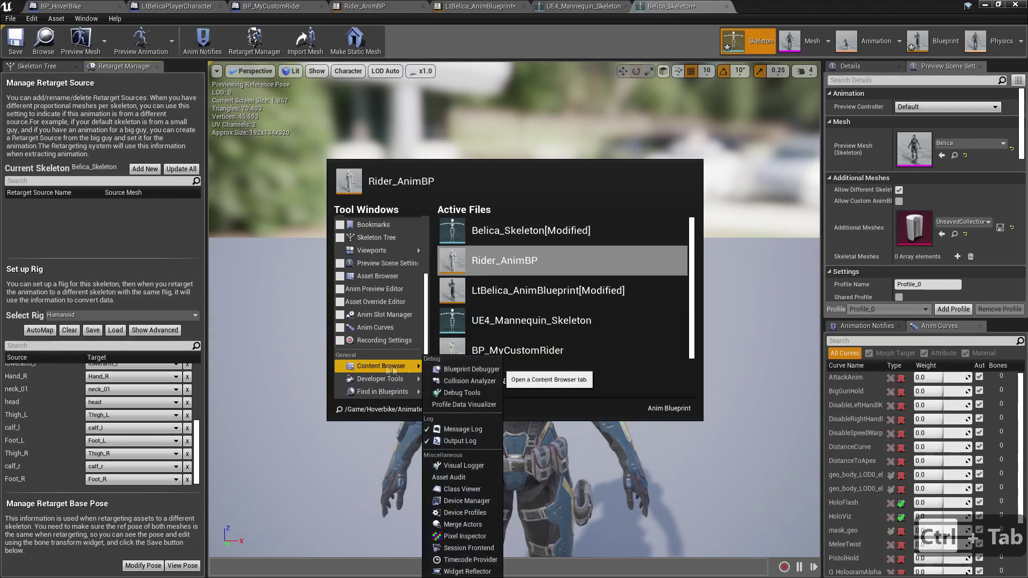
{"action": "mouse_move", "coordinate": [392, 371]}
{"action": "left_click", "coordinate": [467, 366]}
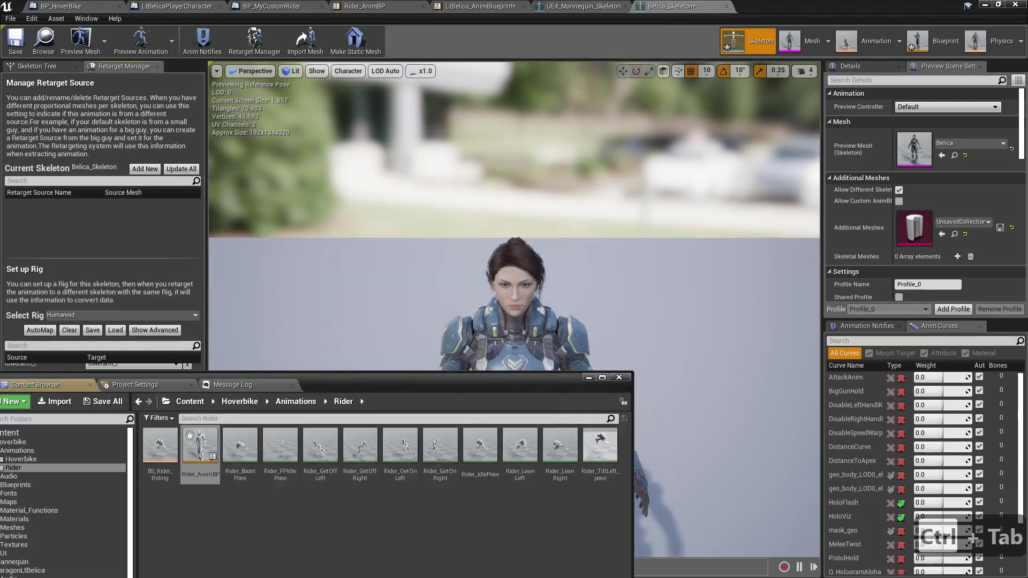
{"action": "right_click", "coordinate": [196, 445]}
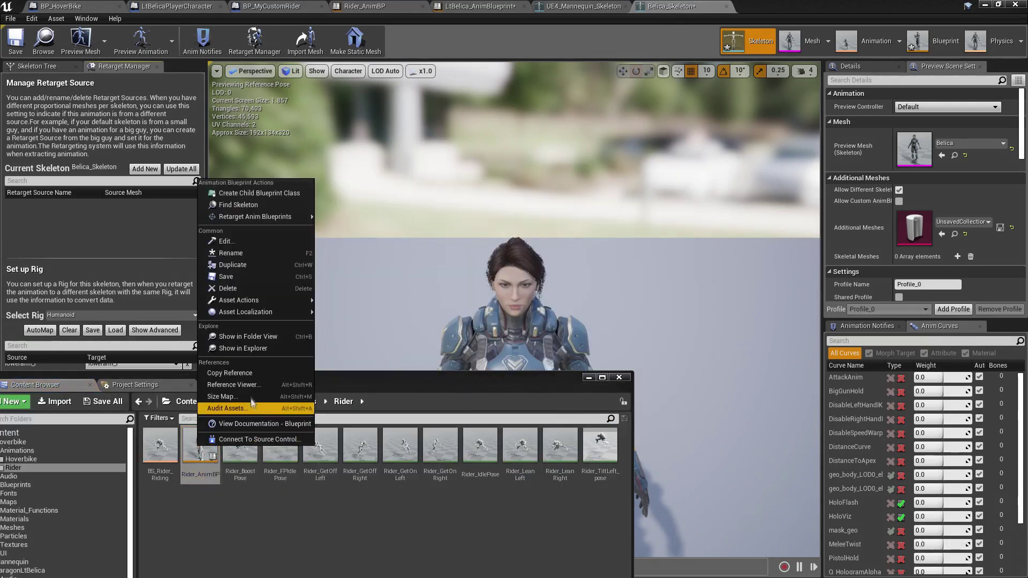
{"action": "mouse_move", "coordinate": [262, 216]}
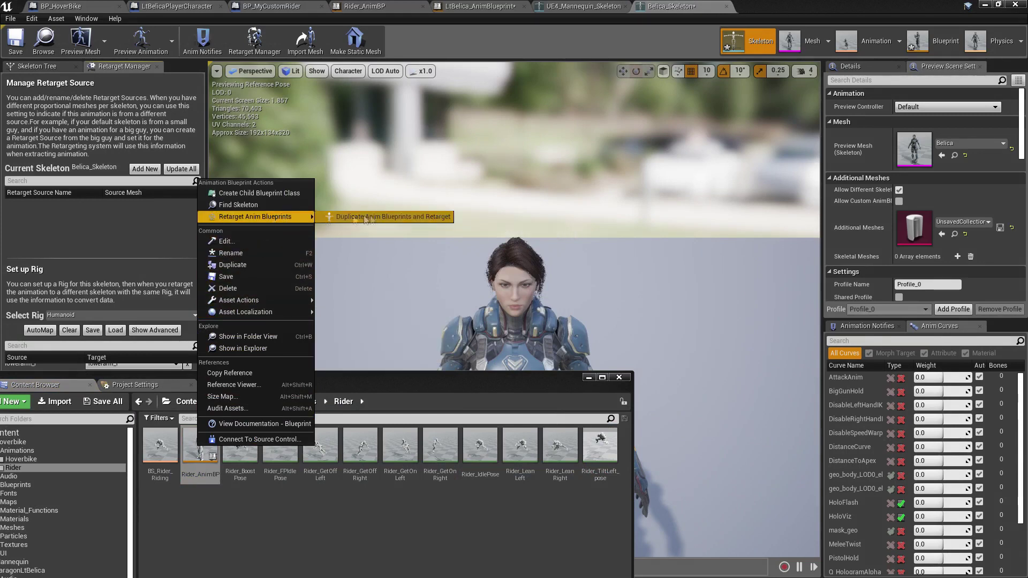
{"action": "left_click", "coordinate": [383, 219]}
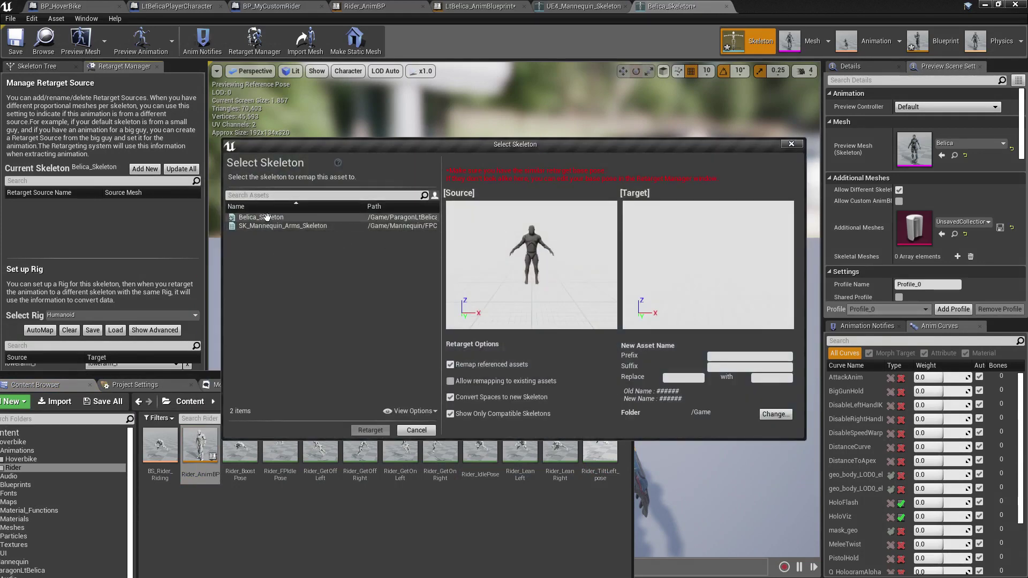
{"action": "left_click", "coordinate": [267, 217]}
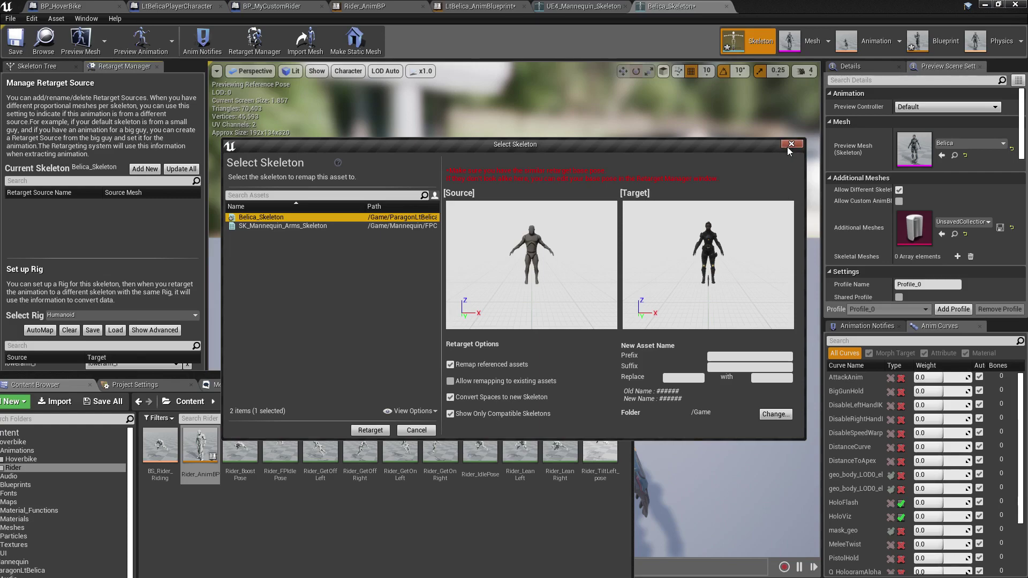
{"action": "left_click_drag", "start_coordinate": [748, 145], "coordinate": [504, 137]}
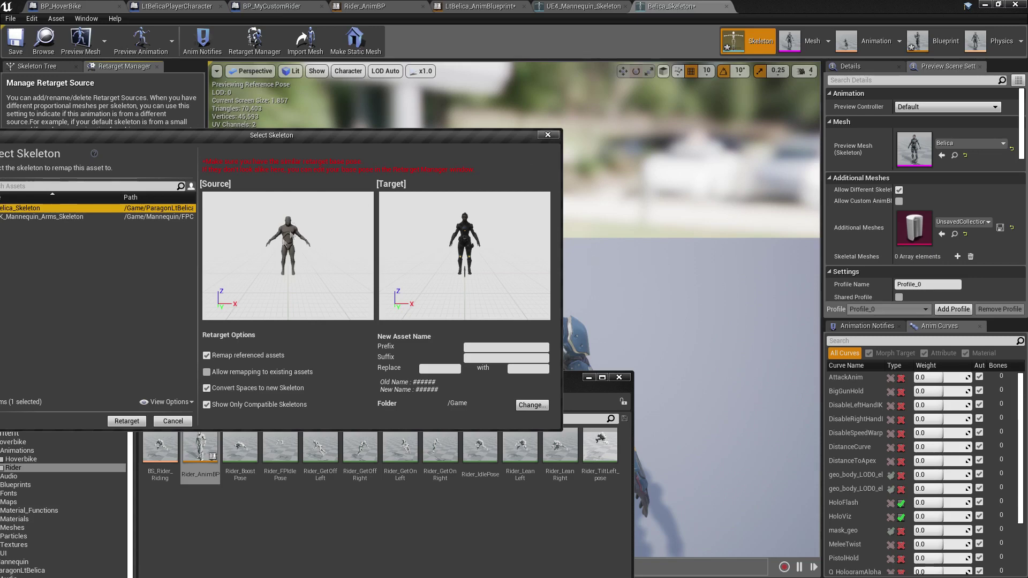
{"action": "left_click", "coordinate": [548, 135]}
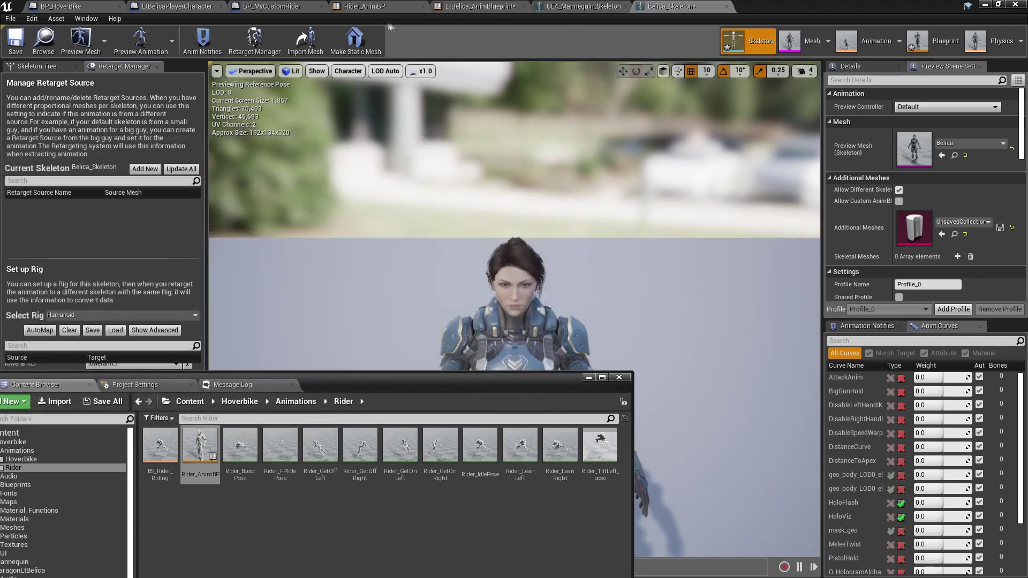
Open the mannequin skeleton from Rider_AnimBP and view its retarget base pose
{"action": "left_click", "coordinate": [476, 6]}
{"action": "left_click", "coordinate": [373, 66]}
{"action": "left_click", "coordinate": [365, 6]}
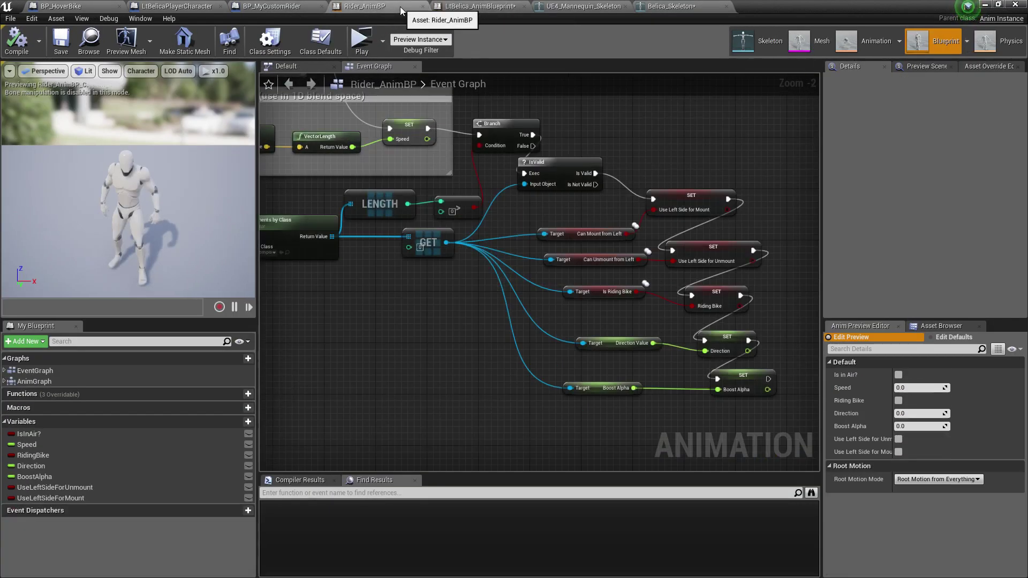
{"action": "left_click", "coordinate": [761, 48]}
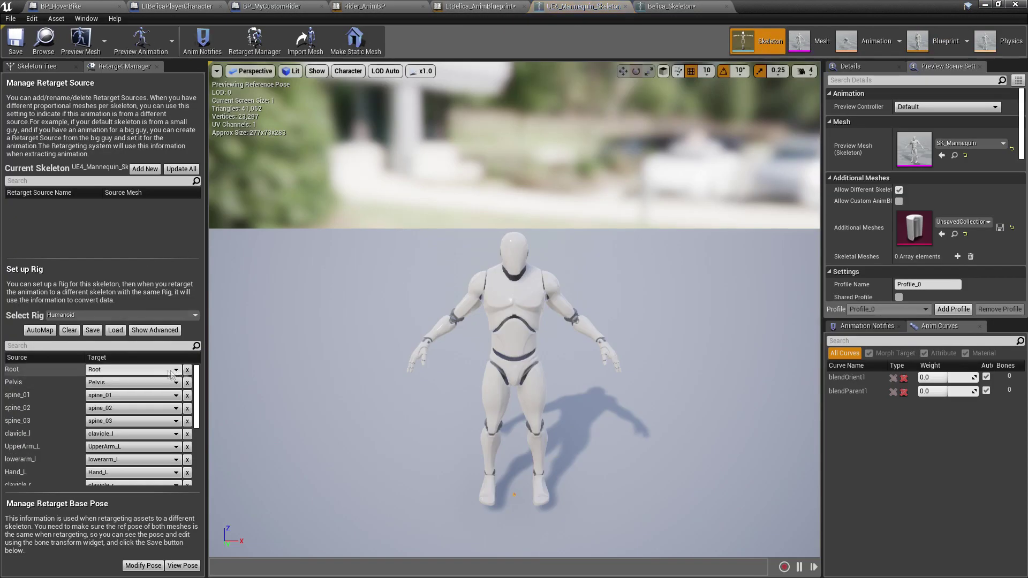
{"action": "scroll", "coordinate": [580, 319], "scroll_direction": "up", "scroll_amount": 6}
{"action": "right_click_drag", "start_coordinate": [577, 322], "coordinate": [599, 385]}
{"action": "scroll", "coordinate": [599, 384], "scroll_direction": "down", "scroll_amount": 3}
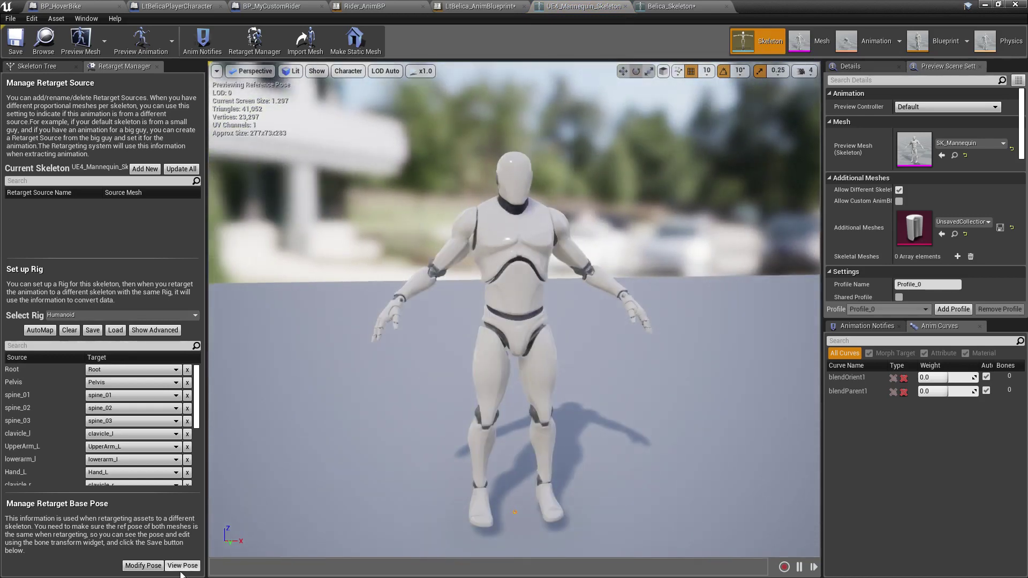
{"action": "right_click_drag", "start_coordinate": [455, 277], "coordinate": [428, 269]}
{"action": "middle_click_drag", "start_coordinate": [454, 277], "coordinate": [487, 280]}
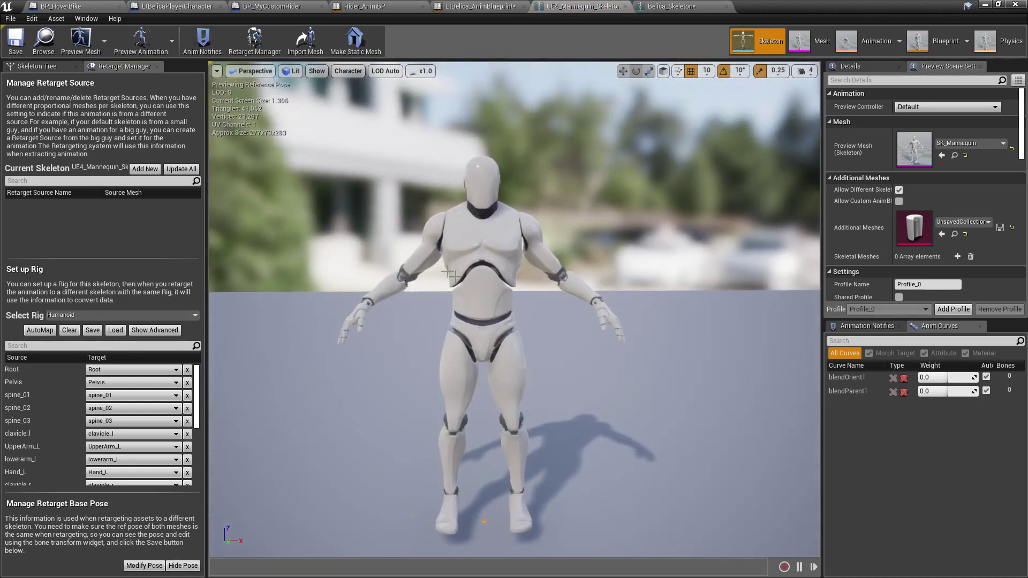
Undock Belica_Skeleton into its own window and place it side by side with the UE4_Mannequin_Skeleton editor
{"action": "left_click", "coordinate": [675, 11]}
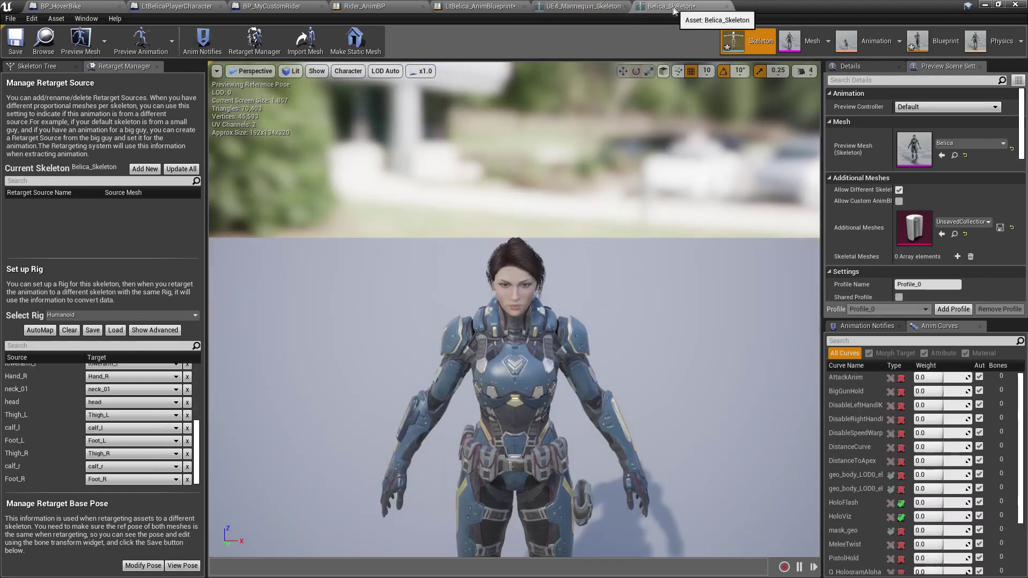
{"action": "right_click_drag", "start_coordinate": [657, 358], "coordinate": [632, 321]}
{"action": "middle_click_drag", "start_coordinate": [657, 359], "coordinate": [691, 397]}
{"action": "left_click_drag", "start_coordinate": [657, 358], "coordinate": [651, 407]}
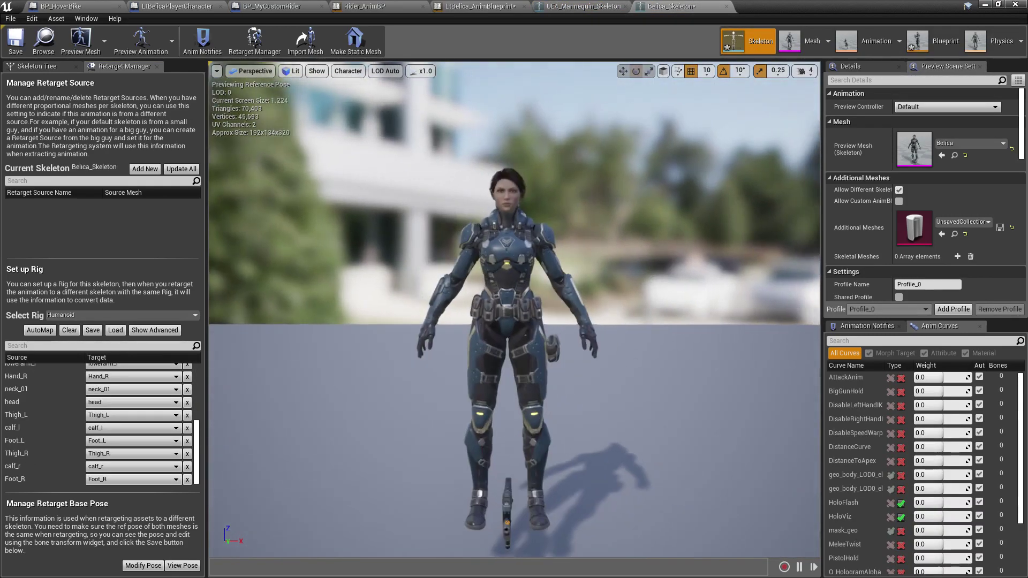
{"action": "left_click_drag", "start_coordinate": [673, 11], "coordinate": [691, 47]}
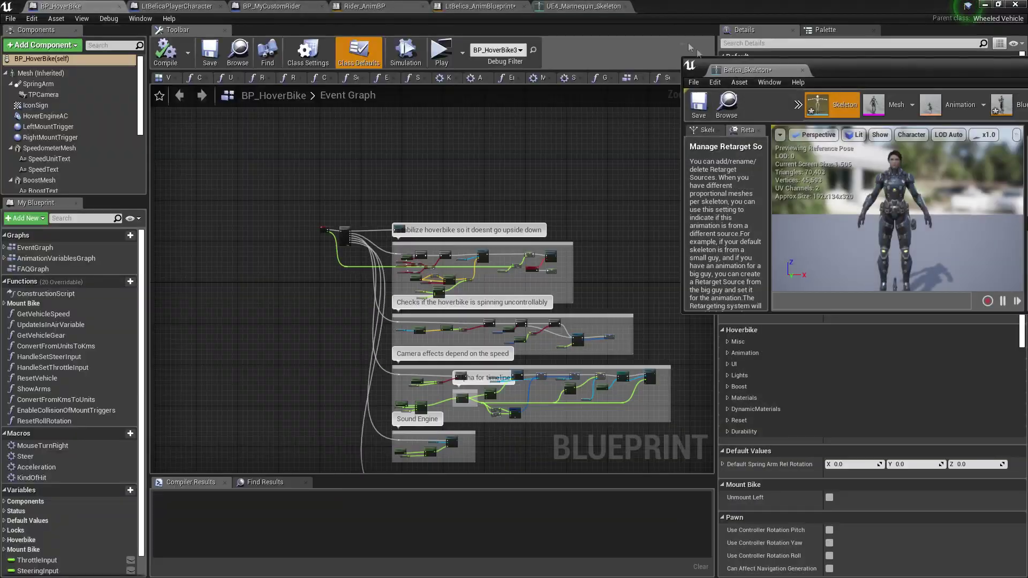
{"action": "left_click_drag", "start_coordinate": [831, 77], "coordinate": [1027, 129]}
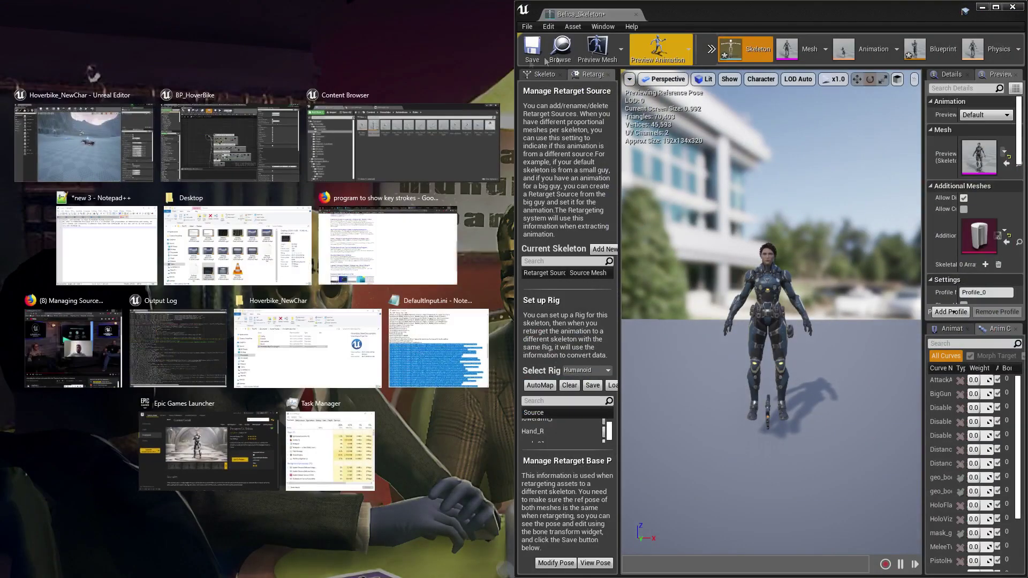
{"action": "left_click", "coordinate": [252, 152]}
{"action": "left_click", "coordinate": [403, 14]}
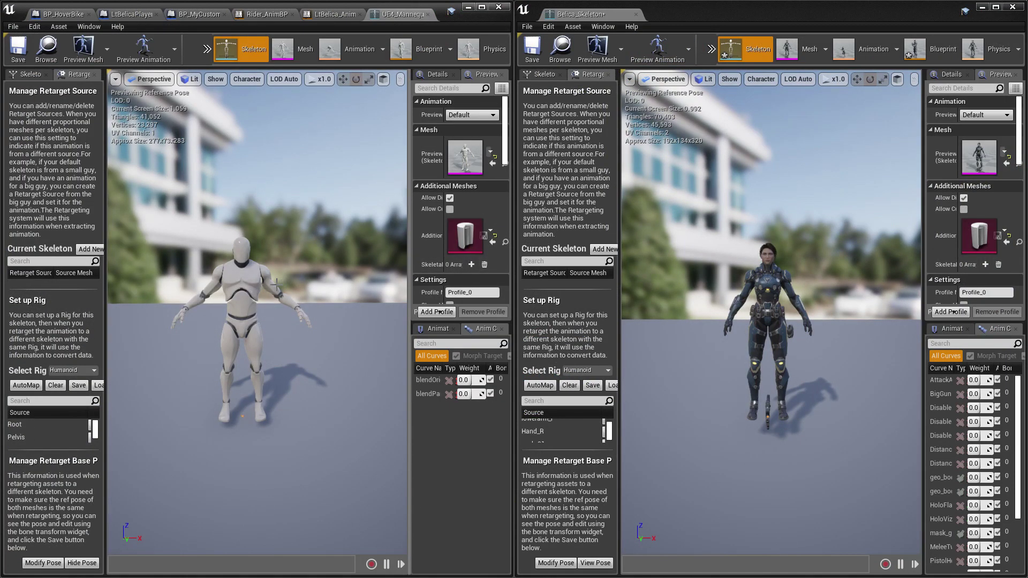
Rotate the mannequin's upperarm_l bone downward to match the angle of Belica's arm in the reference pose
{"action": "scroll", "coordinate": [275, 286], "scroll_direction": "up", "scroll_amount": 6}
{"action": "scroll", "coordinate": [273, 297], "scroll_direction": "down", "scroll_amount": 3}
{"action": "middle_click_drag", "start_coordinate": [273, 298], "coordinate": [243, 303]}
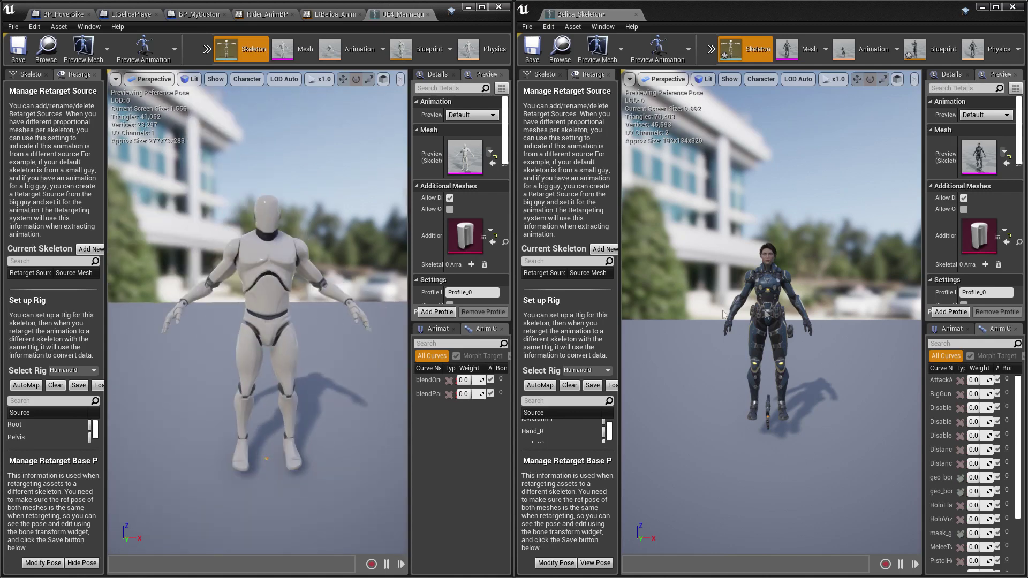
{"action": "mouse_move", "coordinate": [768, 321]}
{"action": "middle_mouse_down"}
{"action": "mouse_move", "coordinate": [774, 348]}
{"action": "mouse_move", "coordinate": [756, 331]}
{"action": "middle_mouse_up"}
{"action": "scroll", "coordinate": [774, 348], "scroll_direction": "up", "scroll_amount": 6}
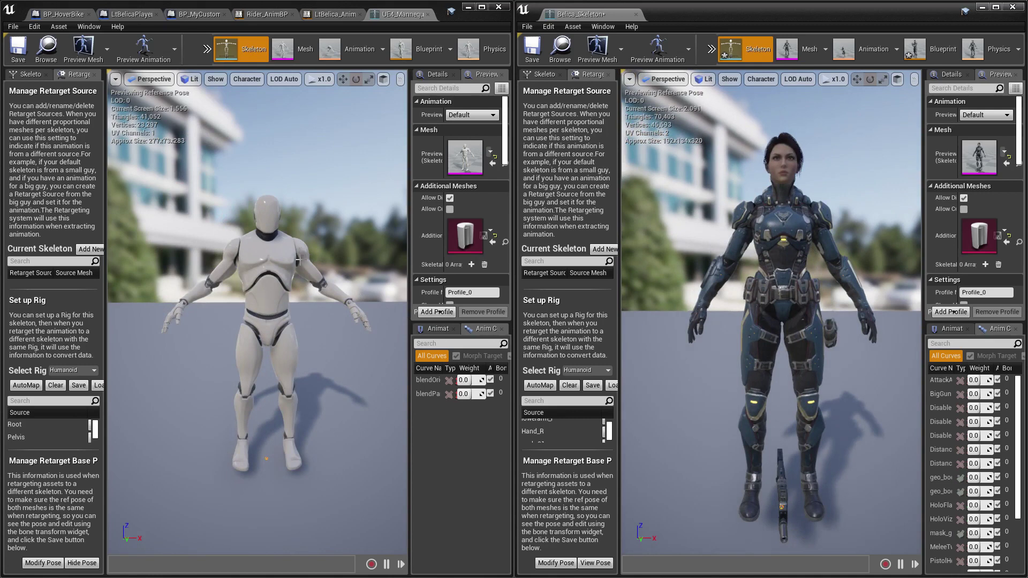
{"action": "left_click", "coordinate": [297, 255]}
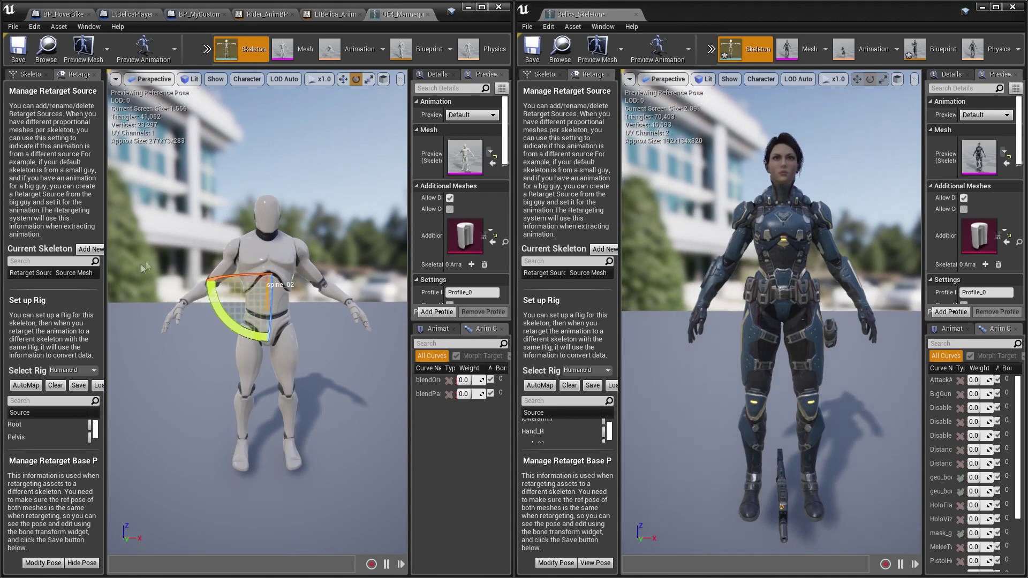
{"action": "left_click", "coordinate": [30, 75]}
{"action": "left_click", "coordinate": [56, 141]}
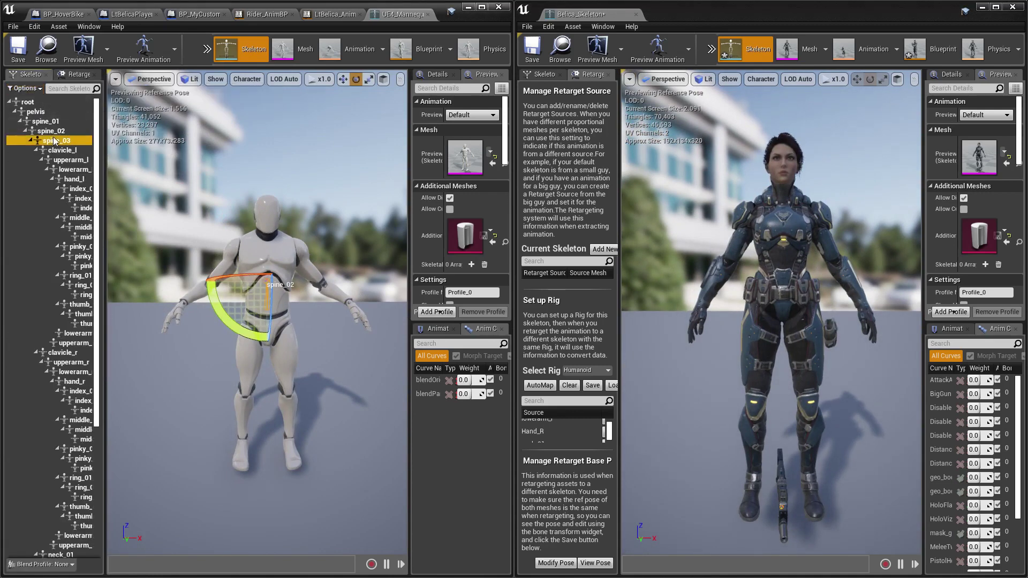
{"action": "left_click", "coordinate": [57, 151]}
{"action": "left_click", "coordinate": [63, 170]}
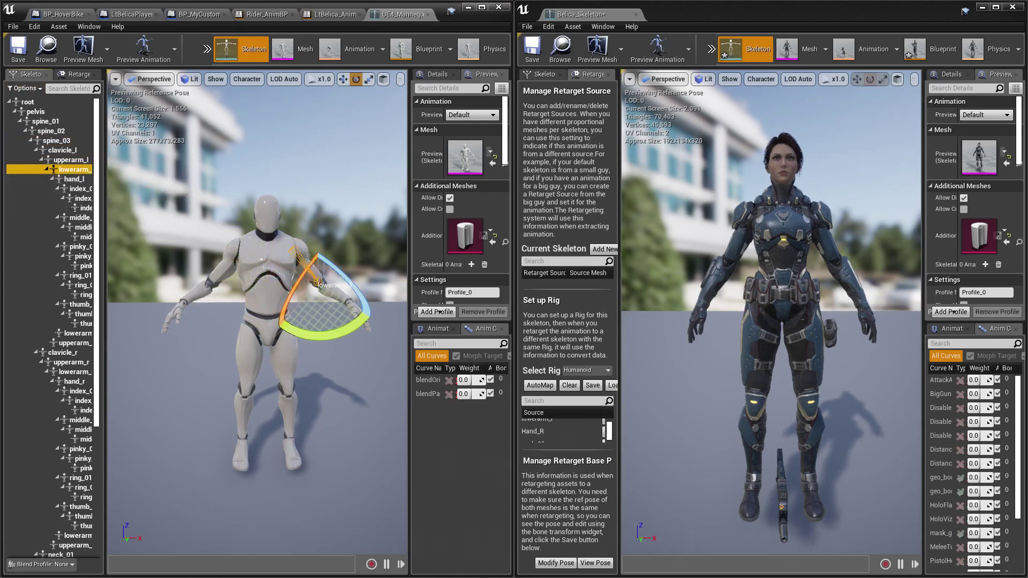
{"action": "left_click", "coordinate": [71, 160]}
{"action": "left_click_drag", "start_coordinate": [237, 259], "coordinate": [232, 243]}
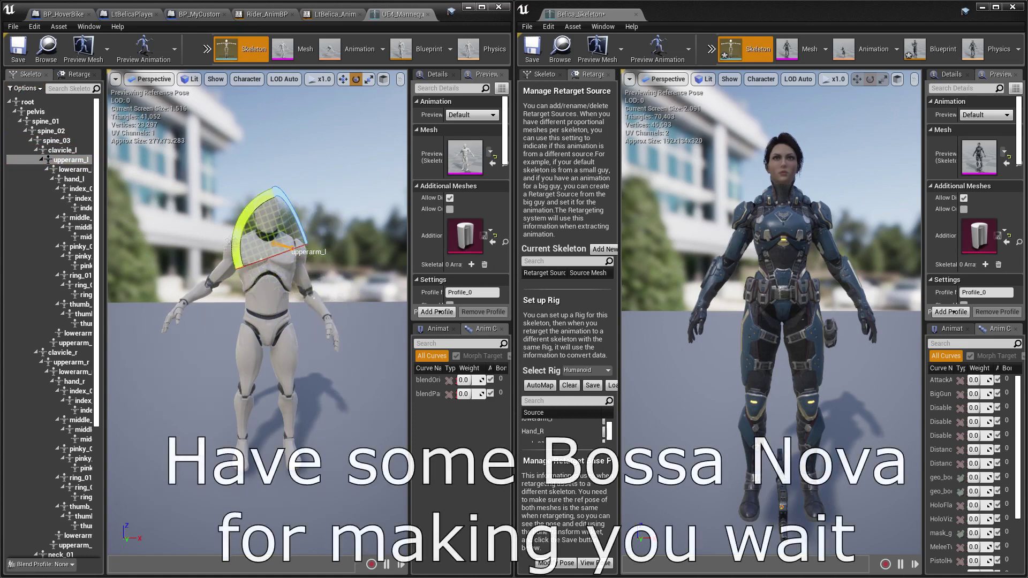
Rotate the mannequin's upperarm_r bone downward to match Belica's other arm, and frame both characters for comparison
{"action": "left_click", "coordinate": [71, 362]}
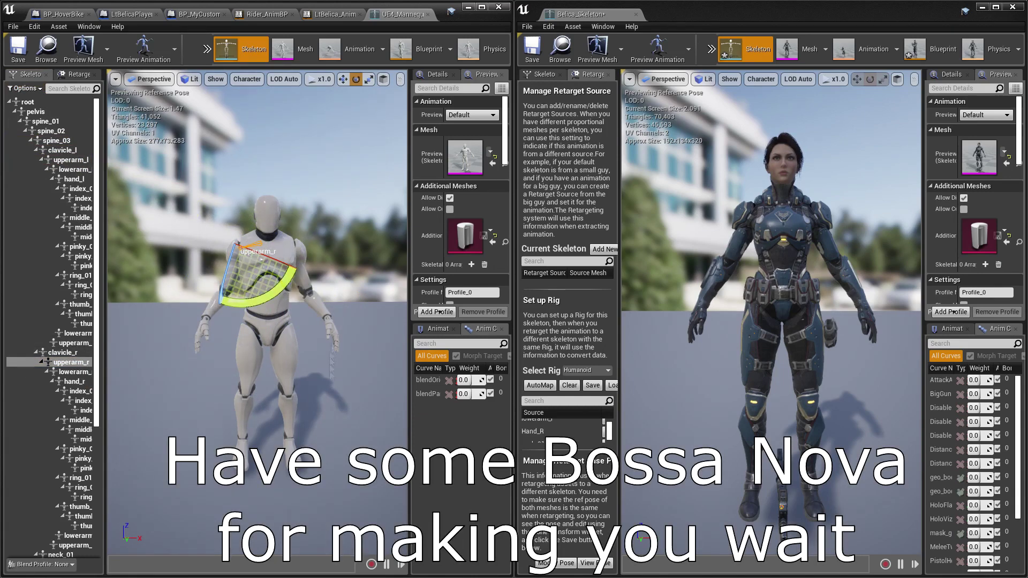
{"action": "left_click", "coordinate": [206, 235]}
{"action": "mouse_move", "coordinate": [751, 285]}
{"action": "middle_mouse_down"}
{"action": "mouse_move", "coordinate": [752, 343]}
{"action": "mouse_move", "coordinate": [752, 292]}
{"action": "middle_mouse_up"}
{"action": "left_click", "coordinate": [257, 300]}
{"action": "key", "text": "f"}
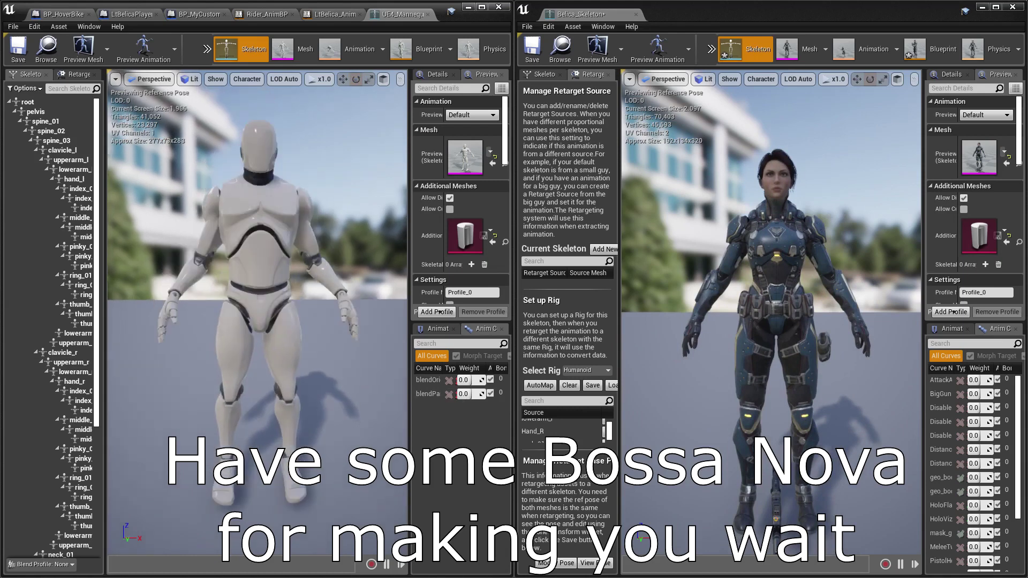
{"action": "left_click", "coordinate": [803, 321]}
{"action": "key", "text": "f"}
Set the rotation snap to 5° and fine-tune the rotation of the mannequin's upperarm_l bone
{"action": "left_click", "coordinate": [71, 159]}
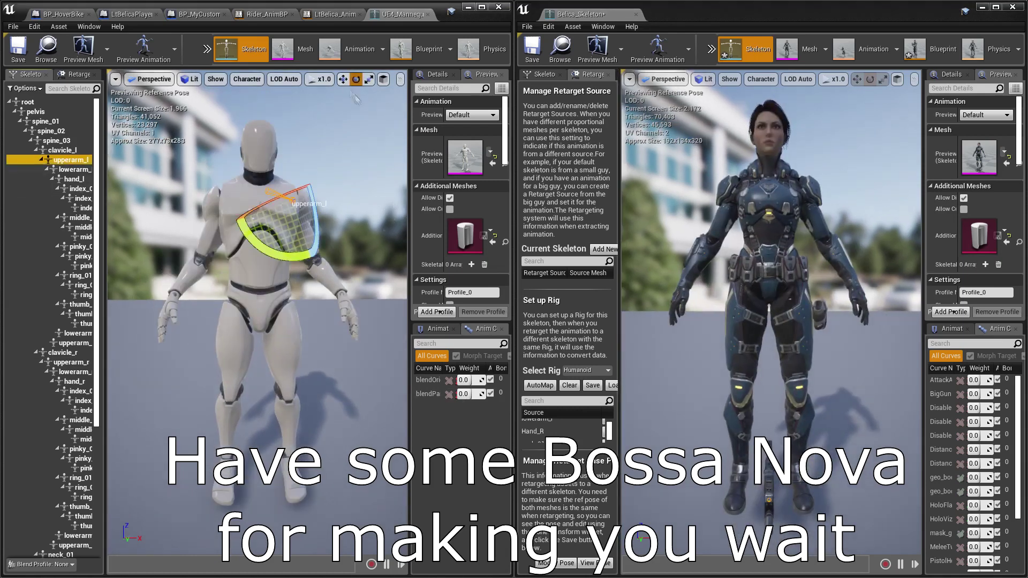
{"action": "left_click", "coordinate": [400, 79]}
{"action": "left_click", "coordinate": [421, 131]}
{"action": "left_click", "coordinate": [432, 154]}
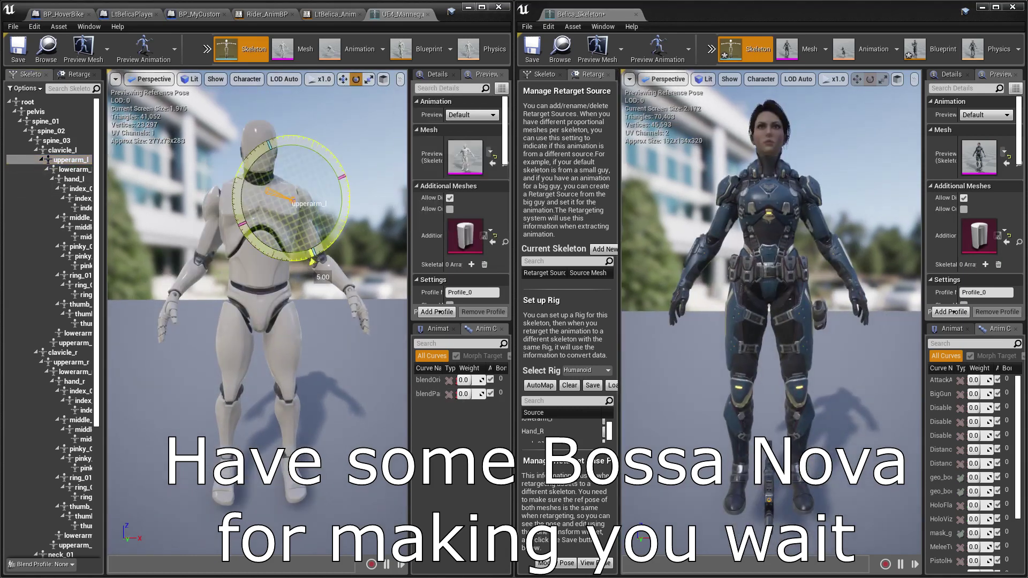
Examine the mannequin's clavicle, upper arm and lower arm bones against Belica's arm pose from several angles
{"action": "left_click", "coordinate": [72, 362]}
{"action": "key", "text": "w"}
{"action": "right_click_drag", "start_coordinate": [214, 300], "coordinate": [343, 316]}
{"action": "mouse_move", "coordinate": [750, 300]}
{"action": "right_mouse_down"}
{"action": "mouse_move", "coordinate": [878, 319]}
{"action": "mouse_move", "coordinate": [761, 300]}
{"action": "right_mouse_up"}
{"action": "right_click_drag", "start_coordinate": [321, 295], "coordinate": [227, 288]}
{"action": "left_click", "coordinate": [74, 170]}
{"action": "right_click_drag", "start_coordinate": [332, 292], "coordinate": [326, 371]}
{"action": "right_click_drag", "start_coordinate": [772, 300], "coordinate": [813, 289]}
{"action": "left_click", "coordinate": [69, 160]}
{"action": "left_click", "coordinate": [63, 150]}
{"action": "mouse_move", "coordinate": [257, 300]}
{"action": "right_mouse_down"}
{"action": "mouse_move", "coordinate": [238, 300]}
{"action": "mouse_move", "coordinate": [257, 301]}
{"action": "right_mouse_up"}
Try rotating the mannequin's upperarm_l bone to match Belica's arm, and undo the recent rotations
{"action": "left_click", "coordinate": [69, 159]}
{"action": "key", "text": "e"}
{"action": "left_click_drag", "start_coordinate": [242, 213], "coordinate": [276, 224]}
{"action": "right_click_drag", "start_coordinate": [300, 375], "coordinate": [324, 394]}
{"action": "key", "text": "ctrl+z"}
{"action": "key", "text": "ctrl+z"}
{"action": "key", "text": "ctrl+z"}
Adjust the mannequin's upper arm rotation against Belica's side profile, and undo the last upperarm_l rotation
{"action": "left_click_drag", "start_coordinate": [242, 222], "coordinate": [256, 215]}
{"action": "left_click", "coordinate": [73, 362]}
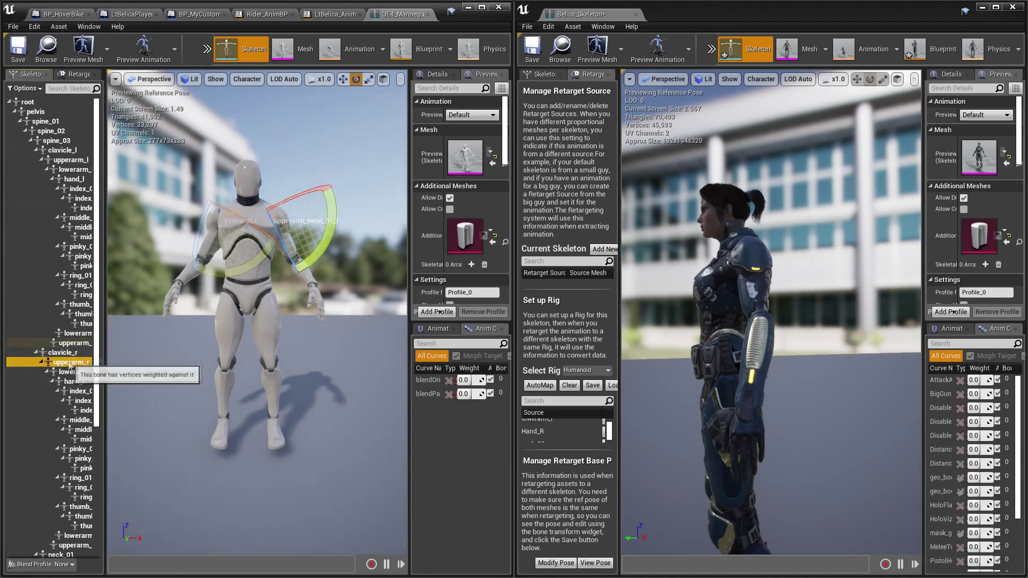
{"action": "key", "text": "f"}
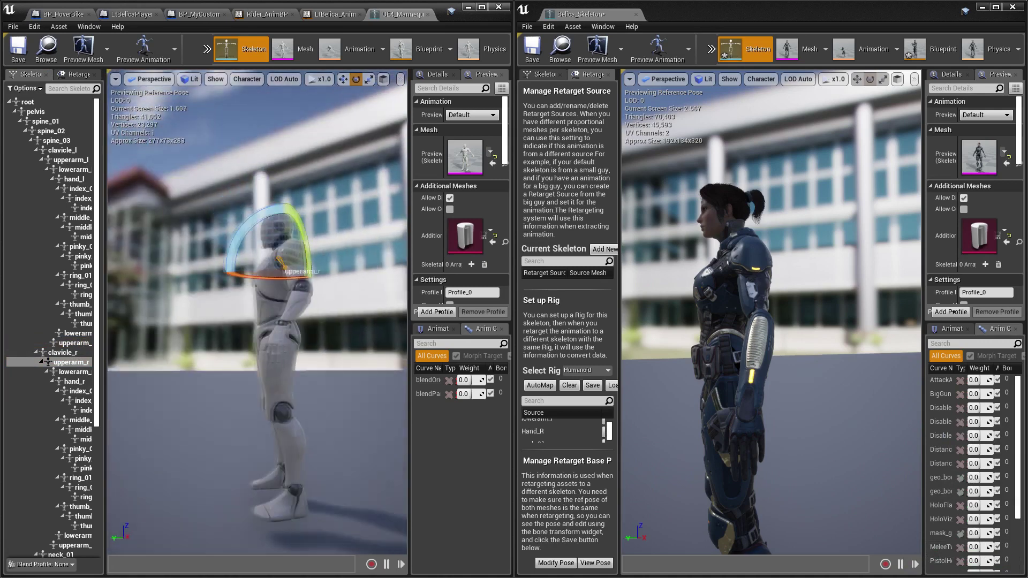
{"action": "left_click", "coordinate": [68, 159]}
{"action": "left_click_drag", "start_coordinate": [324, 246], "coordinate": [282, 317]}
{"action": "key", "text": "ctrl+z"}
Inspect the mannequin's lowerarm_l and lowerarm_r bones and compare both characters' forearms from the side and front
{"action": "left_click", "coordinate": [78, 169]}
{"action": "left_click", "coordinate": [75, 372]}
{"action": "left_click_drag", "start_coordinate": [161, 358], "coordinate": [364, 360], "text": "alt"}
{"action": "right_click_drag", "start_coordinate": [257, 332], "coordinate": [161, 329]}
{"action": "right_click_drag", "start_coordinate": [866, 341], "coordinate": [919, 362]}
{"action": "mouse_move", "coordinate": [316, 367]}
{"action": "right_mouse_down"}
{"action": "mouse_move", "coordinate": [316, 400]}
{"action": "mouse_move", "coordinate": [317, 366]}
{"action": "right_mouse_up"}
{"action": "mouse_move", "coordinate": [846, 365]}
{"action": "right_mouse_down"}
{"action": "mouse_move", "coordinate": [853, 348]}
{"action": "mouse_move", "coordinate": [838, 345]}
{"action": "right_mouse_up"}
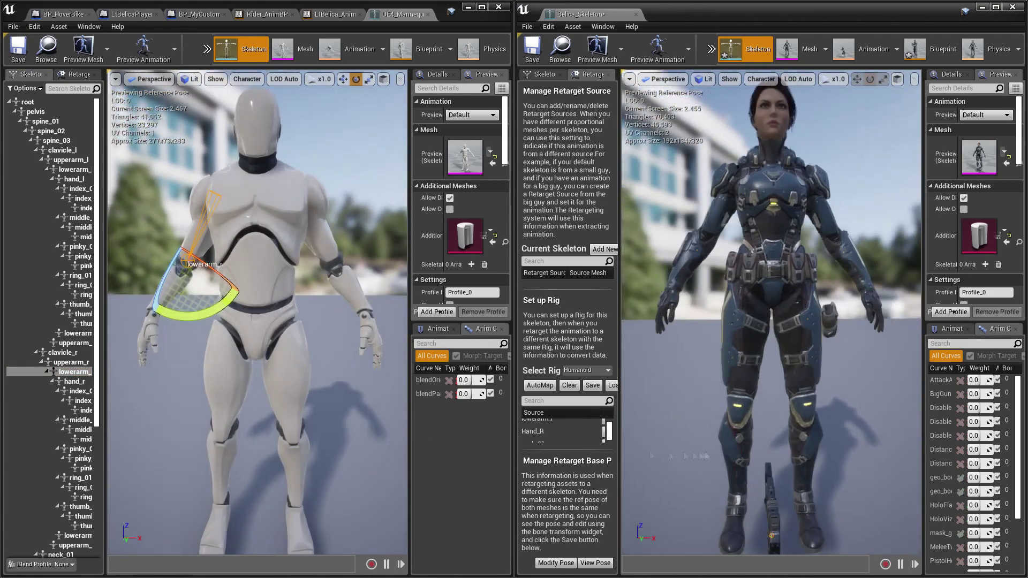
Deselect the bone, compare both full-body poses, and dock Belica_Skeleton back with the other asset editors
{"action": "left_click", "coordinate": [358, 148]}
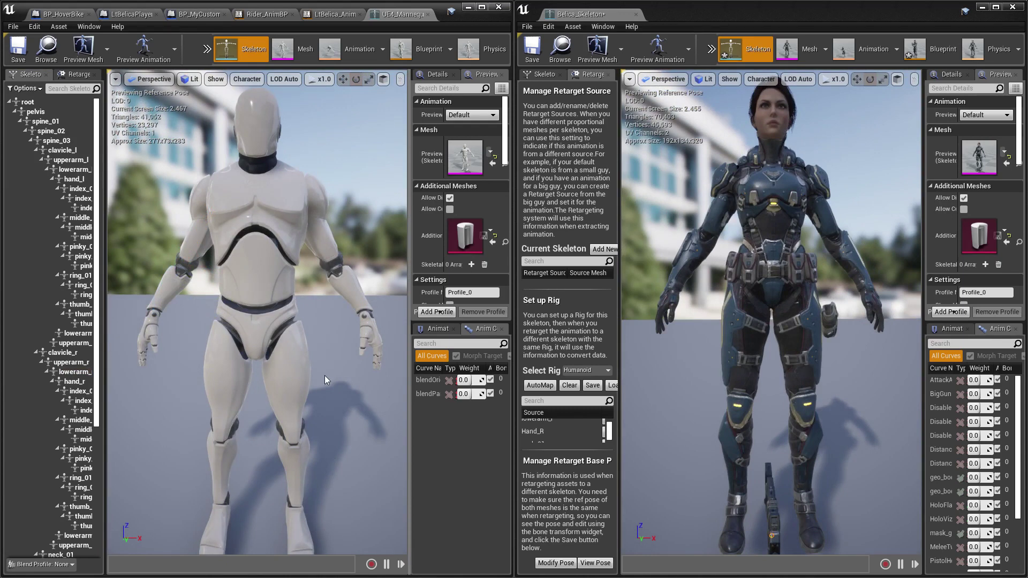
{"action": "scroll", "coordinate": [322, 378], "scroll_direction": "down", "scroll_amount": 6}
{"action": "scroll", "coordinate": [320, 370], "scroll_direction": "up", "scroll_amount": 3}
{"action": "scroll", "coordinate": [868, 353], "scroll_direction": "down", "scroll_amount": 5}
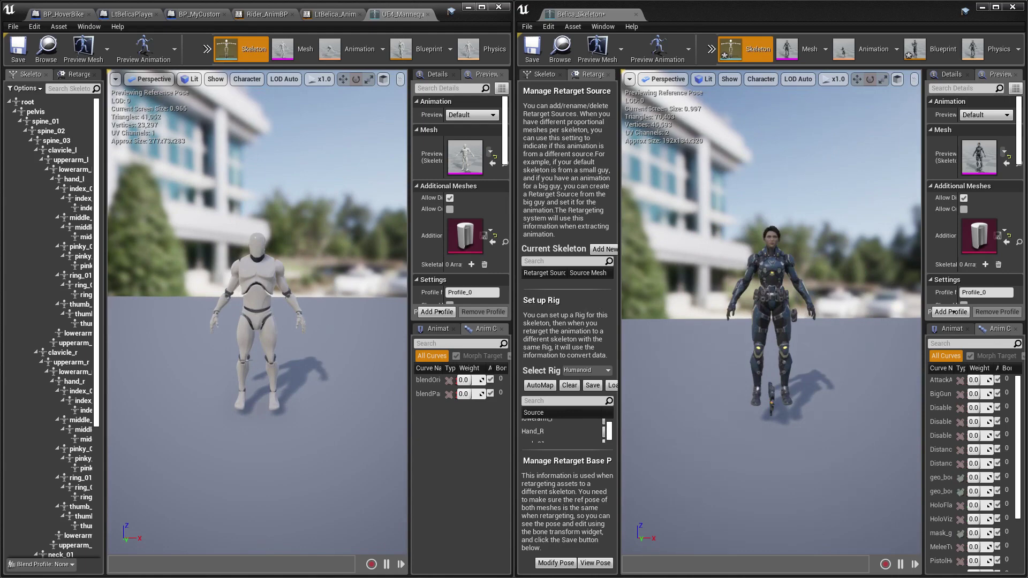
{"action": "left_click_drag", "start_coordinate": [581, 14], "coordinate": [407, 14]}
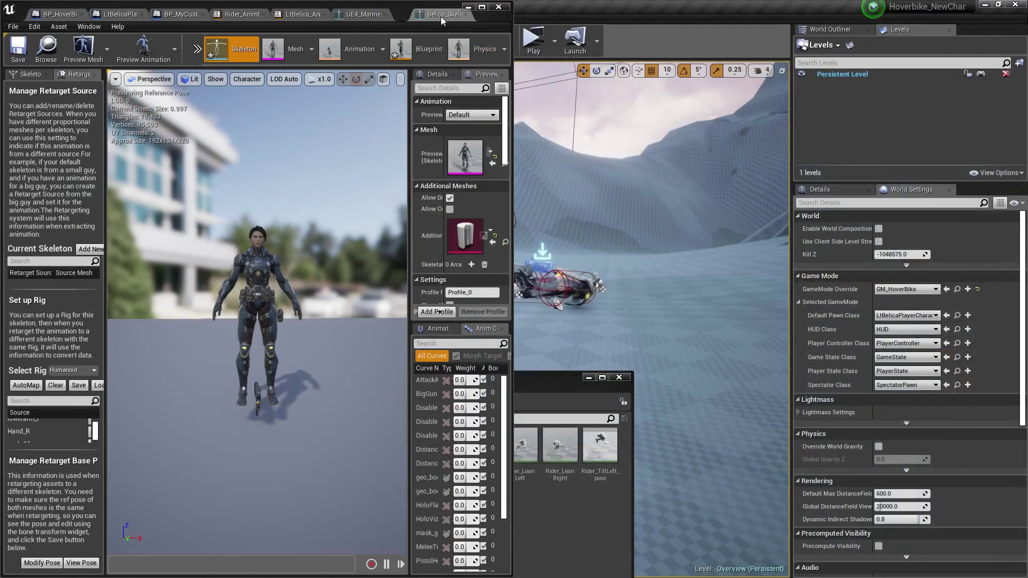
Store UE4_Mannequin_Skeleton's current pose as its retarget base pose, and check it by toggling between the reference and retarget poses
{"action": "left_click", "coordinate": [349, 14]}
{"action": "left_click", "coordinate": [481, 7]}
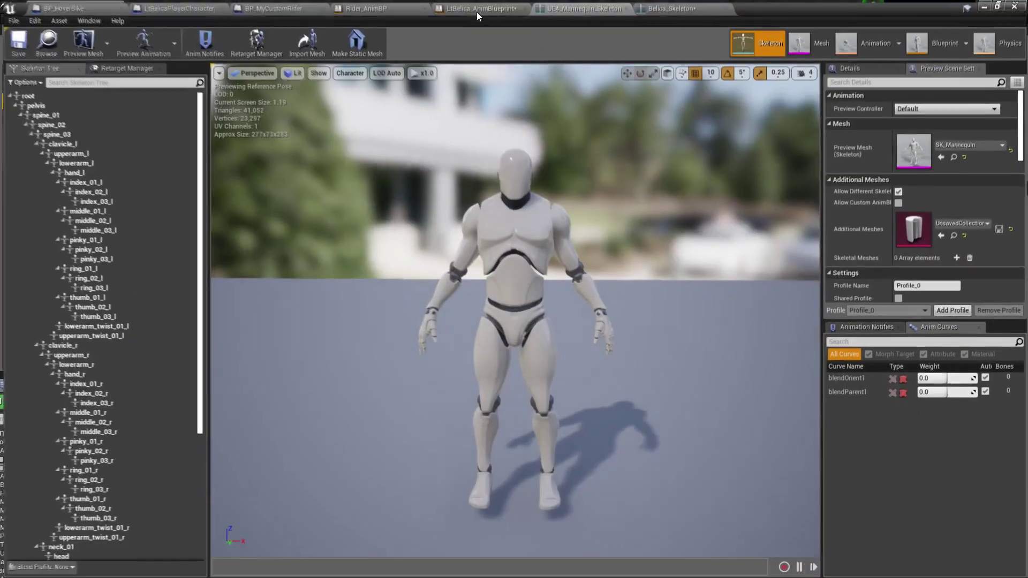
{"action": "scroll", "coordinate": [136, 322], "scroll_direction": "down", "scroll_amount": 5}
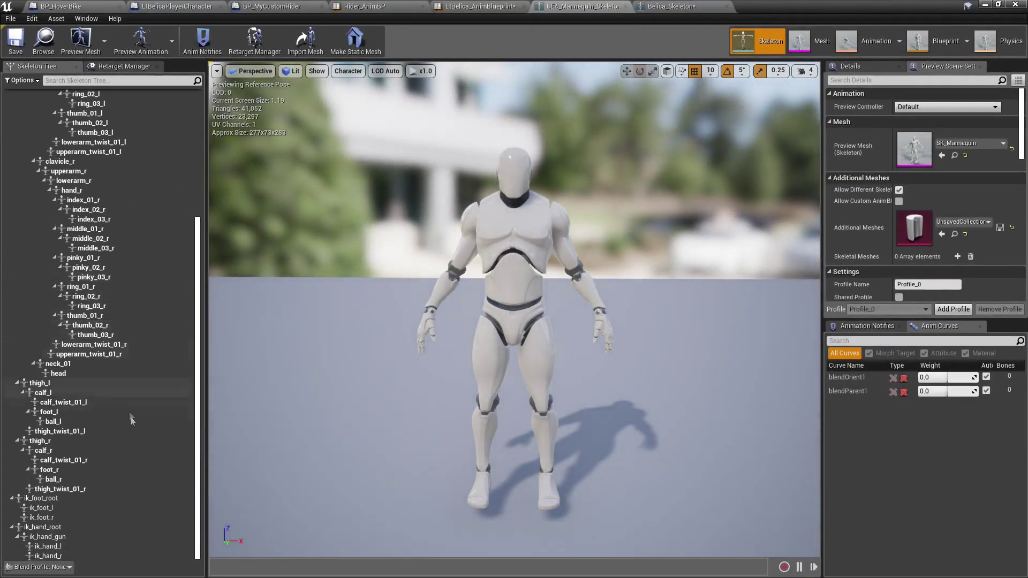
{"action": "scroll", "coordinate": [128, 380], "scroll_direction": "up", "scroll_amount": 5}
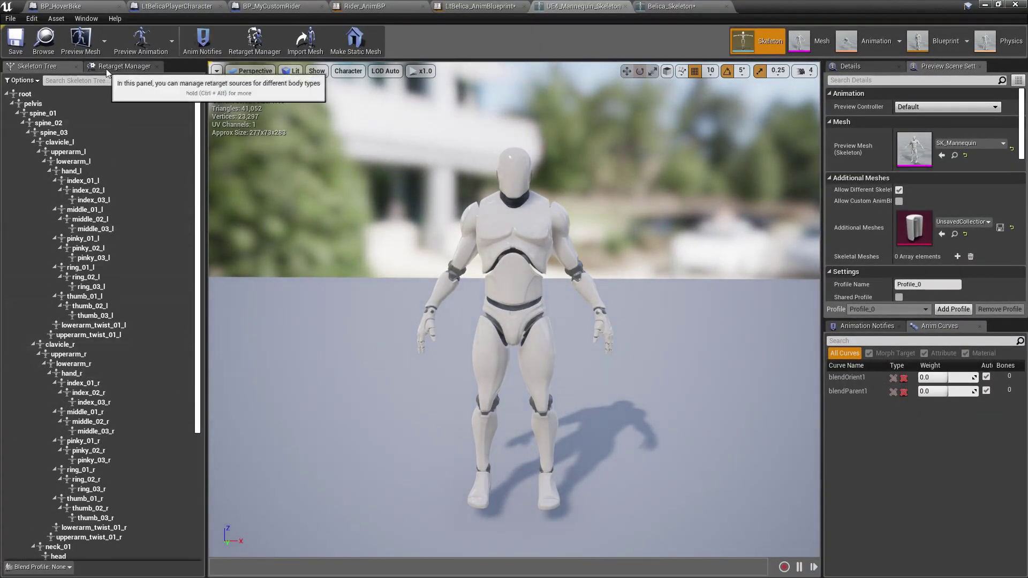
{"action": "left_click", "coordinate": [124, 66]}
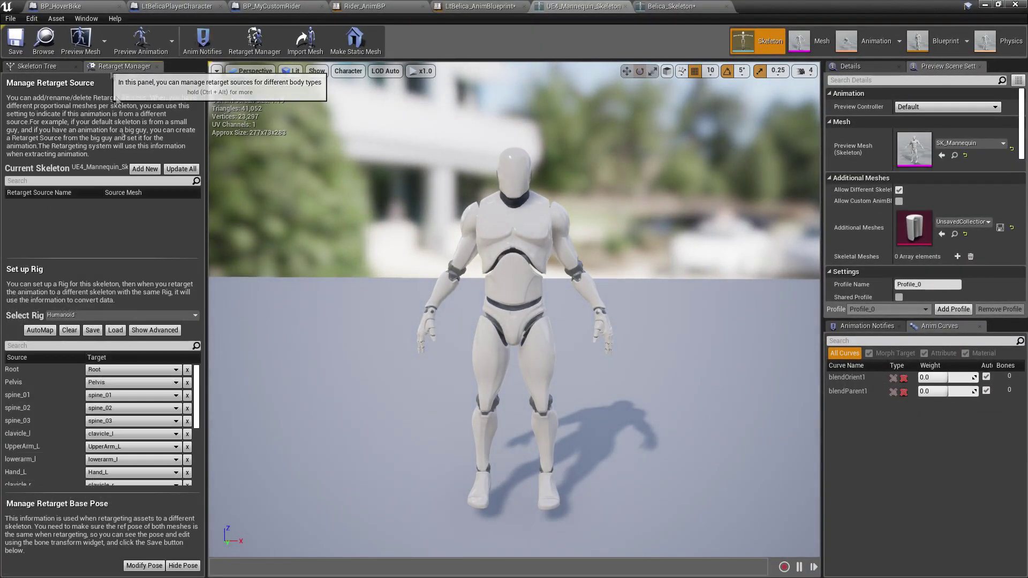
{"action": "left_click", "coordinate": [152, 567]}
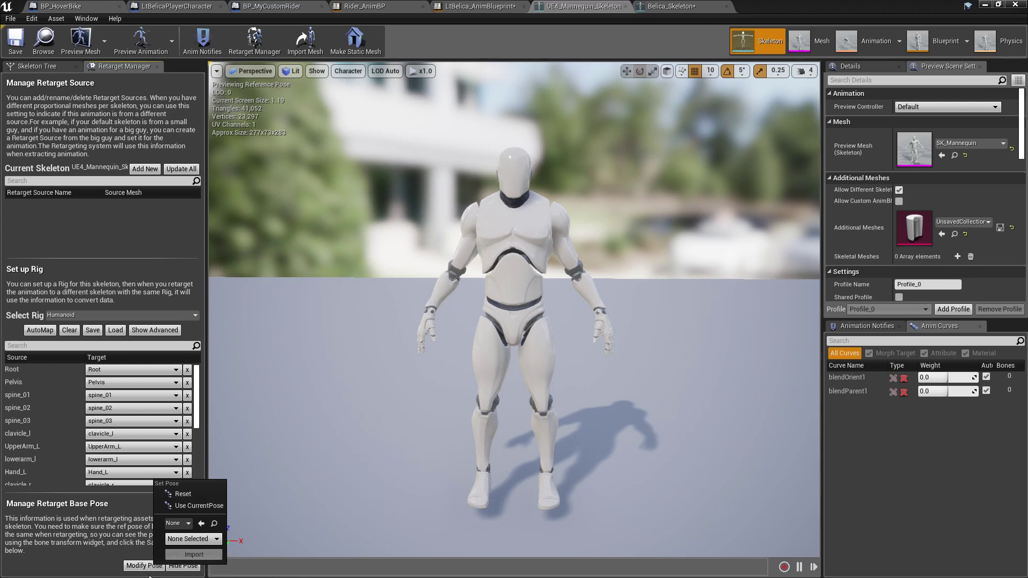
{"action": "left_click", "coordinate": [208, 509]}
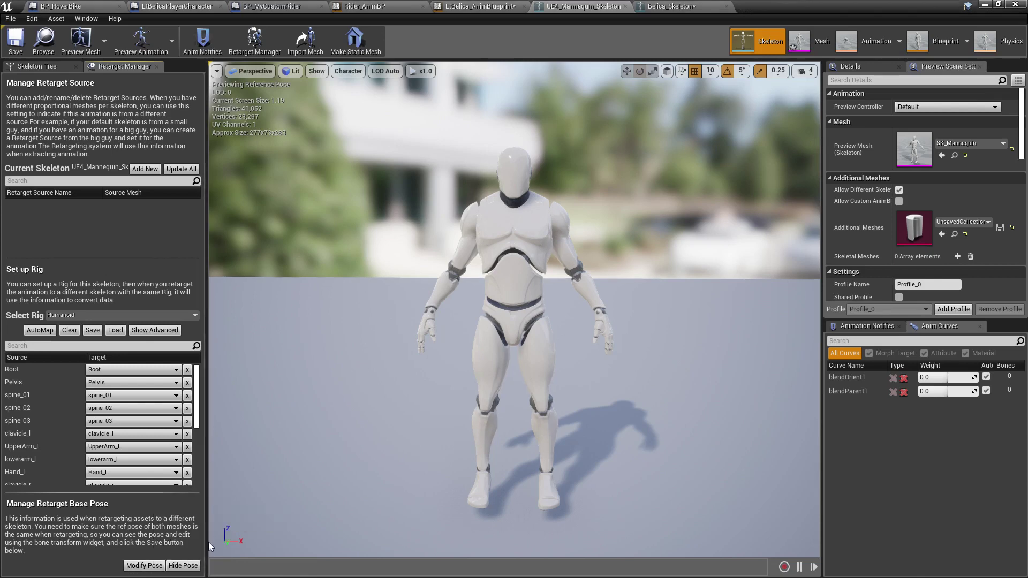
{"action": "left_click", "coordinate": [188, 568]}
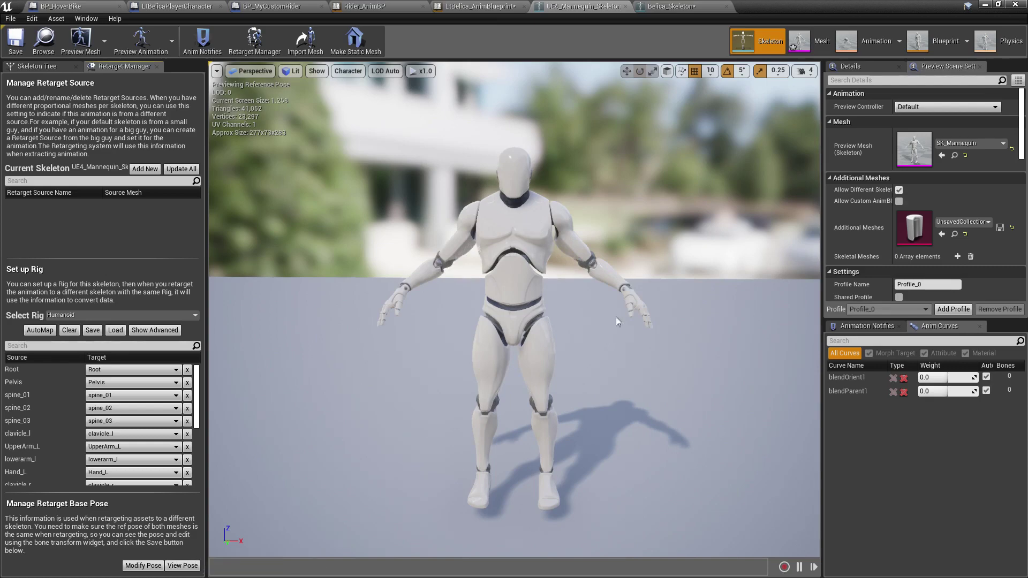
{"action": "left_click_drag", "start_coordinate": [586, 326], "coordinate": [514, 335], "text": "alt"}
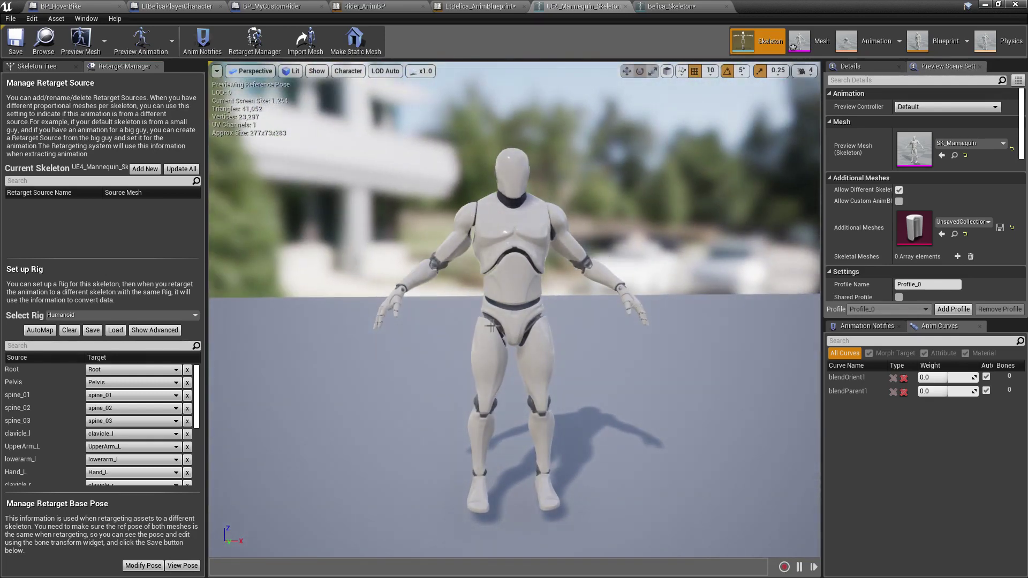
{"action": "left_click", "coordinate": [183, 565]}
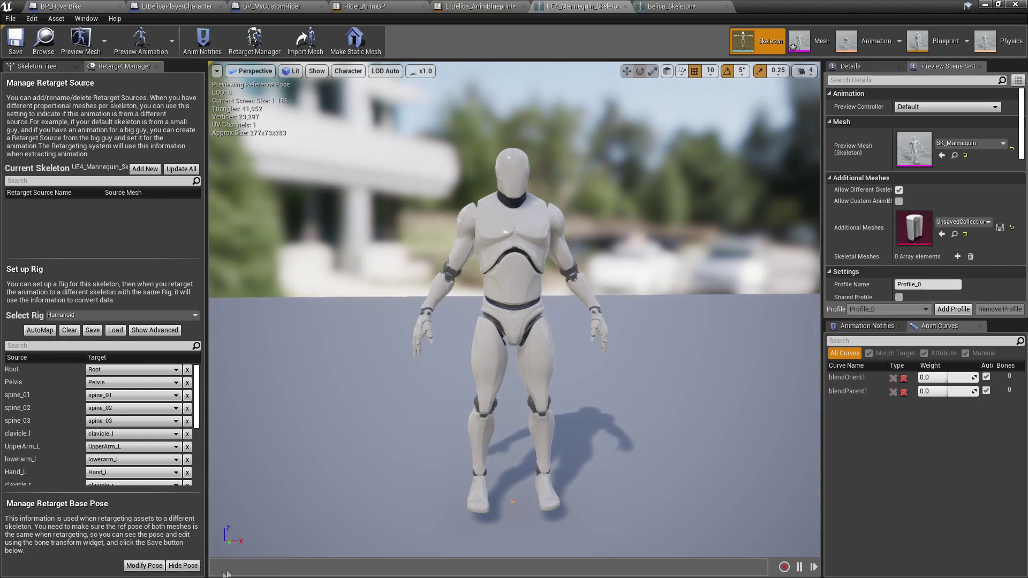
{"action": "left_click_drag", "start_coordinate": [574, 309], "coordinate": [581, 345], "text": "alt"}
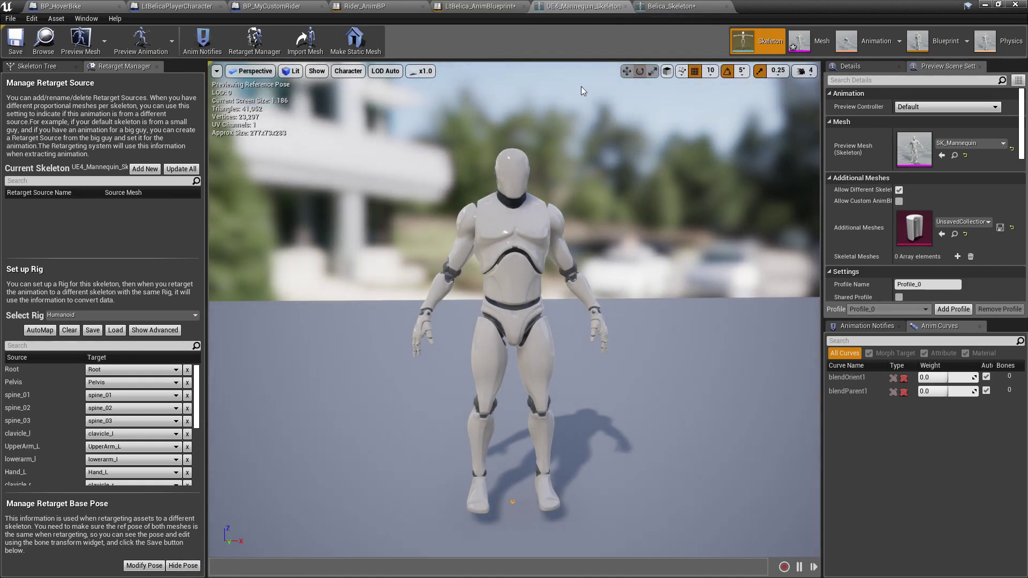
Duplicate Rider_AnimBP from the Hoverbike Rider animations folder and retarget the copy with its referenced assets to Belica_Skeleton
{"action": "key", "text": "ctrl+Tab"}
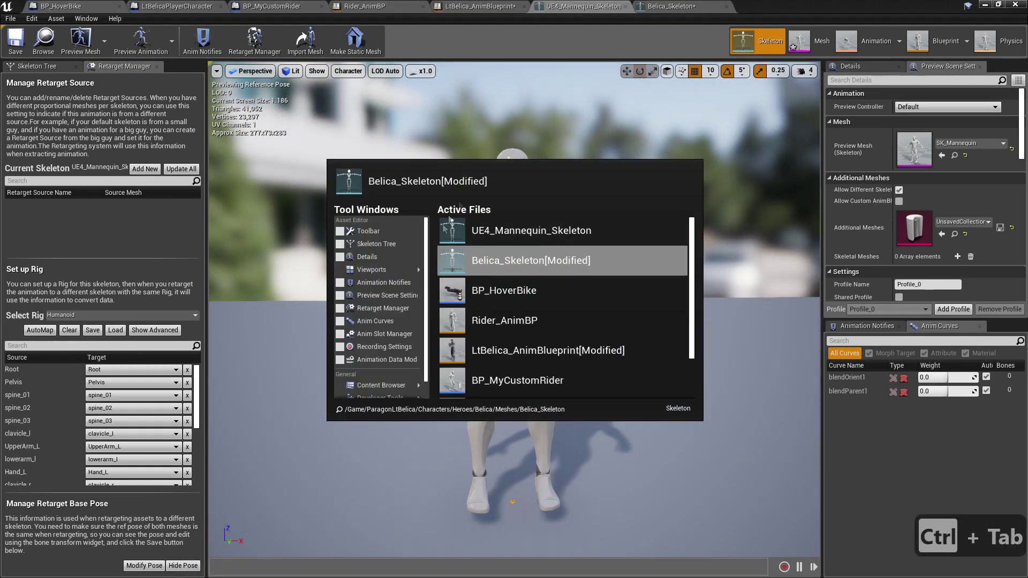
{"action": "mouse_move", "coordinate": [393, 379]}
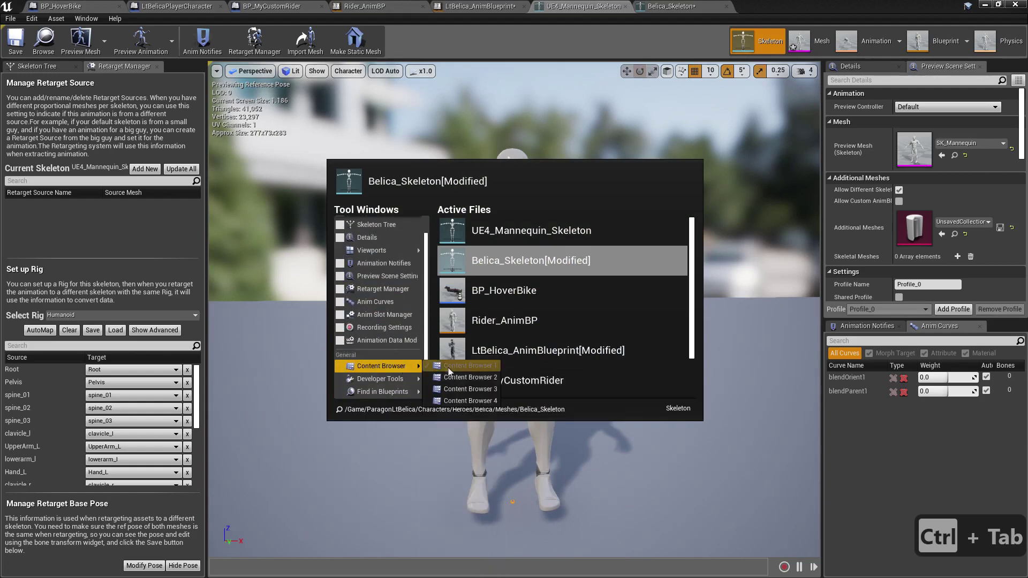
{"action": "left_click", "coordinate": [464, 371]}
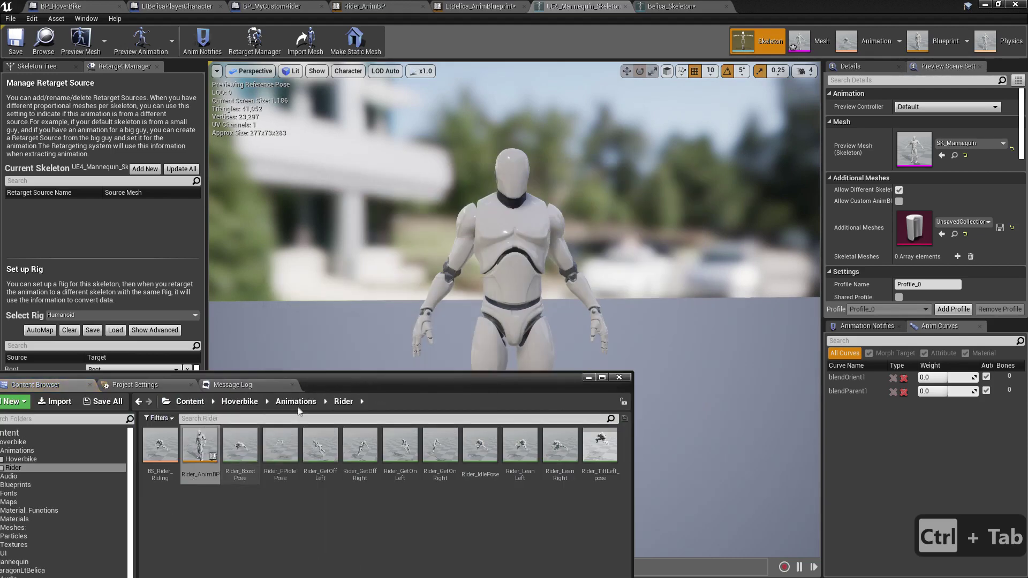
{"action": "left_click_drag", "start_coordinate": [334, 386], "coordinate": [358, 384]}
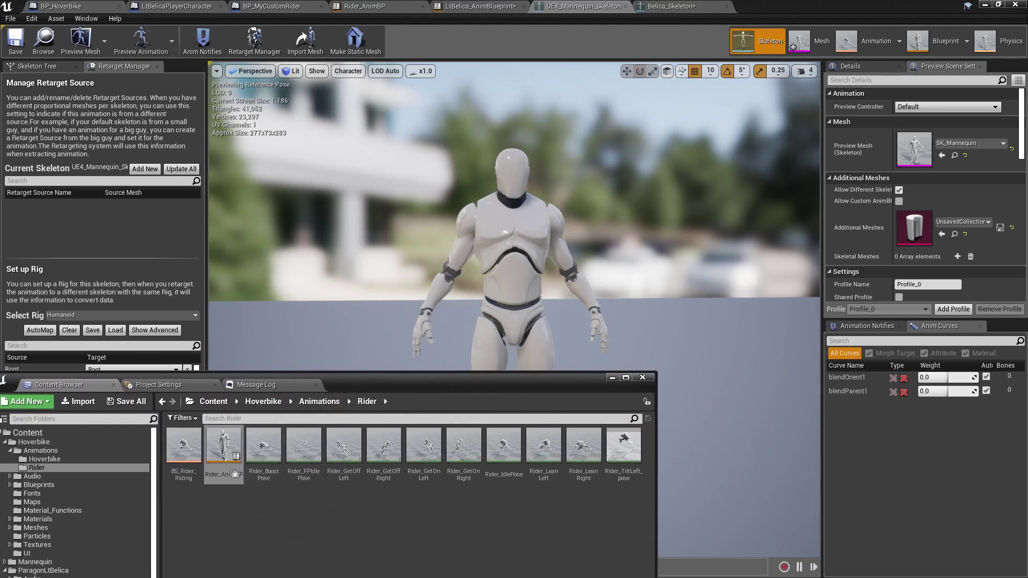
{"action": "right_click", "coordinate": [224, 447]}
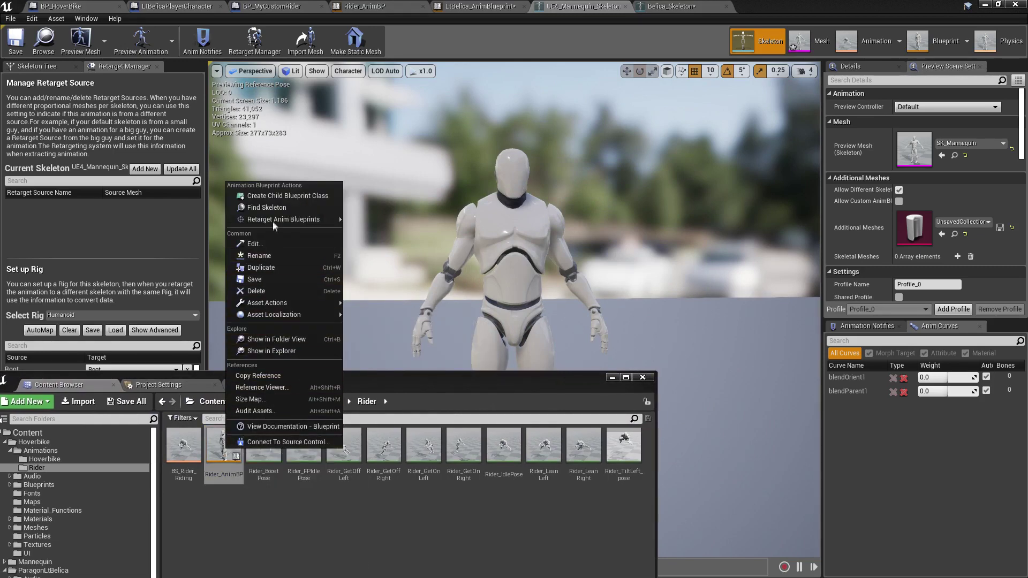
{"action": "mouse_move", "coordinate": [266, 219]}
{"action": "left_click", "coordinate": [380, 221]}
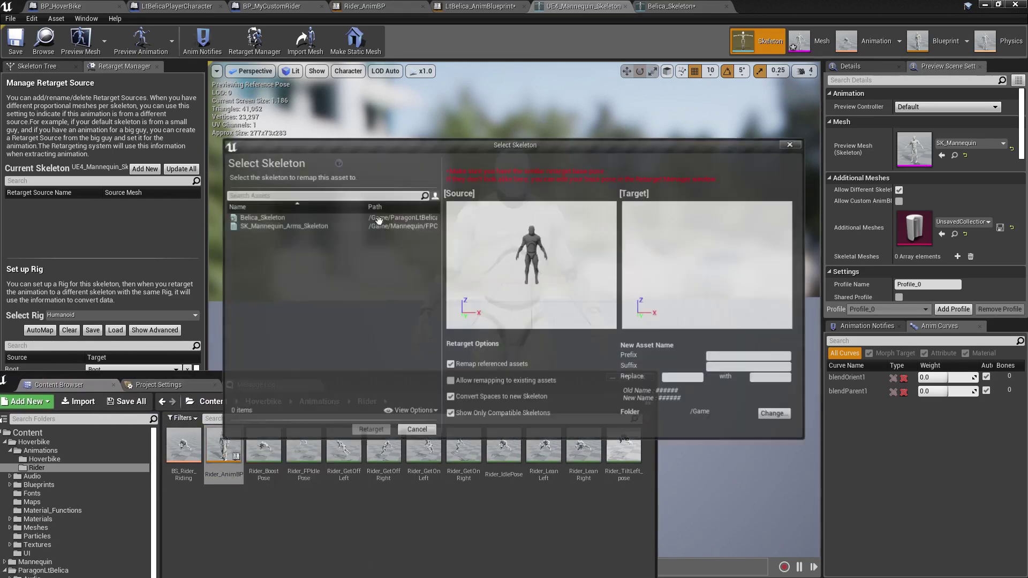
{"action": "left_click", "coordinate": [278, 218]}
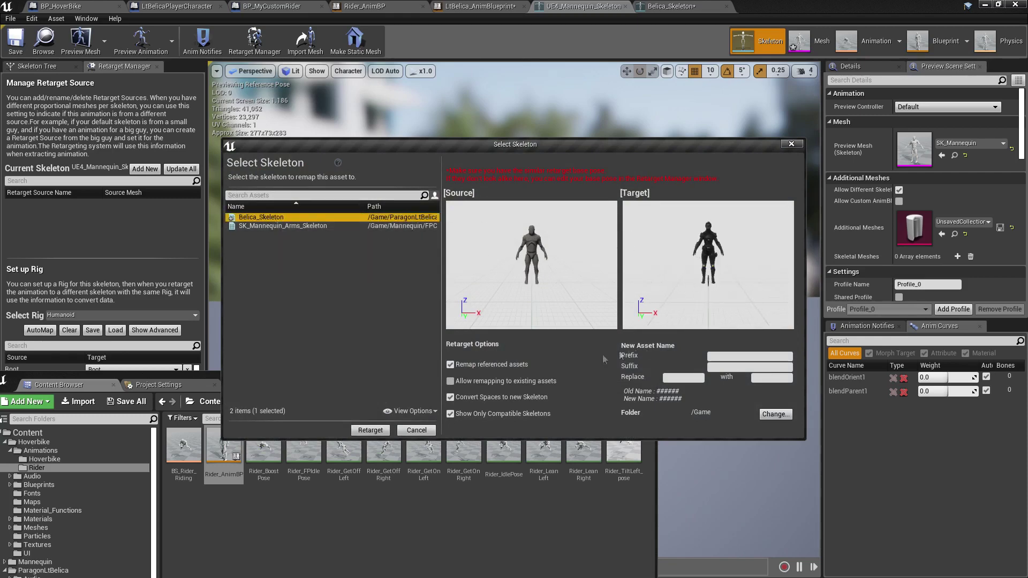
{"action": "left_click", "coordinate": [371, 430]}
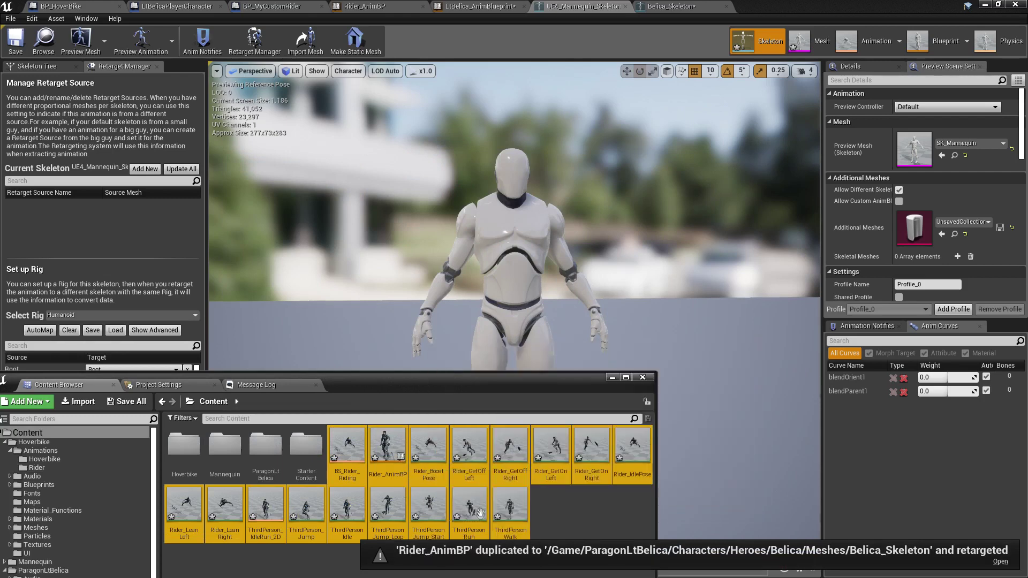
Open the retargeted Rider_AnimBP in the Content folder and examine its event graph and Belica's preview up close
{"action": "left_click", "coordinate": [25, 432]}
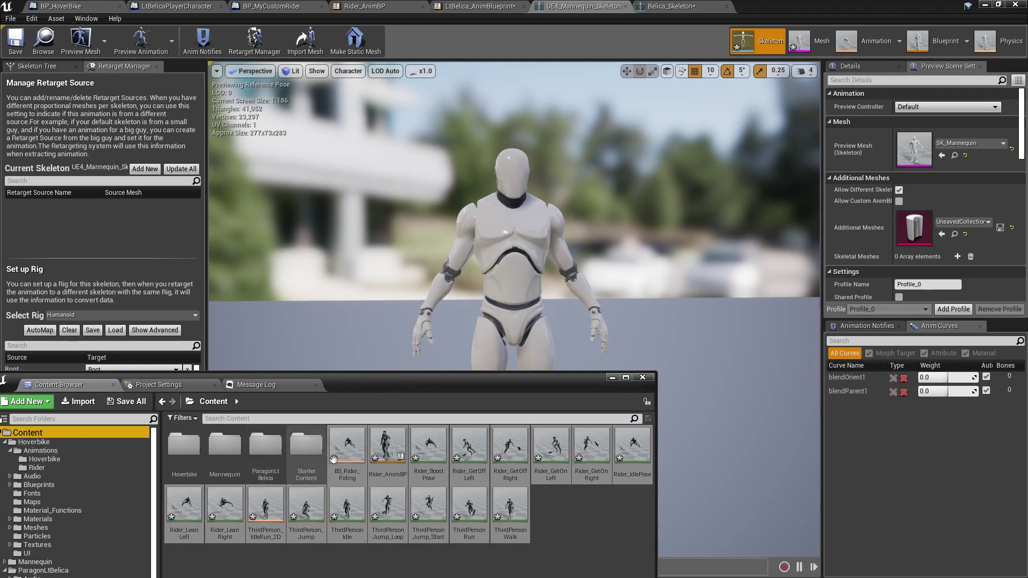
{"action": "left_click", "coordinate": [357, 458]}
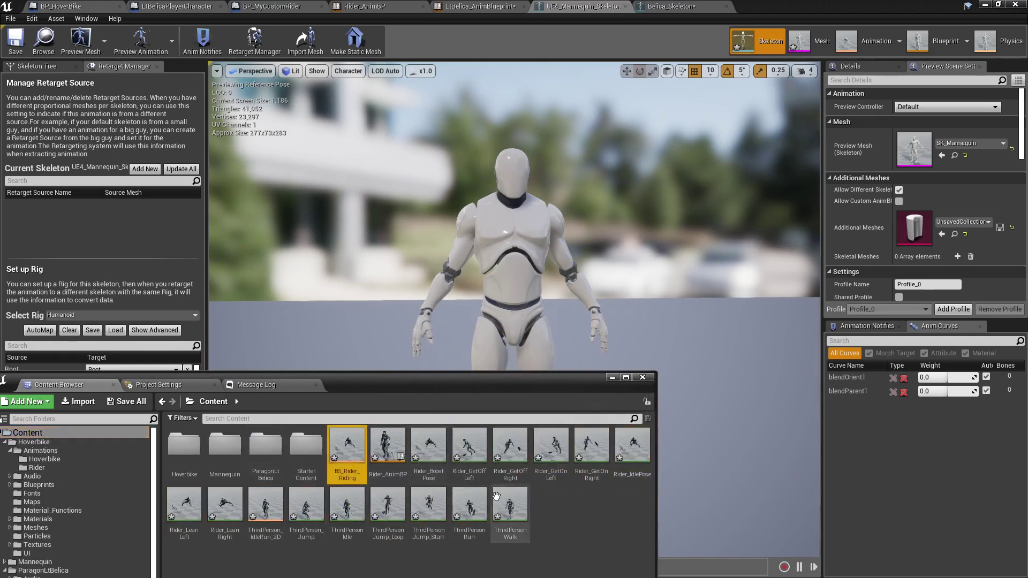
{"action": "left_click", "coordinate": [397, 453]}
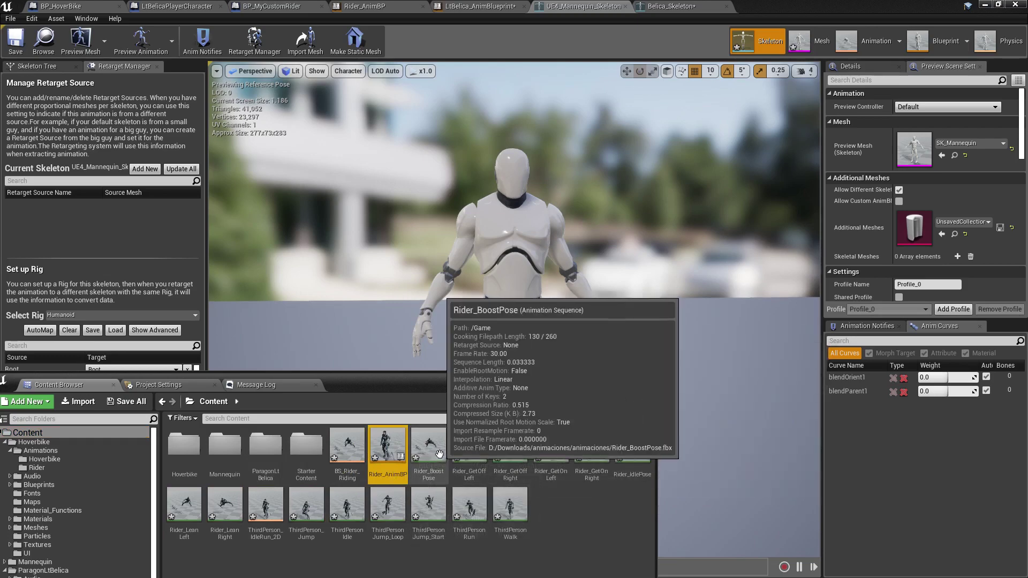
{"action": "double_click", "coordinate": [385, 449]}
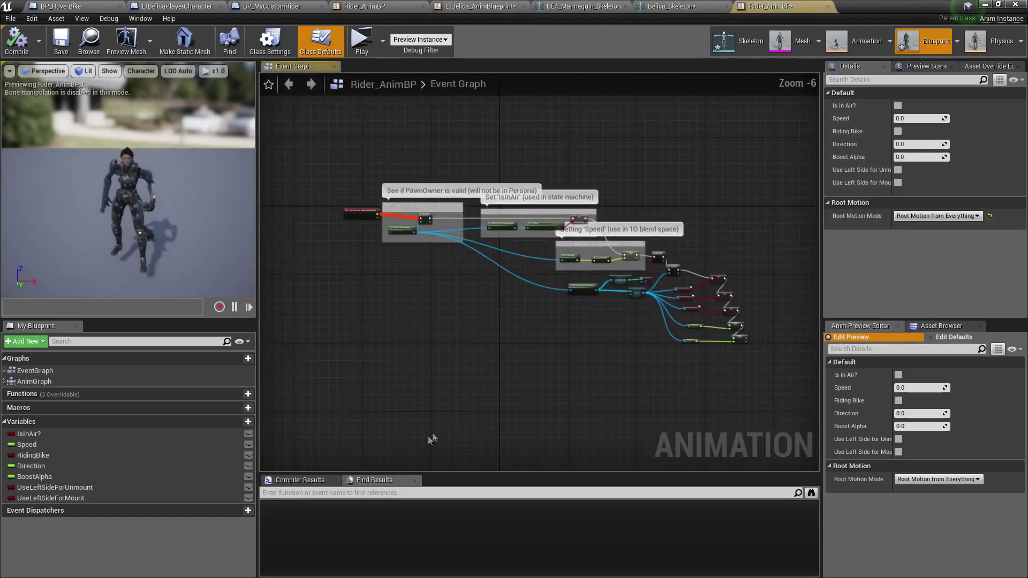
{"action": "scroll", "coordinate": [366, 228], "scroll_direction": "up", "scroll_amount": 1}
{"action": "scroll", "coordinate": [147, 207], "scroll_direction": "up", "scroll_amount": 5}
{"action": "right_click_drag", "start_coordinate": [146, 207], "coordinate": [172, 202]}
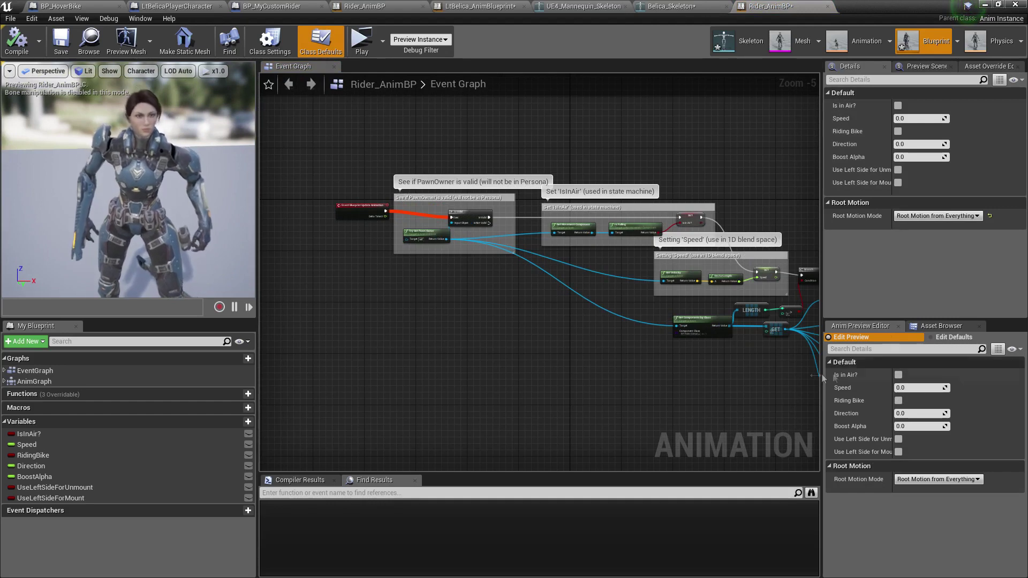
Open the retargeted ThirdPersonIdle animation from the blueprint's asset list and show its bone hierarchy
{"action": "left_click", "coordinate": [932, 327]}
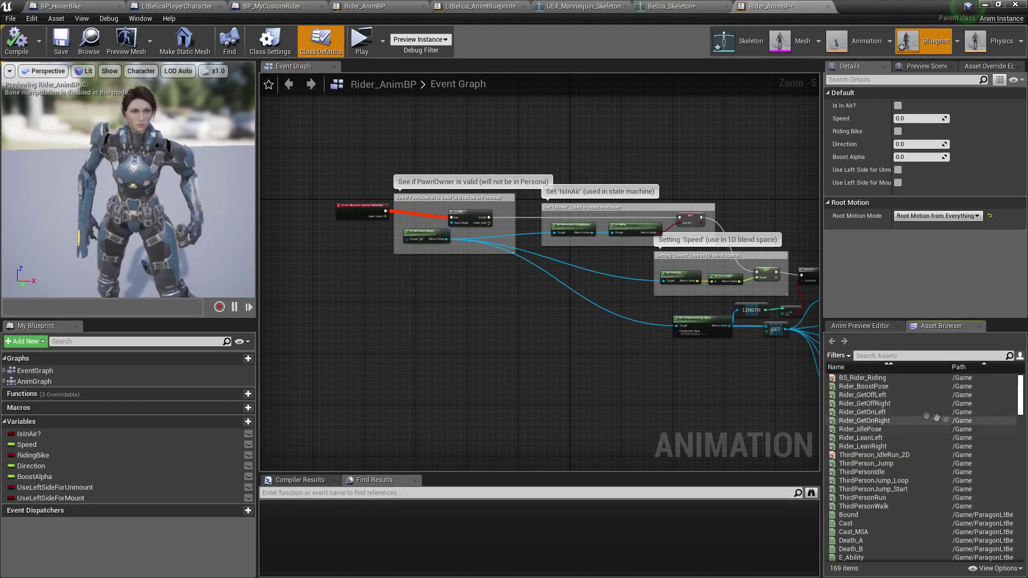
{"action": "mouse_move", "coordinate": [916, 469]}
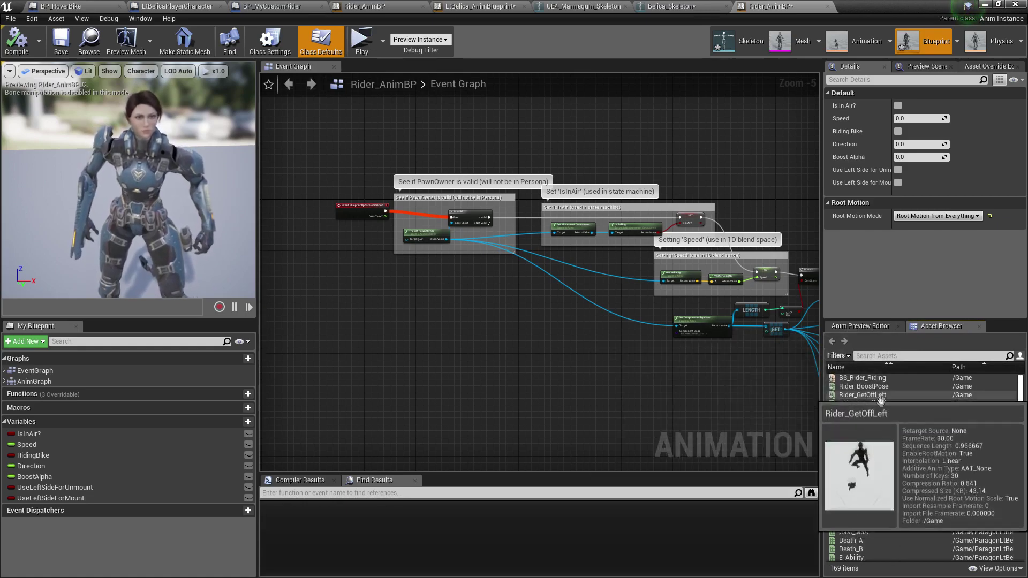
{"action": "double_click", "coordinate": [889, 472]}
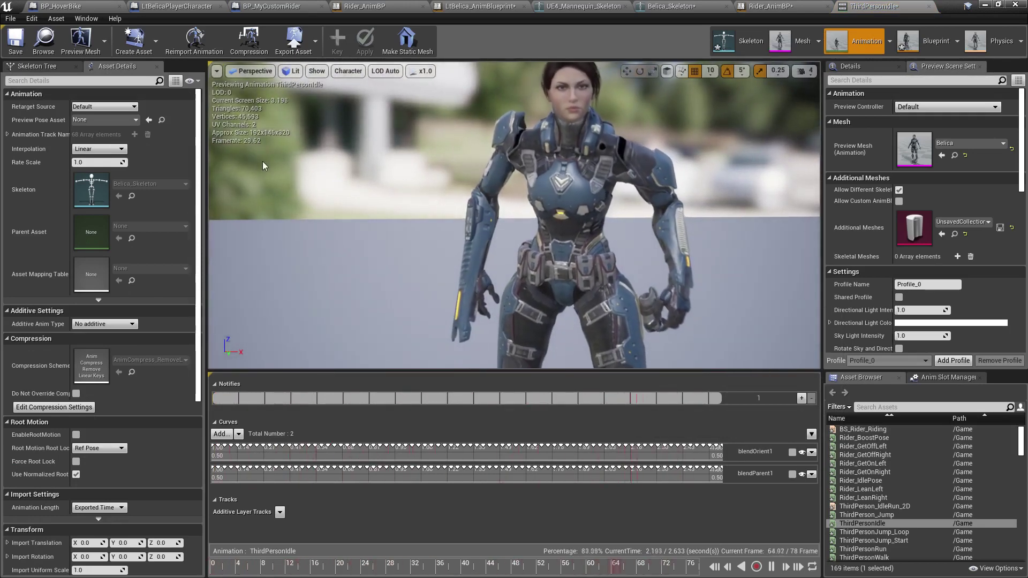
{"action": "left_click", "coordinate": [35, 67]}
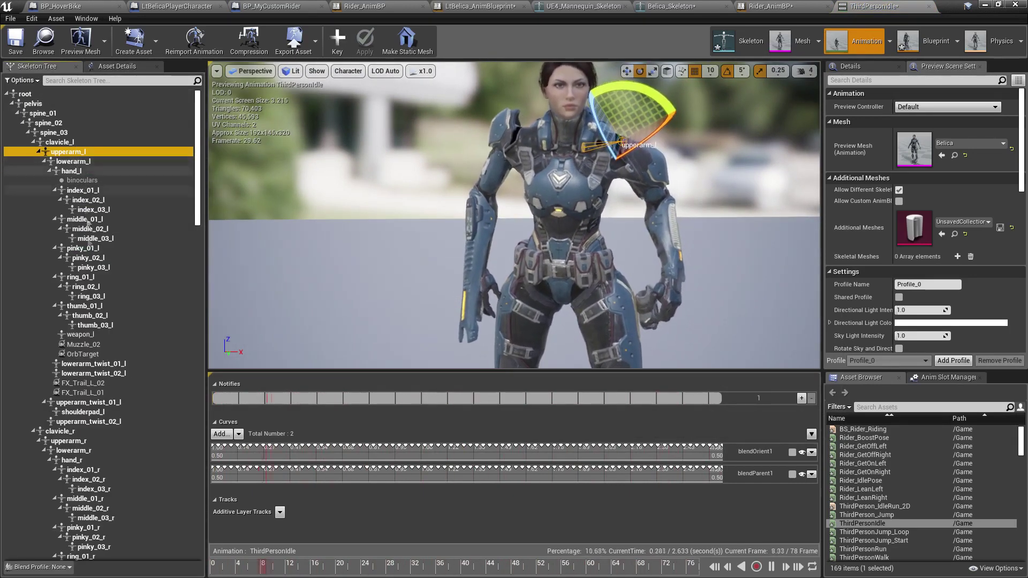
{"action": "right_click", "coordinate": [89, 438]}
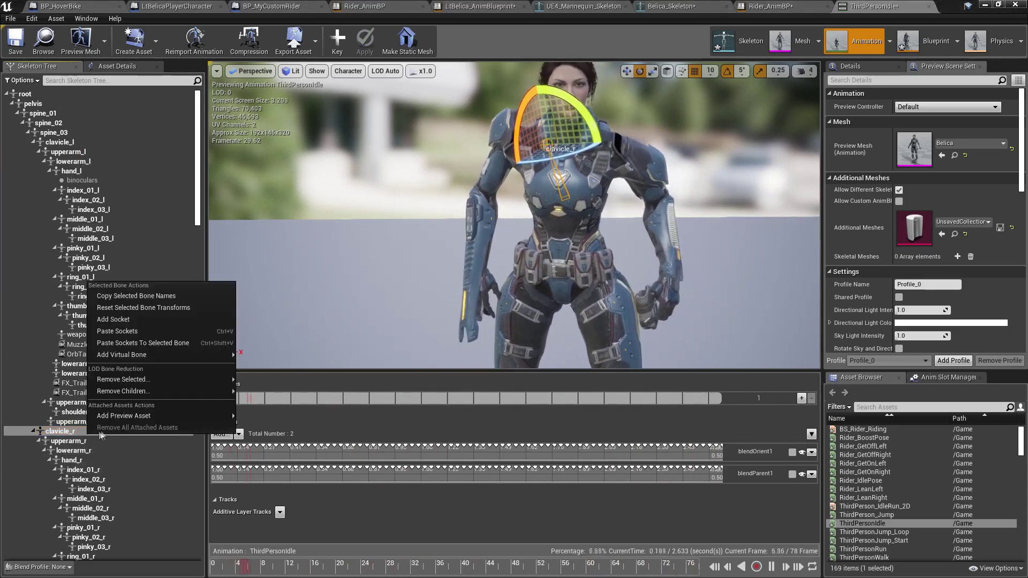
{"action": "mouse_move", "coordinate": [156, 356]}
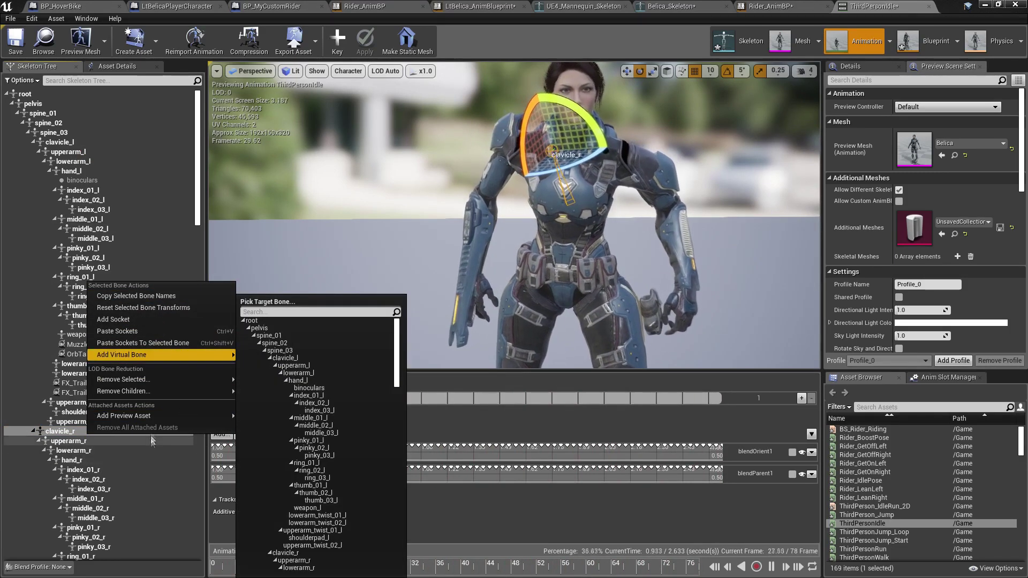
{"action": "left_click", "coordinate": [55, 570]}
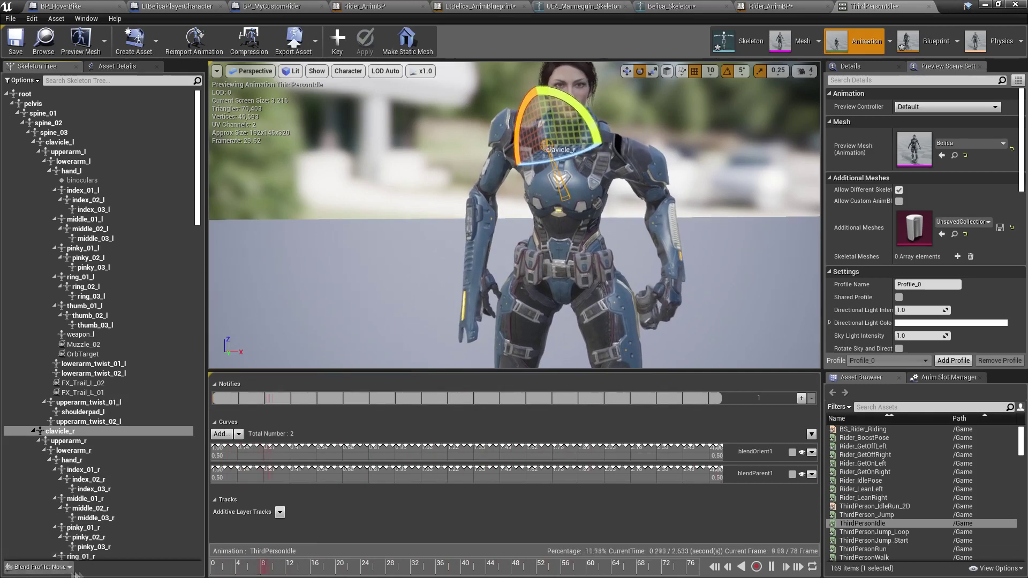
Show the retargeting options for Belica's bones and set clavicle_r's translation retargeting to Skeleton
{"action": "left_click", "coordinate": [23, 81]}
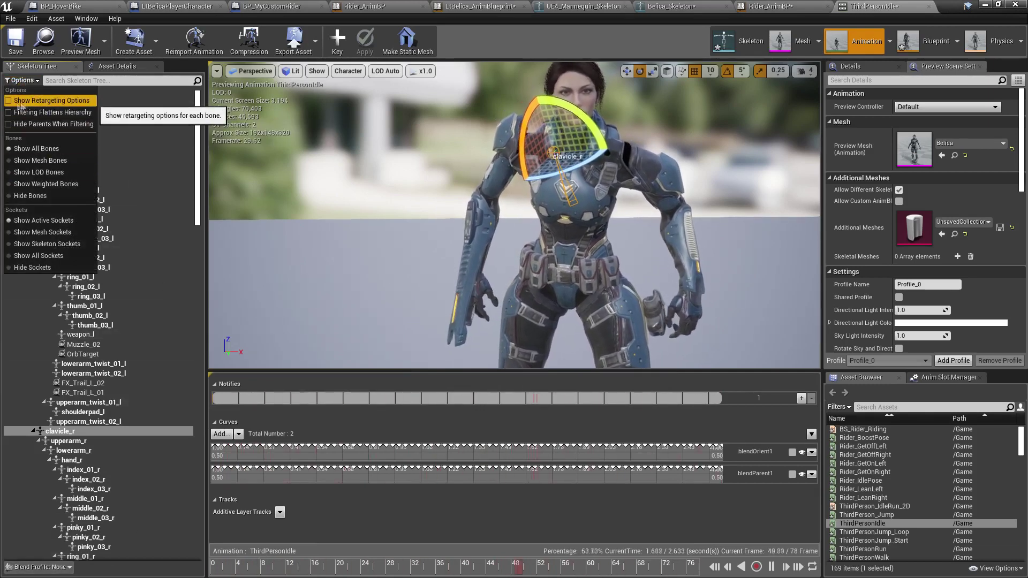
{"action": "left_click", "coordinate": [9, 101]}
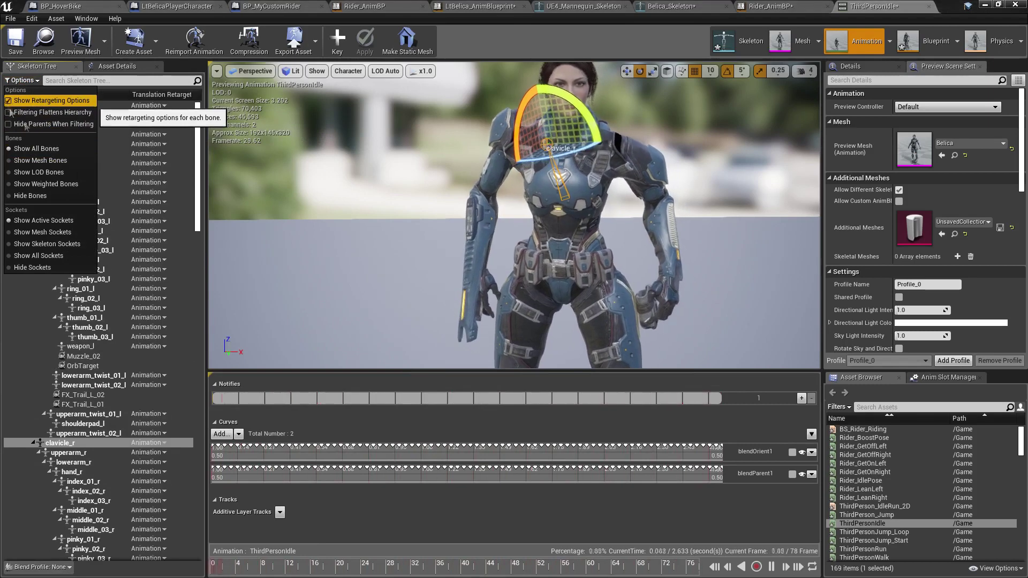
{"action": "left_click", "coordinate": [89, 443]}
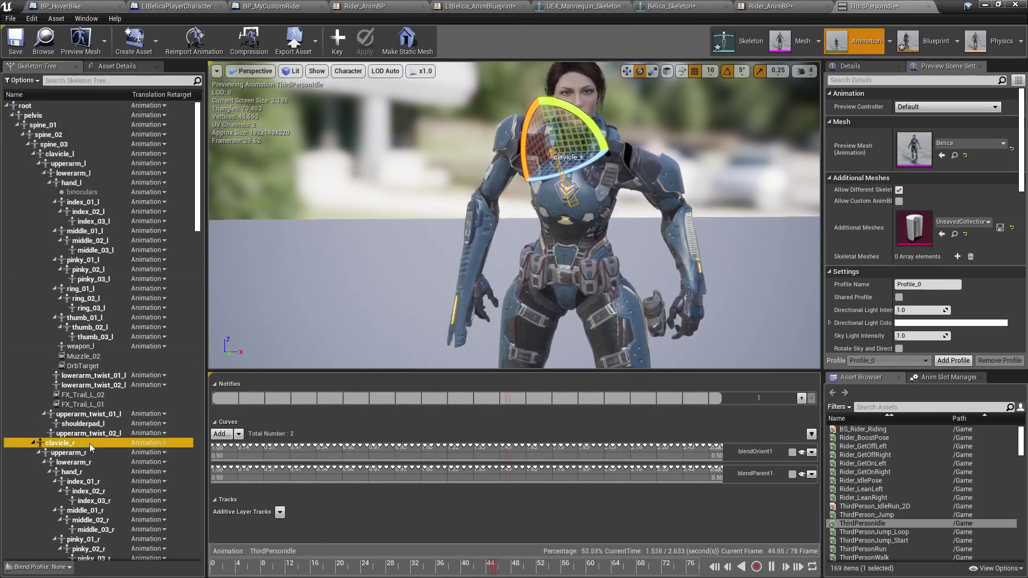
{"action": "left_click", "coordinate": [161, 444]}
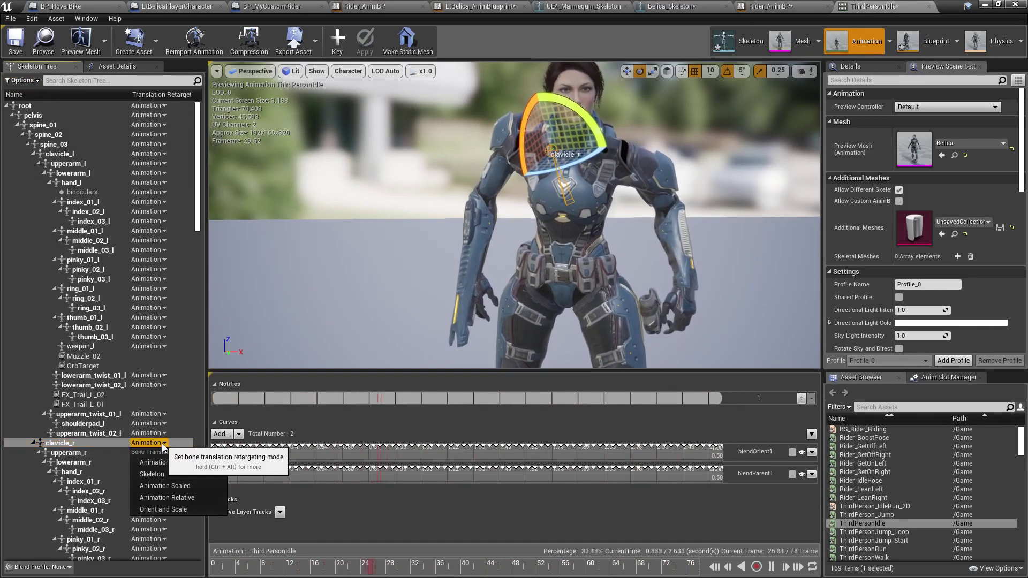
{"action": "left_click", "coordinate": [172, 472]}
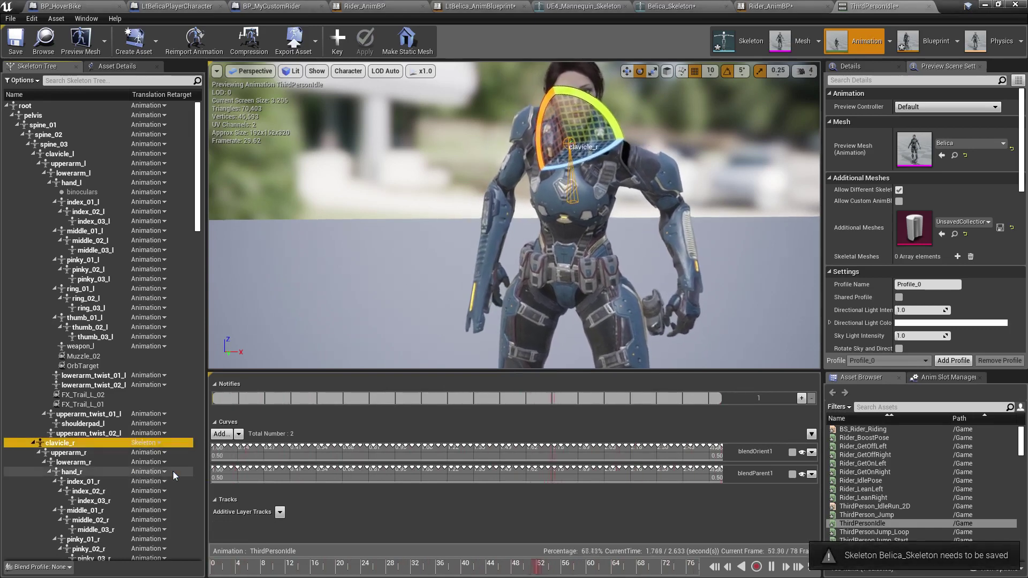
Try Animation Scaled translation retargeting on clavicle_r, and set the bone to Animation instead
{"action": "left_click", "coordinate": [155, 444]}
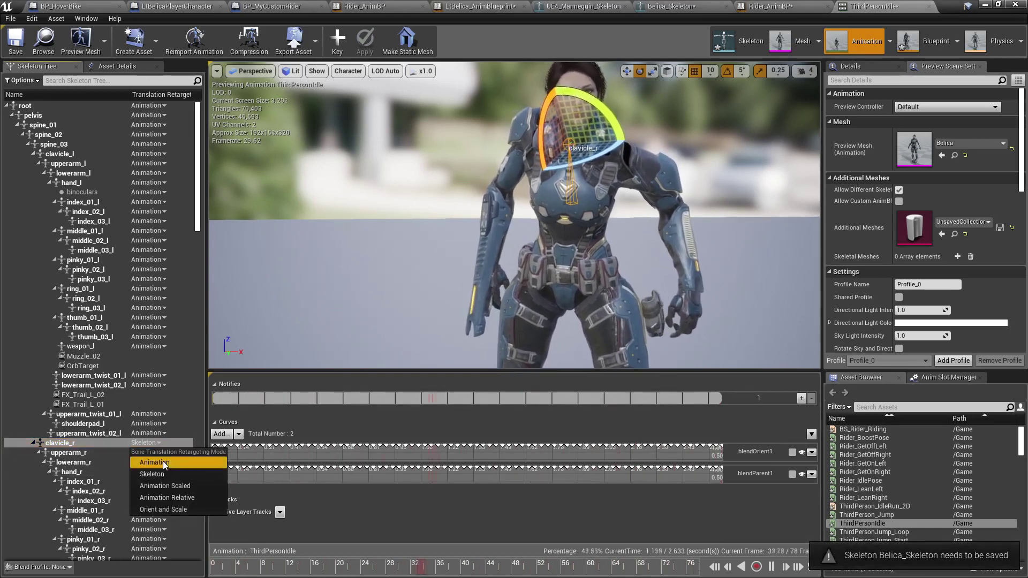
{"action": "left_click", "coordinate": [172, 486]}
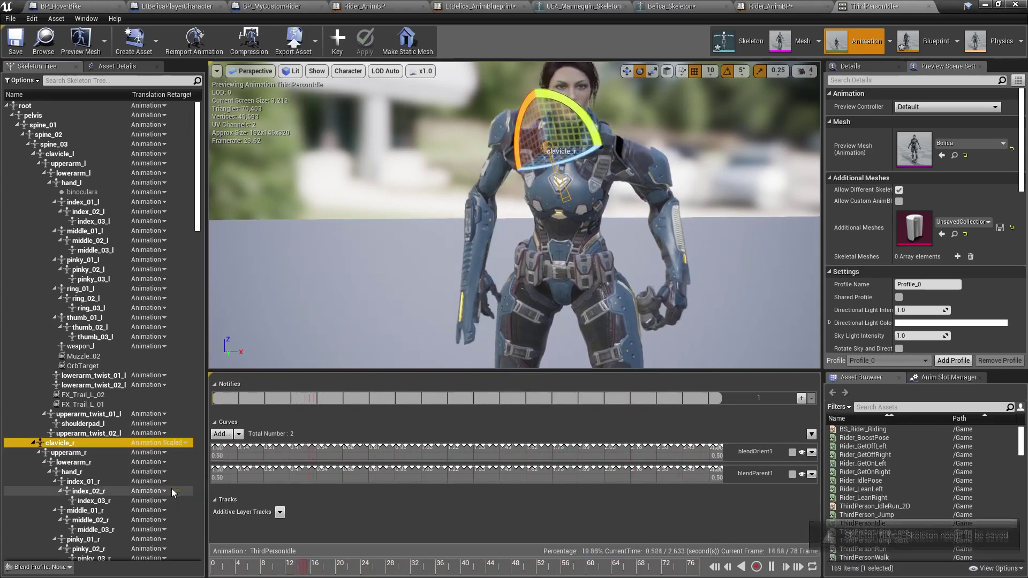
{"action": "left_click", "coordinate": [160, 444]}
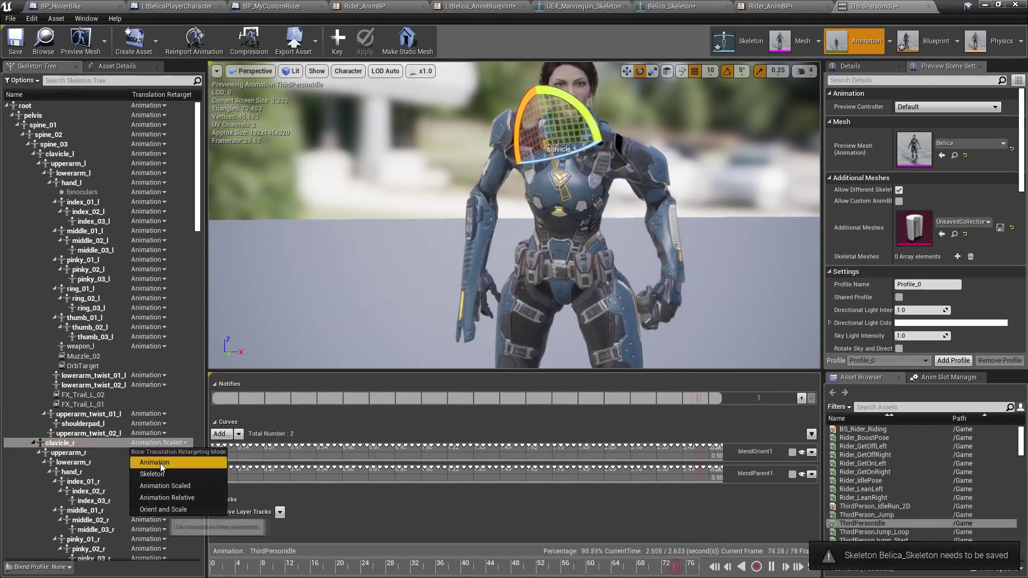
{"action": "left_click", "coordinate": [159, 463]}
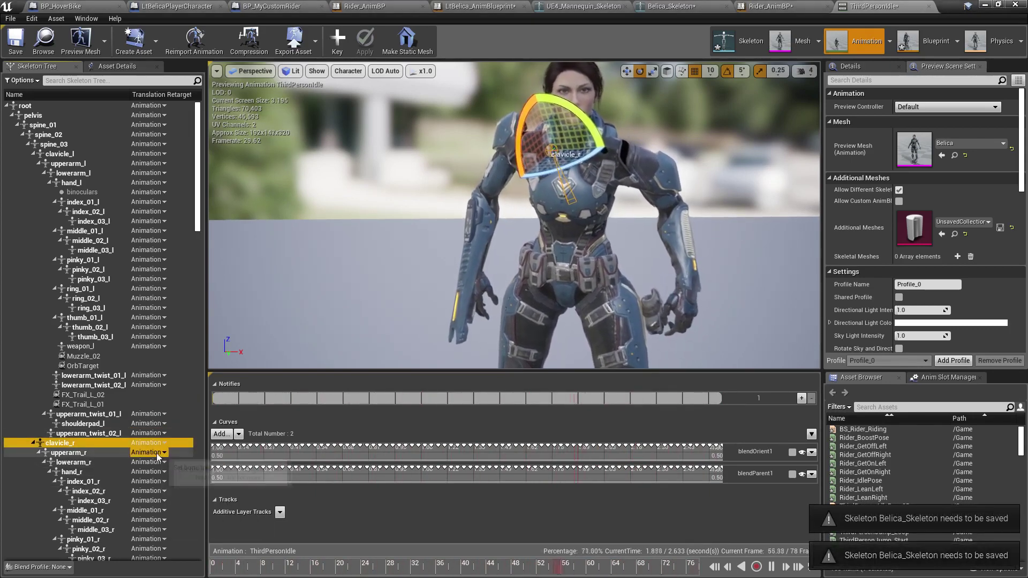
Set the translation retargeting of Belica's upperarm_r bone to Skeleton
{"action": "left_click", "coordinate": [158, 455]}
{"action": "left_click", "coordinate": [100, 452]}
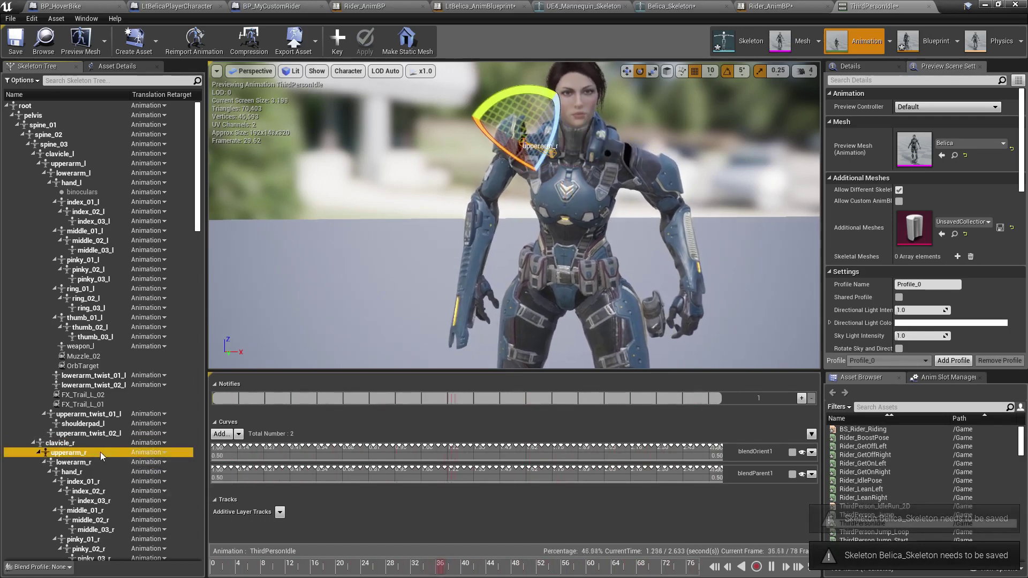
{"action": "left_click", "coordinate": [153, 454]}
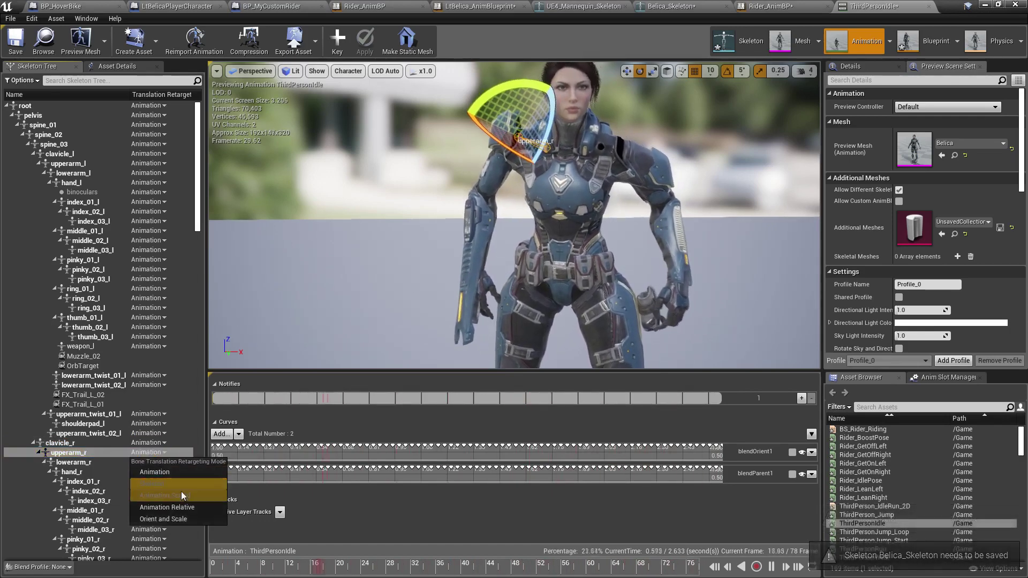
{"action": "left_click", "coordinate": [167, 483]}
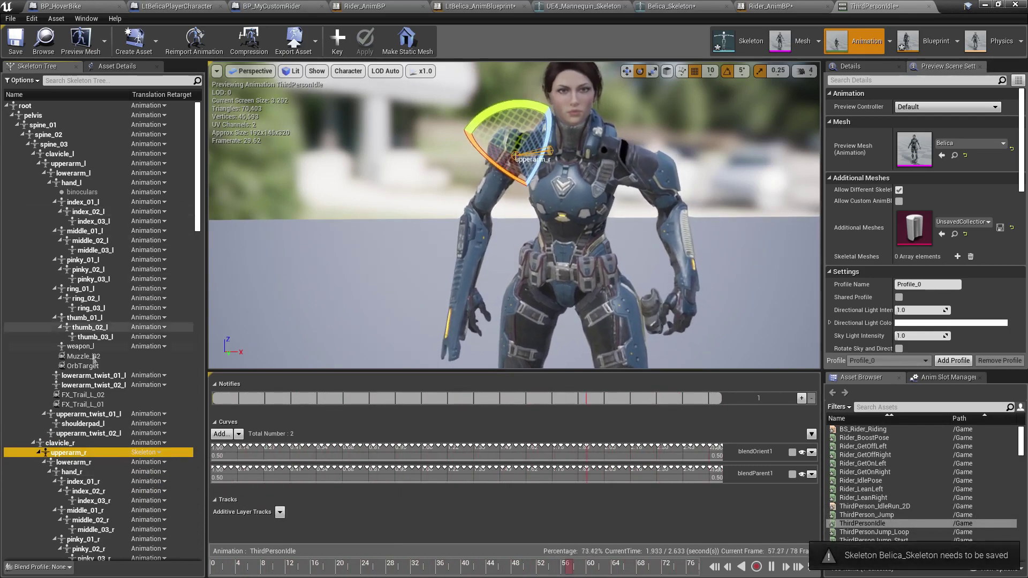
Set the translation retargeting of the matching upperarm_l bone to Skeleton
{"action": "scroll", "coordinate": [102, 403], "scroll_direction": "down", "scroll_amount": 1}
{"action": "scroll", "coordinate": [92, 453], "scroll_direction": "down", "scroll_amount": 4}
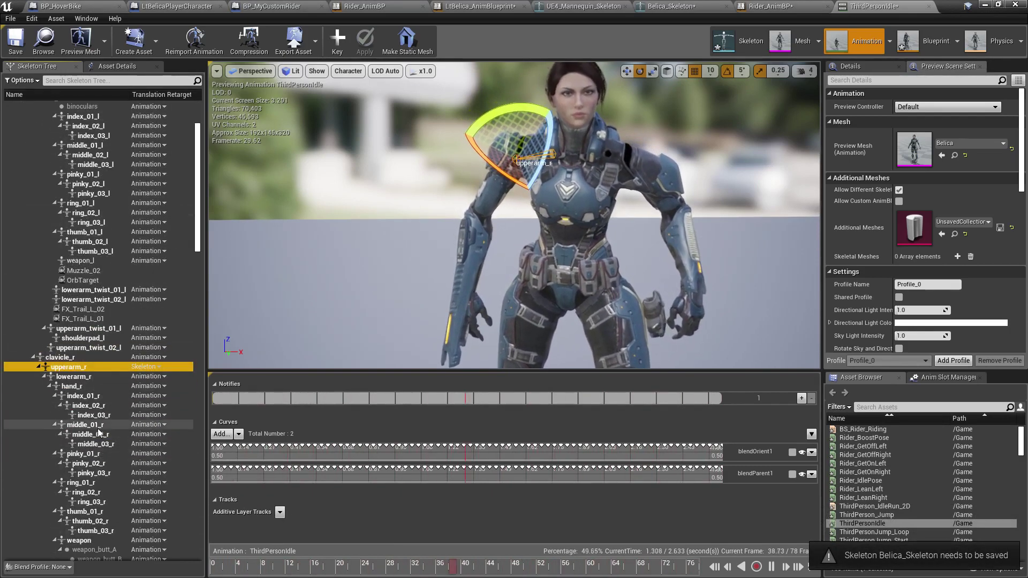
{"action": "scroll", "coordinate": [99, 433], "scroll_direction": "up", "scroll_amount": 4}
{"action": "left_click", "coordinate": [74, 151]}
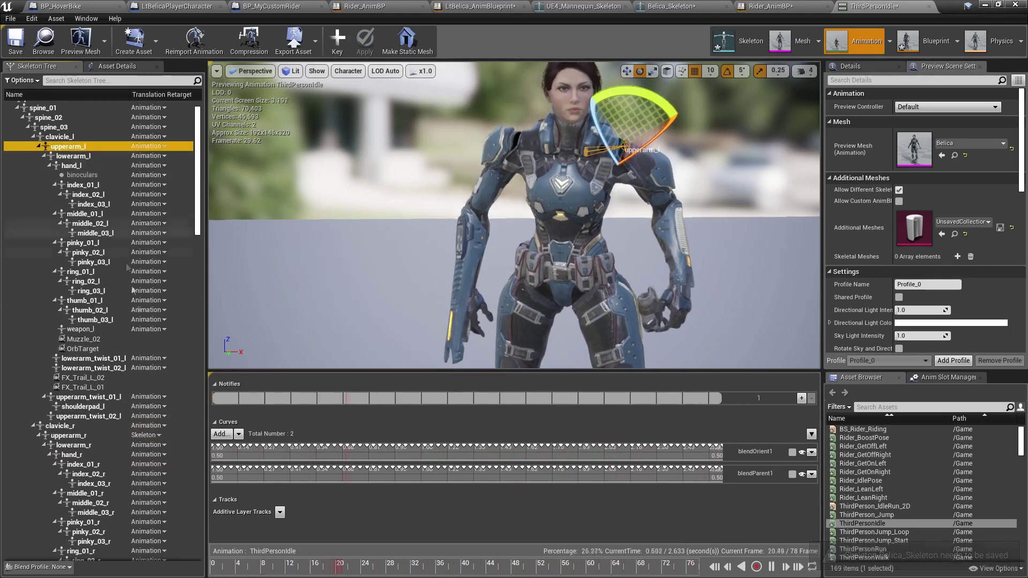
{"action": "left_click", "coordinate": [164, 146]}
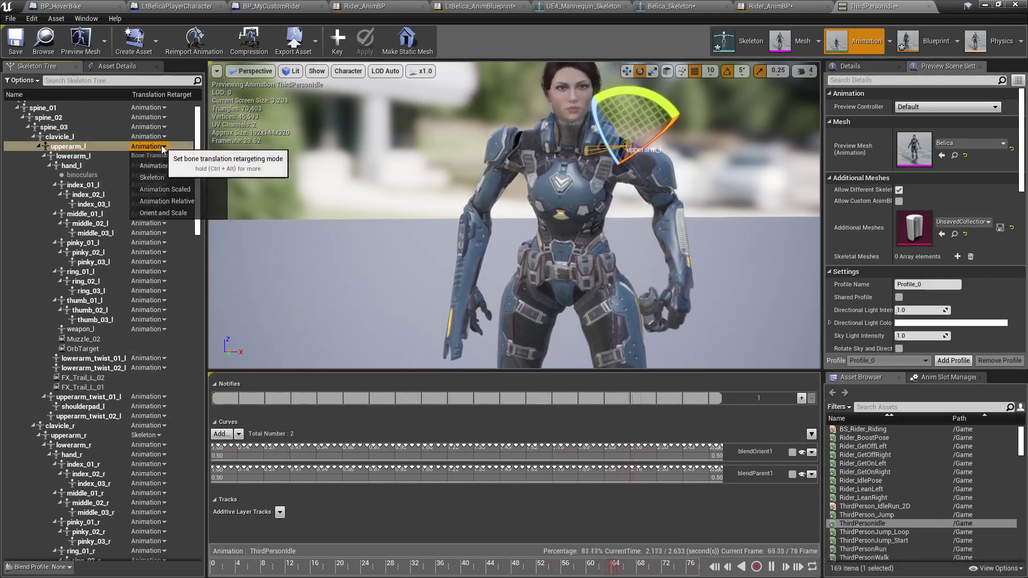
{"action": "left_click", "coordinate": [163, 176]}
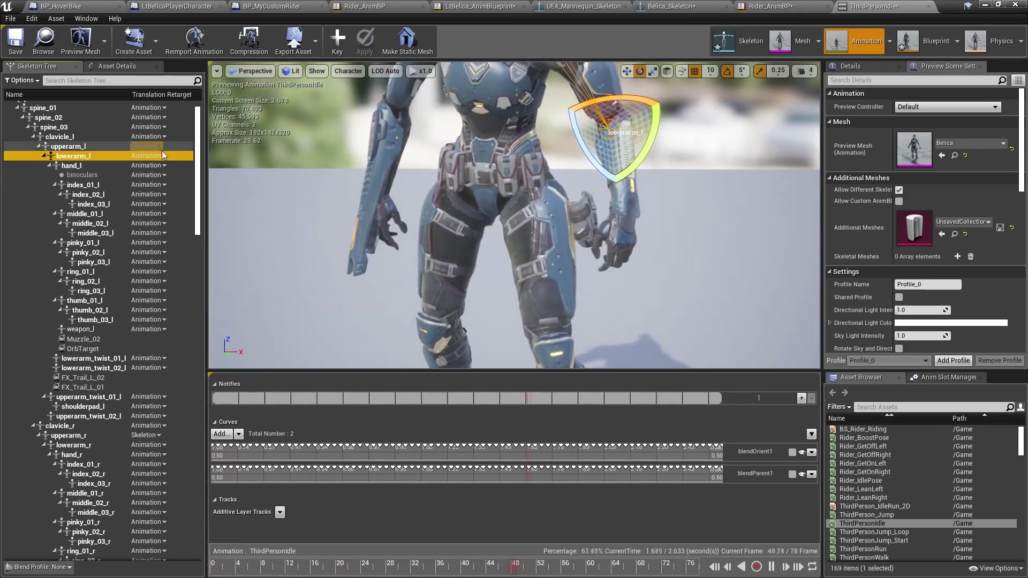
Set the translation retargeting of the lowerarm_l and hand_l bones to Skeleton
{"action": "left_click", "coordinate": [161, 155]}
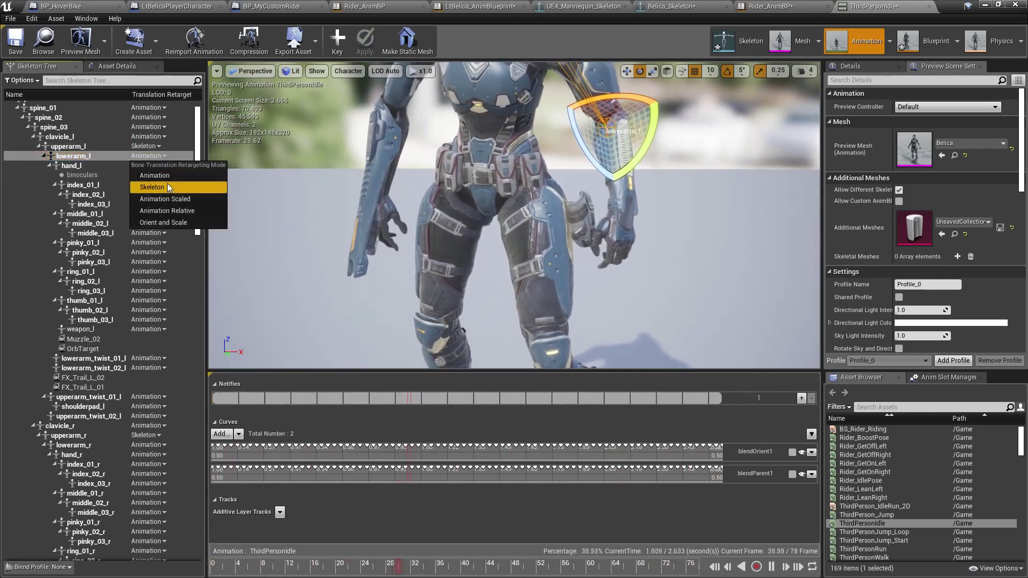
{"action": "left_click", "coordinate": [168, 186]}
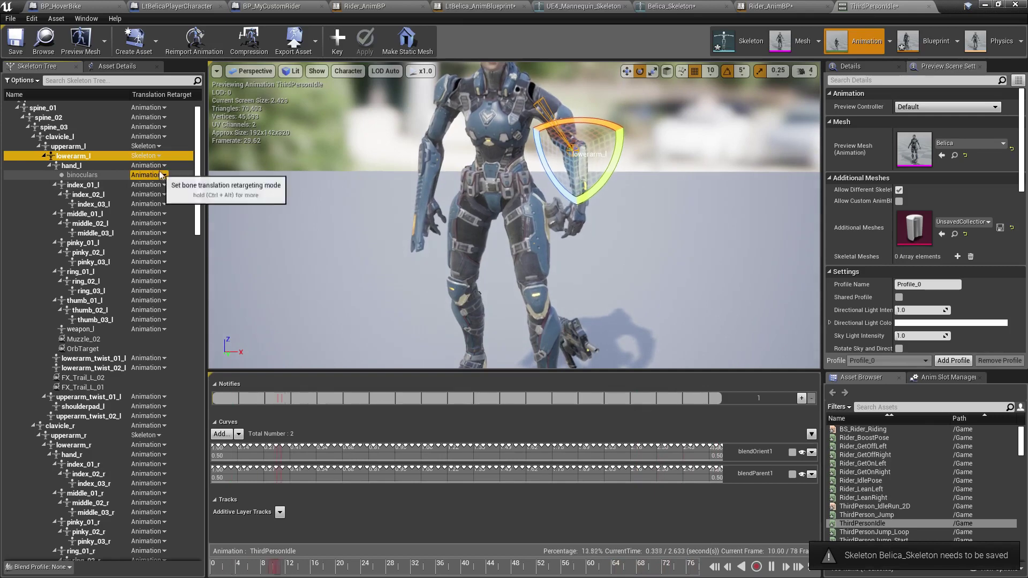
{"action": "left_click", "coordinate": [161, 167]}
{"action": "left_click", "coordinate": [163, 194]}
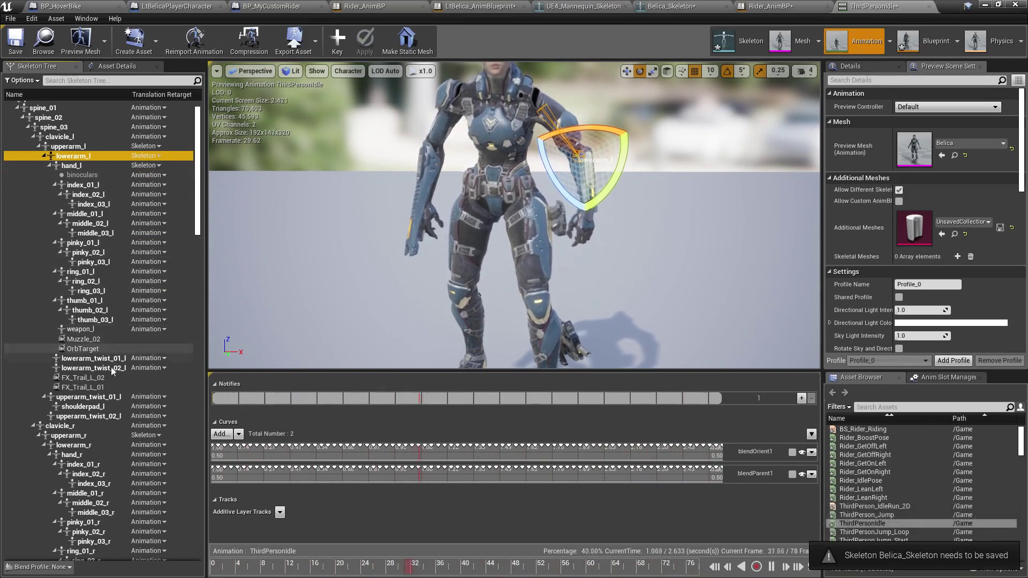
Set the translation retargeting of the lowerarm_r and hand_r bones to Skeleton
{"action": "scroll", "coordinate": [101, 451], "scroll_direction": "down", "scroll_amount": 2}
{"action": "left_click", "coordinate": [92, 411]}
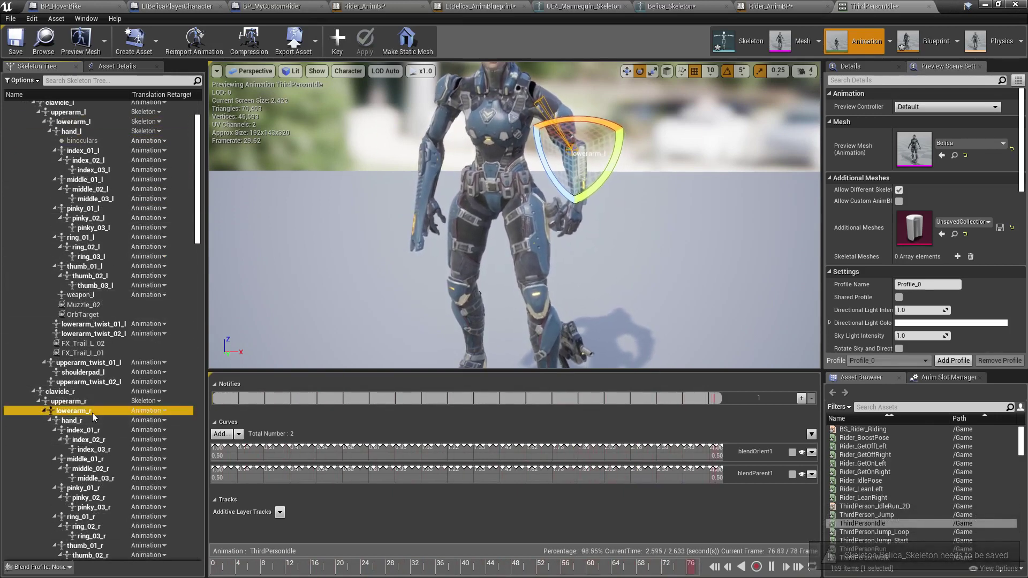
{"action": "left_click", "coordinate": [160, 410]}
{"action": "left_click", "coordinate": [165, 441]}
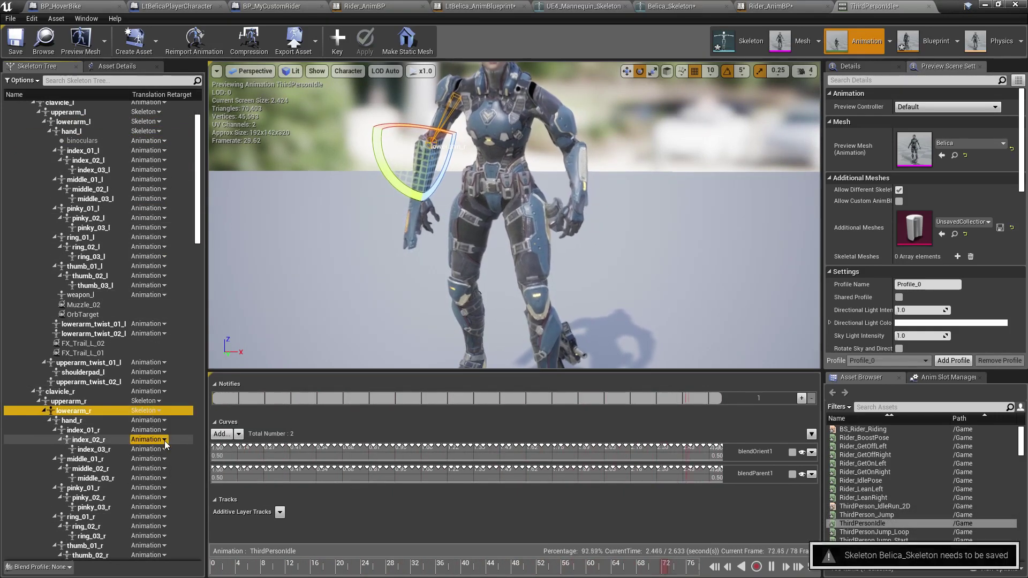
{"action": "left_click", "coordinate": [154, 420]}
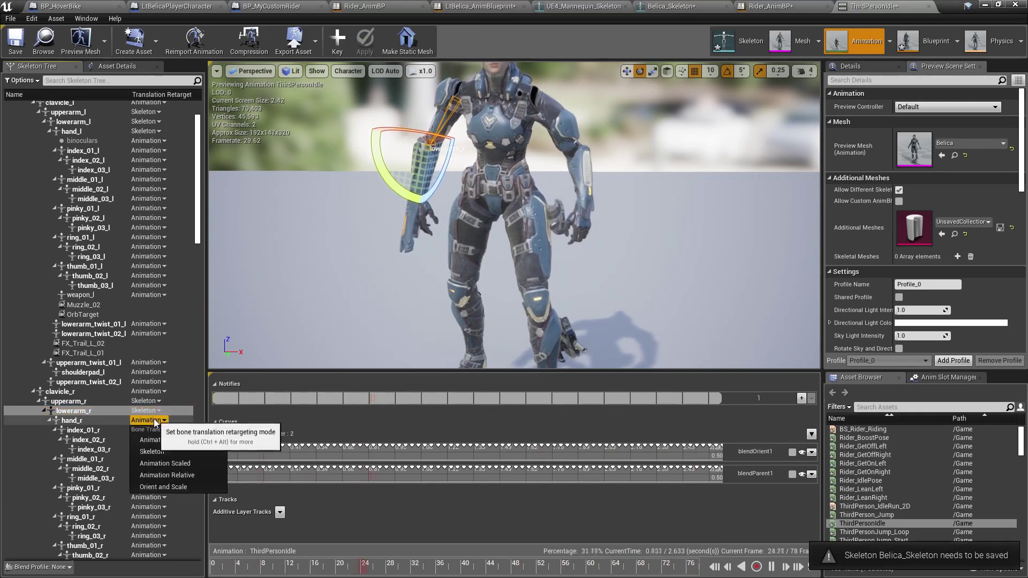
{"action": "left_click", "coordinate": [162, 452]}
Try Skeleton and Orient and Scale translation retargeting on clavicle_l, and return the bone to Animation
{"action": "scroll", "coordinate": [604, 217], "scroll_direction": "down", "scroll_amount": 3}
{"action": "right_click_drag", "start_coordinate": [572, 179], "coordinate": [542, 152]}
{"action": "key", "text": "w"}
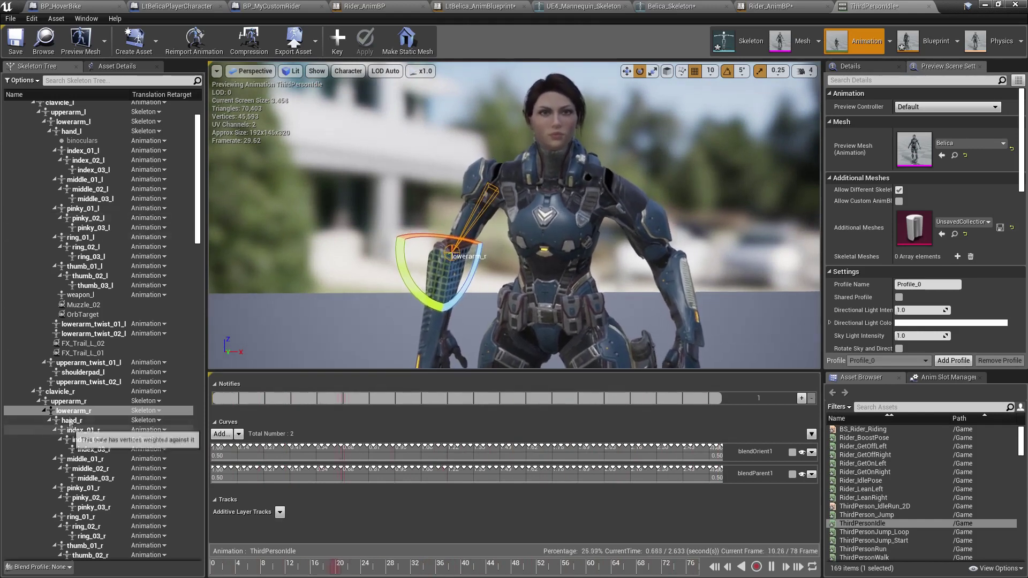
{"action": "left_click", "coordinate": [76, 393]}
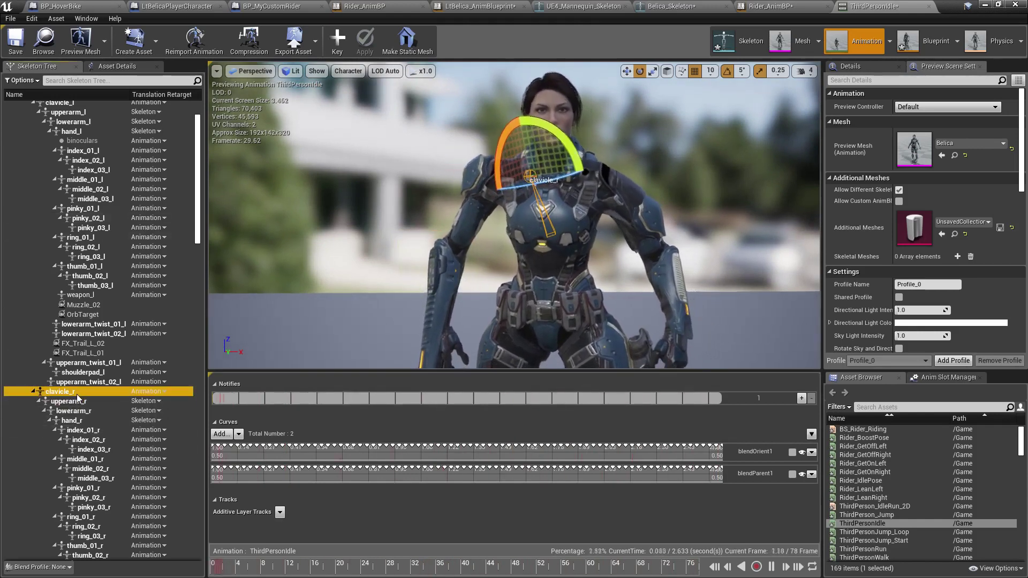
{"action": "scroll", "coordinate": [94, 286], "scroll_direction": "up", "scroll_amount": 1}
{"action": "left_click", "coordinate": [131, 122]}
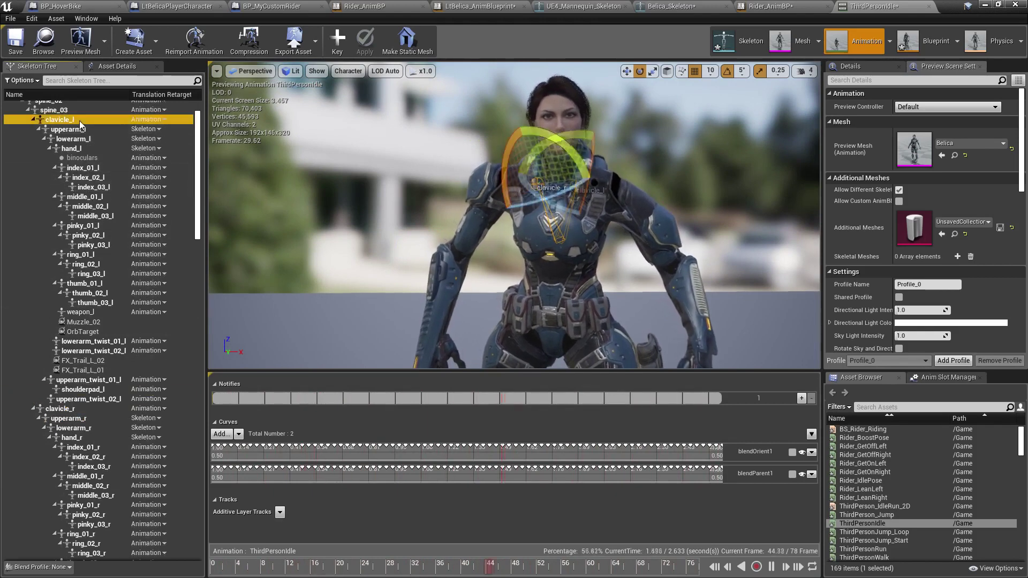
{"action": "left_click", "coordinate": [146, 119]}
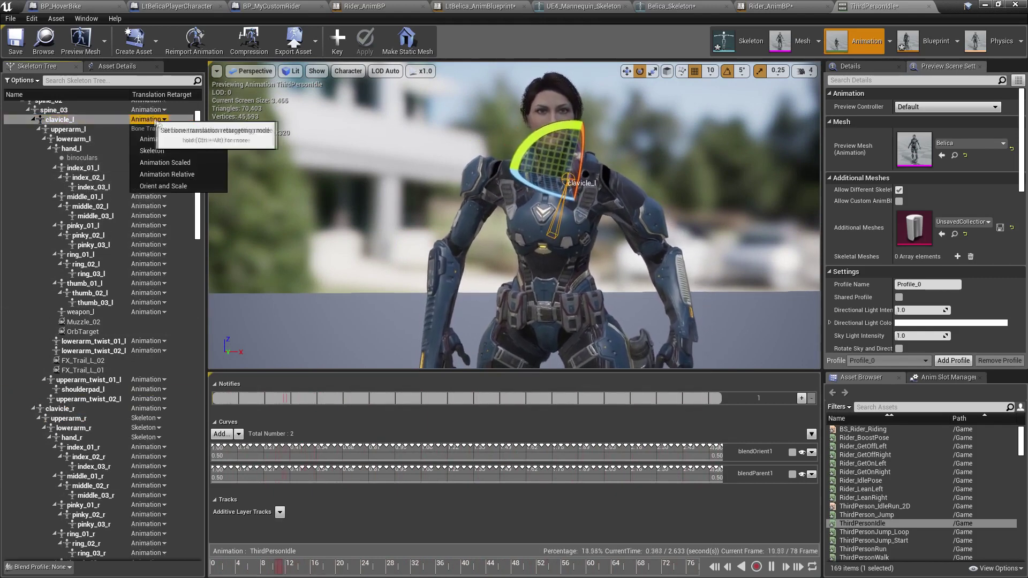
{"action": "left_click", "coordinate": [170, 150]}
{"action": "left_click", "coordinate": [161, 122]}
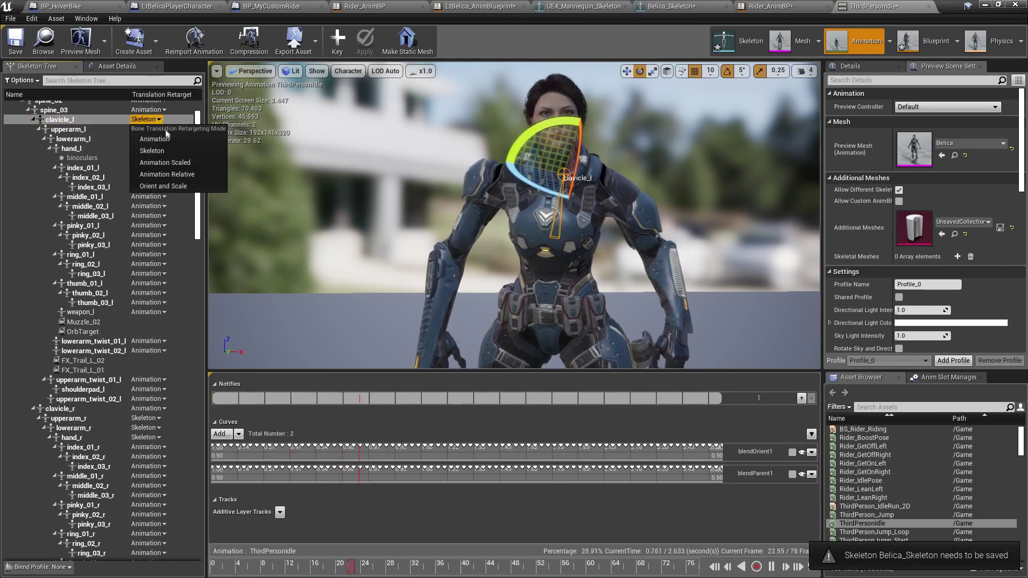
{"action": "left_click", "coordinate": [177, 185]}
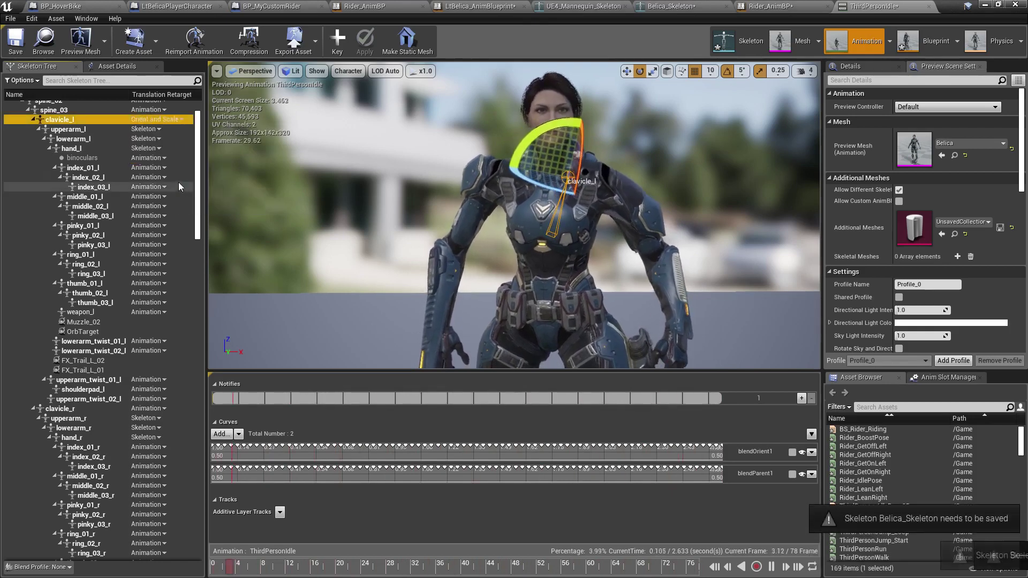
{"action": "left_click", "coordinate": [161, 120]}
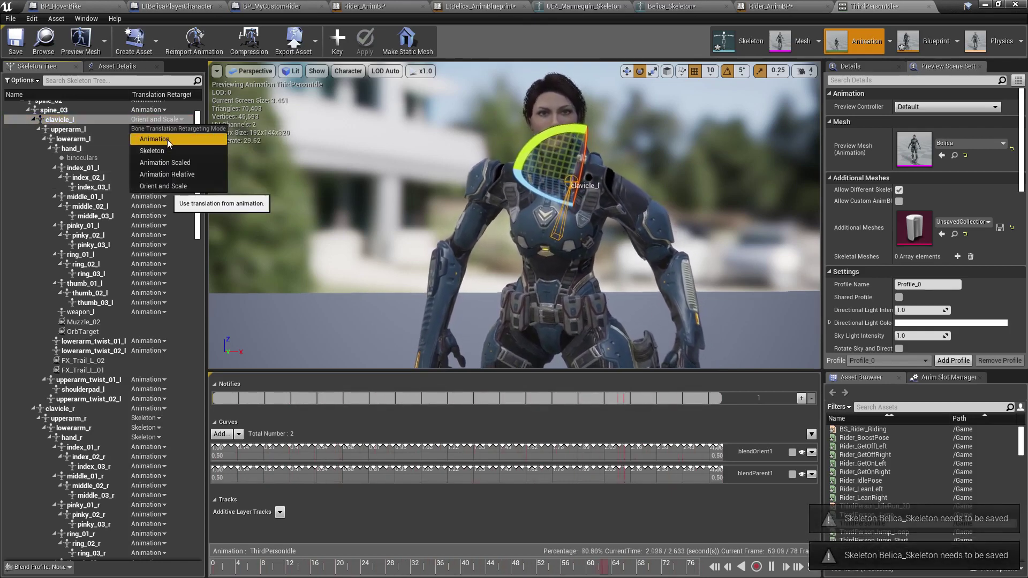
{"action": "left_click", "coordinate": [168, 139]}
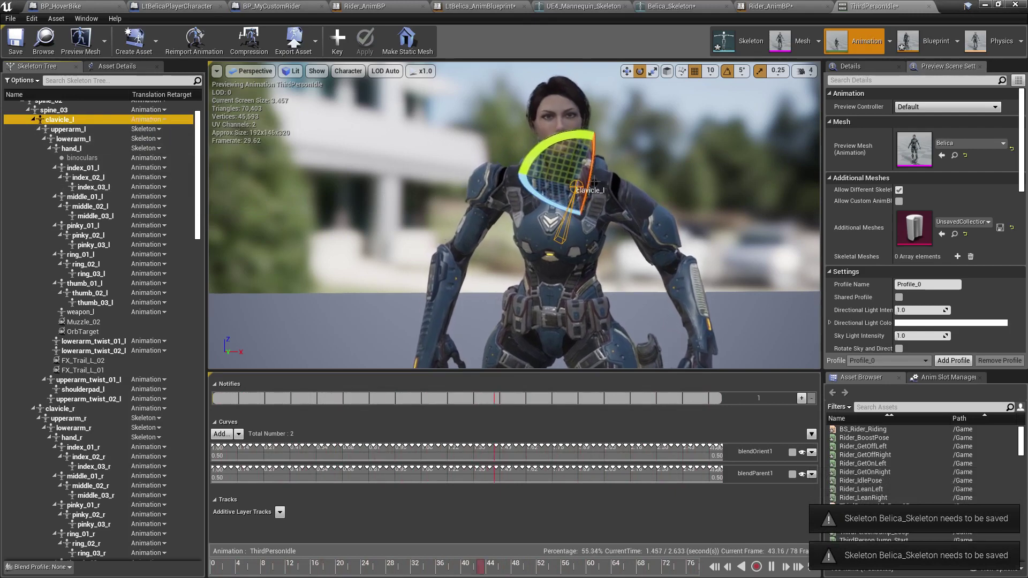
Save the ThirdPersonIdle animation and open the retargeted Rider_IdlePose animation
{"action": "left_click", "coordinate": [892, 453]}
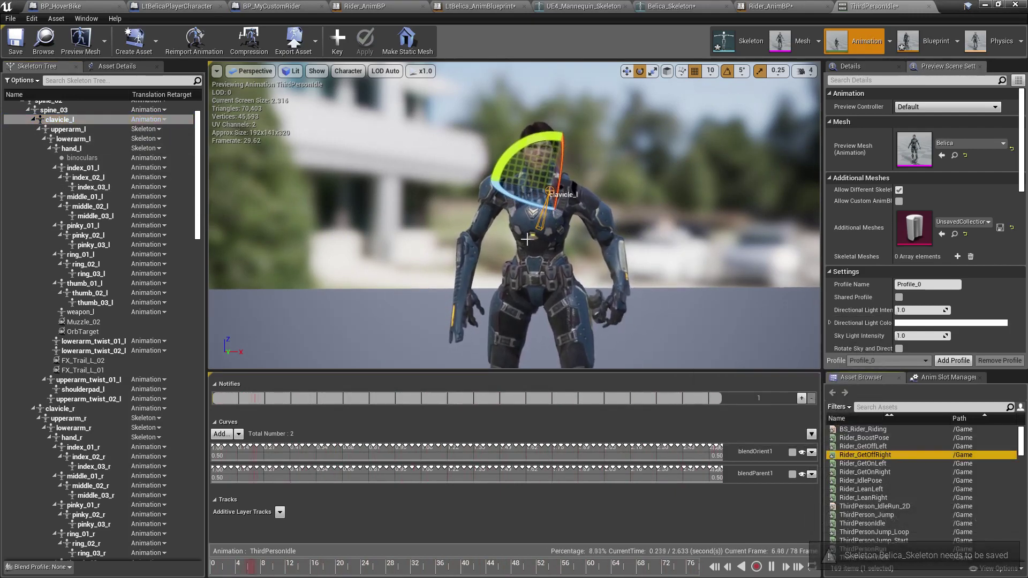
{"action": "left_click", "coordinate": [23, 54]}
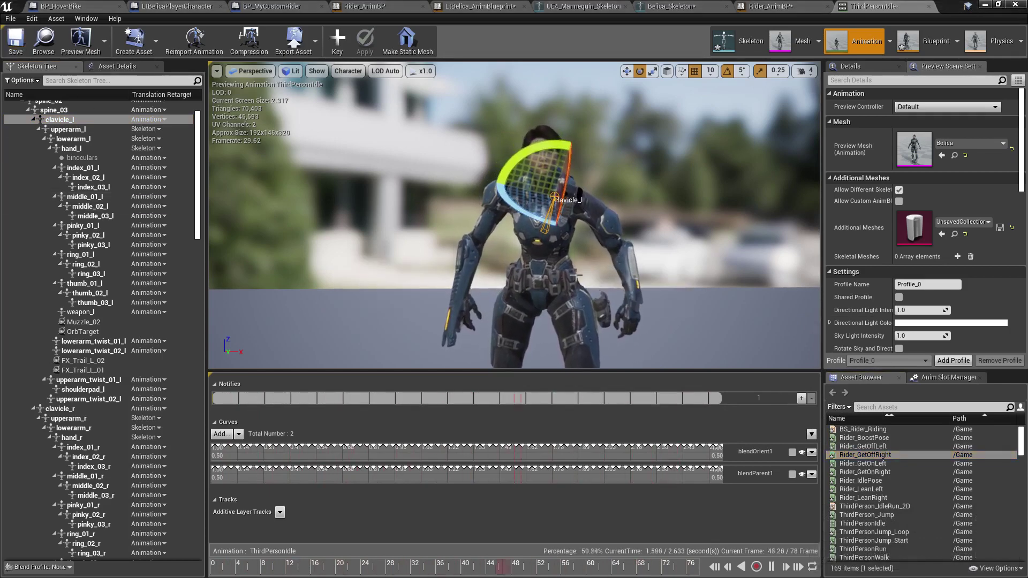
{"action": "double_click", "coordinate": [879, 480]}
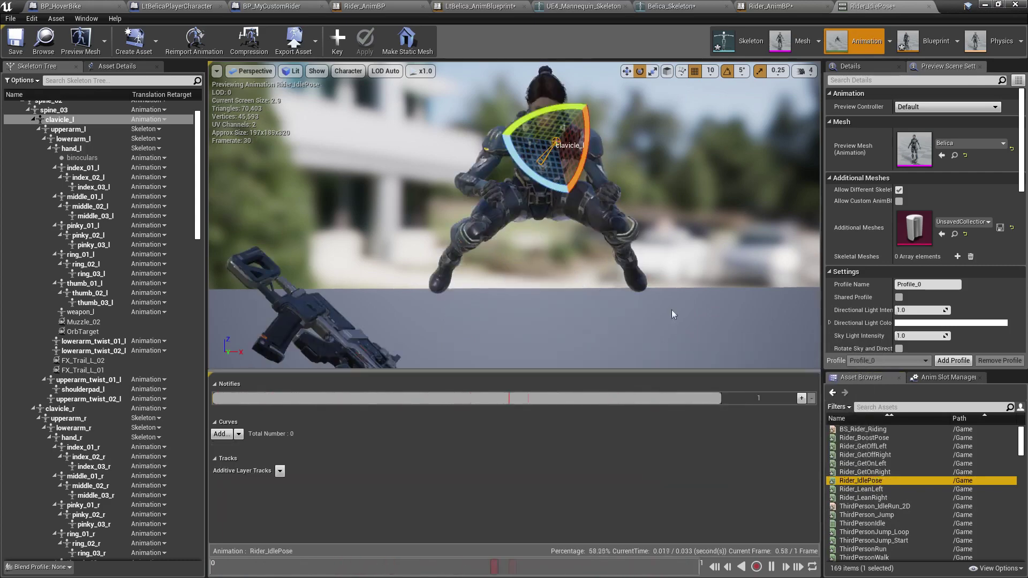
Examine Belica's seated riding pose in Rider_IdlePose from several sides
{"action": "right_click_drag", "start_coordinate": [661, 252], "coordinate": [278, 316]}
{"action": "key", "text": "w"}
{"action": "key", "text": "w"}
{"action": "key", "text": "w"}
{"action": "key", "text": "e"}
{"action": "key", "text": "a"}
{"action": "key", "text": "w"}
{"action": "key", "text": "s"}
{"action": "key", "text": "d"}
{"action": "key", "text": "d"}
{"action": "key", "text": "d"}
{"action": "key", "text": "d"}
{"action": "key", "text": "w"}
{"action": "key", "text": "s"}
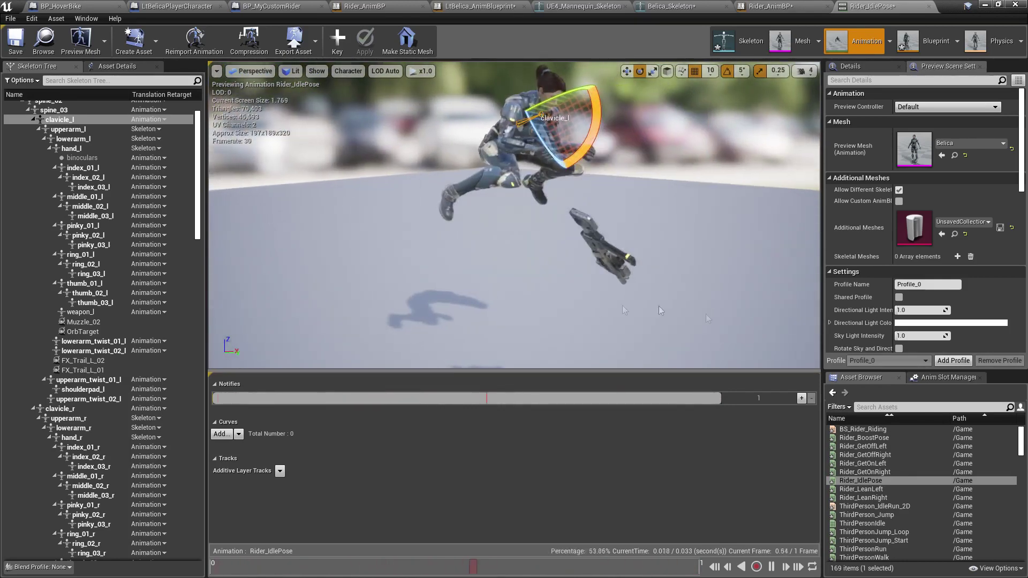
Open the BS_Rider_Riding blend space, frame Belica in its preview and clear the bone selection
{"action": "double_click", "coordinate": [881, 430]}
{"action": "middle_click_drag", "start_coordinate": [574, 248], "coordinate": [621, 206]}
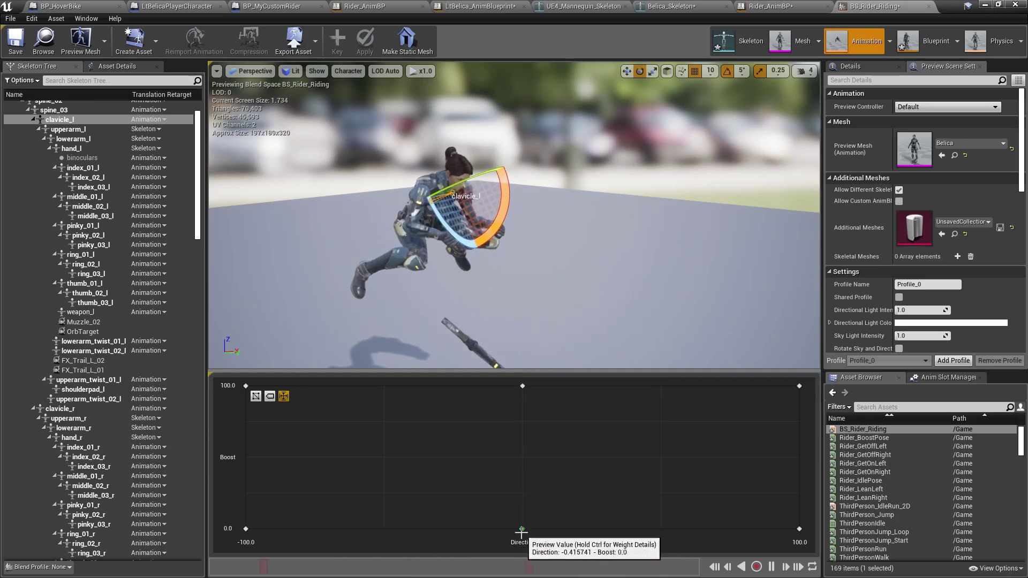
{"action": "right_click_drag", "start_coordinate": [514, 278], "coordinate": [568, 278]}
{"action": "key", "text": "f"}
{"action": "scroll", "coordinate": [561, 246], "scroll_direction": "down", "scroll_amount": 5}
{"action": "scroll", "coordinate": [584, 249], "scroll_direction": "down", "scroll_amount": 2}
{"action": "left_click", "coordinate": [605, 252]}
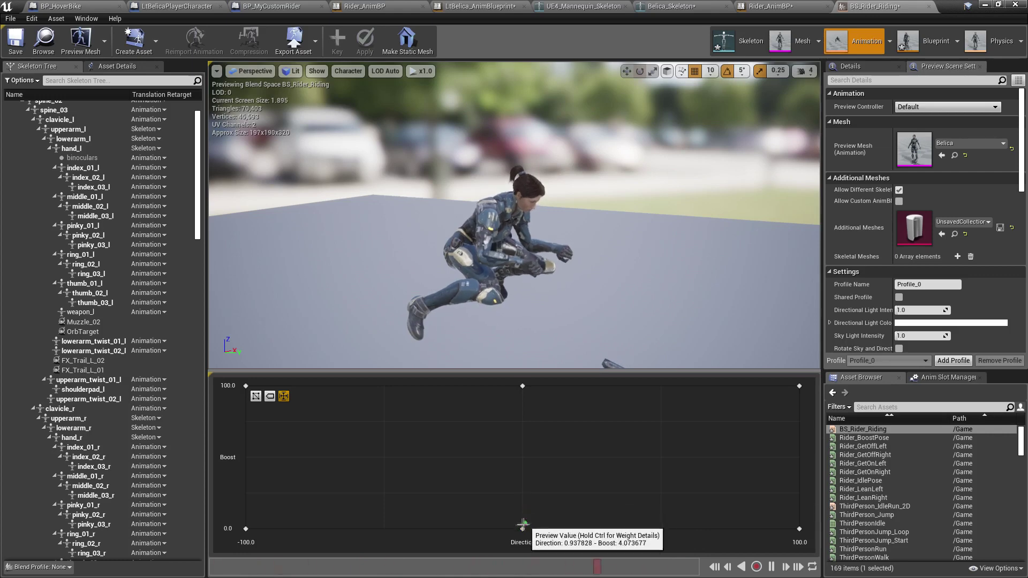
Preview Belica's riding poses at different Direction and Boost values and view them from another side
{"action": "mouse_move", "coordinate": [527, 509]}
{"action": "left_mouse_down"}
{"action": "mouse_move", "coordinate": [516, 375]}
{"action": "mouse_move", "coordinate": [527, 521]}
{"action": "mouse_move", "coordinate": [296, 521]}
{"action": "mouse_move", "coordinate": [751, 505]}
{"action": "mouse_move", "coordinate": [452, 497]}
{"action": "mouse_move", "coordinate": [735, 517]}
{"action": "mouse_move", "coordinate": [378, 482]}
{"action": "mouse_move", "coordinate": [246, 502]}
{"action": "left_mouse_up"}
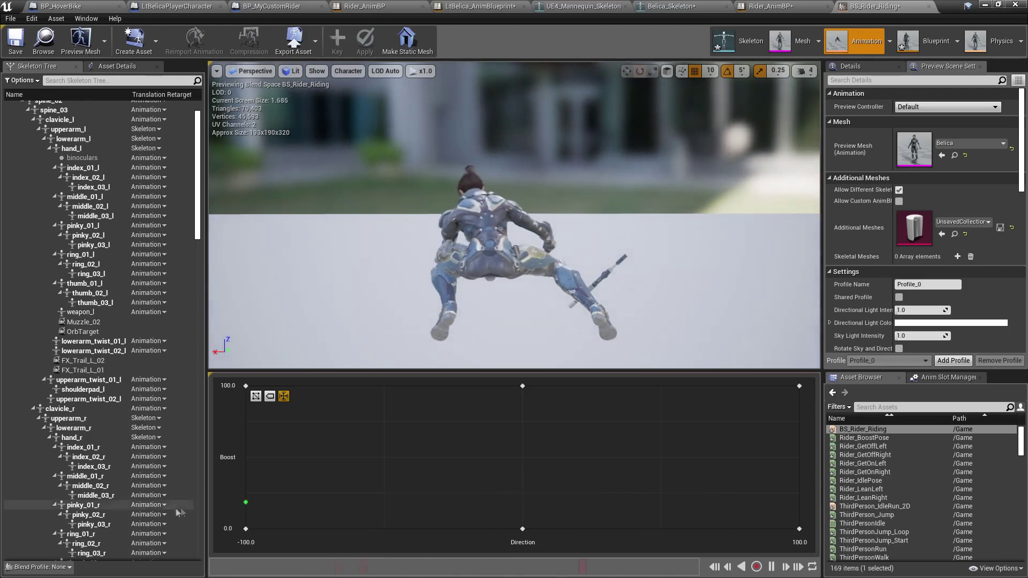
{"action": "left_click_drag", "start_coordinate": [462, 527], "coordinate": [653, 525]}
{"action": "mouse_move", "coordinate": [764, 310]}
{"action": "left_mouse_down", "text": "alt"}
{"action": "mouse_move", "coordinate": [670, 342]}
{"action": "mouse_move", "coordinate": [584, 289]}
{"action": "mouse_move", "coordinate": [563, 308]}
{"action": "mouse_move", "coordinate": [589, 267]}
{"action": "mouse_move", "coordinate": [643, 257]}
{"action": "mouse_move", "coordinate": [471, 279]}
{"action": "mouse_move", "coordinate": [632, 306]}
{"action": "mouse_move", "coordinate": [600, 348]}
{"action": "mouse_move", "coordinate": [509, 316]}
{"action": "mouse_move", "coordinate": [557, 268]}
{"action": "mouse_move", "coordinate": [600, 262]}
{"action": "mouse_move", "coordinate": [520, 274]}
{"action": "mouse_move", "coordinate": [482, 332]}
{"action": "mouse_move", "coordinate": [557, 289]}
{"action": "mouse_move", "coordinate": [535, 252]}
{"action": "mouse_move", "coordinate": [529, 262]}
{"action": "left_mouse_up", "text": "alt"}
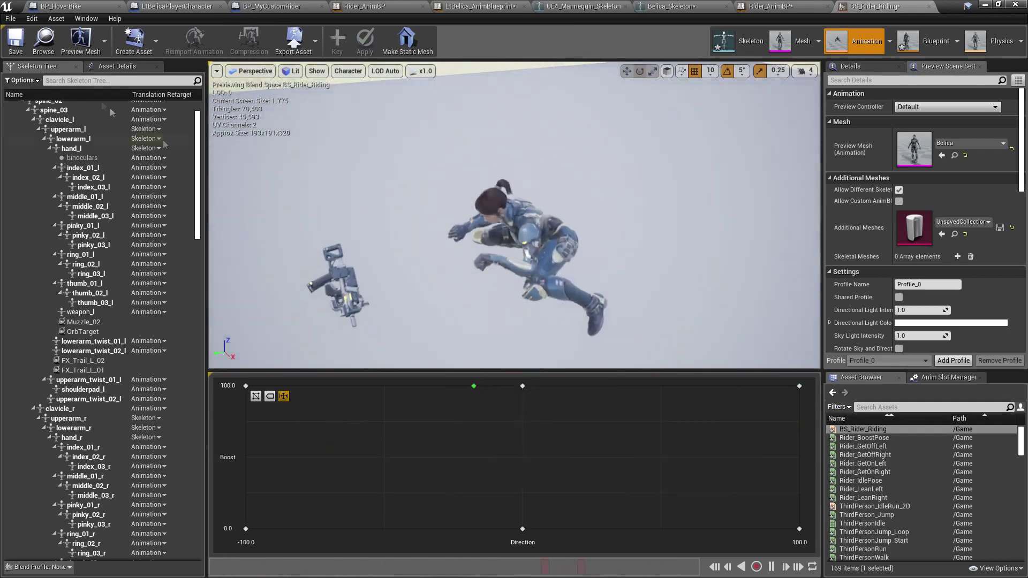
Save the BS_Rider_Riding blend space and switch to the LtBelicaPlayerCharacter blueprint
{"action": "left_click", "coordinate": [14, 51]}
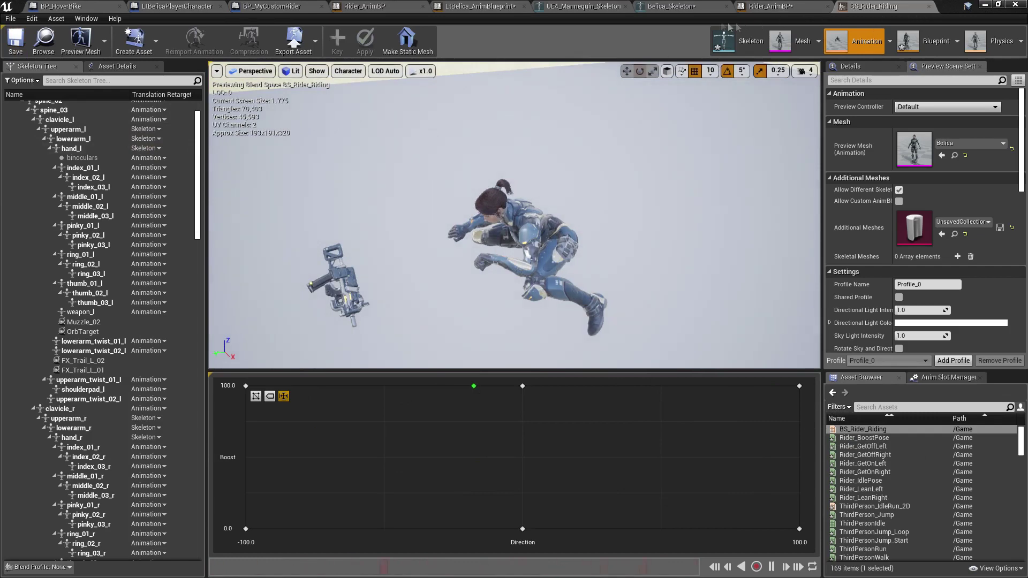
{"action": "left_click", "coordinate": [470, 6]}
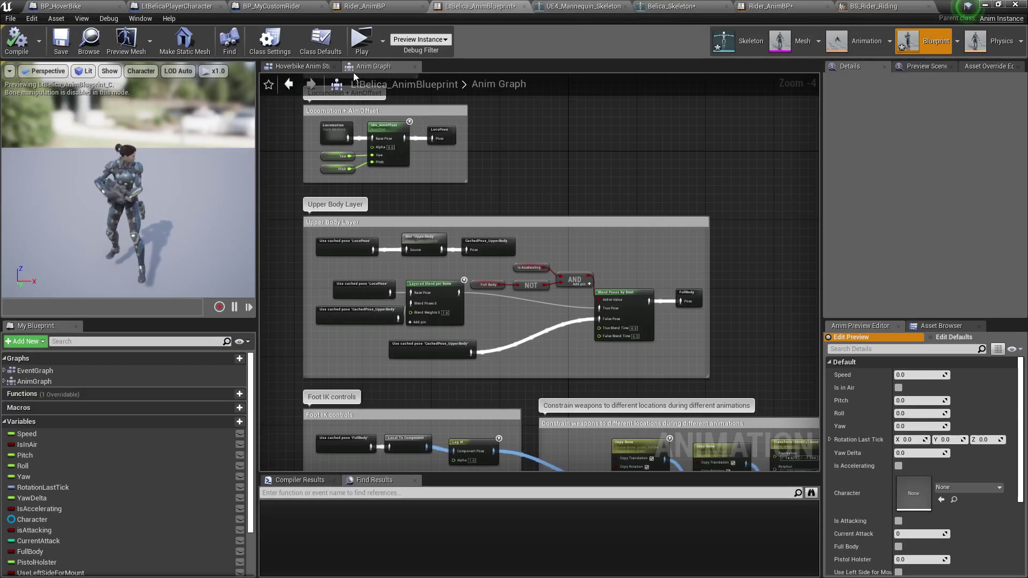
{"action": "left_click", "coordinate": [177, 6]}
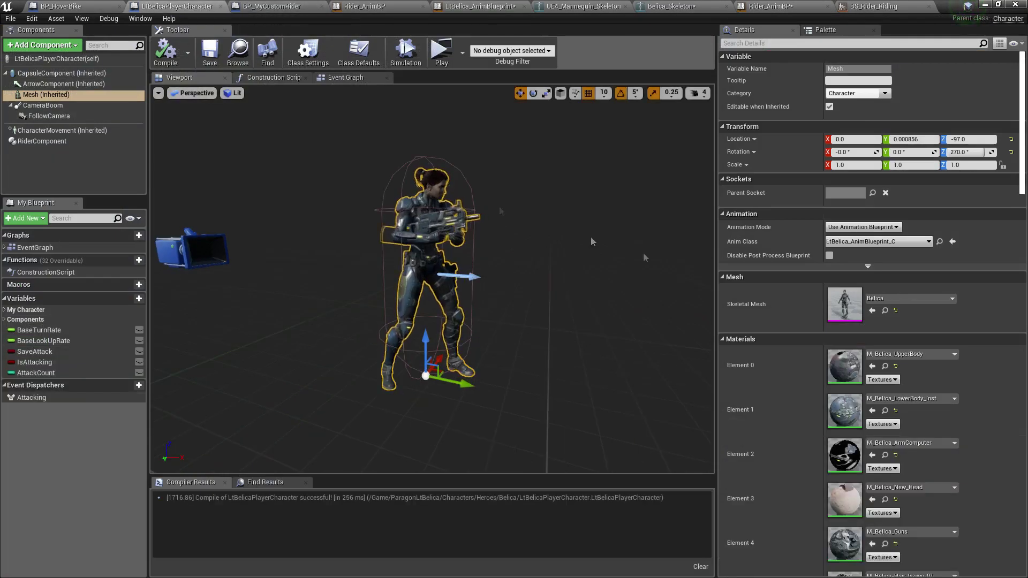
Open the Belica version of Rider_AnimBP and locate its asset in the Content Browser
{"action": "left_click", "coordinate": [877, 241]}
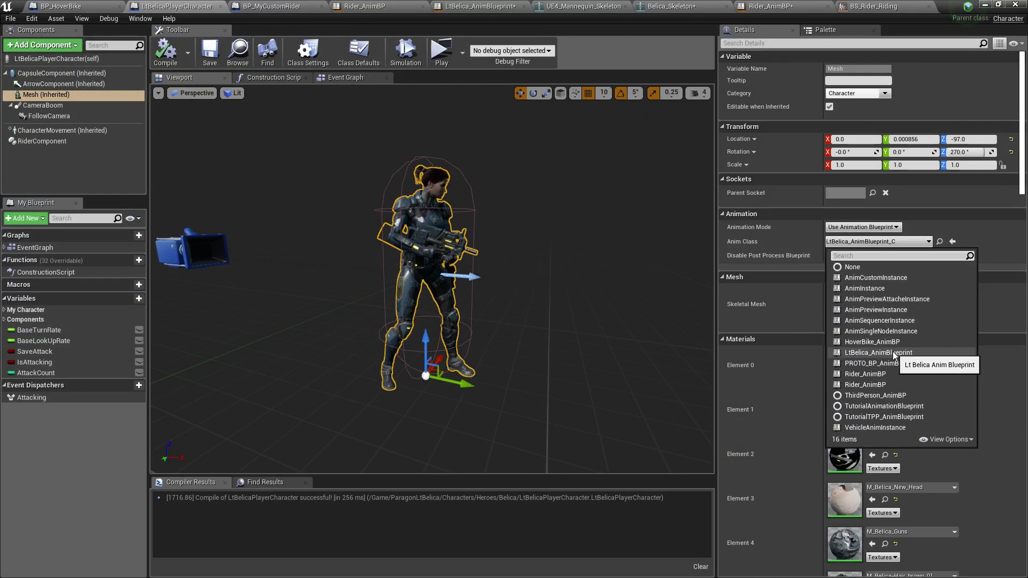
{"action": "left_click", "coordinate": [943, 103]}
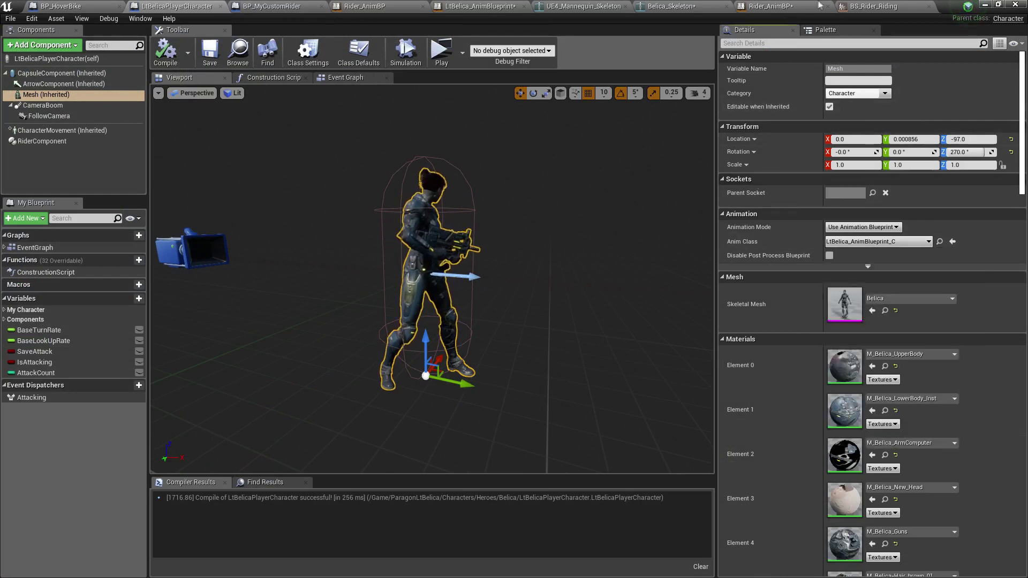
{"action": "left_click", "coordinate": [853, 10]}
{"action": "left_click", "coordinate": [769, 7]}
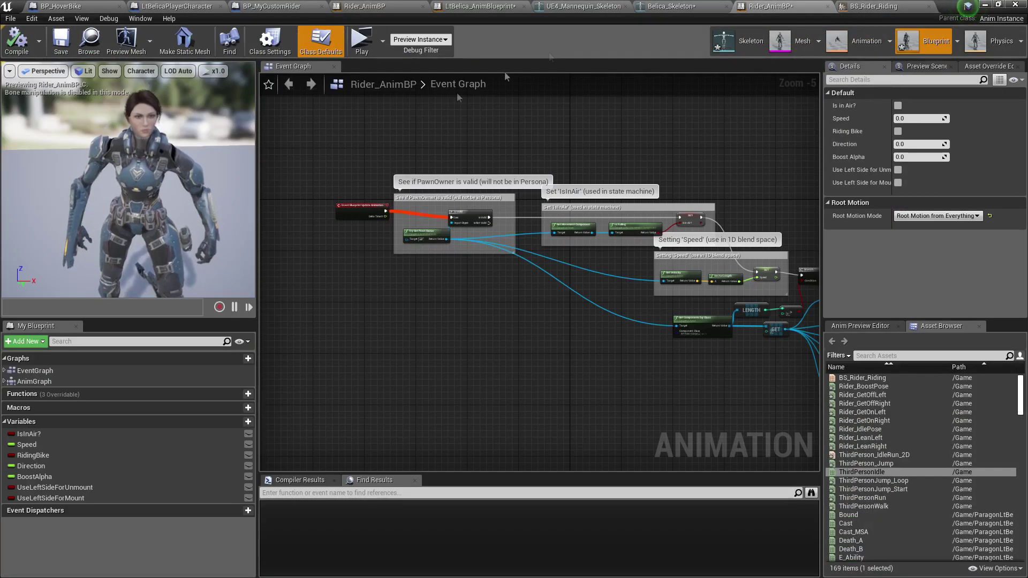
{"action": "scroll", "coordinate": [460, 399], "scroll_direction": "down", "scroll_amount": 2}
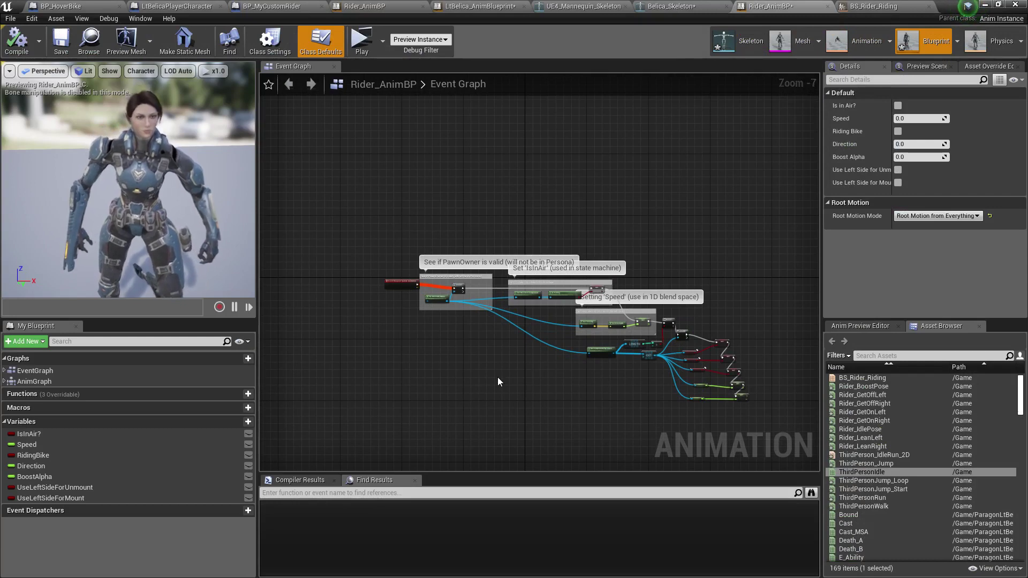
{"action": "key", "text": "ctrl+b"}
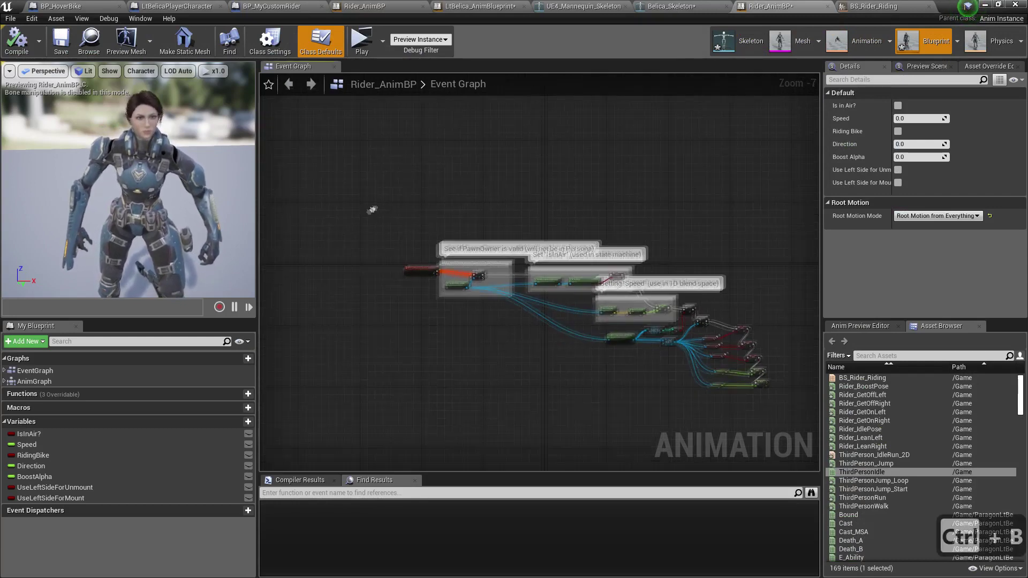
{"action": "key", "text": "ctrl+b"}
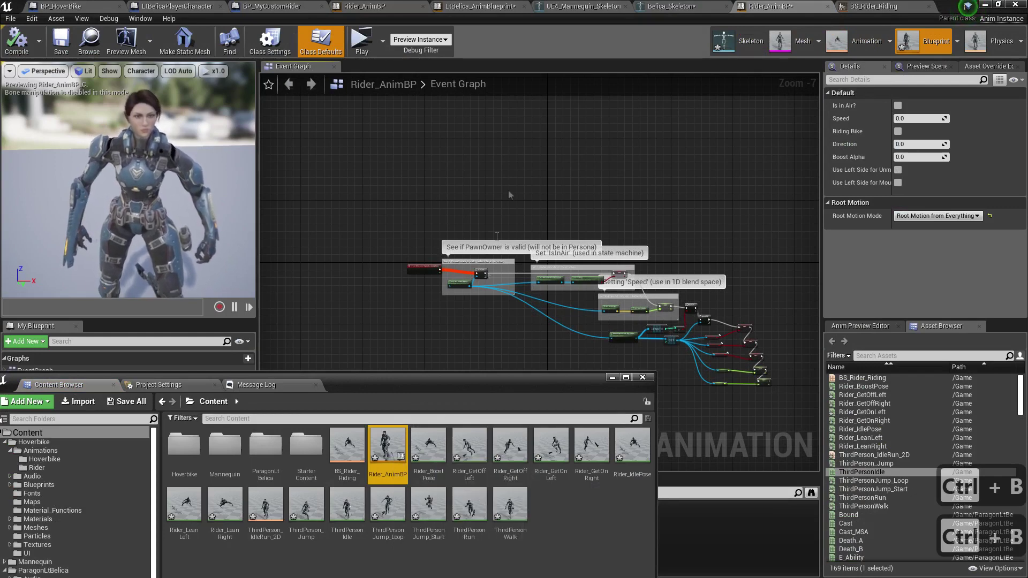
Set the Anim Class of LtBelicaPlayerCharacter's mesh to the Rider_AnimBP asset selected in the Content Browser
{"action": "left_click", "coordinate": [276, 6]}
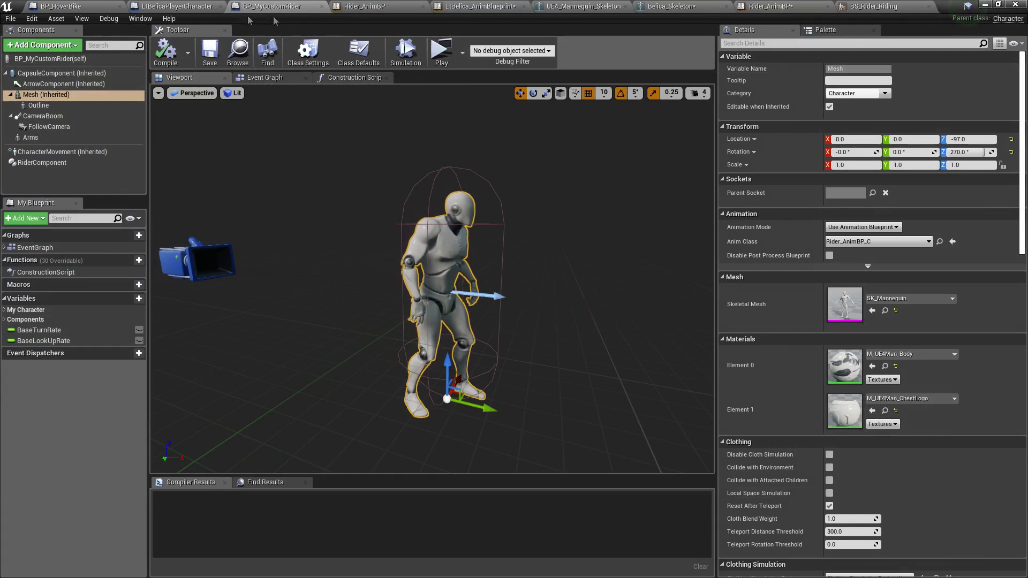
{"action": "left_click", "coordinate": [169, 18]}
{"action": "left_click", "coordinate": [176, 6]}
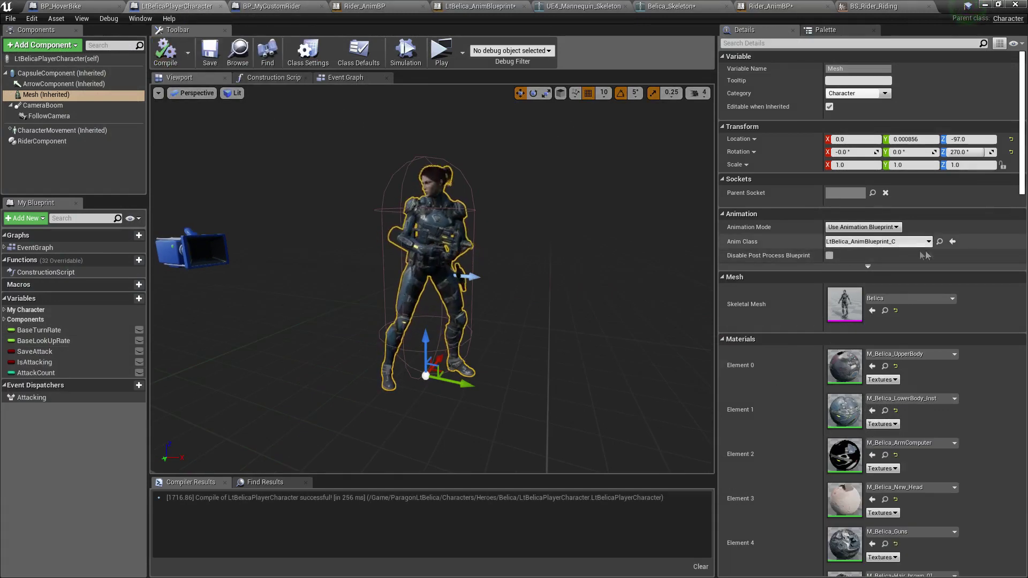
{"action": "left_click", "coordinate": [953, 241]}
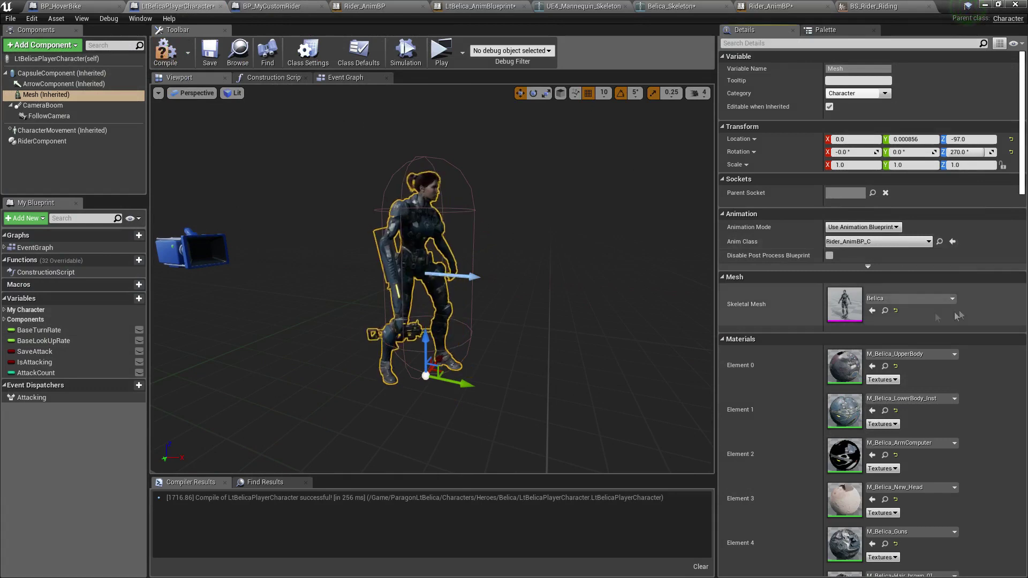
Play-test the level and run the Belica character around in different directions to check her locomotion animations
{"action": "left_click", "coordinate": [442, 54]}
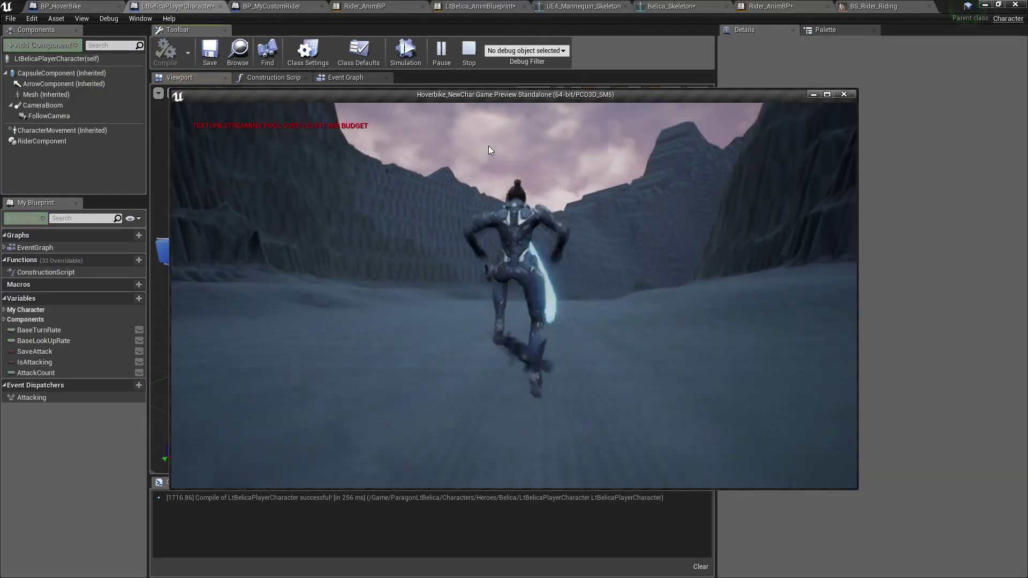
{"action": "key", "text": "s"}
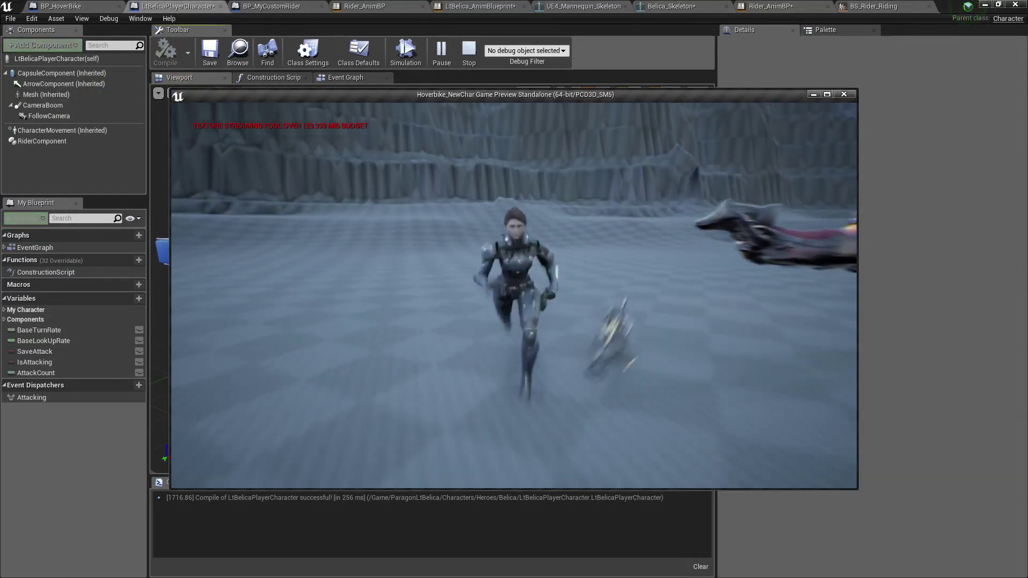
{"action": "key", "text": "a"}
{"action": "key", "text": "w"}
{"action": "key", "text": "d"}
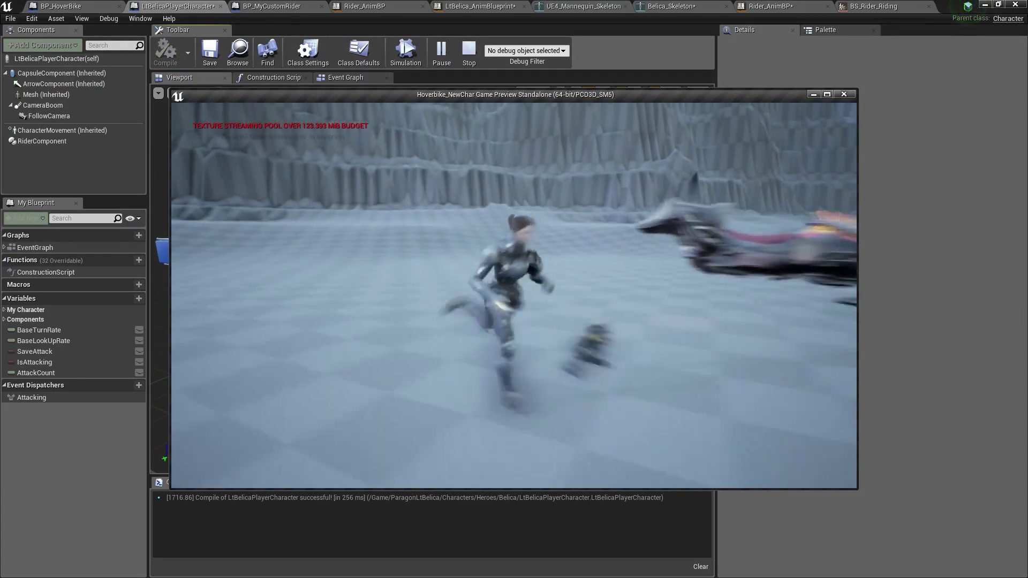
{"action": "key", "text": "a"}
{"action": "key", "text": "w"}
{"action": "key", "text": "d"}
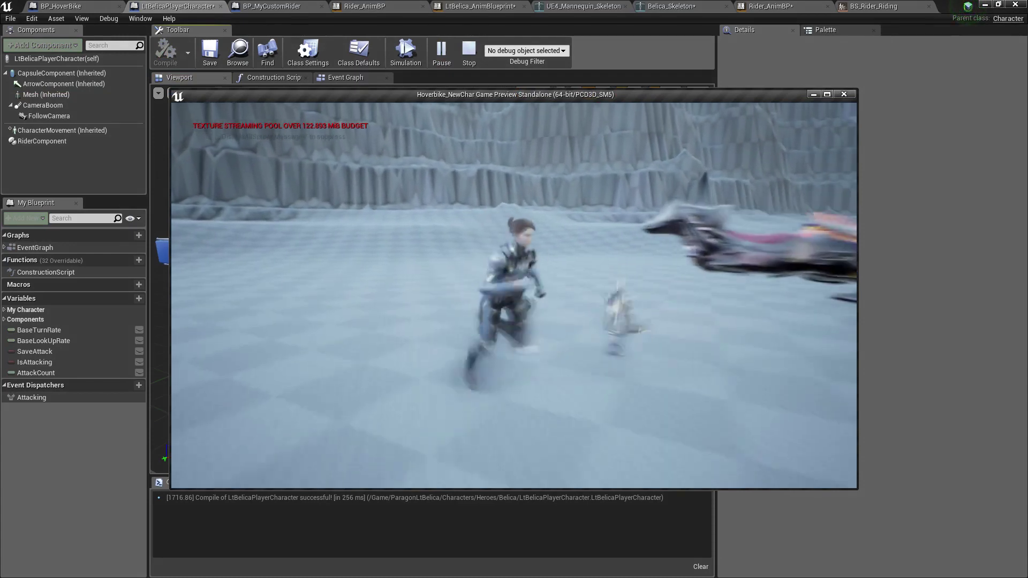
{"action": "key", "text": "a"}
{"action": "key", "text": "d"}
{"action": "key", "text": "w"}
{"action": "key", "text": "d"}
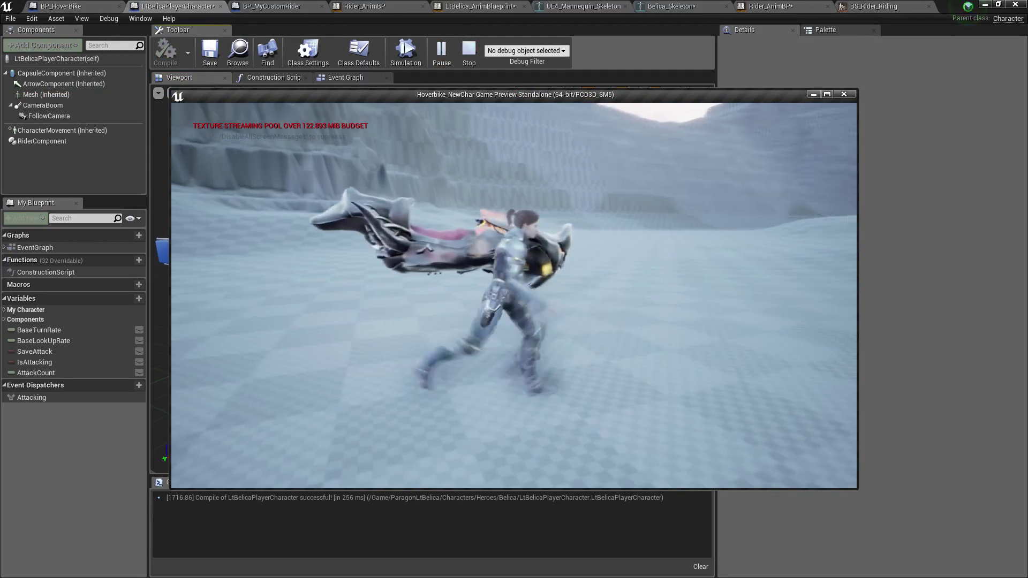
Mount the hoverbike, ride it, inspect the rider's pose up close, and end the play session
{"action": "key", "text": "s"}
{"action": "key", "text": "w"}
{"action": "key", "text": "e"}
{"action": "key", "text": "w"}
{"action": "key", "text": "a"}
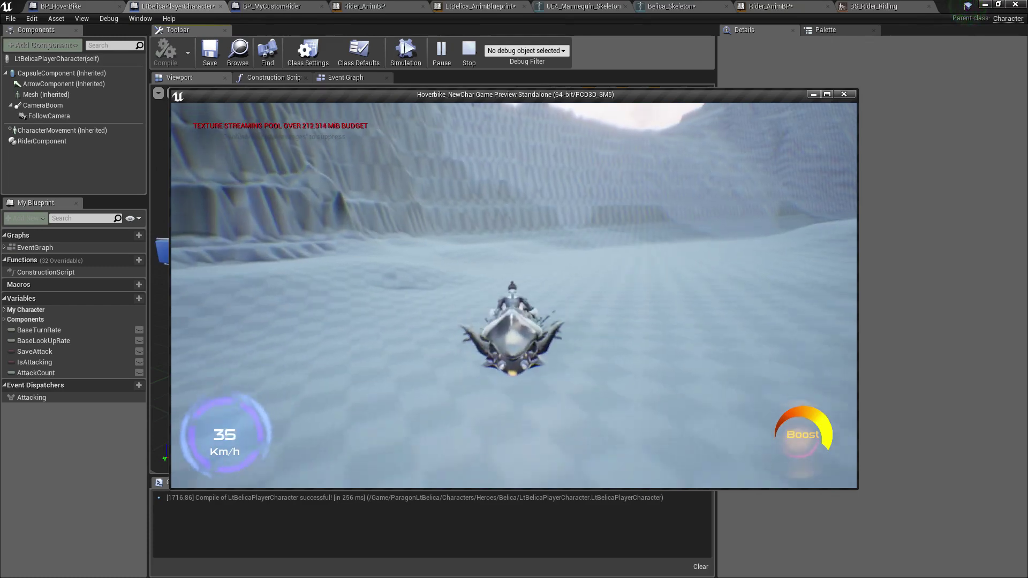
{"action": "key", "text": "s"}
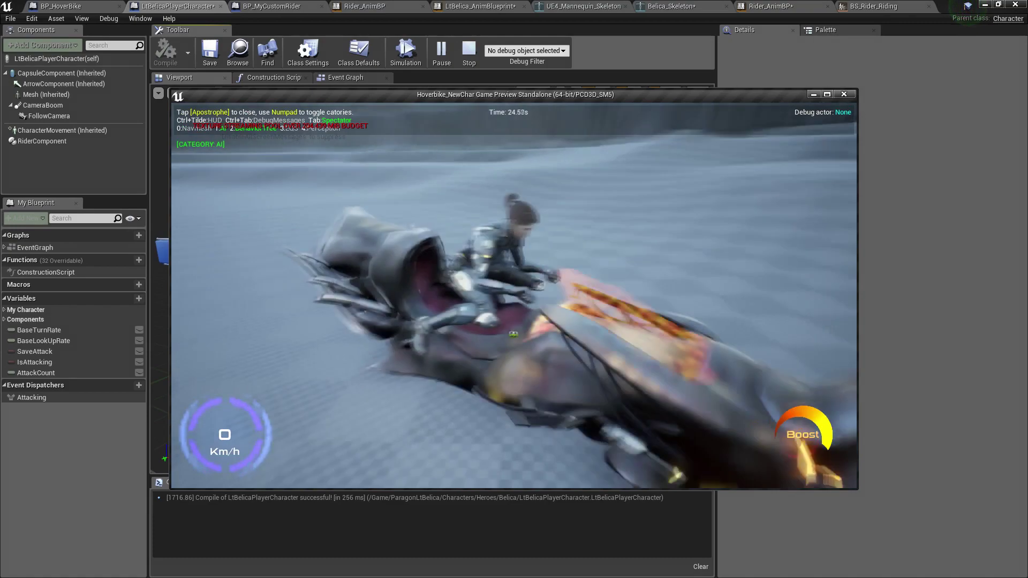
{"action": "key", "text": "Escape"}
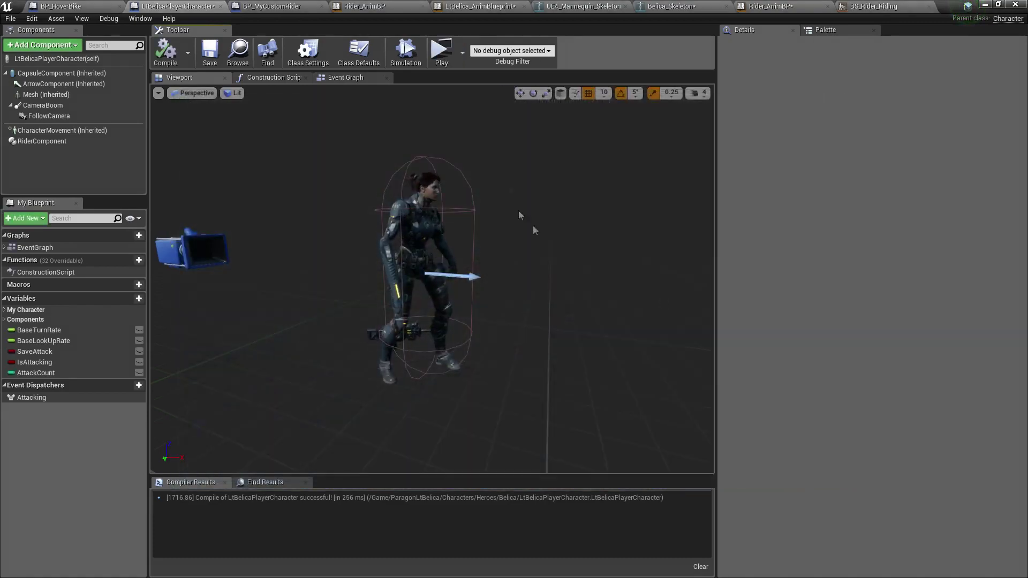
Run the game again, mount the hoverbike, and steer it both ways to check the leaning animations before ending play
{"action": "left_click", "coordinate": [442, 53]}
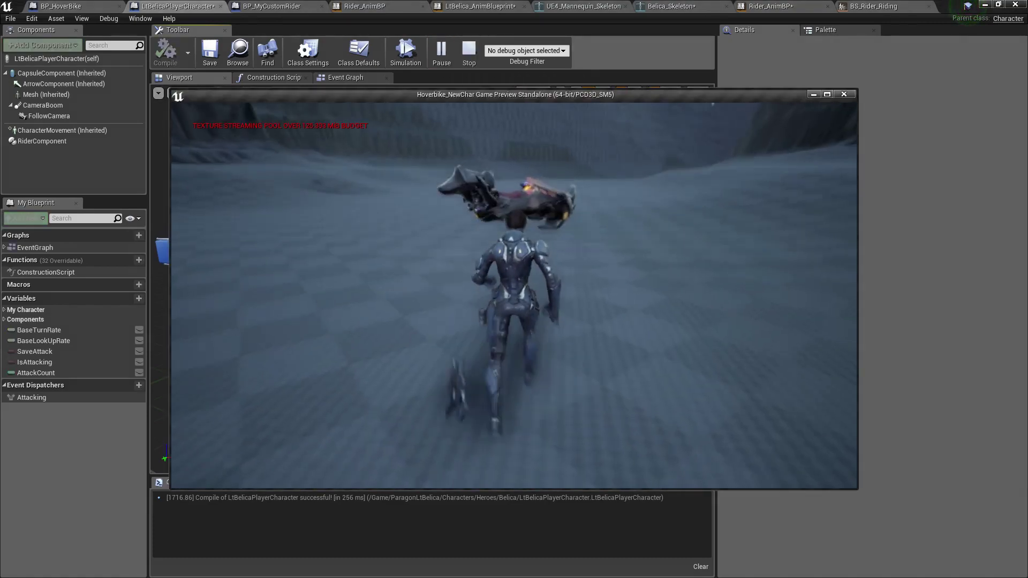
{"action": "key", "text": "e"}
{"action": "key", "text": "w"}
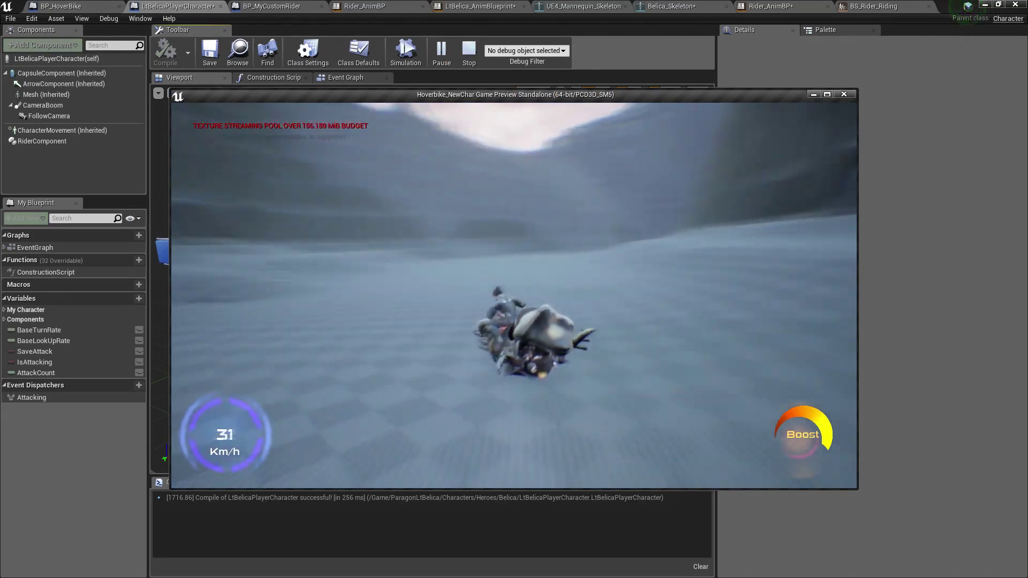
{"action": "key", "text": "d"}
{"action": "key", "text": "a"}
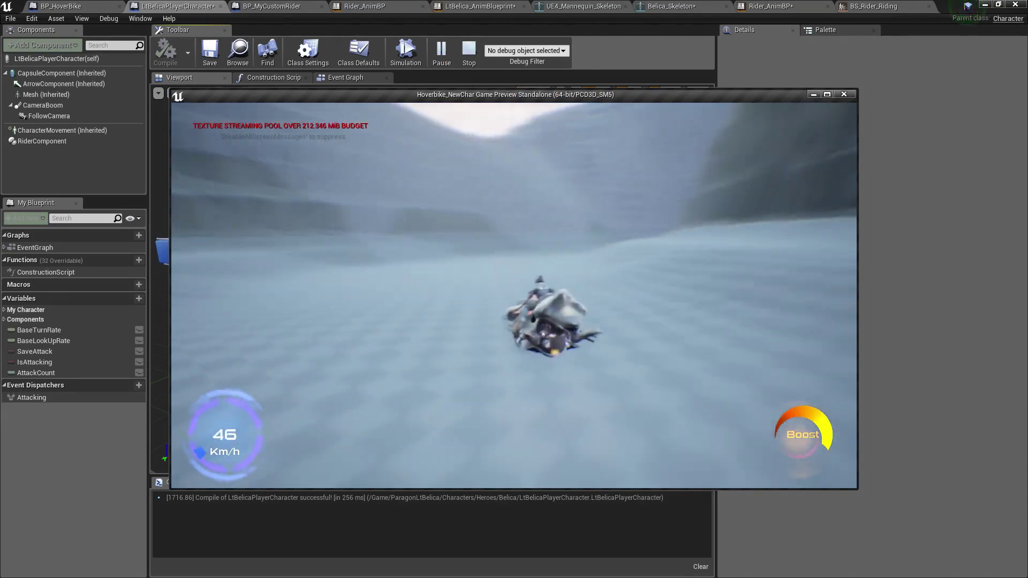
{"action": "key", "text": "w"}
{"action": "key", "text": "d"}
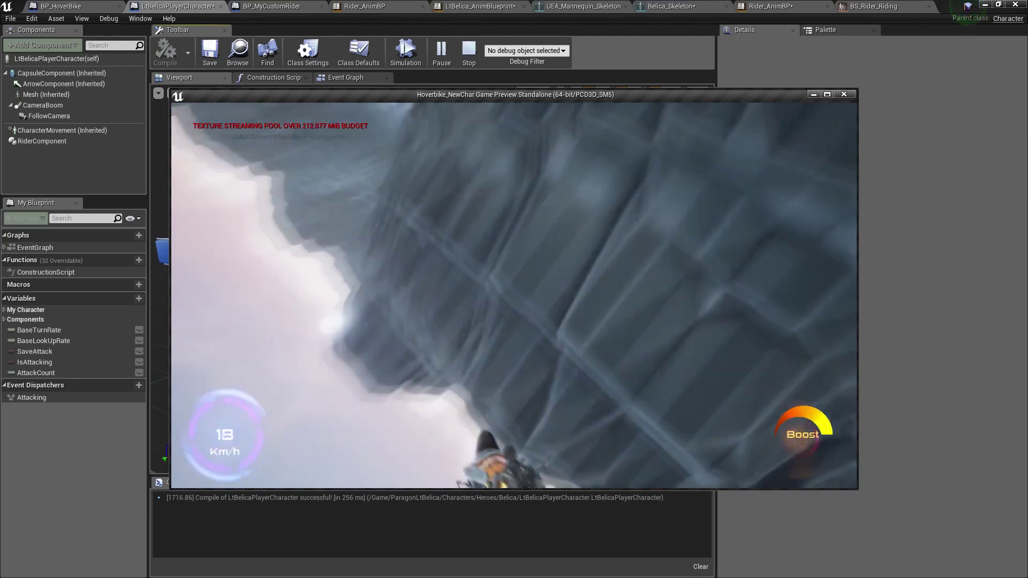
{"action": "key", "text": "Escape"}
Restart the play test, mount and steer the hoverbike, and examine the rider's seat and hand placement up close before stopping
{"action": "left_click", "coordinate": [452, 54]}
{"action": "key", "text": "w"}
{"action": "key", "text": "e"}
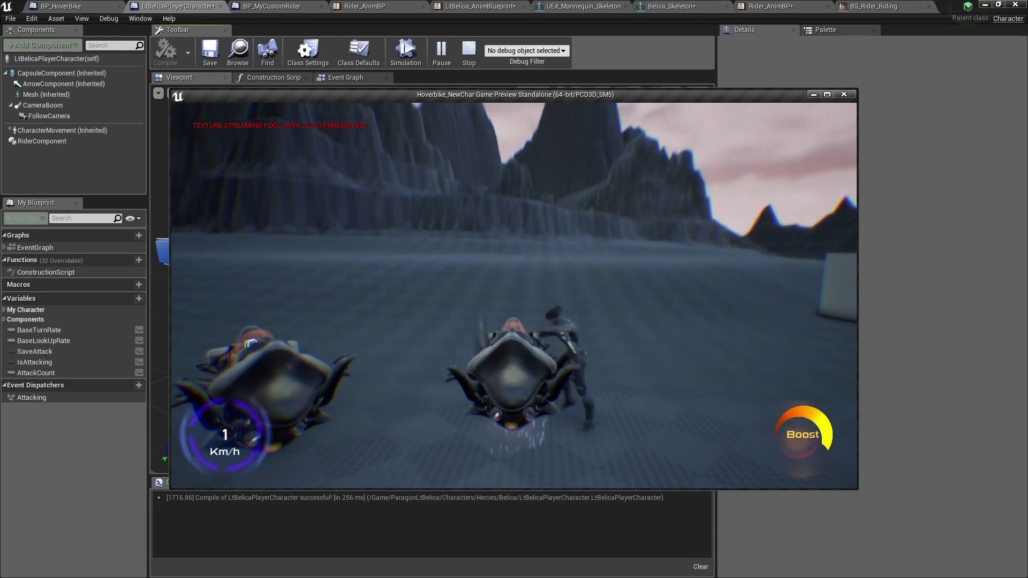
{"action": "key", "text": "w"}
{"action": "key", "text": "a"}
{"action": "key", "text": "w"}
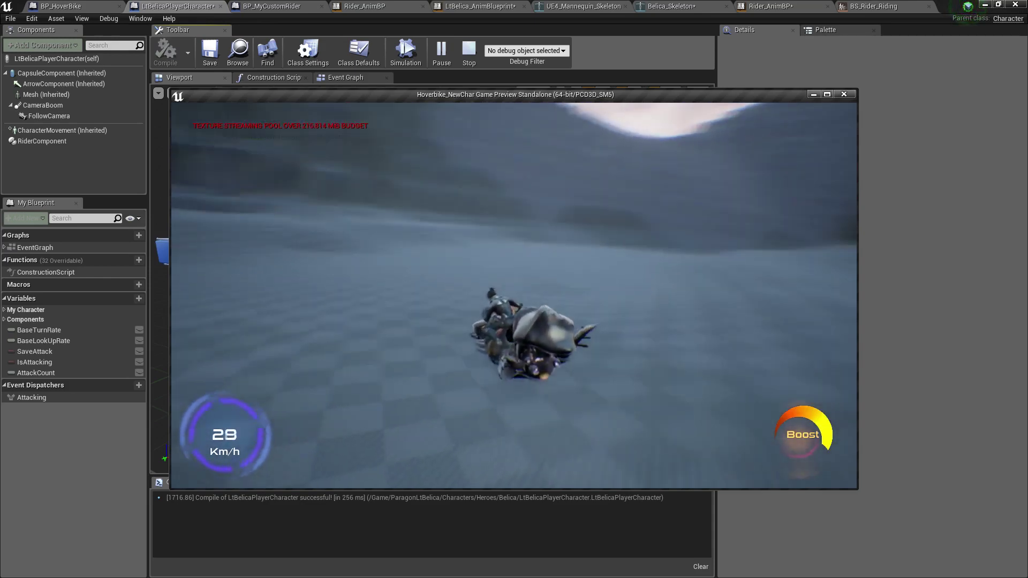
{"action": "key", "text": "d"}
{"action": "key", "text": "a"}
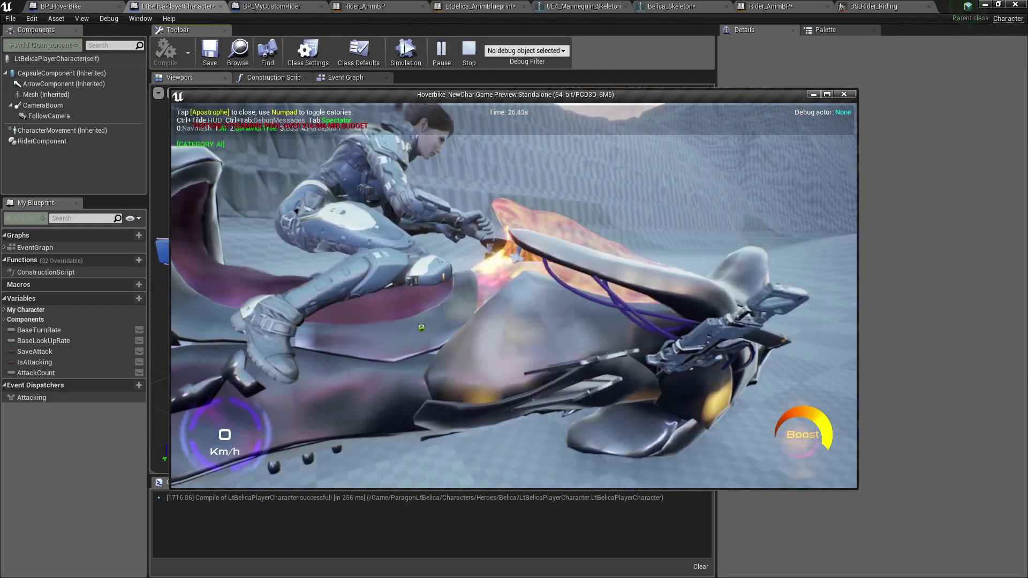
{"action": "key", "text": "Escape"}
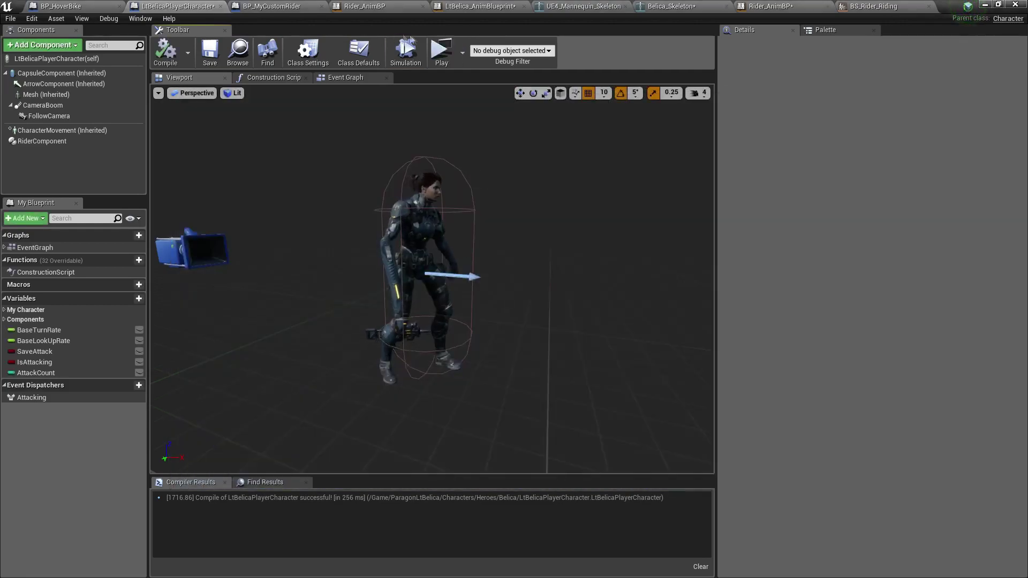
Open the SK_HoverBike skeletal mesh used by BP_HoverBike's Mesh component and switch to its skeleton
{"action": "left_click", "coordinate": [271, 6]}
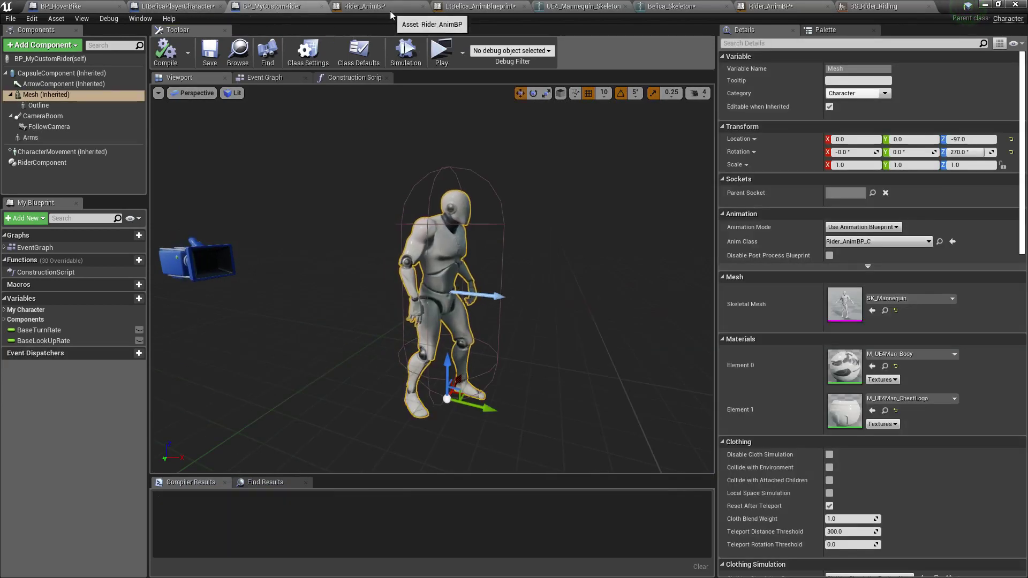
{"action": "left_click", "coordinate": [84, 10]}
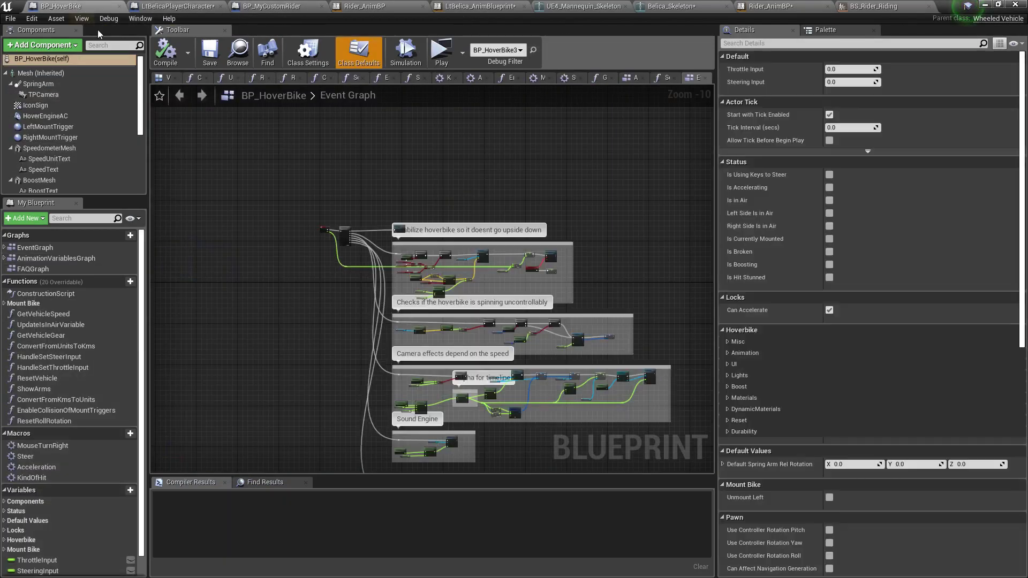
{"action": "left_click", "coordinate": [61, 76]}
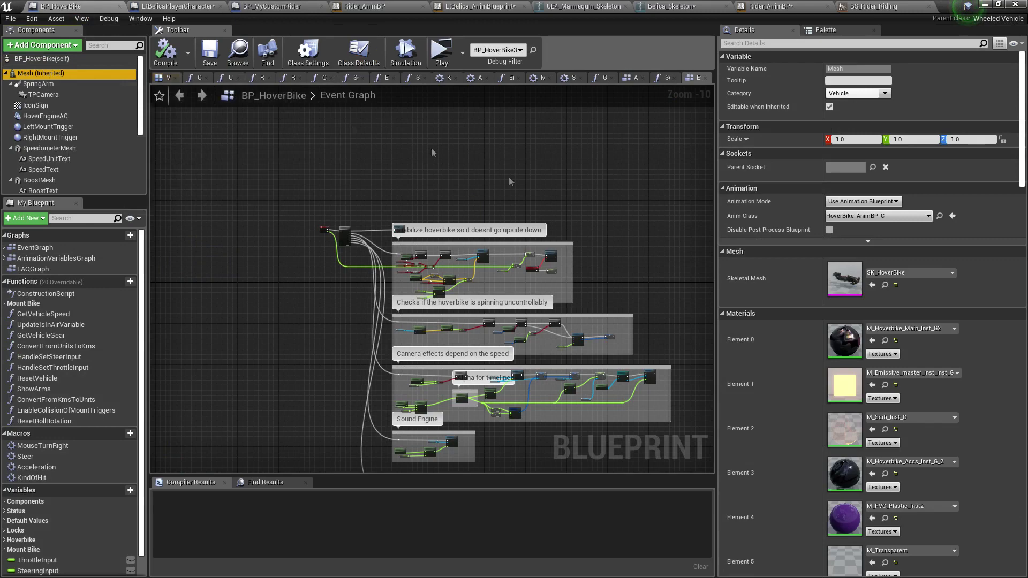
{"action": "left_click", "coordinate": [885, 287]}
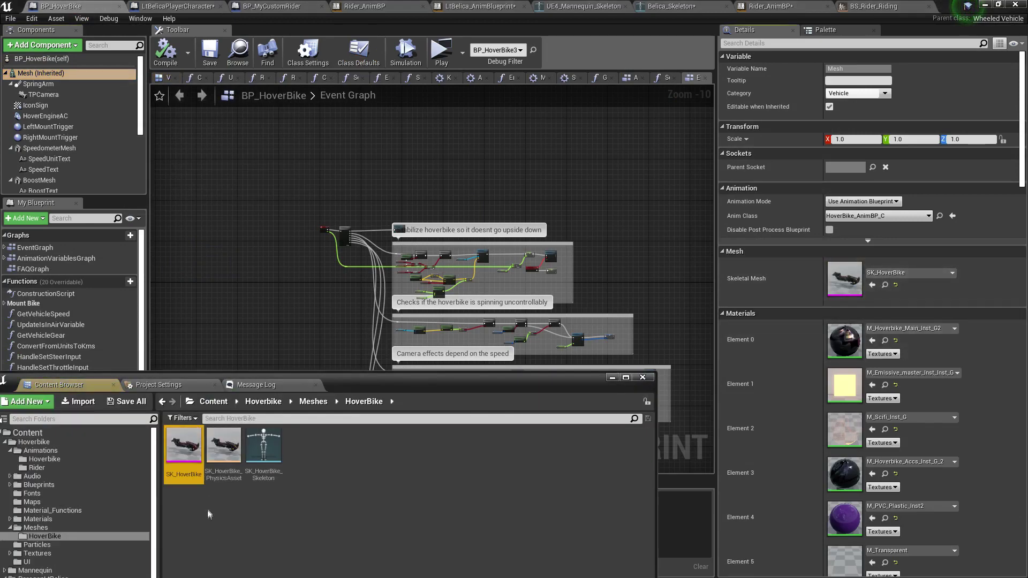
{"action": "double_click", "coordinate": [191, 458]}
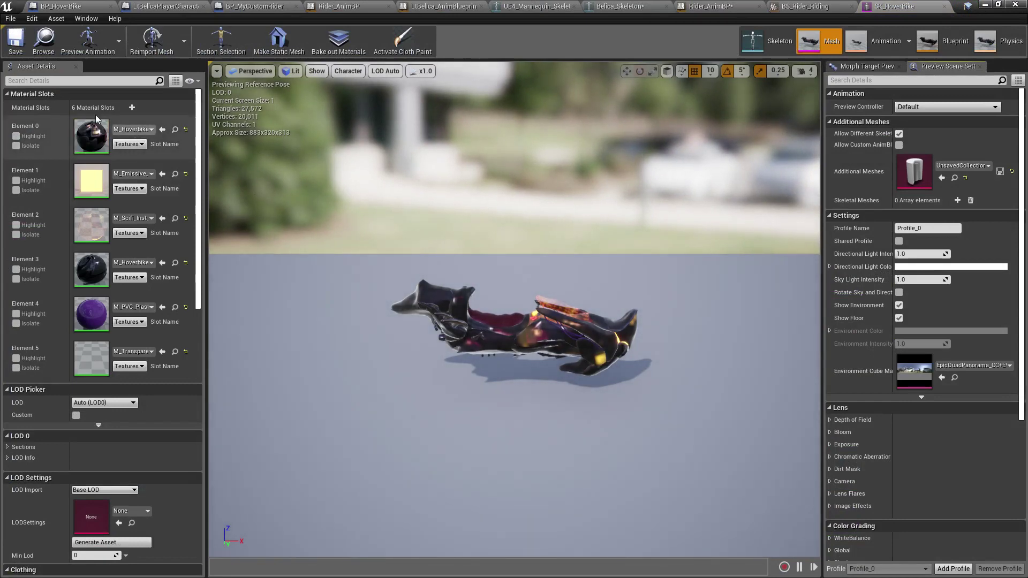
{"action": "left_click", "coordinate": [766, 41]}
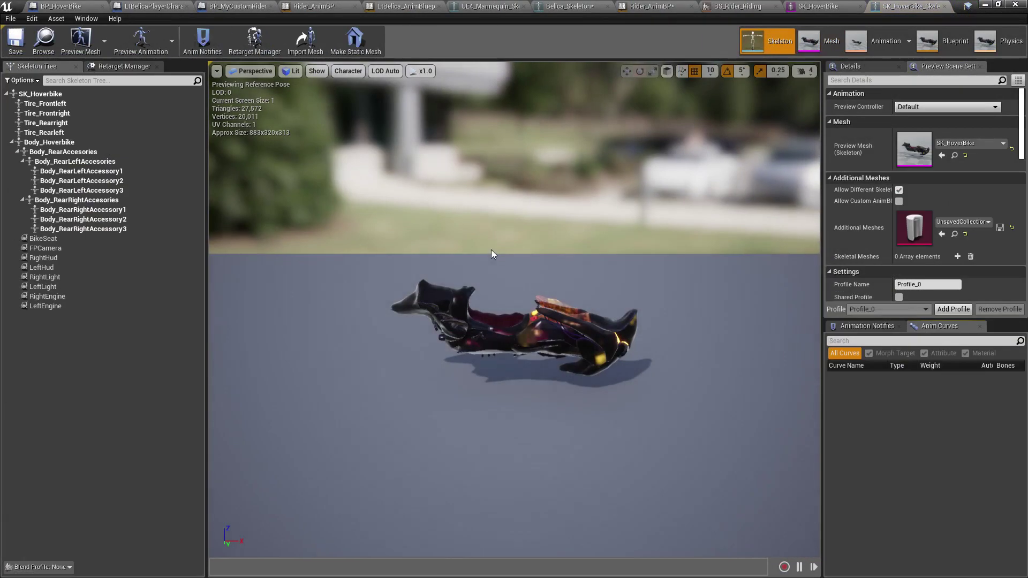
Check the HUD, light and engine sockets on the hoverbike skeleton, and select the BikeSeat socket for moving
{"action": "right_click_drag", "start_coordinate": [521, 402], "coordinate": [543, 380]}
{"action": "key", "text": "w"}
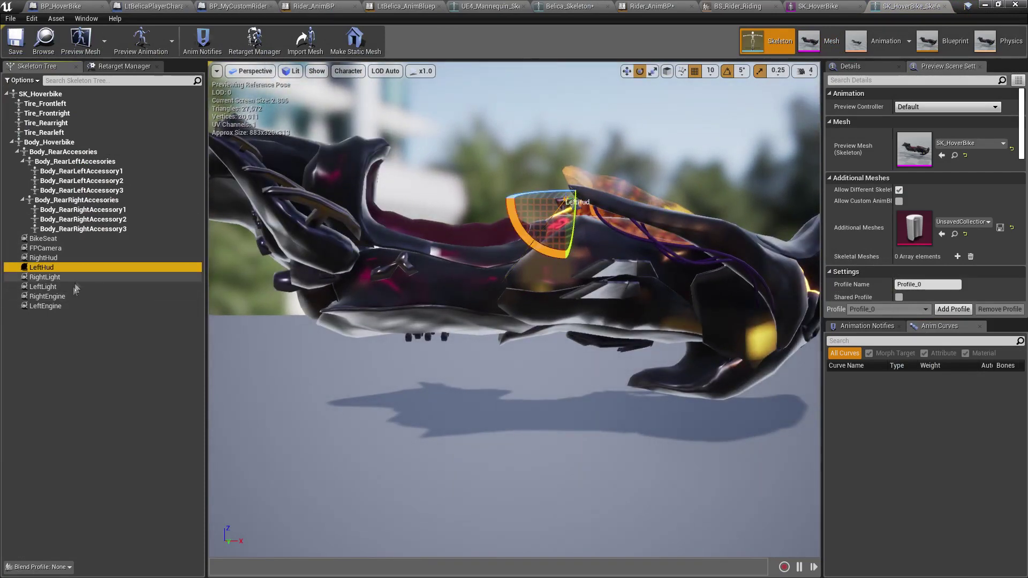
{"action": "left_click", "coordinate": [51, 296]}
{"action": "left_click", "coordinate": [48, 305]}
{"action": "left_click", "coordinate": [48, 277]}
{"action": "left_click", "coordinate": [51, 258]}
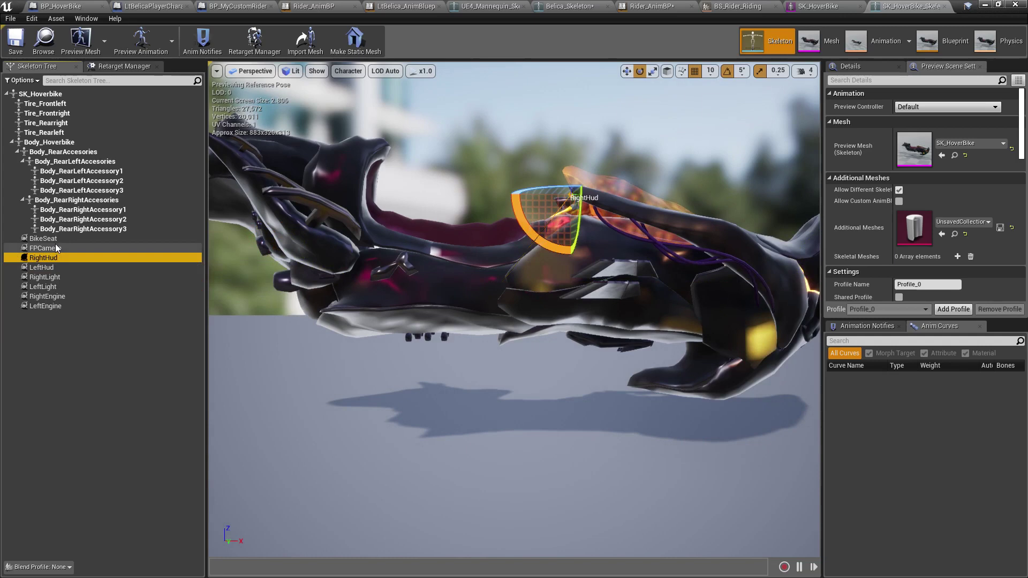
{"action": "left_click", "coordinate": [43, 238]}
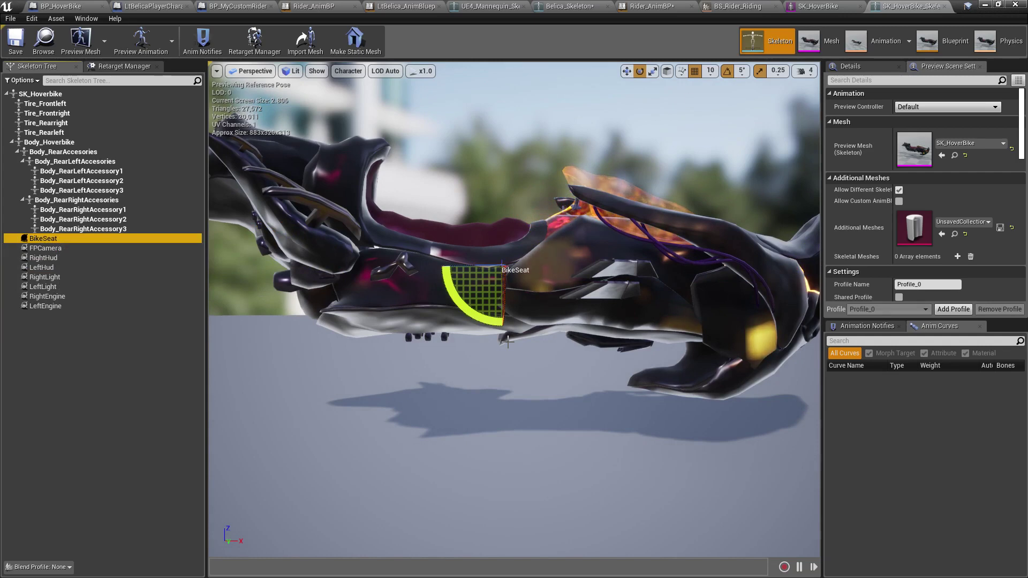
{"action": "right_click_drag", "start_coordinate": [529, 309], "coordinate": [509, 292]}
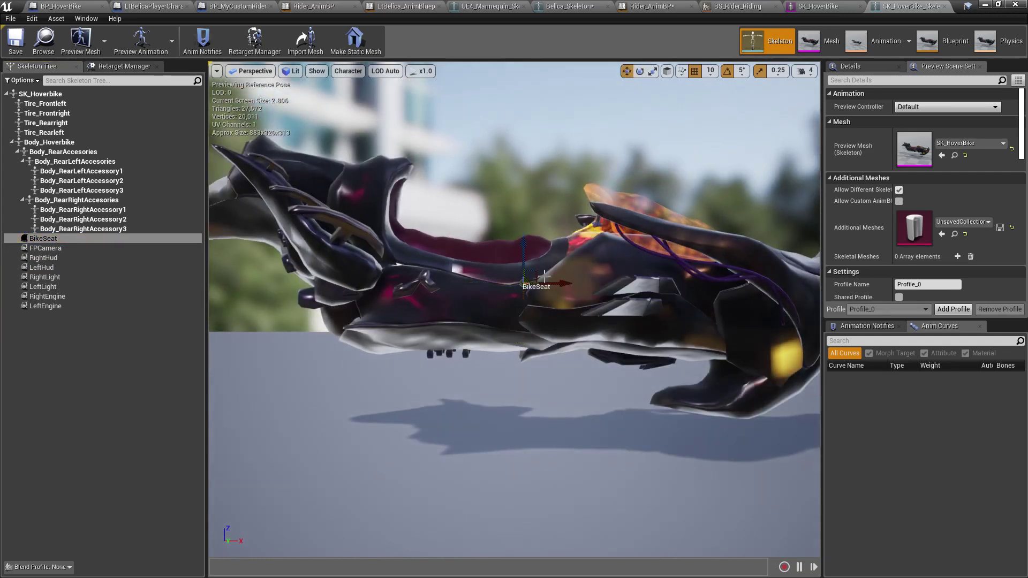
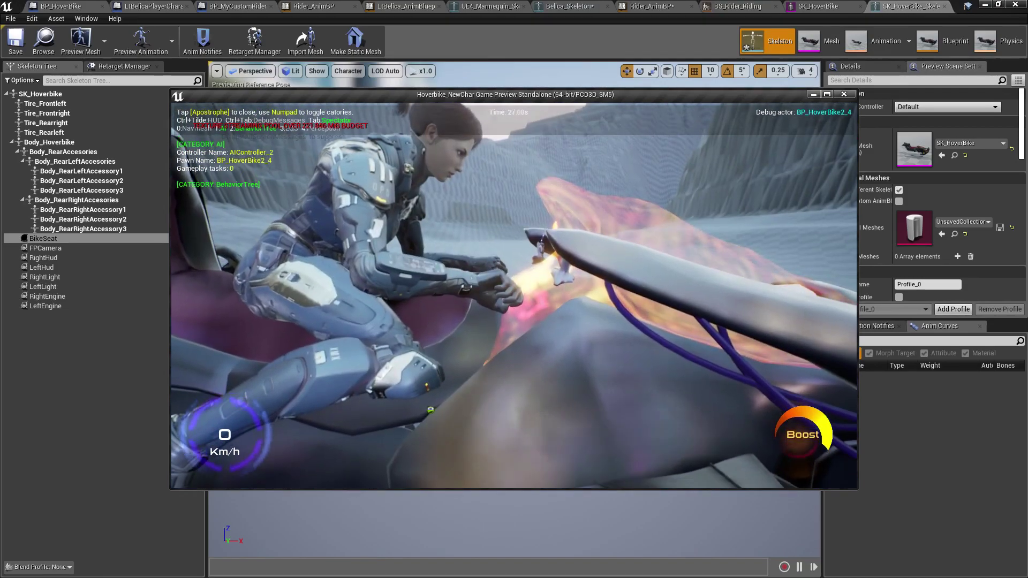
Shift the BikeSeat socket forward and down, and play test the mounted hoverbike to check the rider's seating up close
{"action": "key", "text": "Escape"}
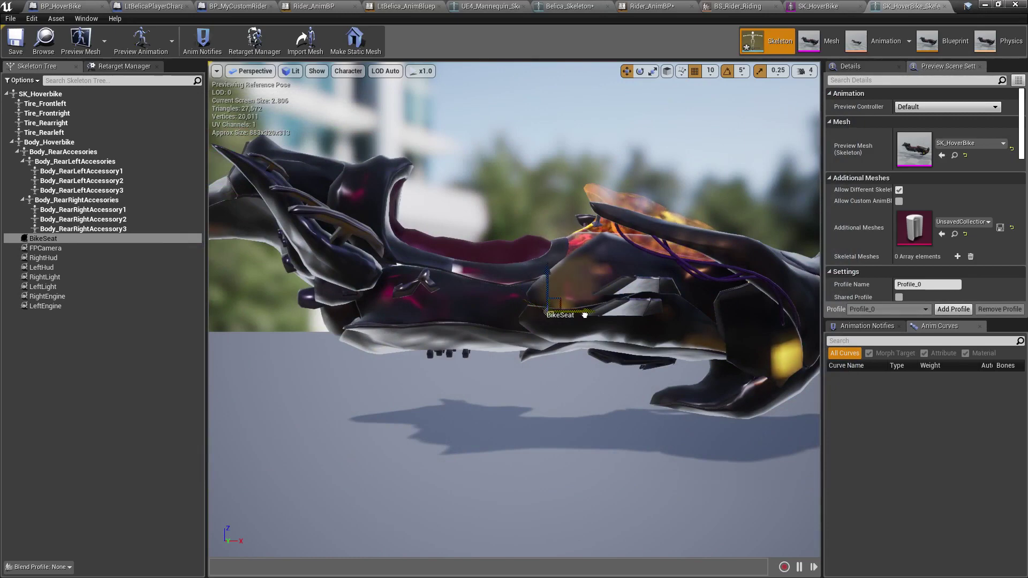
{"action": "key", "text": "alt+p"}
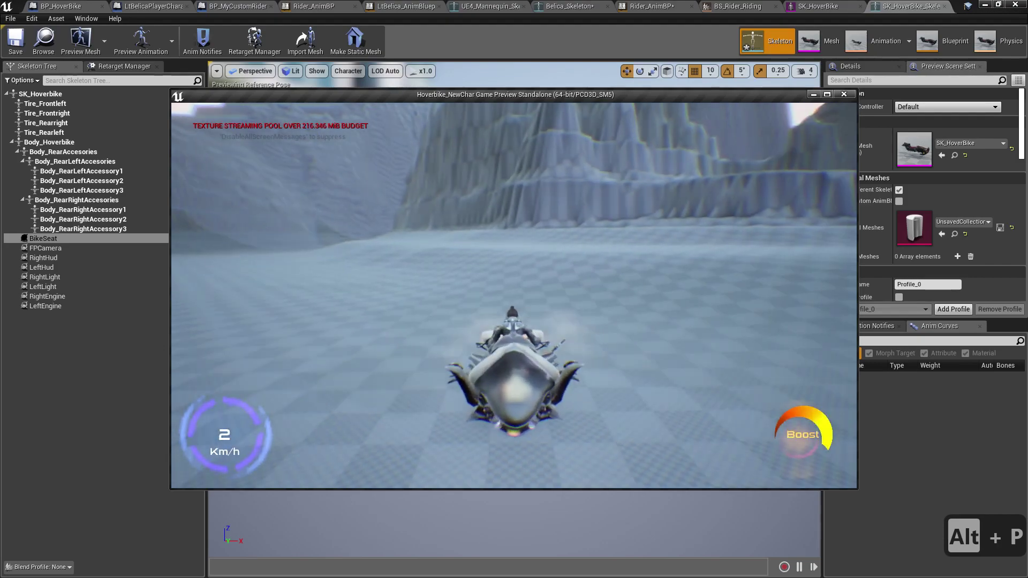
{"action": "key", "text": "apostrophe"}
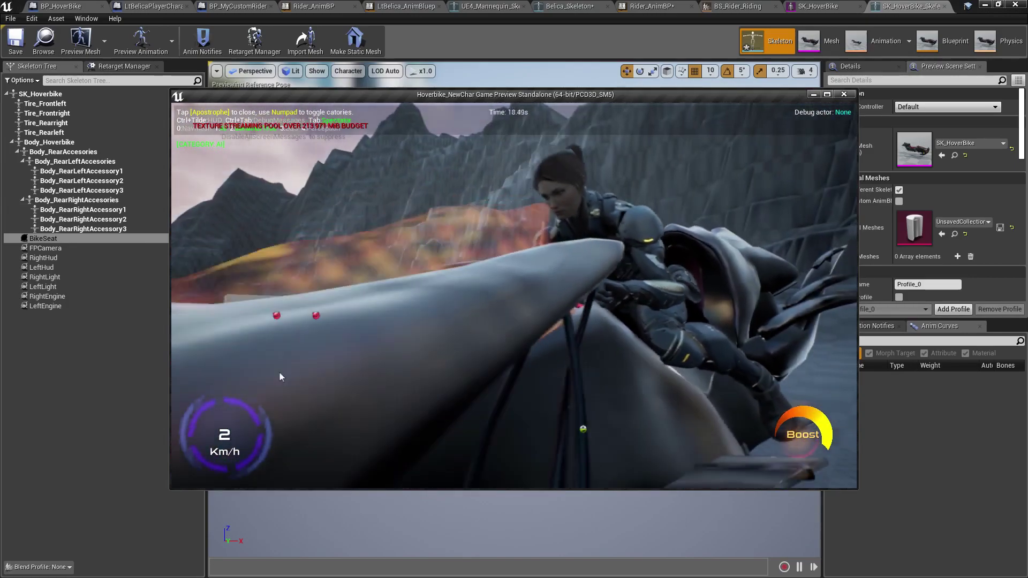
{"action": "key", "text": "Escape"}
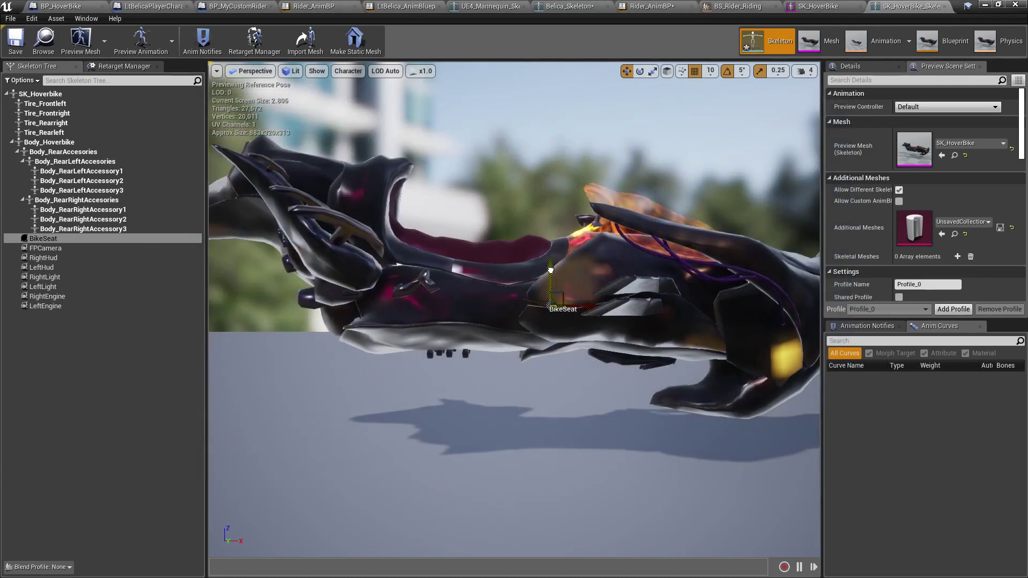
Raise the BikeSeat socket slightly and rerun the game, mounting the hoverbike and inspecting the rider's position with the debug camera before stopping
{"action": "key", "text": "alt+p"}
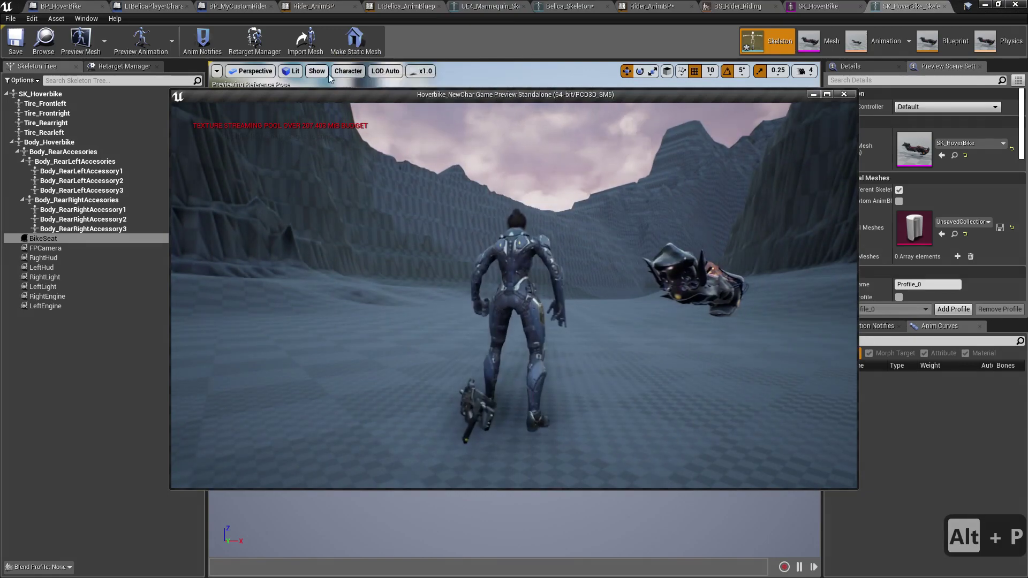
{"action": "key", "text": "apostrophe"}
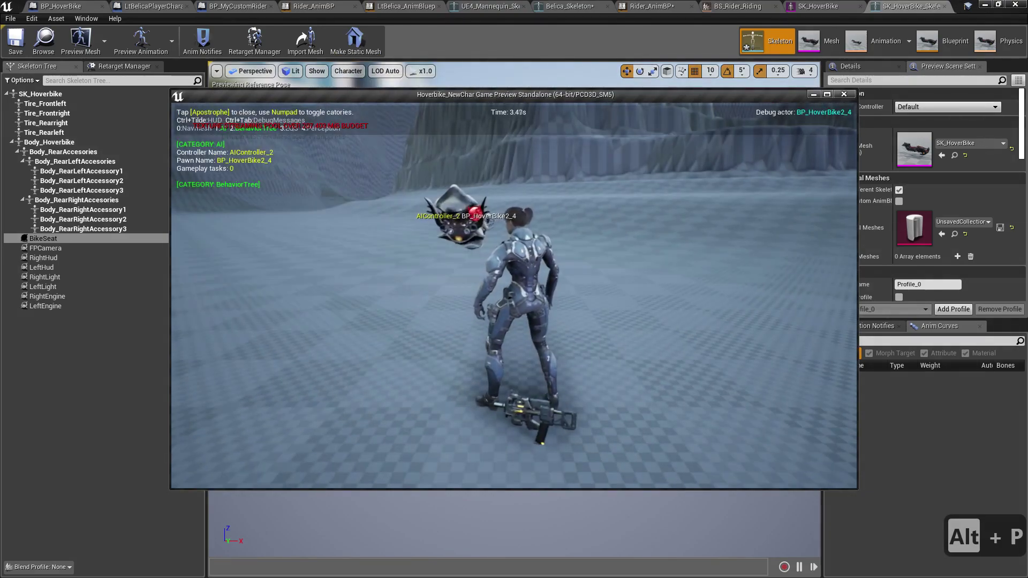
{"action": "key", "text": "apostrophe"}
{"action": "key", "text": "w"}
{"action": "key", "text": "e"}
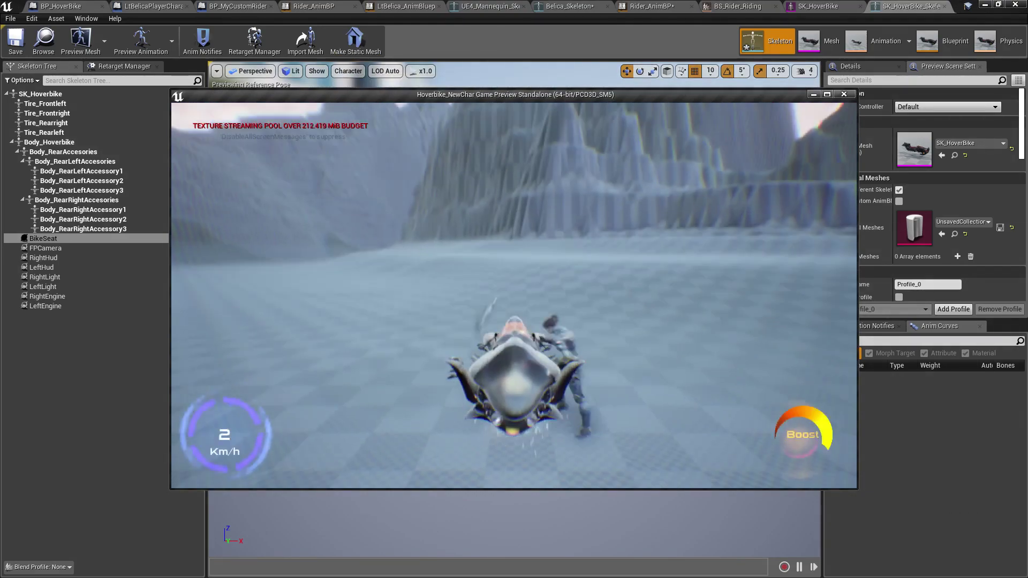
{"action": "key", "text": "apostrophe"}
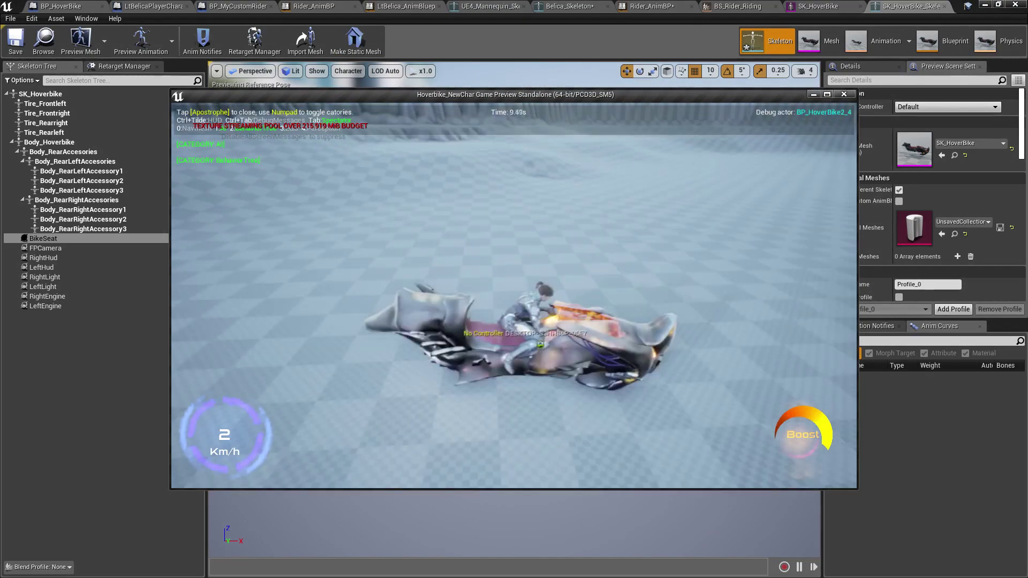
{"action": "key", "text": "w"}
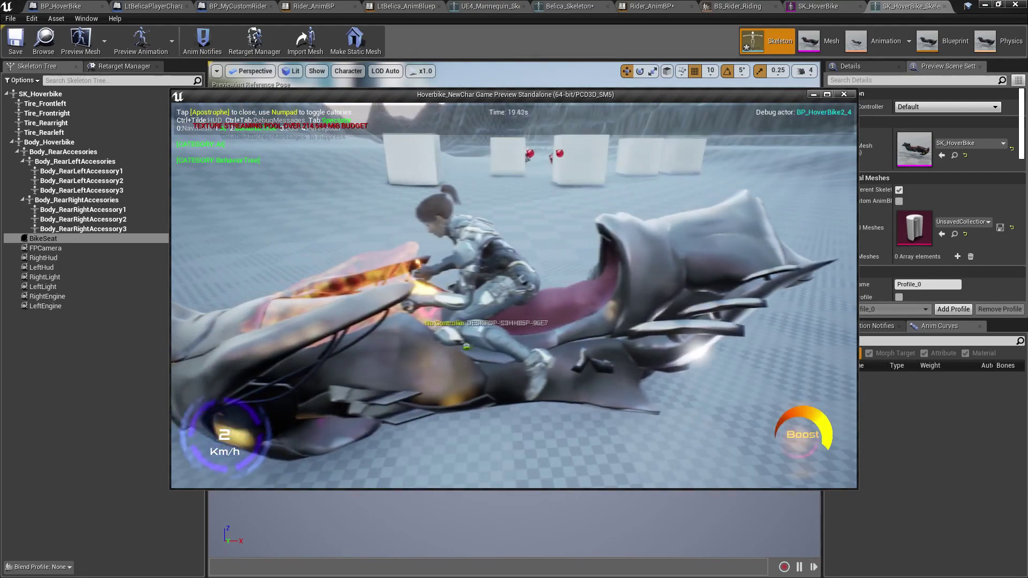
{"action": "key", "text": "Escape"}
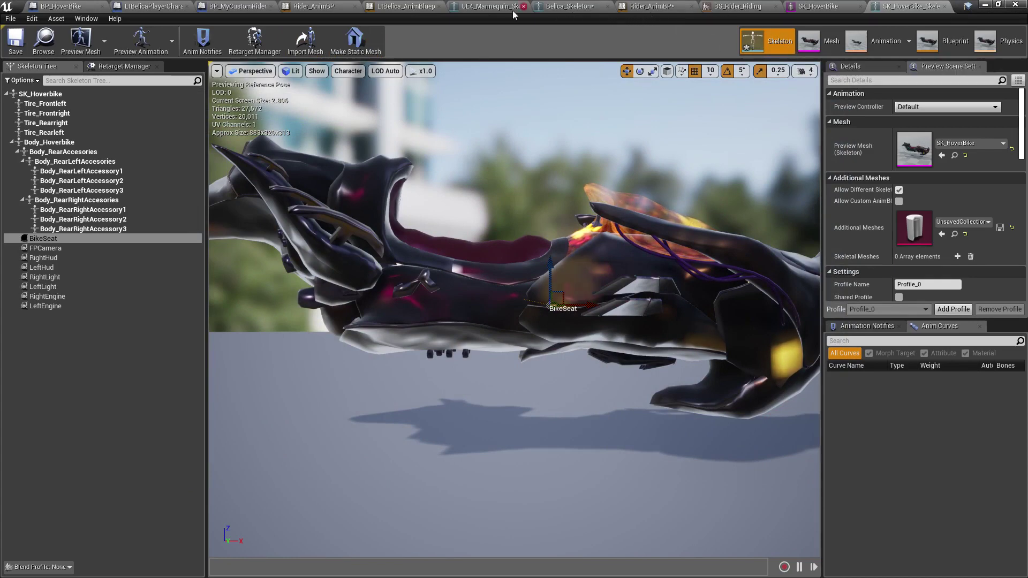
Examine the layer, foot IK and weapon sections of the Anim Graph in LtBelica_AnimBlueprint
{"action": "left_click", "coordinate": [589, 7]}
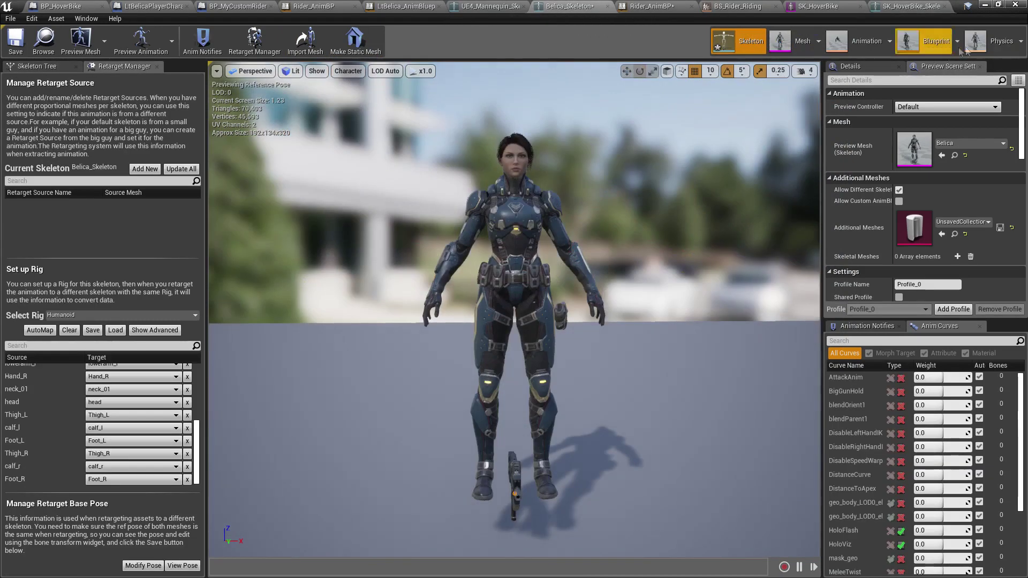
{"action": "left_click", "coordinate": [932, 47]}
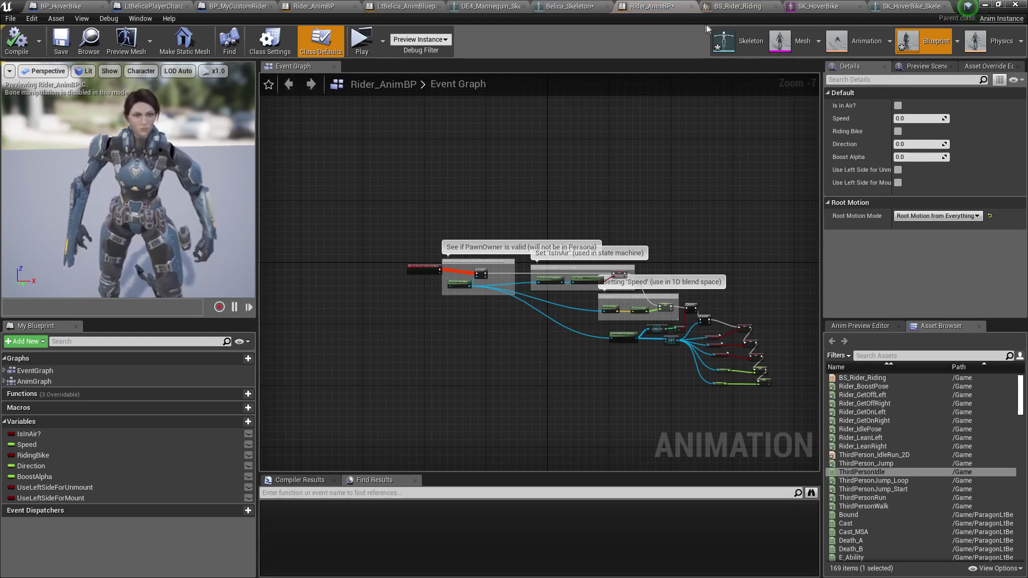
{"action": "left_click", "coordinate": [404, 6]}
{"action": "scroll", "coordinate": [538, 231], "scroll_direction": "down", "scroll_amount": 2}
{"action": "scroll", "coordinate": [556, 339], "scroll_direction": "up", "scroll_amount": 2}
{"action": "right_click_drag", "start_coordinate": [429, 396], "coordinate": [500, 442]}
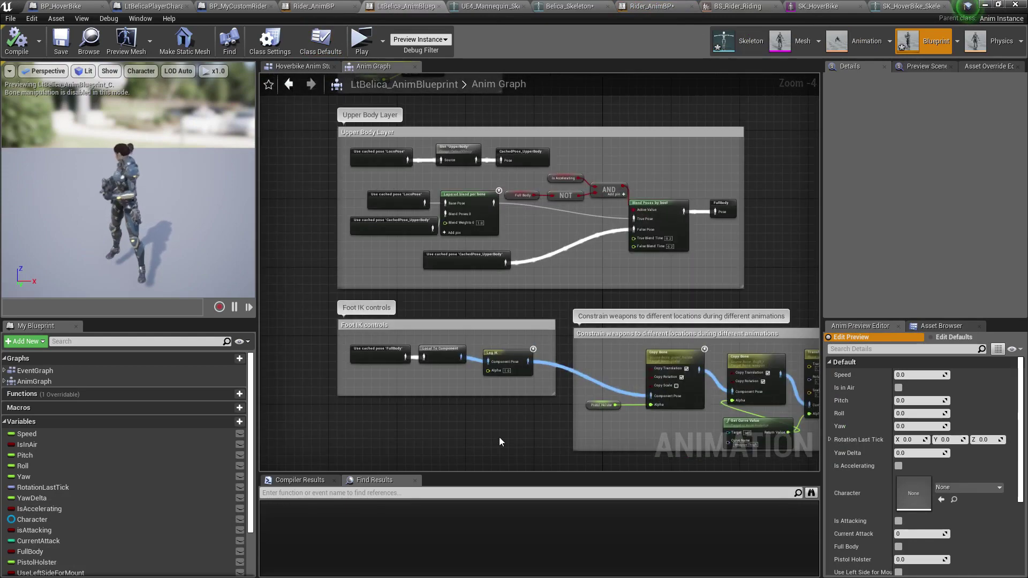
{"action": "right_click", "coordinate": [308, 279]}
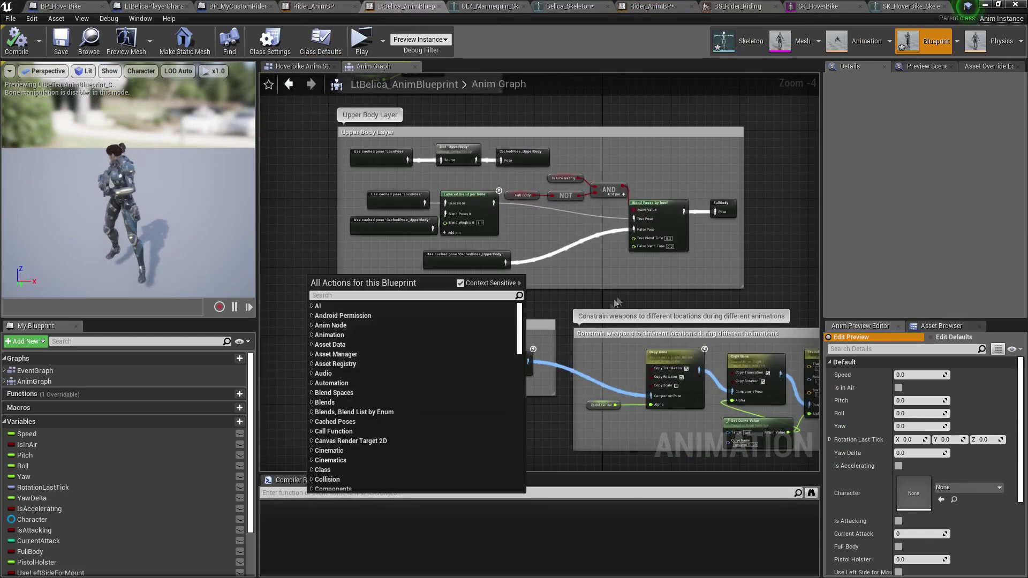
{"action": "left_click", "coordinate": [671, 298]}
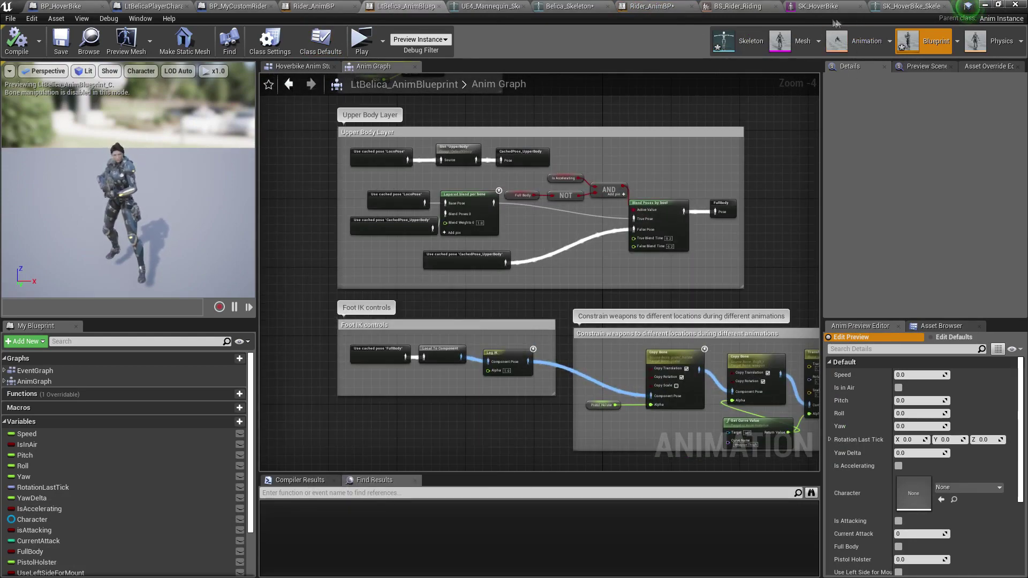
Review the Event Graph of Rider_AnimBP, following the nodes from the pawn owner check to the rider component values
{"action": "left_click", "coordinate": [663, 10]}
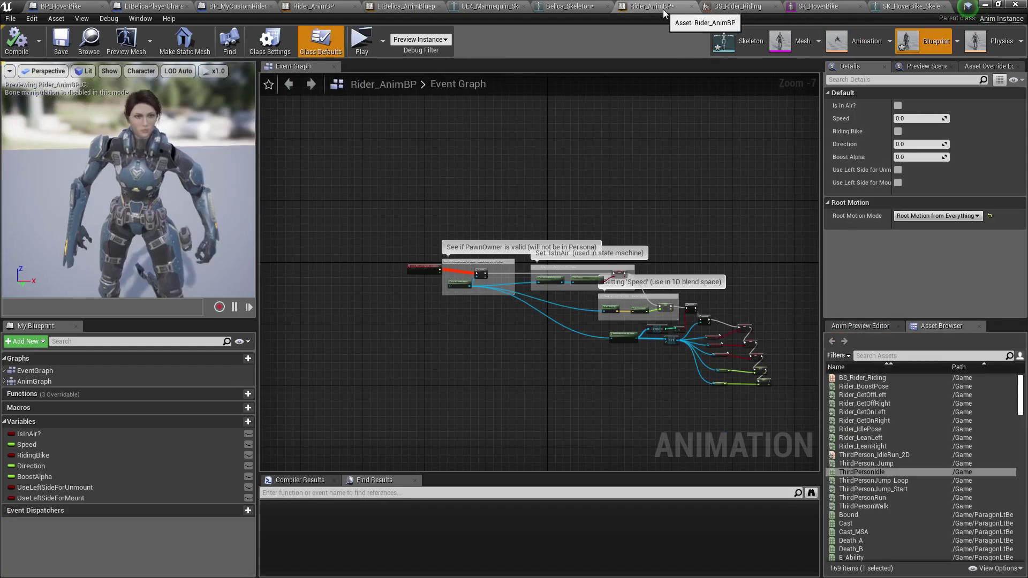
{"action": "scroll", "coordinate": [560, 371], "scroll_direction": "up", "scroll_amount": 4}
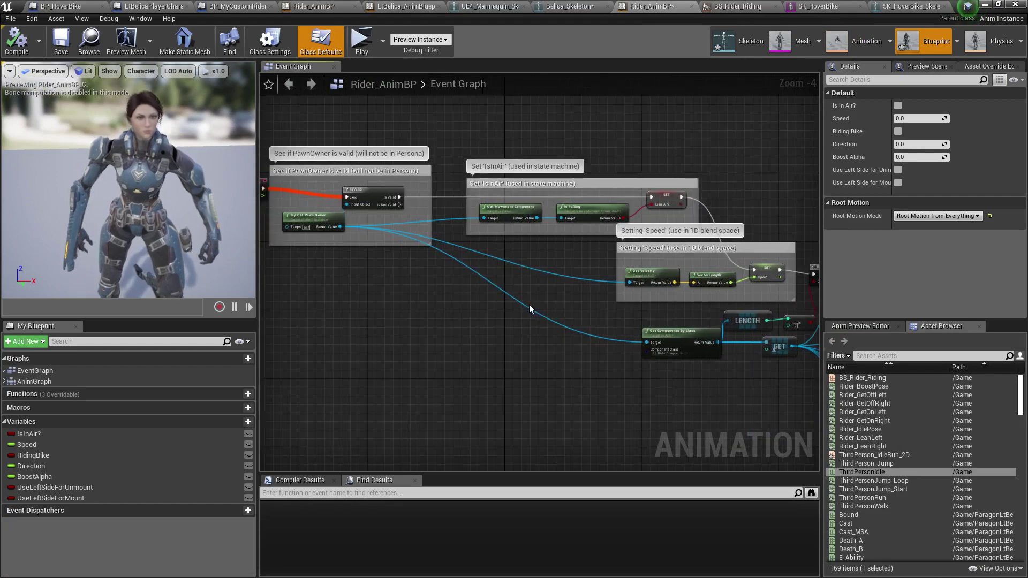
{"action": "scroll", "coordinate": [463, 208], "scroll_direction": "down", "scroll_amount": 4}
{"action": "scroll", "coordinate": [464, 208], "scroll_direction": "up", "scroll_amount": 3}
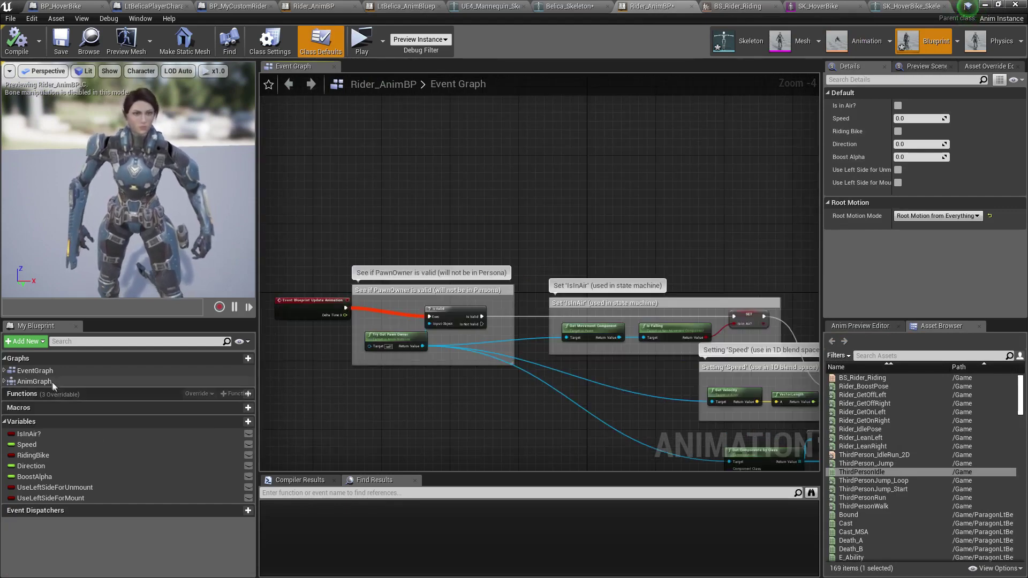
{"action": "right_click_drag", "start_coordinate": [505, 455], "coordinate": [416, 393]}
{"action": "scroll", "coordinate": [416, 392], "scroll_direction": "down", "scroll_amount": 1}
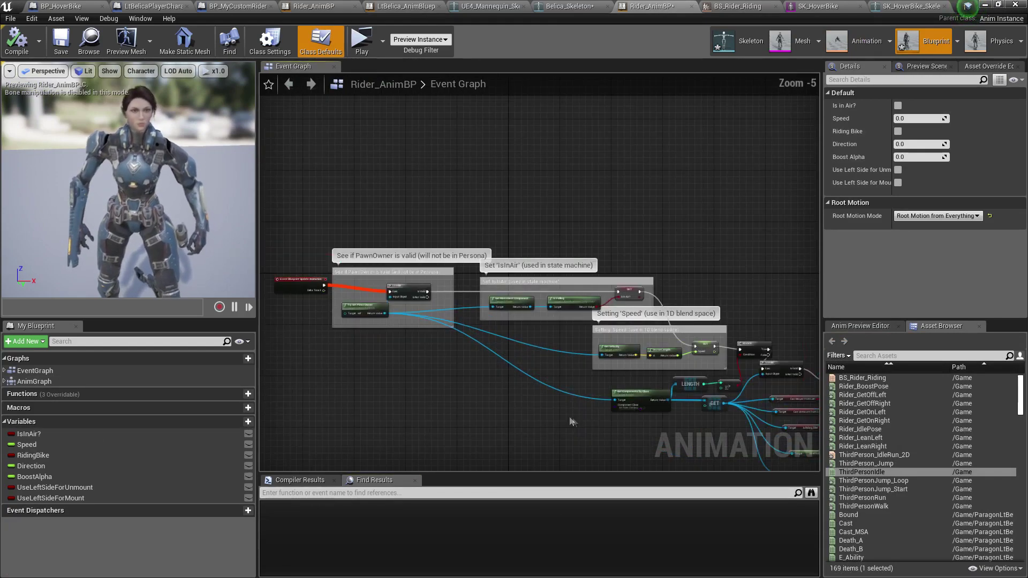
{"action": "right_click_drag", "start_coordinate": [576, 423], "coordinate": [508, 367]}
Open the Default state machine in Rider_AnimBP's Anim Graph and locate the three riding states with their transitions
{"action": "double_click", "coordinate": [28, 382]}
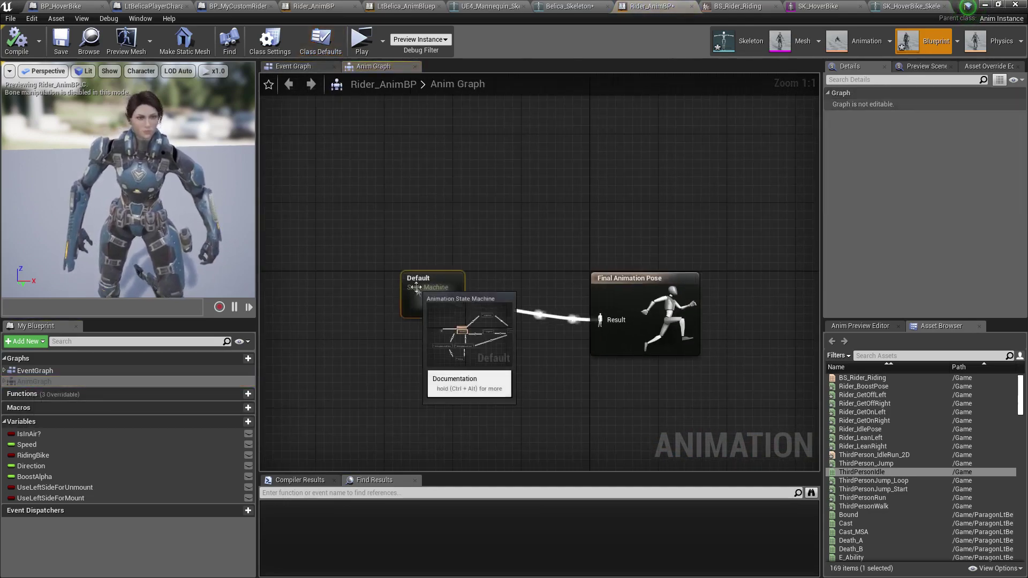
{"action": "double_click", "coordinate": [431, 297]}
{"action": "right_click_drag", "start_coordinate": [670, 324], "coordinate": [692, 256]}
{"action": "left_click_drag", "start_coordinate": [341, 232], "coordinate": [663, 412]}
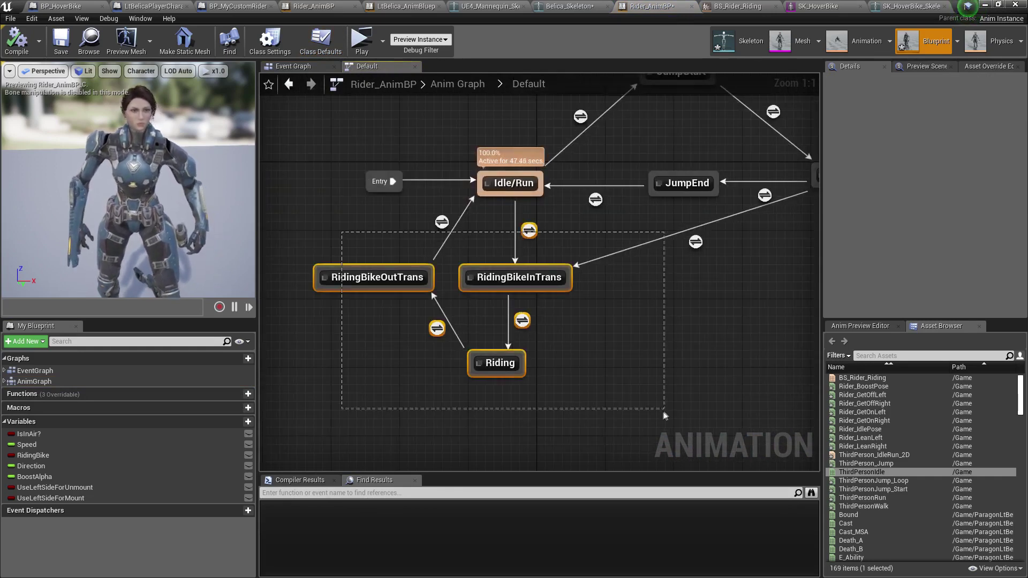
{"action": "left_click_drag", "start_coordinate": [329, 225], "coordinate": [580, 405]}
{"action": "right_click_drag", "start_coordinate": [687, 390], "coordinate": [617, 390]}
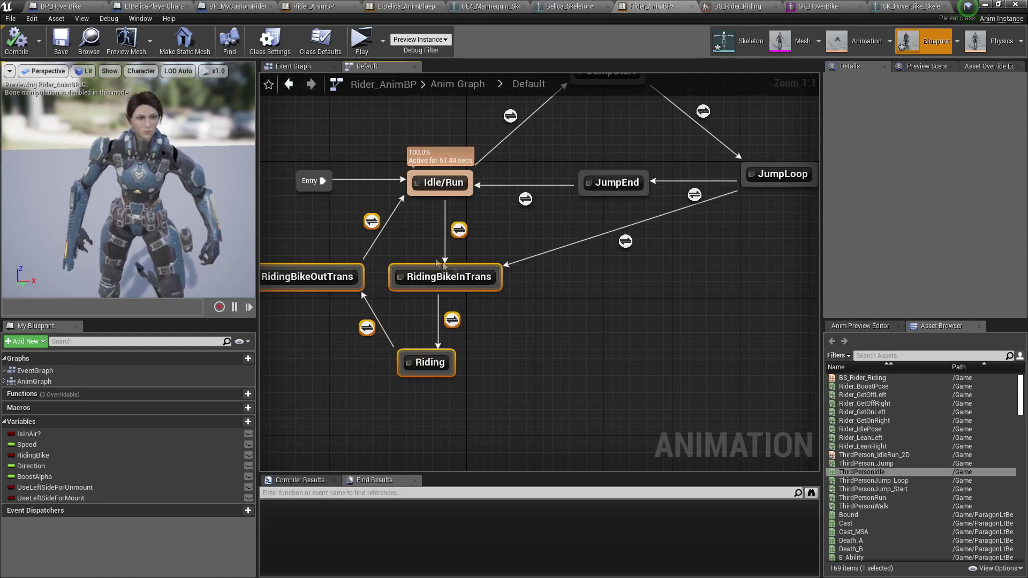
Inspect the Riding state's BS_Rider_Riding blendspace with its Direction and Boost Alpha inputs, and return to the Default state machine
{"action": "double_click", "coordinate": [433, 364]}
{"action": "left_click_drag", "start_coordinate": [472, 237], "coordinate": [529, 331]}
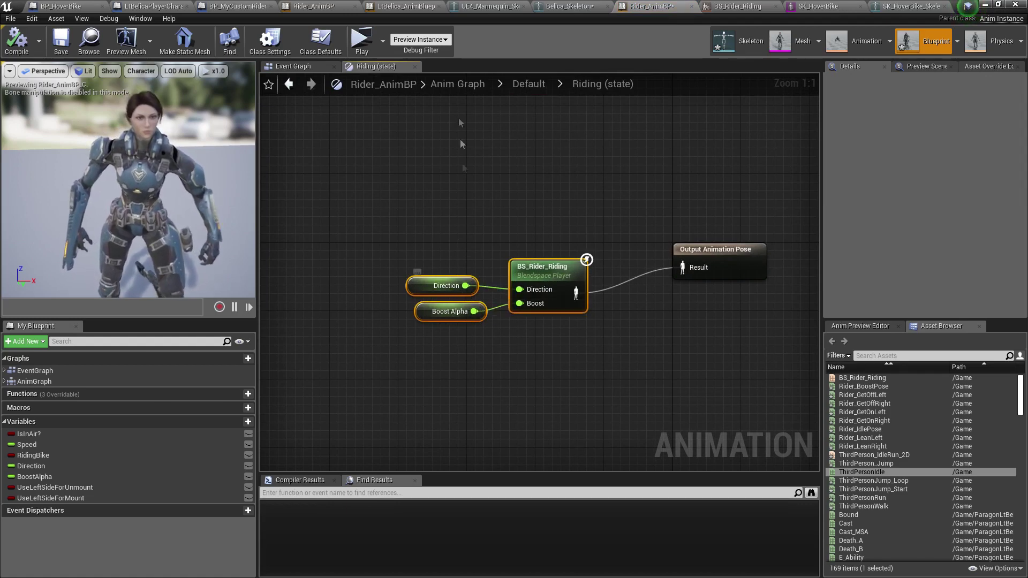
{"action": "left_click", "coordinate": [529, 84]}
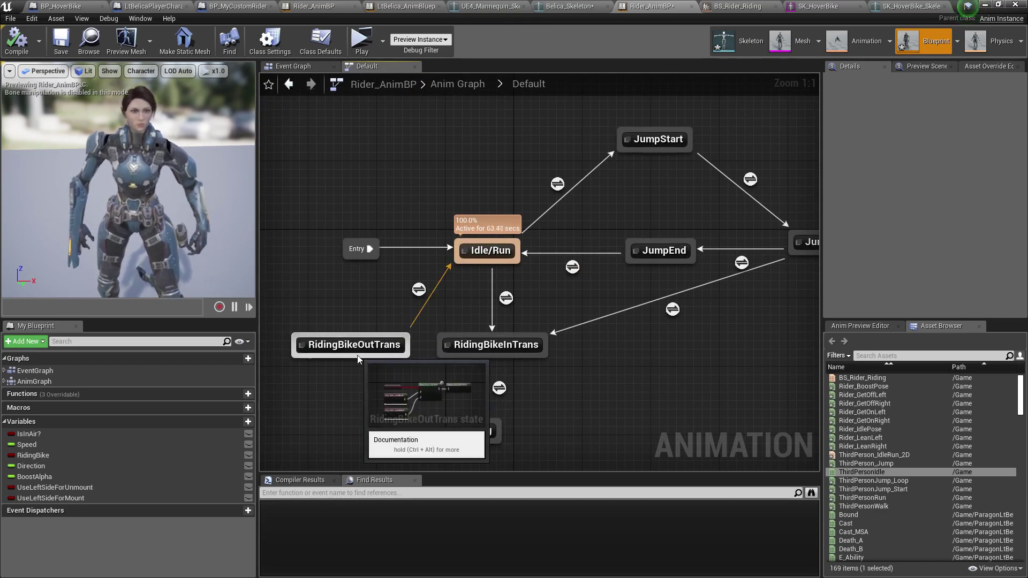
Copy the RidingBikeOutTrans, RidingBikeInTrans and Riding states together with their connecting transitions
{"action": "left_click_drag", "start_coordinate": [349, 288], "coordinate": [608, 445]}
{"action": "left_click_drag", "start_coordinate": [545, 445], "coordinate": [544, 446]}
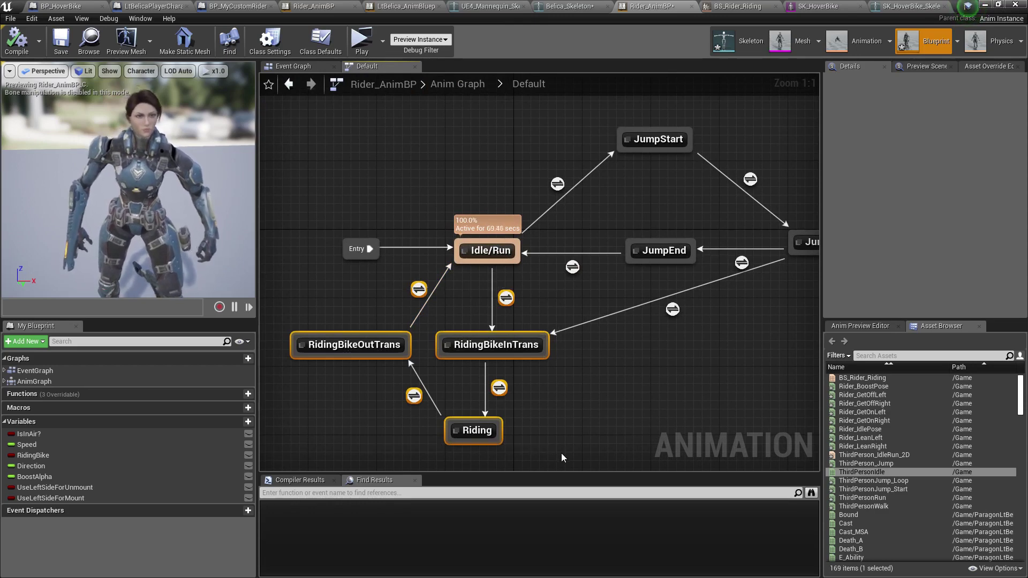
{"action": "key", "text": "ctrl+c"}
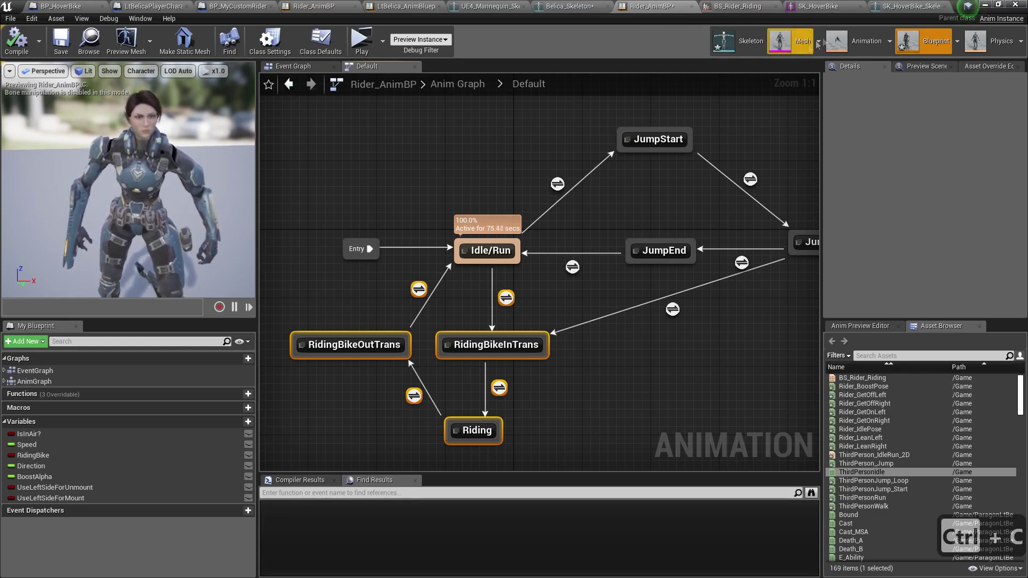
Switch to LtBelica_AnimBlueprint and examine its Locomotion and Ground Locomotion state machines from the Anim Graph
{"action": "left_click", "coordinate": [398, 7]}
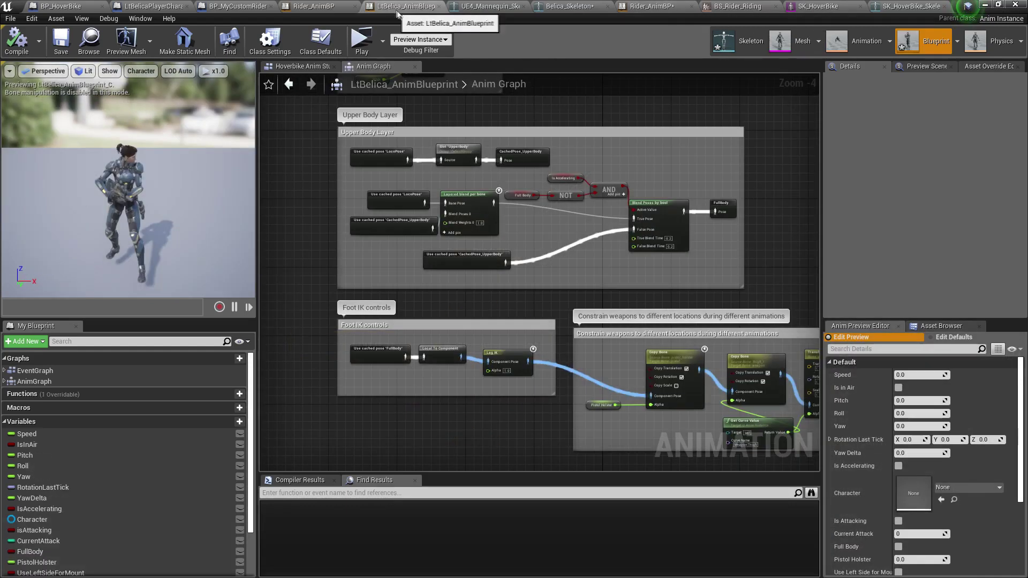
{"action": "right_click_drag", "start_coordinate": [453, 426], "coordinate": [474, 382]}
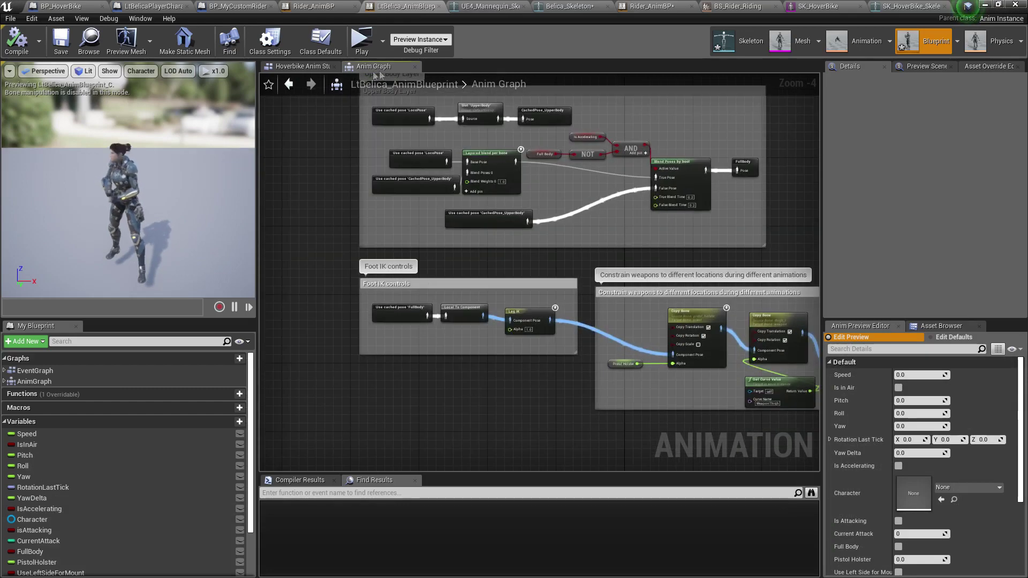
{"action": "scroll", "coordinate": [407, 214], "scroll_direction": "down", "scroll_amount": 4}
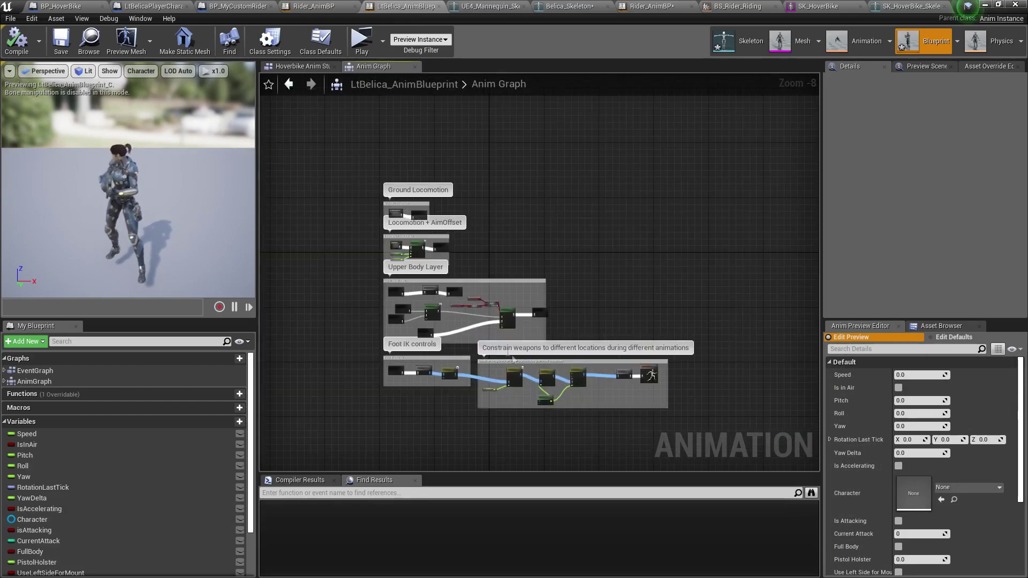
{"action": "scroll", "coordinate": [410, 201], "scroll_direction": "up", "scroll_amount": 4}
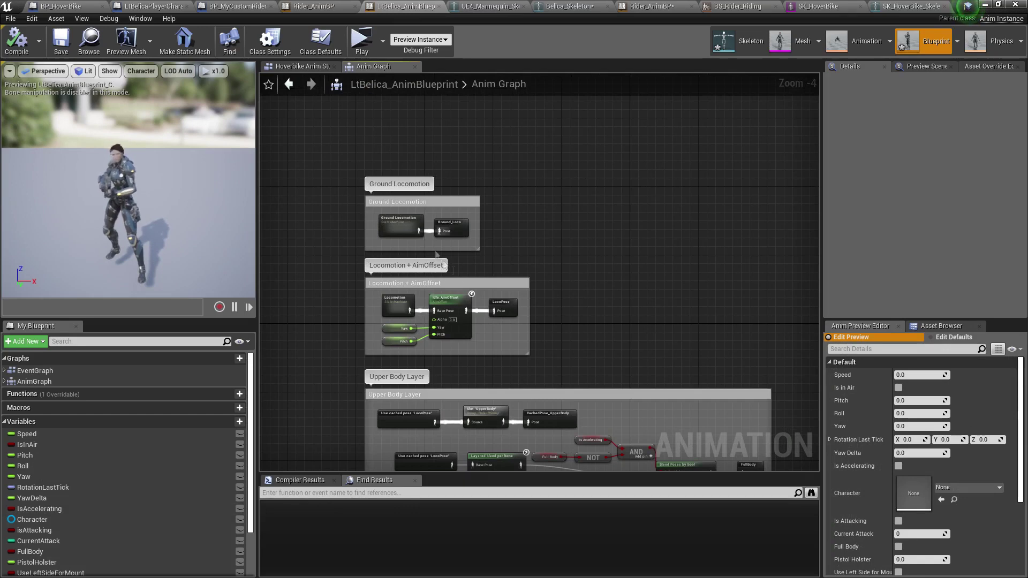
{"action": "scroll", "coordinate": [404, 309], "scroll_direction": "up", "scroll_amount": 3}
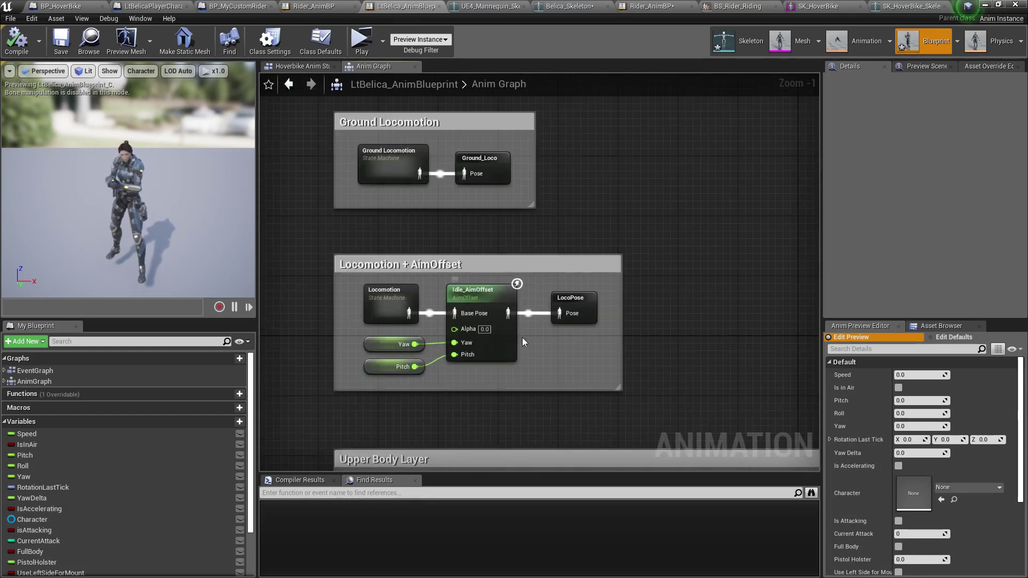
{"action": "right_click_drag", "start_coordinate": [489, 387], "coordinate": [476, 320]}
{"action": "double_click", "coordinate": [378, 225]}
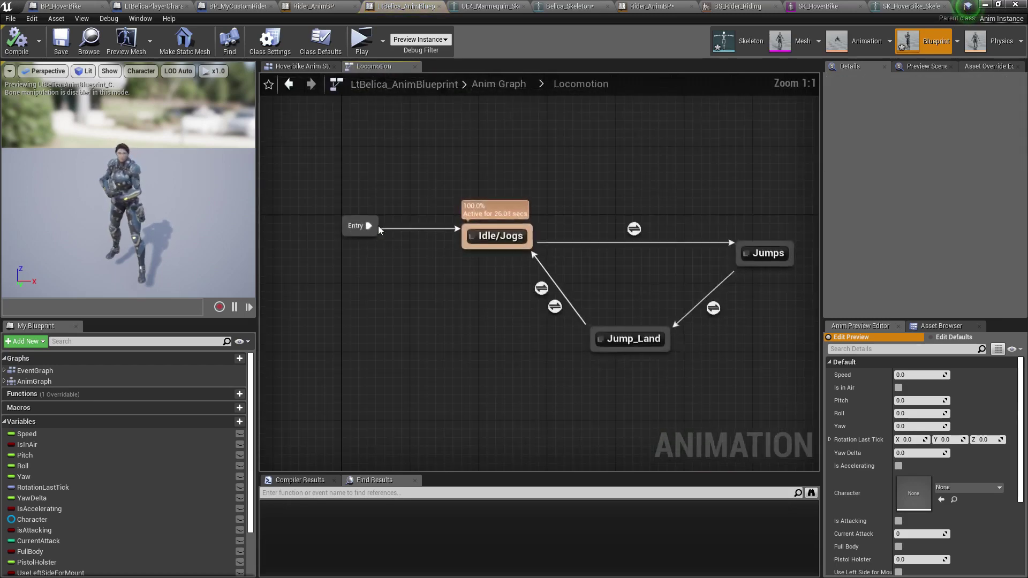
{"action": "left_click", "coordinate": [504, 84]}
{"action": "scroll", "coordinate": [391, 252], "scroll_direction": "up", "scroll_amount": 3}
{"action": "left_click", "coordinate": [391, 252]}
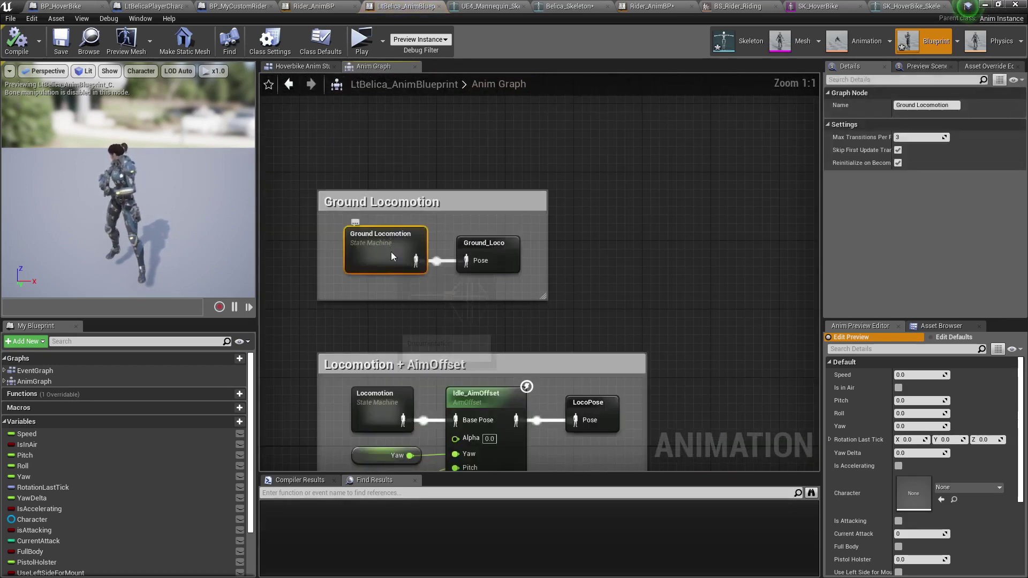
{"action": "double_click", "coordinate": [391, 252]}
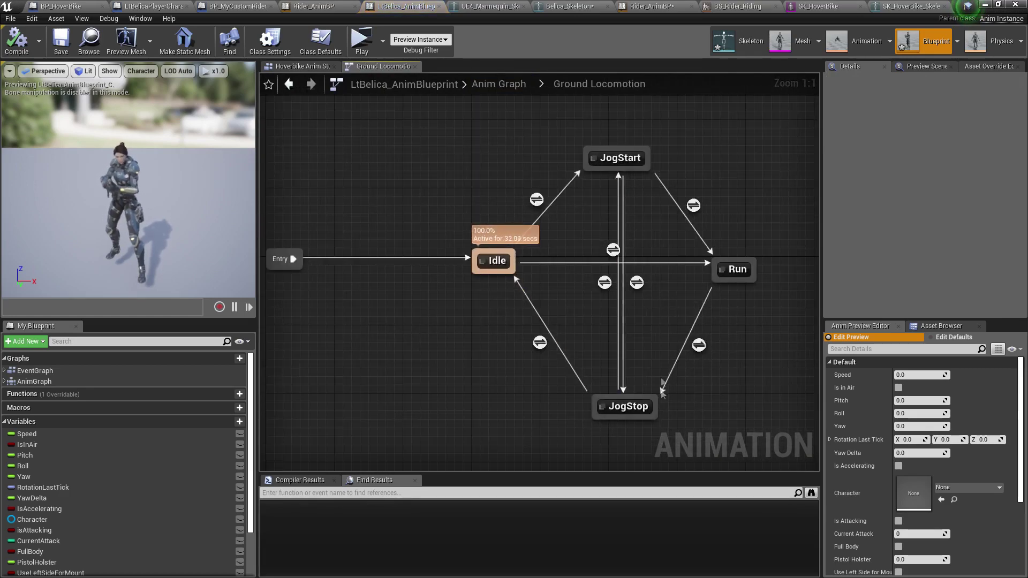
{"action": "left_click", "coordinate": [516, 87]}
Review how the Ground Locomotion and Locomotion + AimOffset groups feed cached poses into the Upper Body Layer
{"action": "scroll", "coordinate": [559, 257], "scroll_direction": "down", "scroll_amount": 5}
{"action": "right_click_drag", "start_coordinate": [388, 365], "coordinate": [485, 371]}
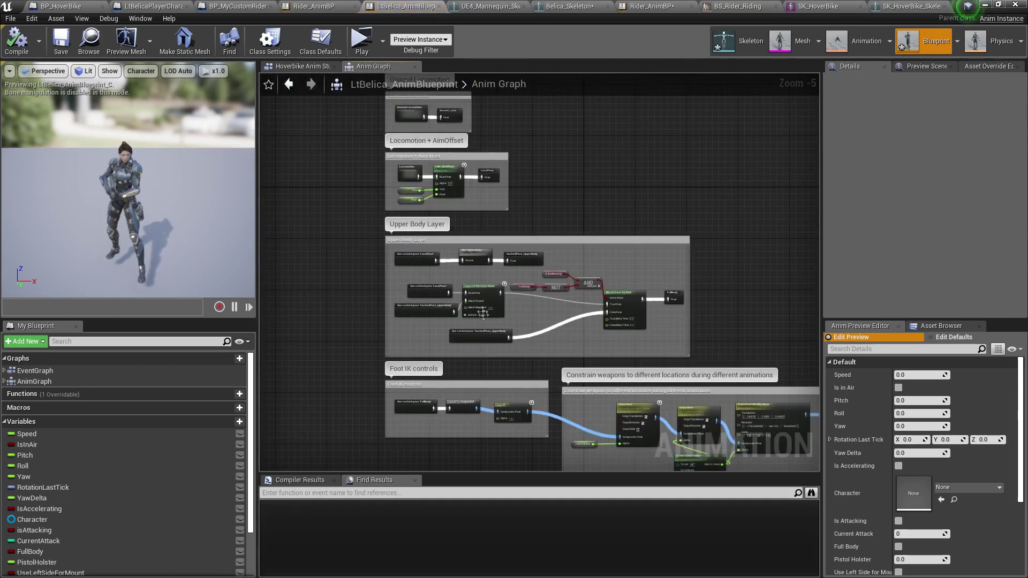
{"action": "scroll", "coordinate": [465, 280], "scroll_direction": "up", "scroll_amount": 4}
{"action": "right_click_drag", "start_coordinate": [601, 445], "coordinate": [590, 391]}
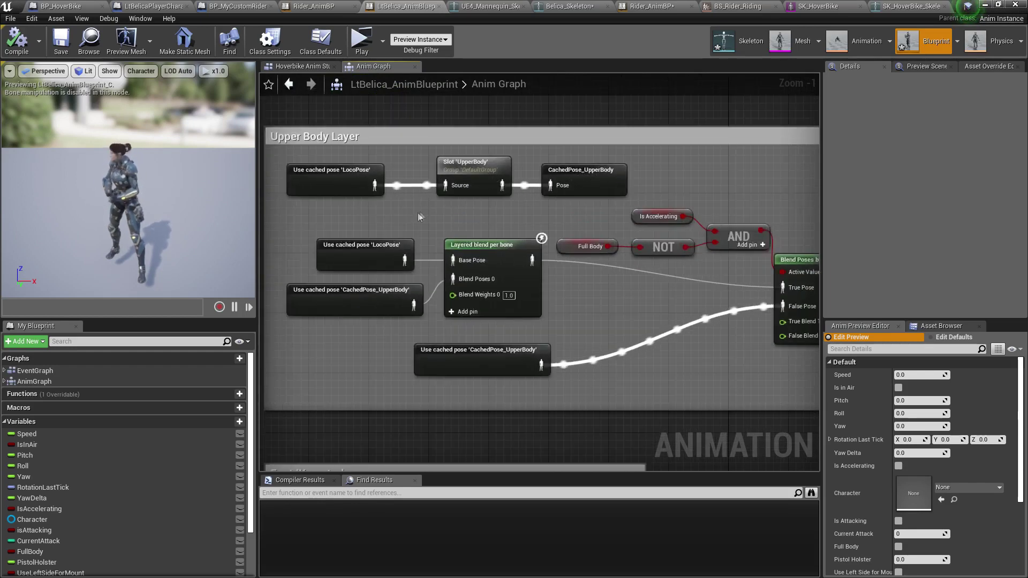
{"action": "right_click_drag", "start_coordinate": [401, 98], "coordinate": [441, 352]}
{"action": "right_click_drag", "start_coordinate": [443, 100], "coordinate": [429, 191]}
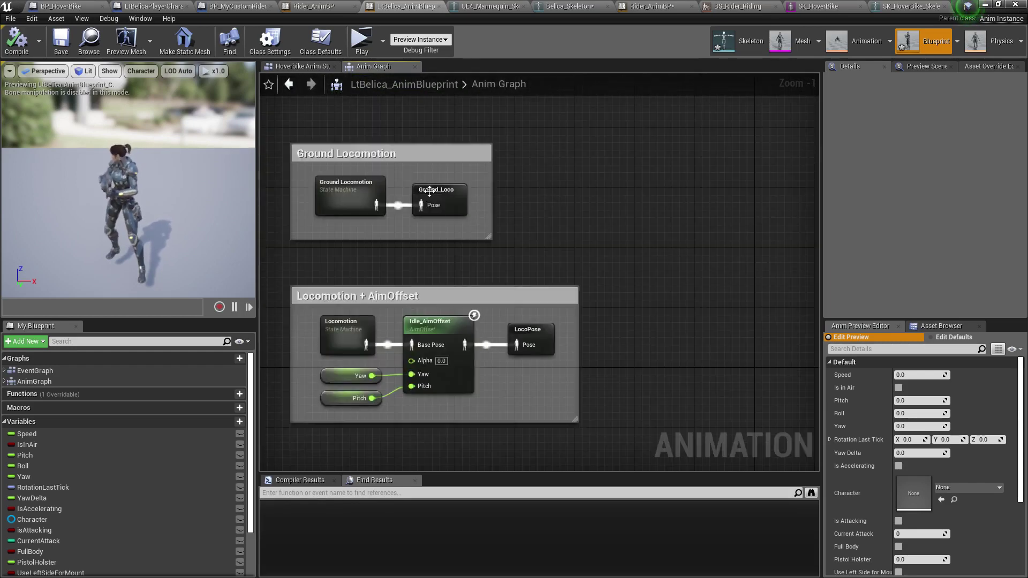
{"action": "right_click_drag", "start_coordinate": [459, 385], "coordinate": [465, 264]}
{"action": "right_click_drag", "start_coordinate": [449, 368], "coordinate": [455, 241]}
{"action": "right_click_drag", "start_coordinate": [442, 320], "coordinate": [414, 470]}
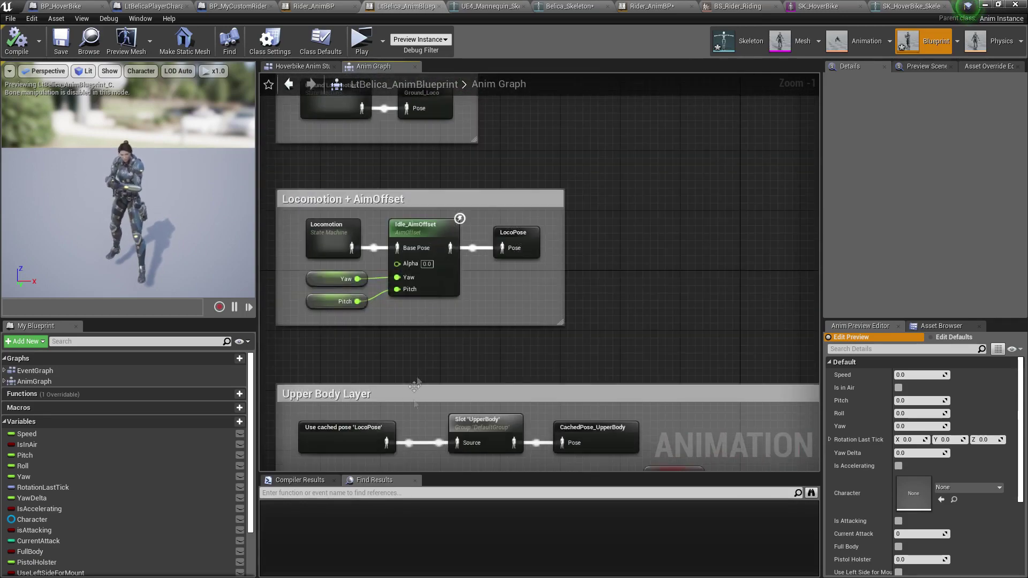
Trace the pose flow from the Upper Body Layer blend through the Foot IK controls to the weapon constraint nodes
{"action": "right_click_drag", "start_coordinate": [554, 333], "coordinate": [560, 169]}
{"action": "right_click_drag", "start_coordinate": [599, 455], "coordinate": [605, 332]}
{"action": "mouse_move", "coordinate": [631, 368]}
{"action": "right_mouse_down"}
{"action": "mouse_move", "coordinate": [612, 344]}
{"action": "mouse_move", "coordinate": [484, 280]}
{"action": "right_mouse_up"}
{"action": "right_click_drag", "start_coordinate": [643, 280], "coordinate": [482, 307]}
{"action": "right_click_drag", "start_coordinate": [557, 351], "coordinate": [611, 278]}
{"action": "mouse_move", "coordinate": [342, 273]}
{"action": "right_mouse_down"}
{"action": "mouse_move", "coordinate": [578, 200]}
{"action": "mouse_move", "coordinate": [445, 271]}
{"action": "right_mouse_up"}
{"action": "right_click_drag", "start_coordinate": [526, 345], "coordinate": [446, 334]}
{"action": "right_click_drag", "start_coordinate": [760, 451], "coordinate": [547, 376]}
{"action": "right_click_drag", "start_coordinate": [815, 410], "coordinate": [349, 381]}
{"action": "scroll", "coordinate": [589, 385], "scroll_direction": "down", "scroll_amount": 1}
{"action": "right_click_drag", "start_coordinate": [646, 384], "coordinate": [553, 419]}
{"action": "right_click_drag", "start_coordinate": [500, 273], "coordinate": [654, 319]}
{"action": "right_click_drag", "start_coordinate": [599, 405], "coordinate": [522, 399]}
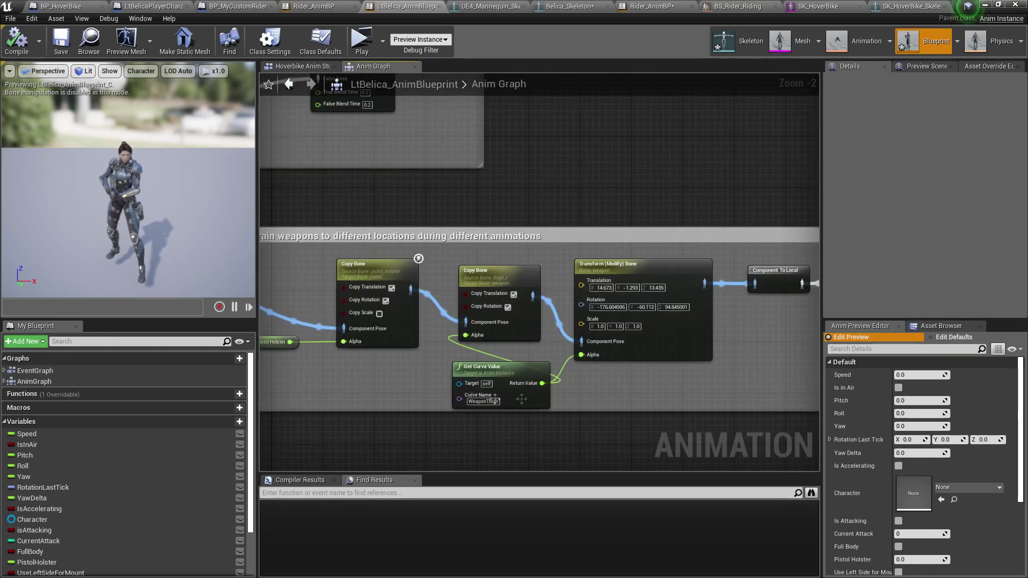
{"action": "right_click_drag", "start_coordinate": [362, 397], "coordinate": [577, 406]}
{"action": "right_click_drag", "start_coordinate": [306, 401], "coordinate": [541, 410]}
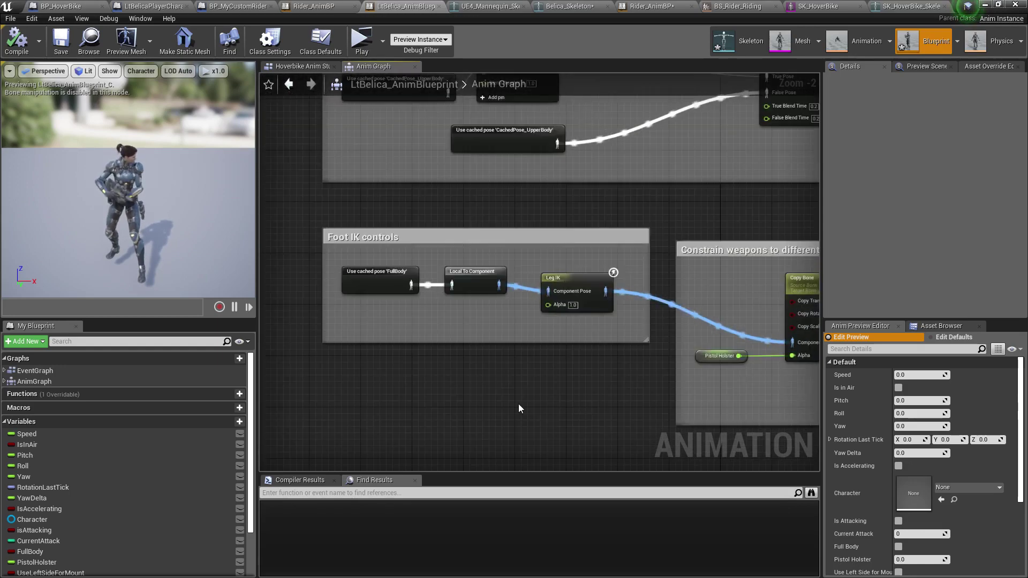
Open the Locomotion state machine and paste the copied riding states with their transitions below Idle/Jogs
{"action": "right_click_drag", "start_coordinate": [589, 142], "coordinate": [589, 299]}
{"action": "right_click_drag", "start_coordinate": [687, 271], "coordinate": [691, 397]}
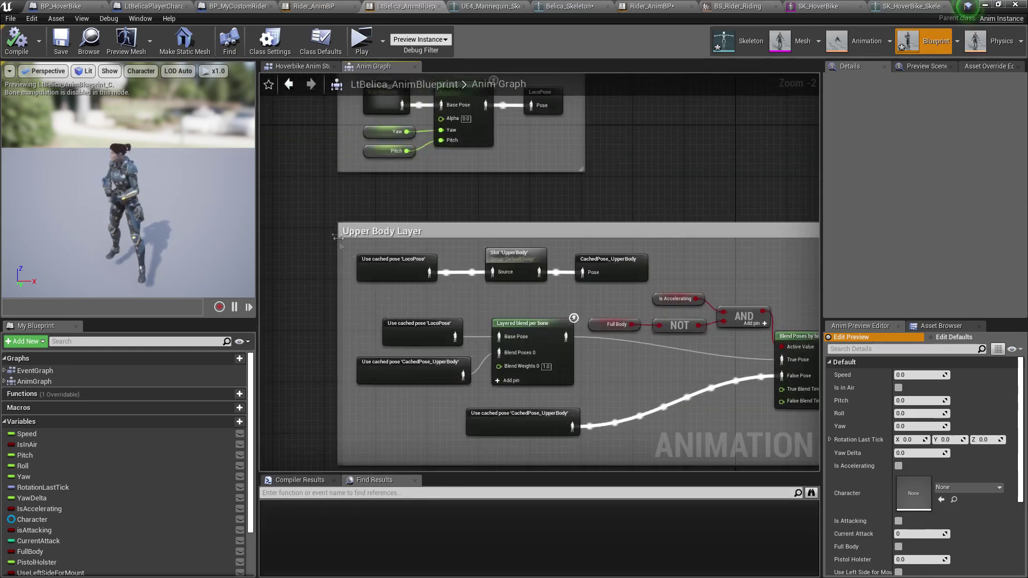
{"action": "right_click_drag", "start_coordinate": [329, 223], "coordinate": [335, 347]}
{"action": "right_click_drag", "start_coordinate": [337, 247], "coordinate": [331, 335]}
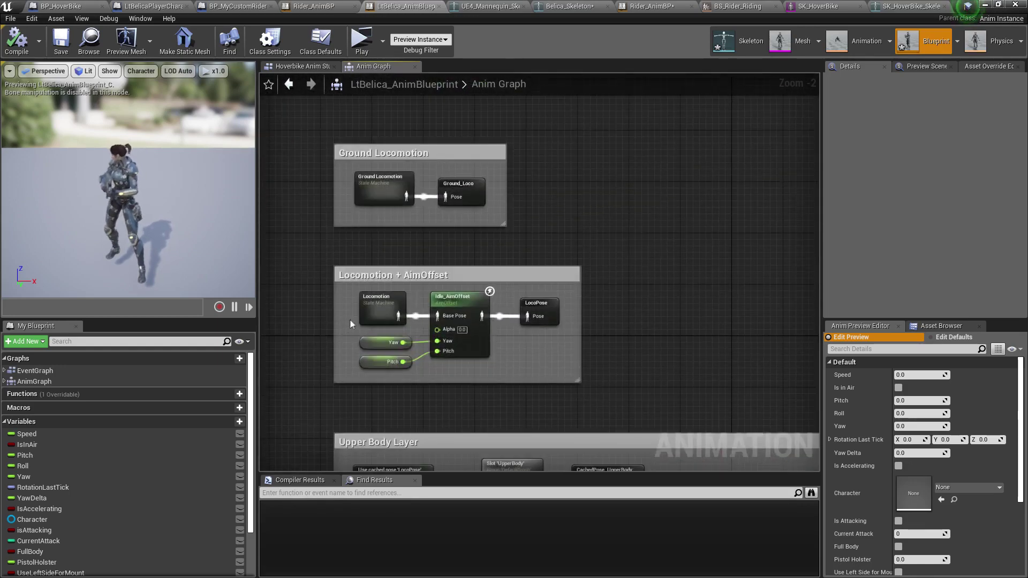
{"action": "double_click", "coordinate": [382, 310]}
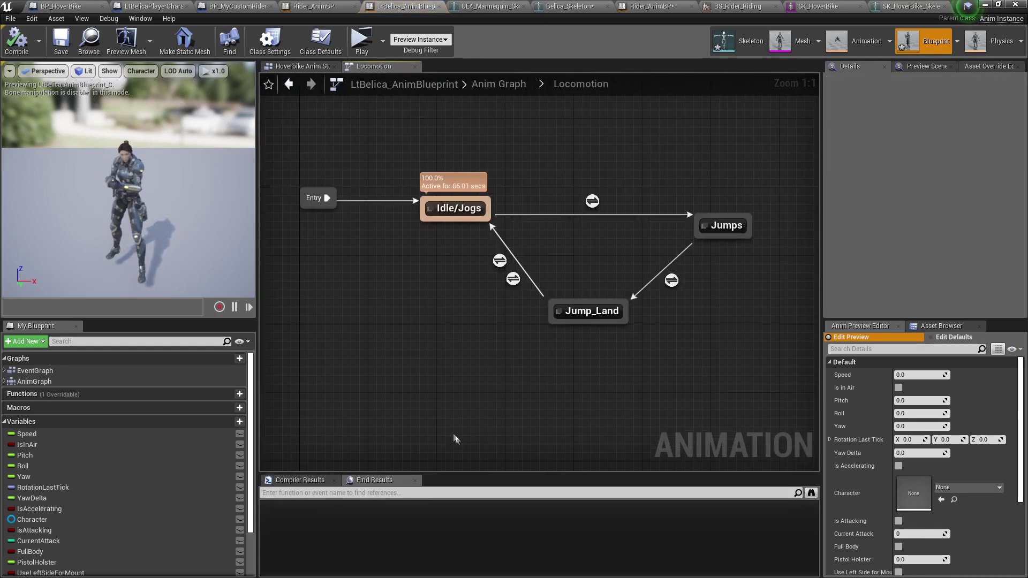
{"action": "right_click_drag", "start_coordinate": [484, 423], "coordinate": [538, 395]}
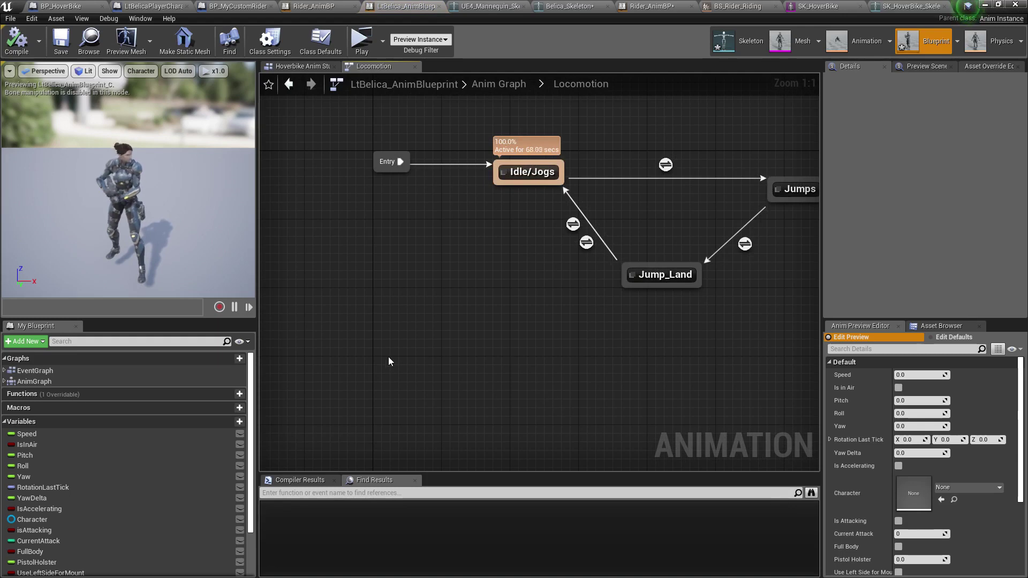
{"action": "key", "text": "ctrl+v"}
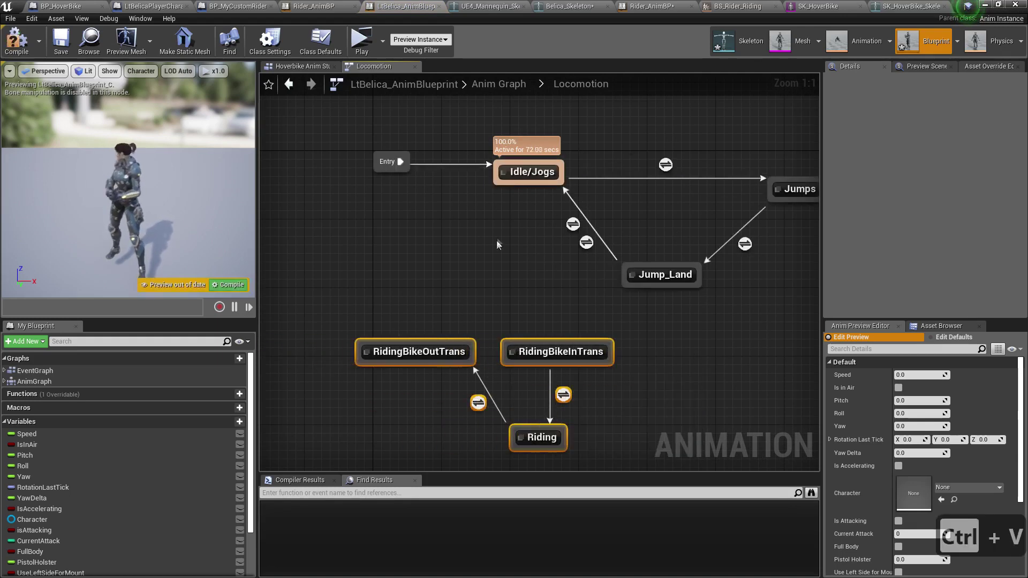
Add transitions from Idle/Jogs to RidingBikeInTrans and from RidingBikeOutTrans to Idle/Jogs, and reposition the riding states beneath Idle/Jogs
{"action": "left_click_drag", "start_coordinate": [530, 184], "coordinate": [552, 351]}
{"action": "left_click_drag", "start_coordinate": [467, 344], "coordinate": [516, 187]}
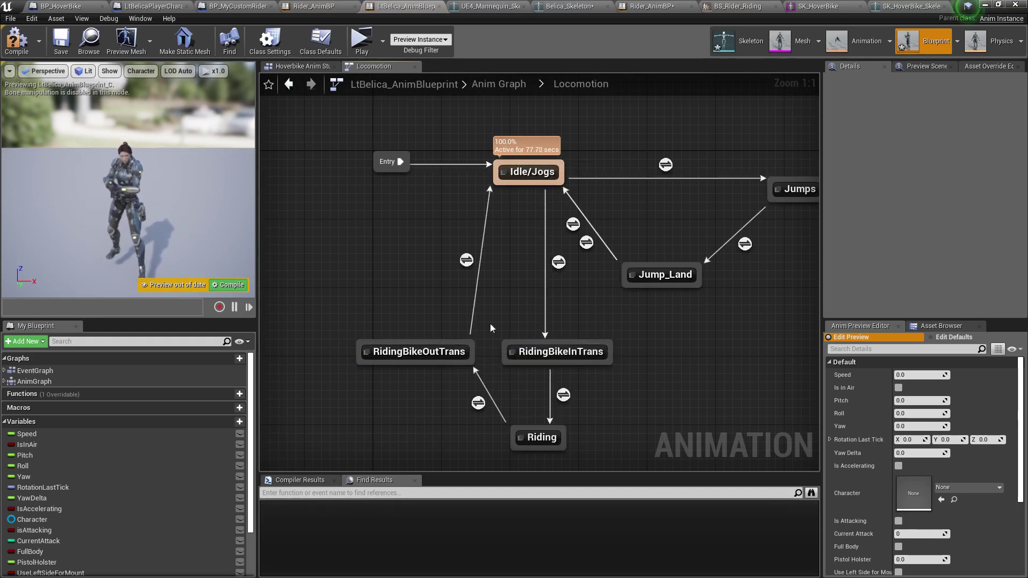
{"action": "left_click_drag", "start_coordinate": [420, 319], "coordinate": [579, 440]}
{"action": "left_click_drag", "start_coordinate": [577, 346], "coordinate": [508, 320]}
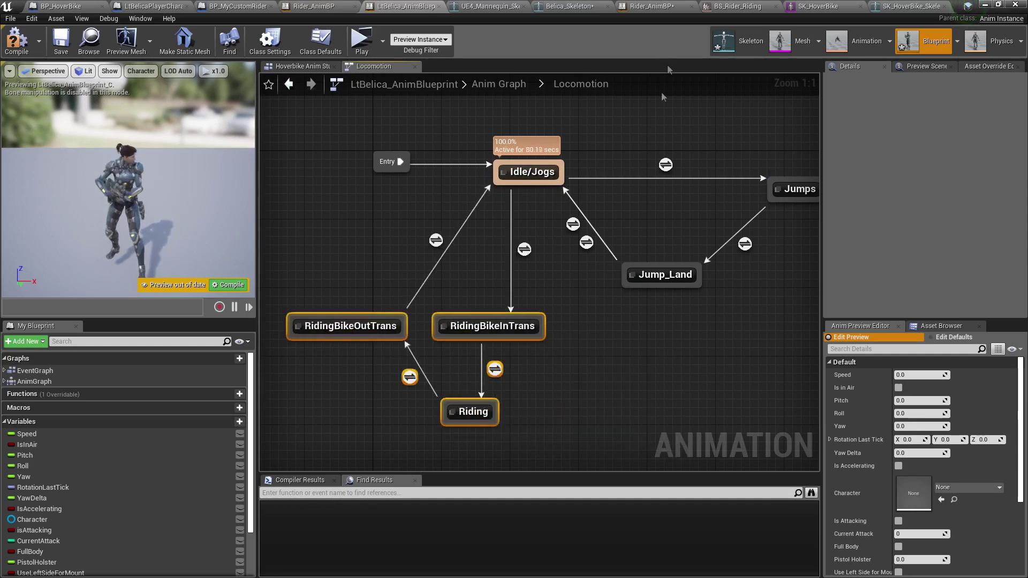
Compare the jump states in Rider_AnimBP's Default state machine with the nested Jumps state machine in LtBelica_AnimBlueprint, and return to Locomotion
{"action": "left_click", "coordinate": [316, 7]}
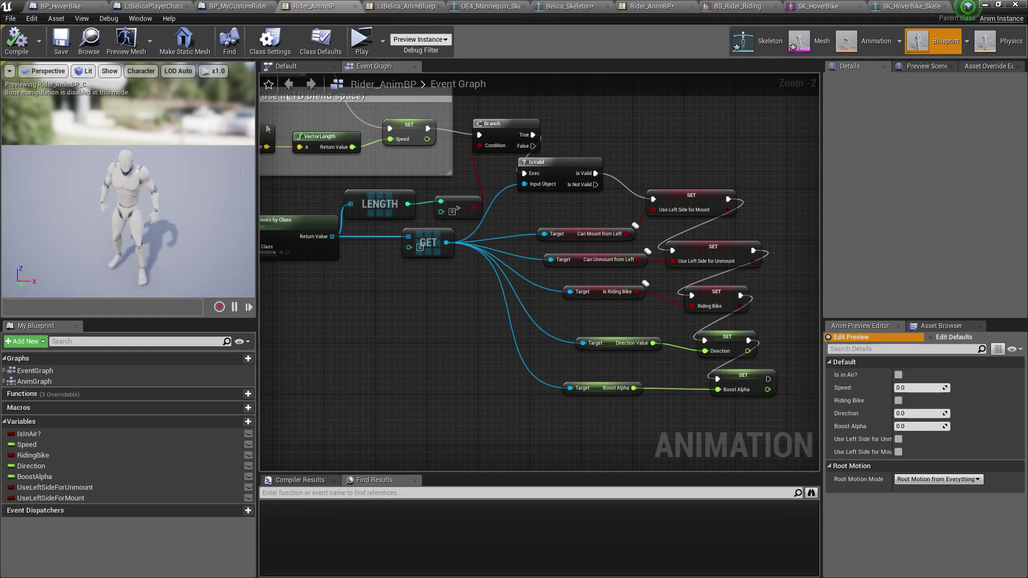
{"action": "double_click", "coordinate": [34, 381]}
{"action": "double_click", "coordinate": [498, 304]}
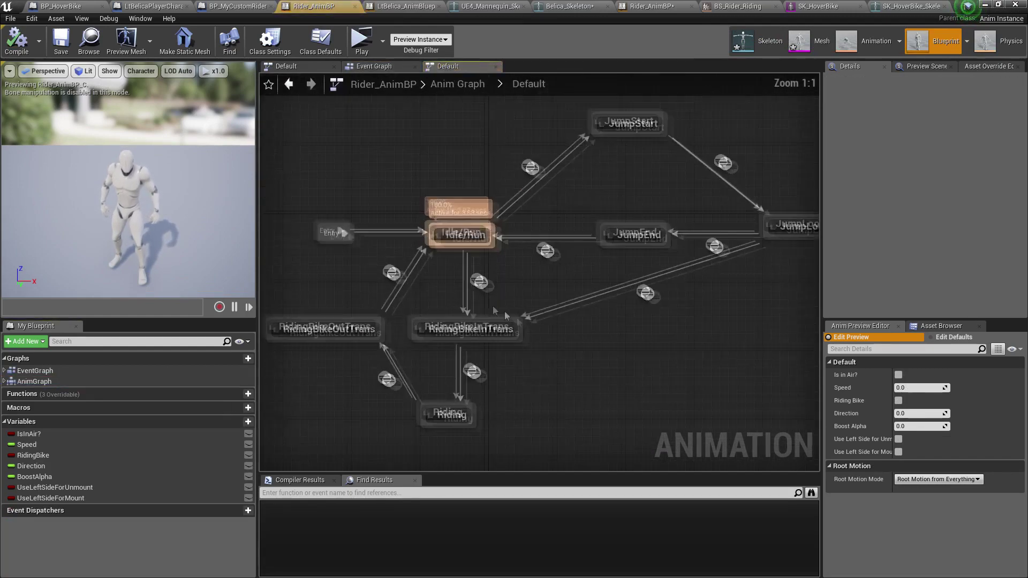
{"action": "left_click", "coordinate": [379, 7]}
{"action": "right_click_drag", "start_coordinate": [631, 355], "coordinate": [512, 350]}
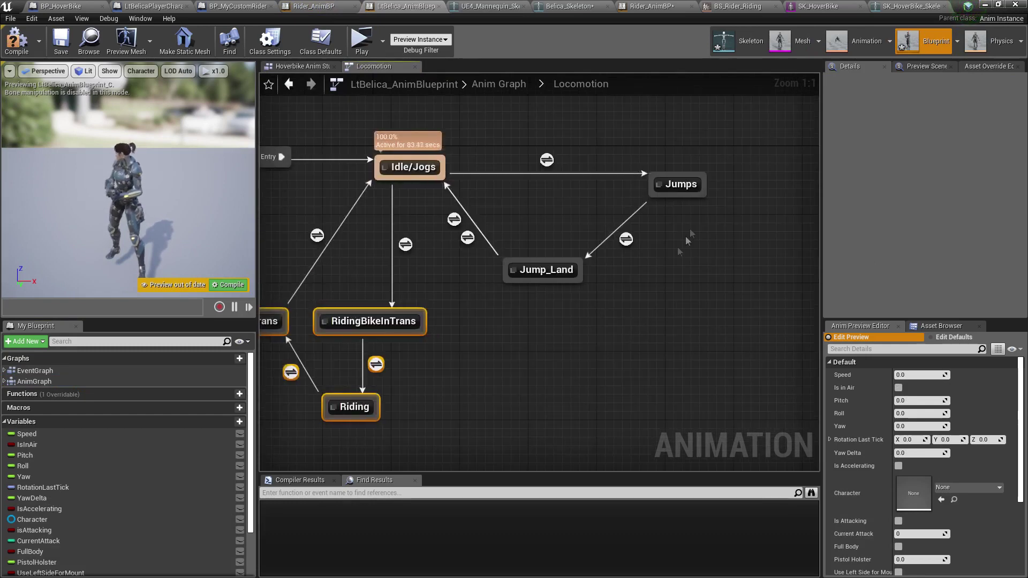
{"action": "double_click", "coordinate": [680, 186]}
{"action": "double_click", "coordinate": [516, 306]}
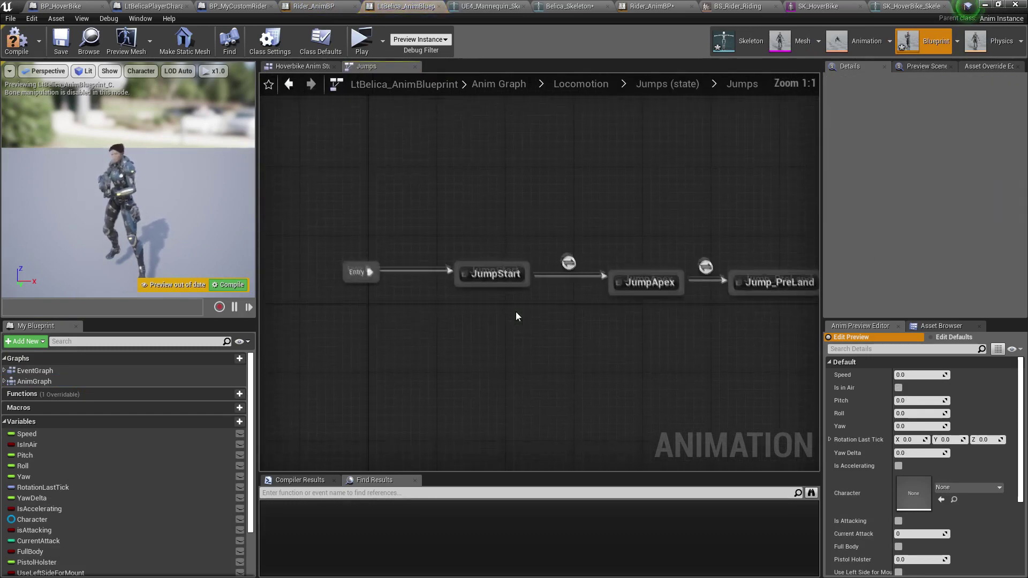
{"action": "right_click_drag", "start_coordinate": [675, 328], "coordinate": [670, 318]}
{"action": "left_click", "coordinate": [667, 84]}
{"action": "left_click", "coordinate": [581, 84]}
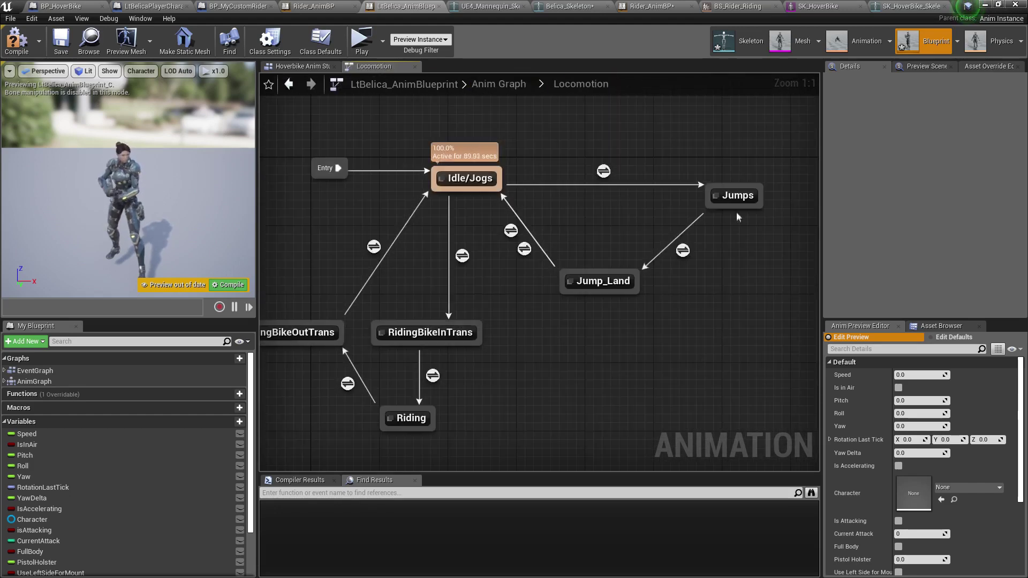
Add a transition from Jumps to RidingBikeInTrans and move Jump_Land slightly aside from it
{"action": "left_click_drag", "start_coordinate": [742, 214], "coordinate": [482, 338]}
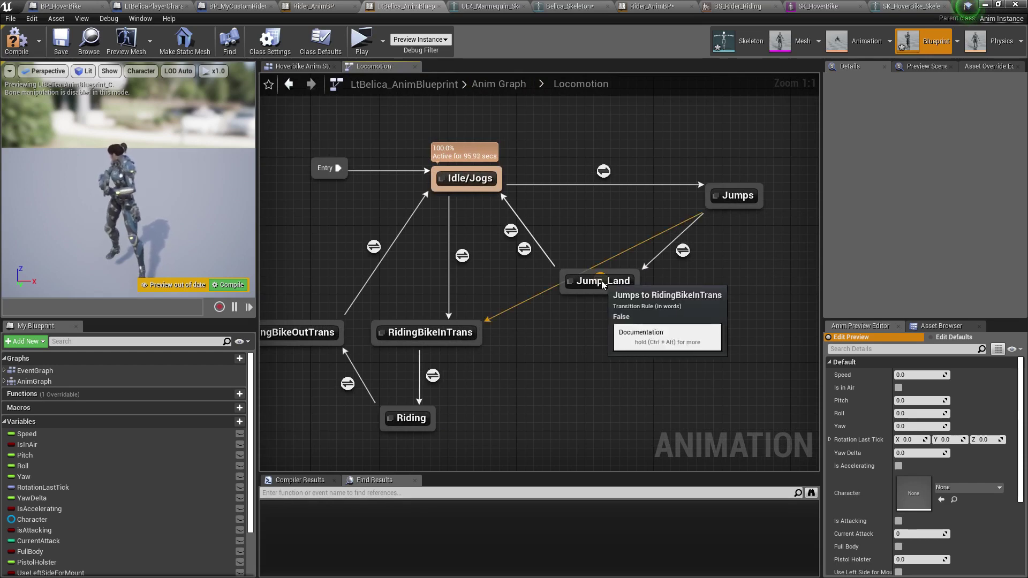
{"action": "left_click", "coordinate": [633, 287]}
{"action": "left_click_drag", "start_coordinate": [632, 288], "coordinate": [649, 296]}
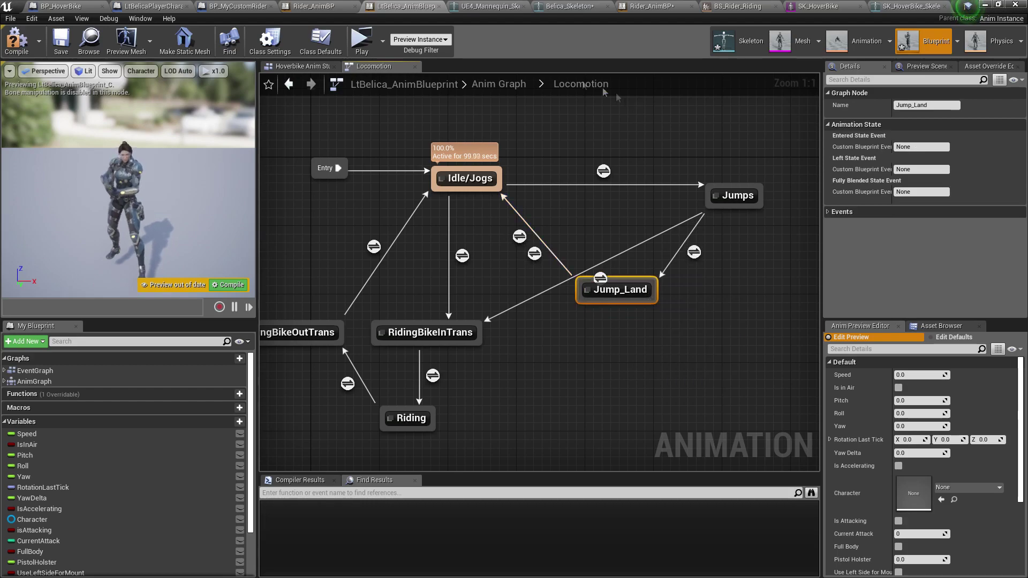
Check the Locomotion state layout against Rider_AnimBP and inspect the rules of the transitions around the riding states
{"action": "left_click", "coordinate": [321, 7]}
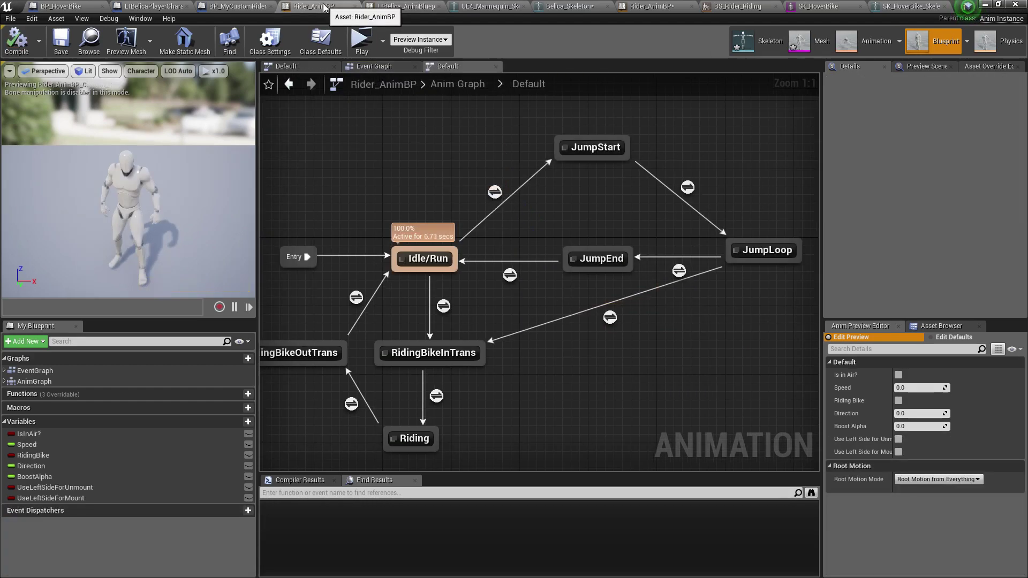
{"action": "left_click", "coordinate": [386, 7]}
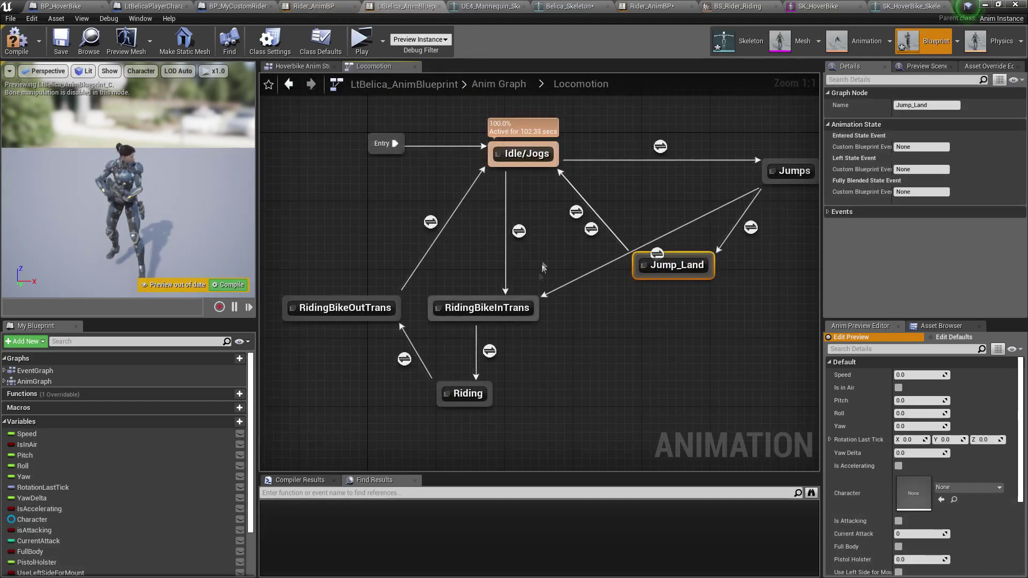
{"action": "left_click", "coordinate": [519, 232]}
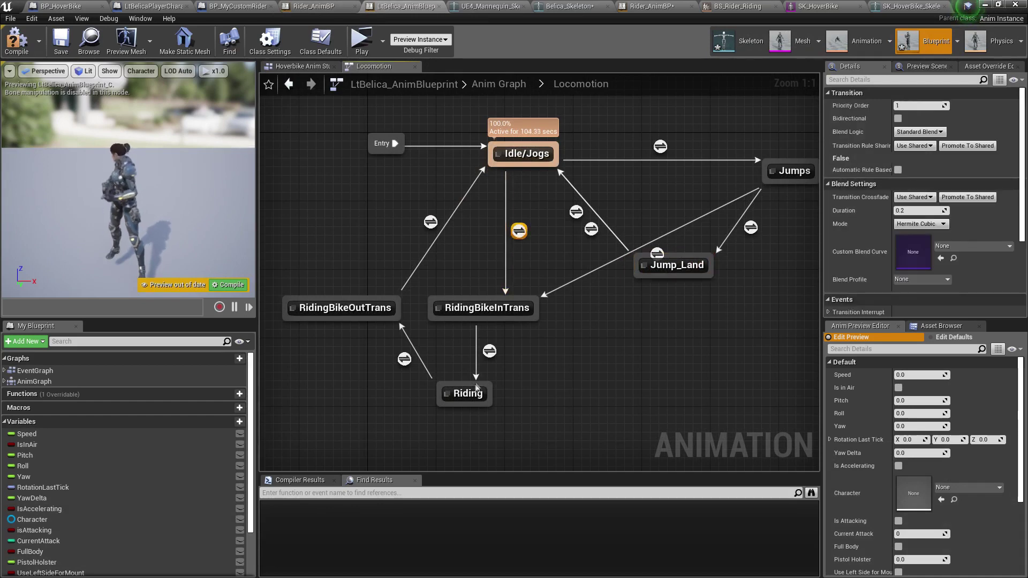
{"action": "left_click", "coordinate": [490, 354]}
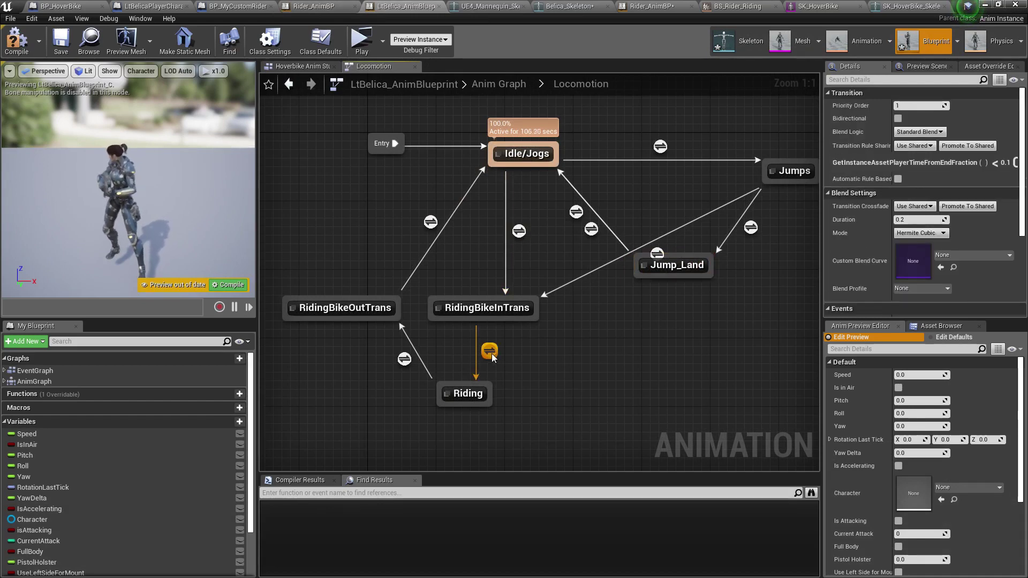
{"action": "left_click", "coordinate": [405, 359]}
{"action": "left_click", "coordinate": [431, 222]}
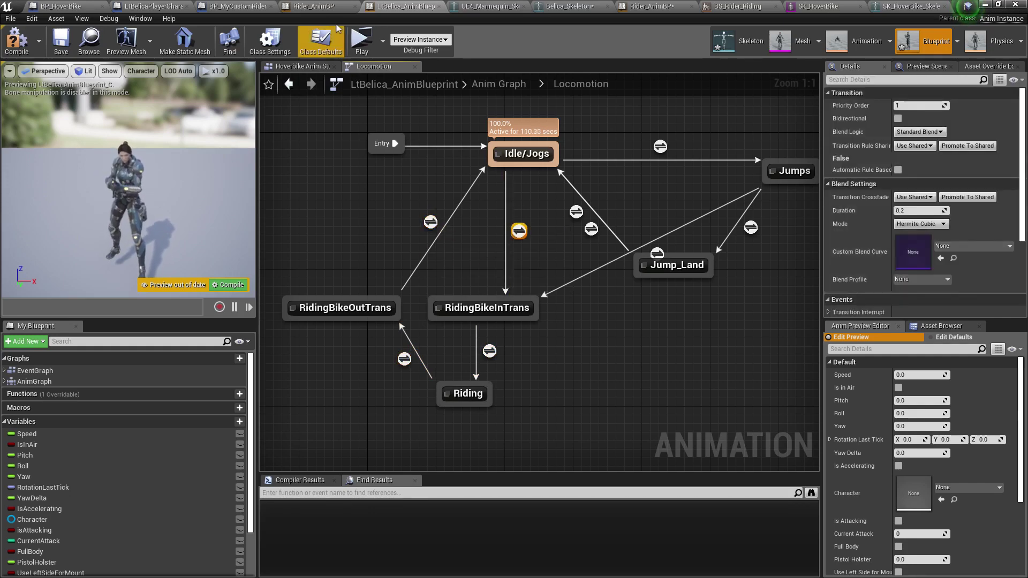
Copy the Riding Bike node from Rider_AnimBP's Idle/Run to RidingBikeInTrans rule and return to LtBelica_AnimBlueprint
{"action": "left_click", "coordinate": [318, 6]}
{"action": "double_click", "coordinate": [447, 307]}
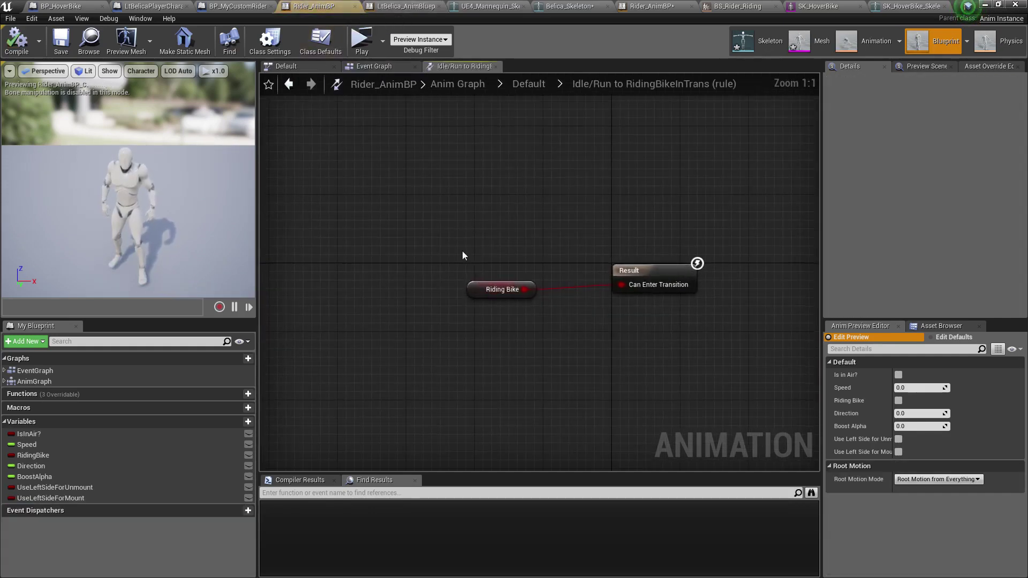
{"action": "left_click", "coordinate": [497, 297]}
{"action": "key", "text": "ctrl+c"}
{"action": "left_click", "coordinate": [405, 6]}
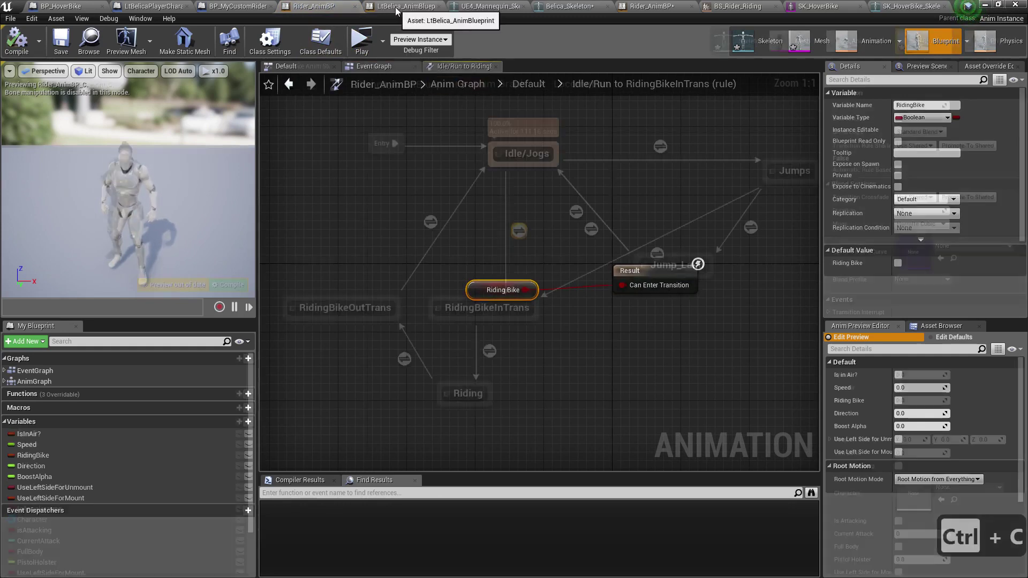
Paste the Riding Bike node into the Idle/Jogs to RidingBikeInTrans rule, connect it to Can Enter Transition, save, and return to Locomotion
{"action": "left_click", "coordinate": [519, 232]}
{"action": "double_click", "coordinate": [519, 231]}
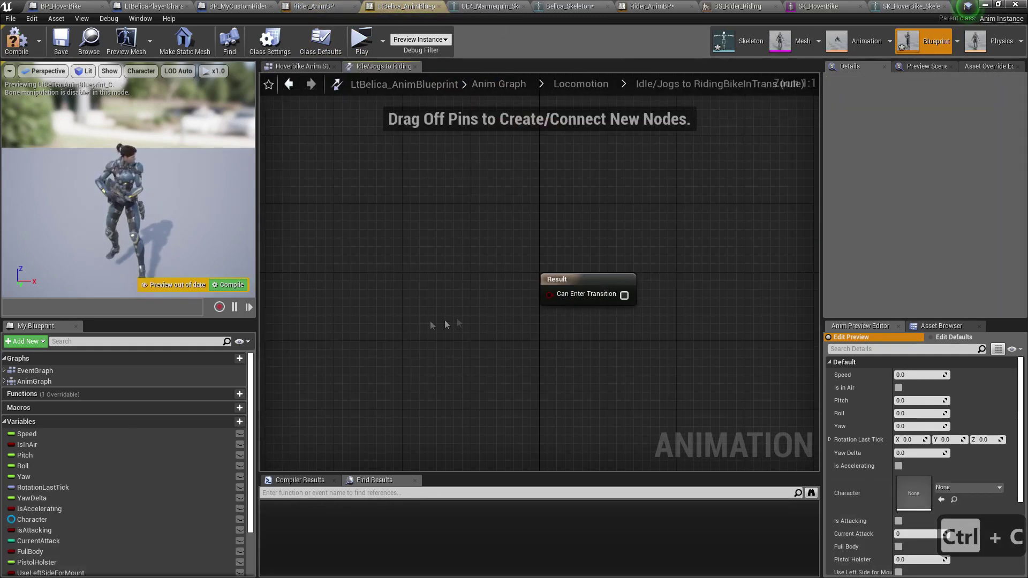
{"action": "key", "text": "ctrl+v"}
{"action": "left_click_drag", "start_coordinate": [437, 316], "coordinate": [442, 321]}
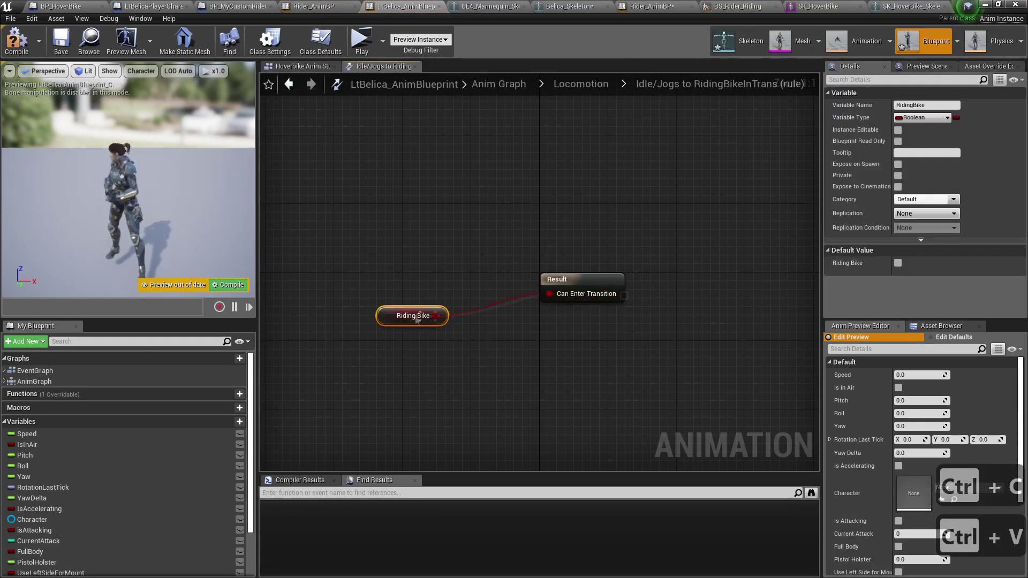
{"action": "left_click", "coordinate": [66, 49]}
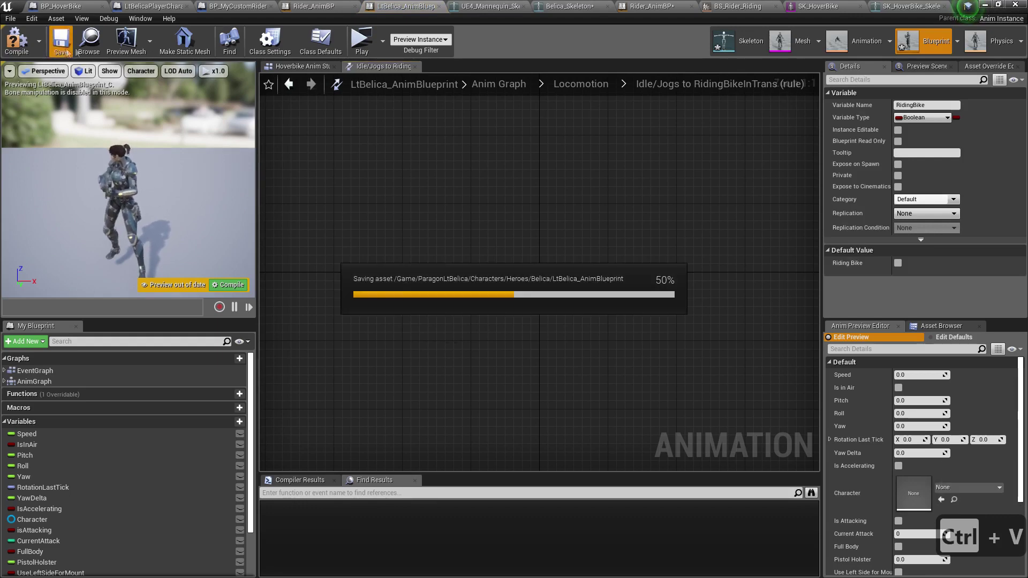
{"action": "left_click", "coordinate": [290, 84]}
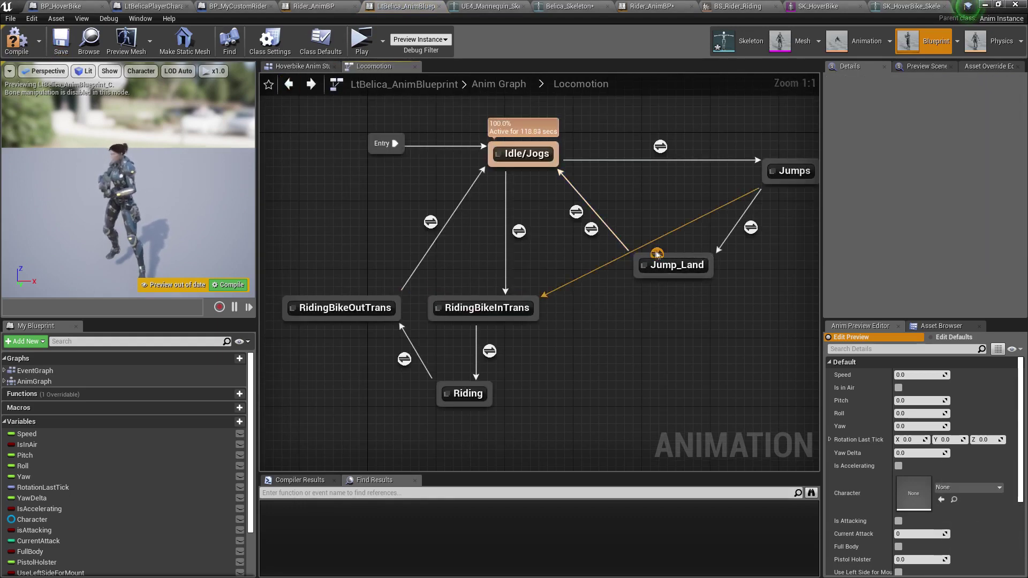
Paste the Riding Bike node into the Jumps to RidingBikeInTrans rule, connect it to Can Enter Transition, and return to Locomotion
{"action": "double_click", "coordinate": [662, 256]}
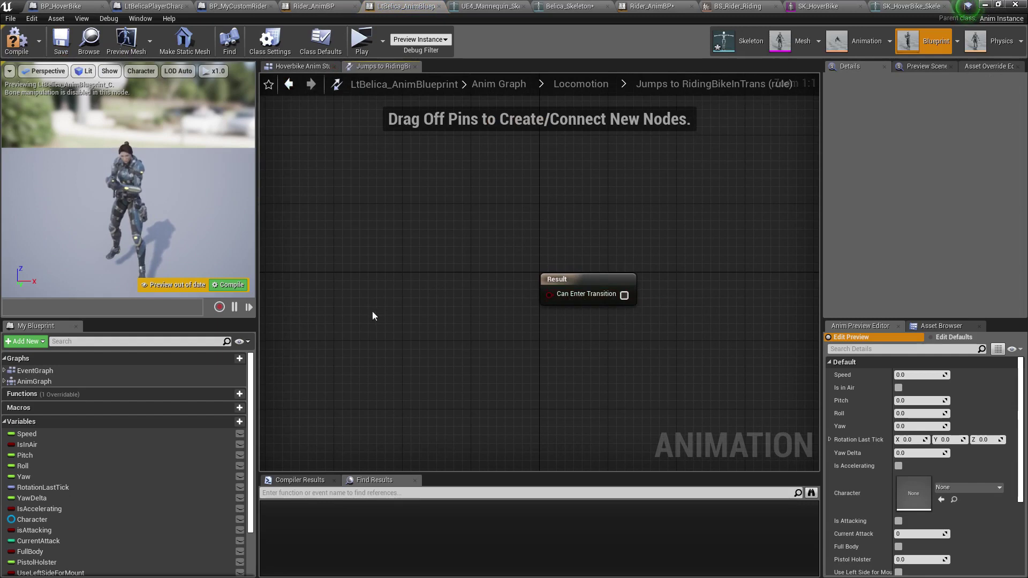
{"action": "key", "text": "ctrl+v"}
{"action": "left_click_drag", "start_coordinate": [436, 315], "coordinate": [531, 289]}
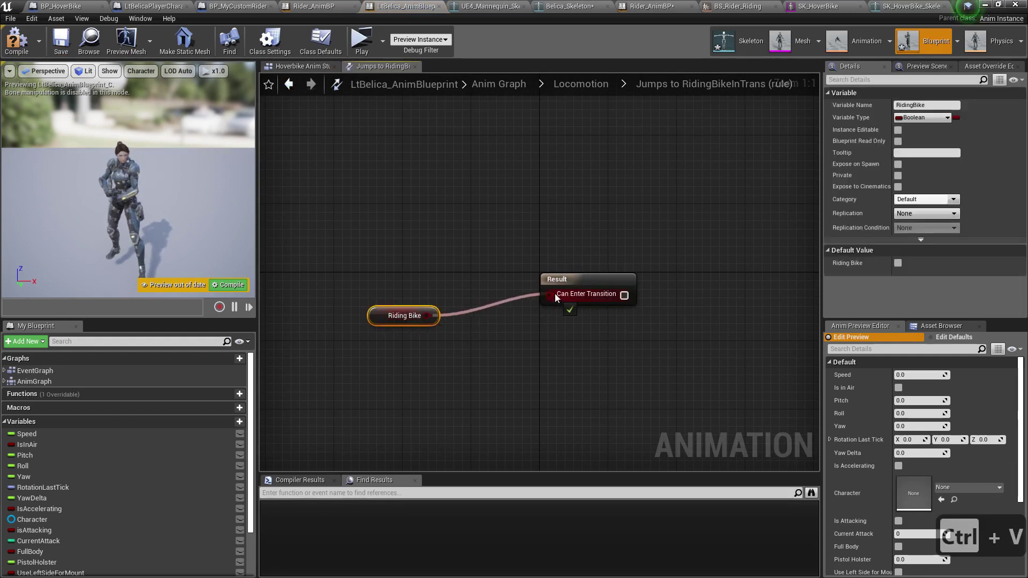
{"action": "left_click_drag", "start_coordinate": [394, 307], "coordinate": [406, 305]}
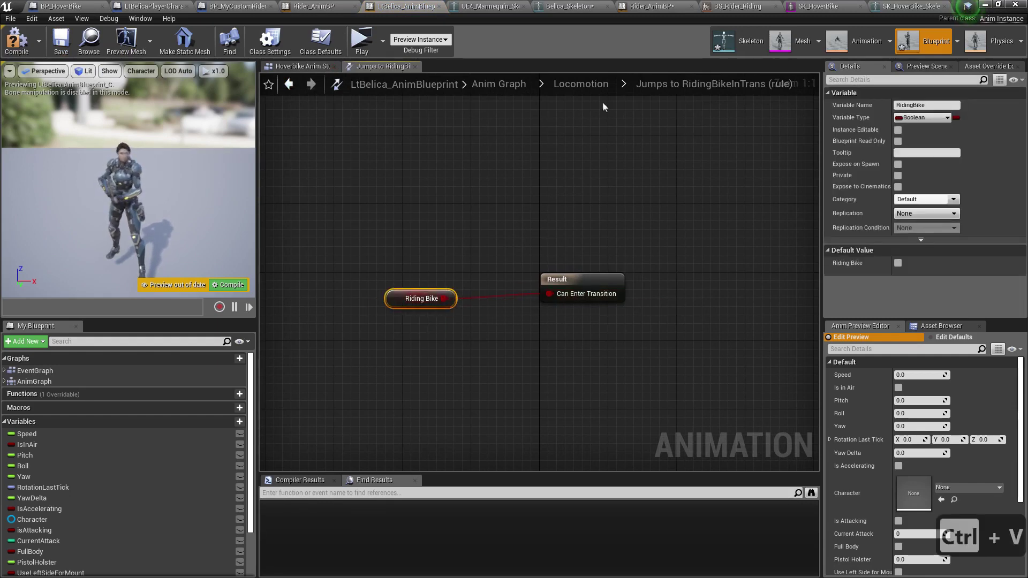
{"action": "left_click", "coordinate": [581, 84]}
Check the riding transition rules, and copy the time-remaining, less-than and OR nodes from Rider_AnimBP's RidingBikeOutTrans to Idle/Run rule
{"action": "mouse_move", "coordinate": [536, 246]}
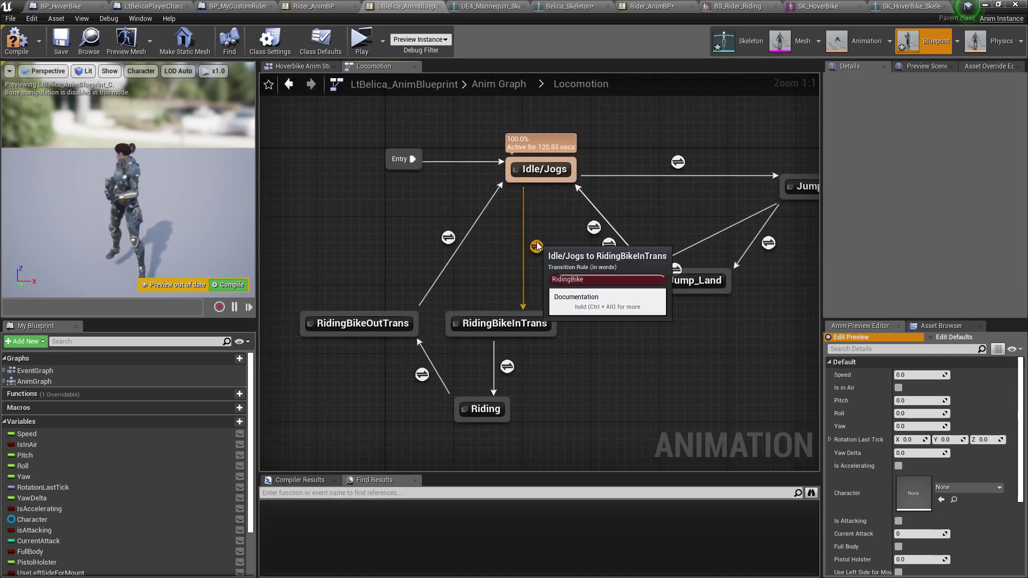
{"action": "mouse_move", "coordinate": [509, 368]}
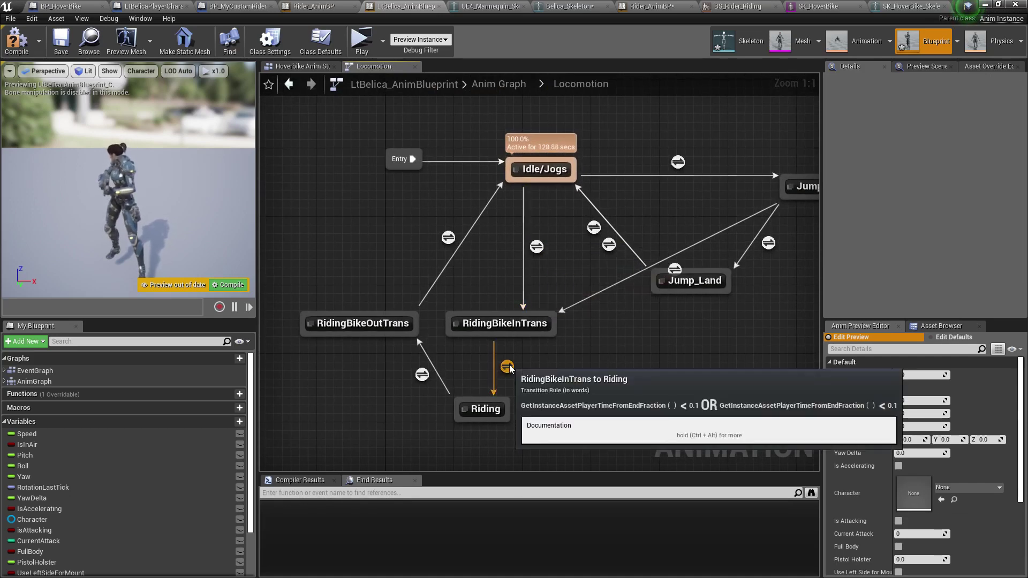
{"action": "mouse_move", "coordinate": [422, 377]}
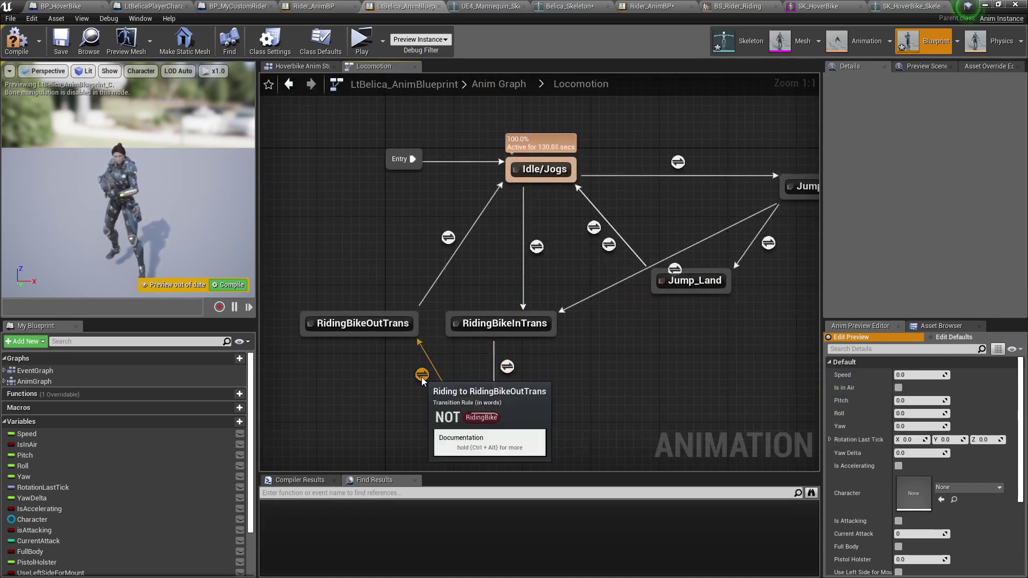
{"action": "mouse_move", "coordinate": [450, 240]}
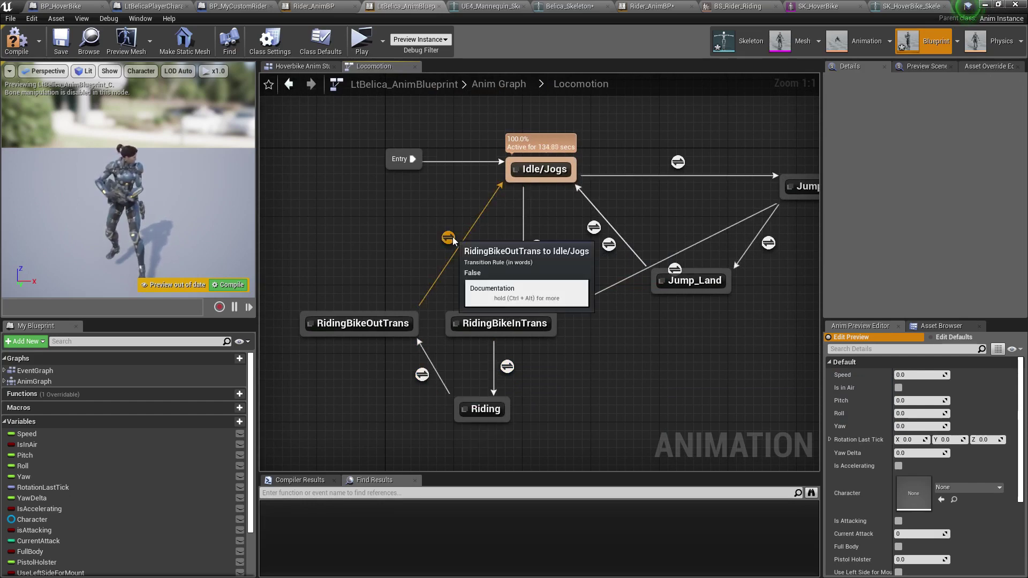
{"action": "left_click", "coordinate": [329, 9]}
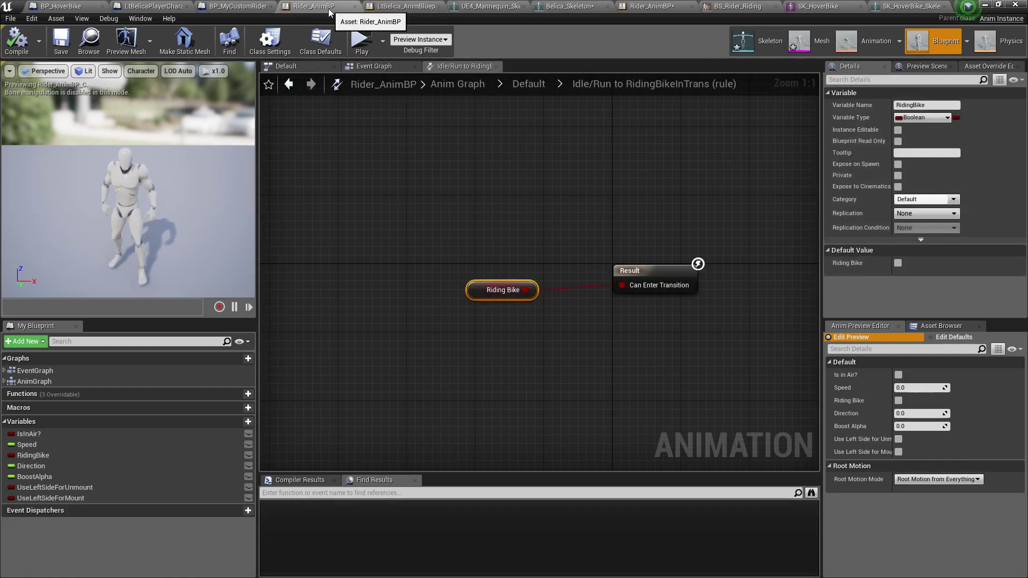
{"action": "left_click", "coordinate": [546, 90]}
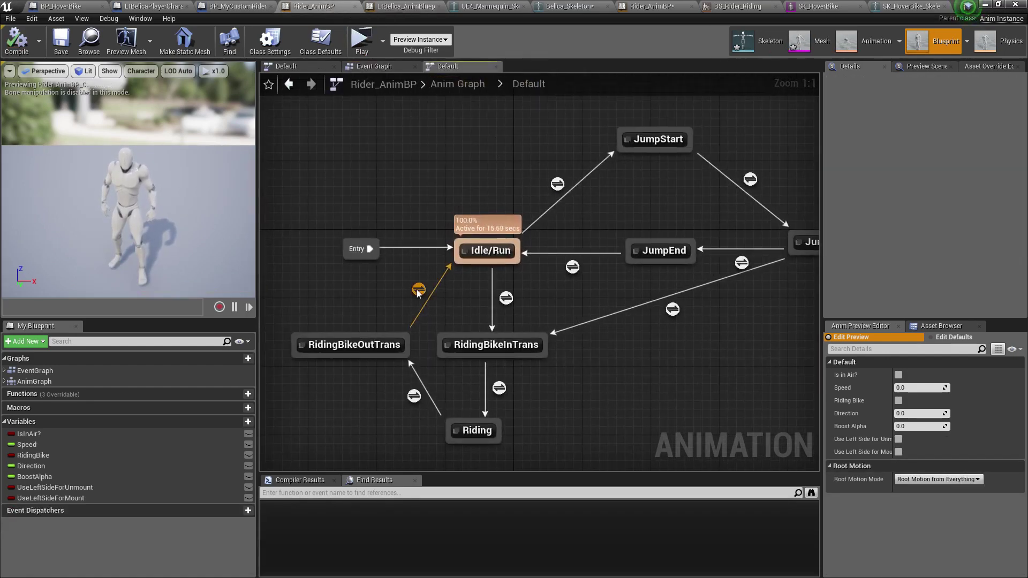
{"action": "double_click", "coordinate": [418, 289]}
{"action": "left_click_drag", "start_coordinate": [391, 164], "coordinate": [662, 396]}
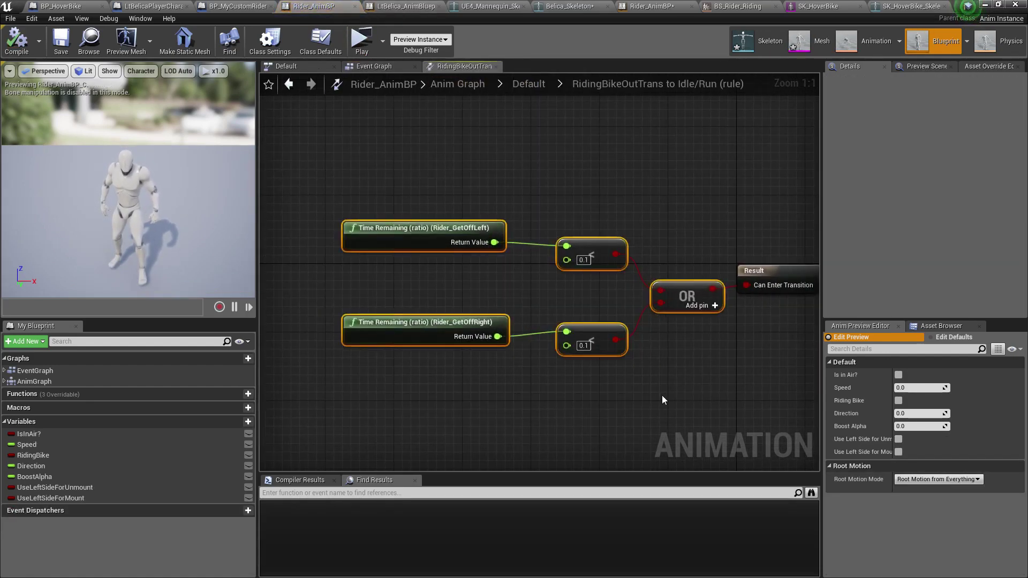
{"action": "key", "text": "ctrl+c"}
{"action": "left_click", "coordinate": [384, 68]}
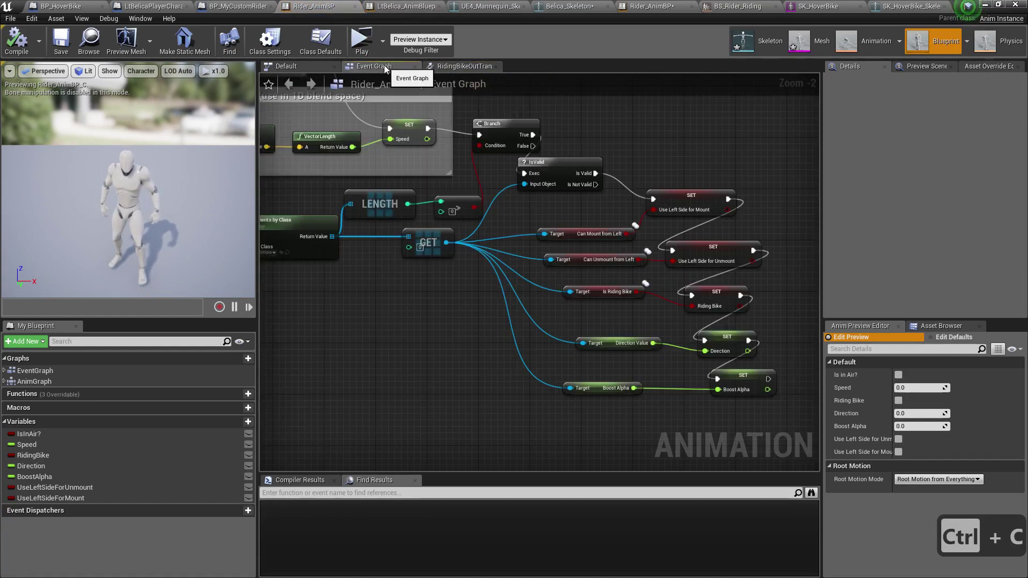
{"action": "left_click", "coordinate": [454, 70]}
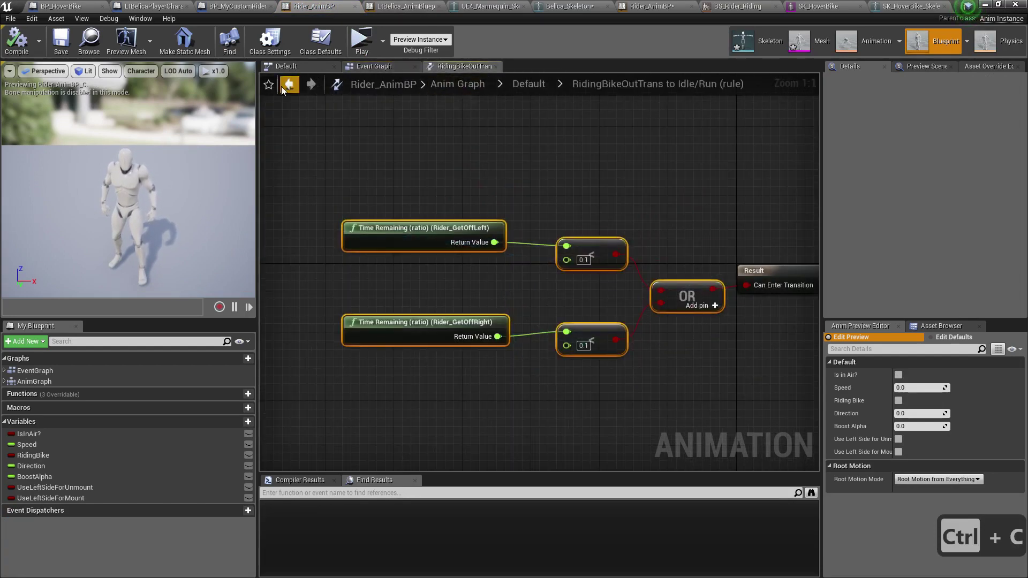
Paste the copied nodes into LtBelica_AnimBlueprint's RidingBikeOutTrans to Idle/Jogs rule, connect OR to Can Enter Transition, compile, and return to Locomotion
{"action": "left_click", "coordinate": [406, 6]}
{"action": "double_click", "coordinate": [448, 237]}
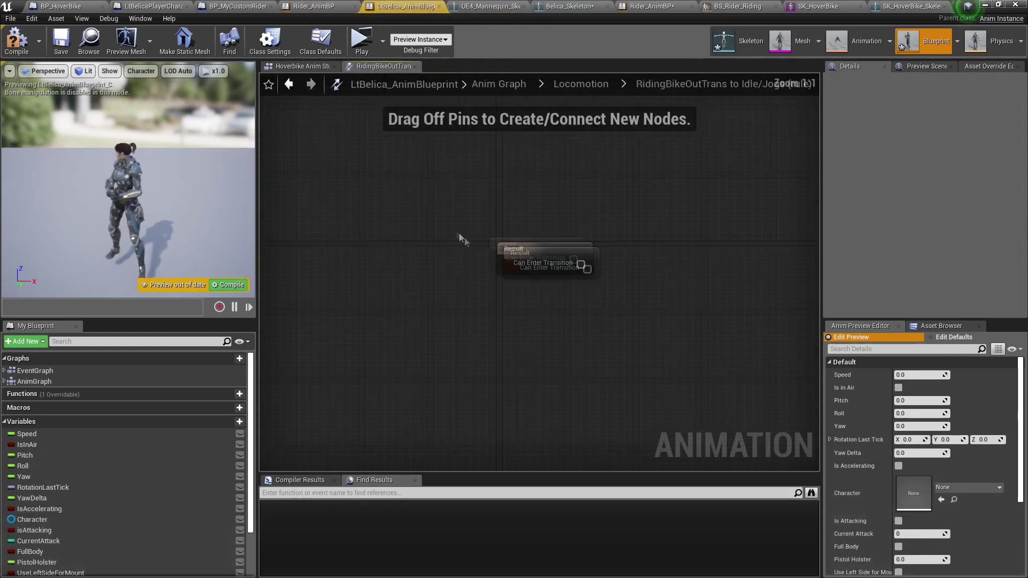
{"action": "key", "text": "ctrl+v"}
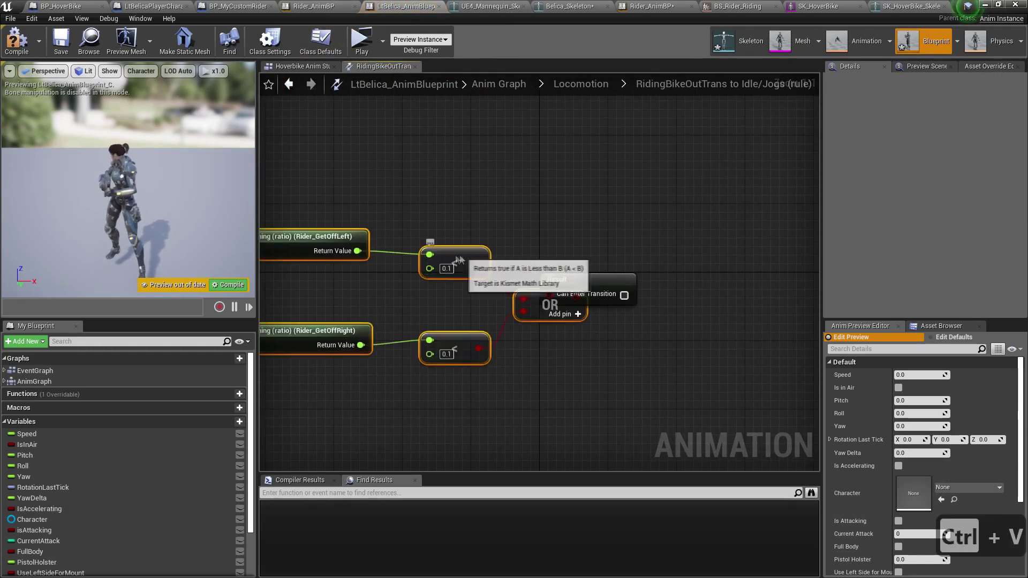
{"action": "left_click_drag", "start_coordinate": [562, 302], "coordinate": [485, 302]}
{"action": "left_click_drag", "start_coordinate": [548, 296], "coordinate": [549, 294]}
{"action": "right_click_drag", "start_coordinate": [509, 259], "coordinate": [616, 274]}
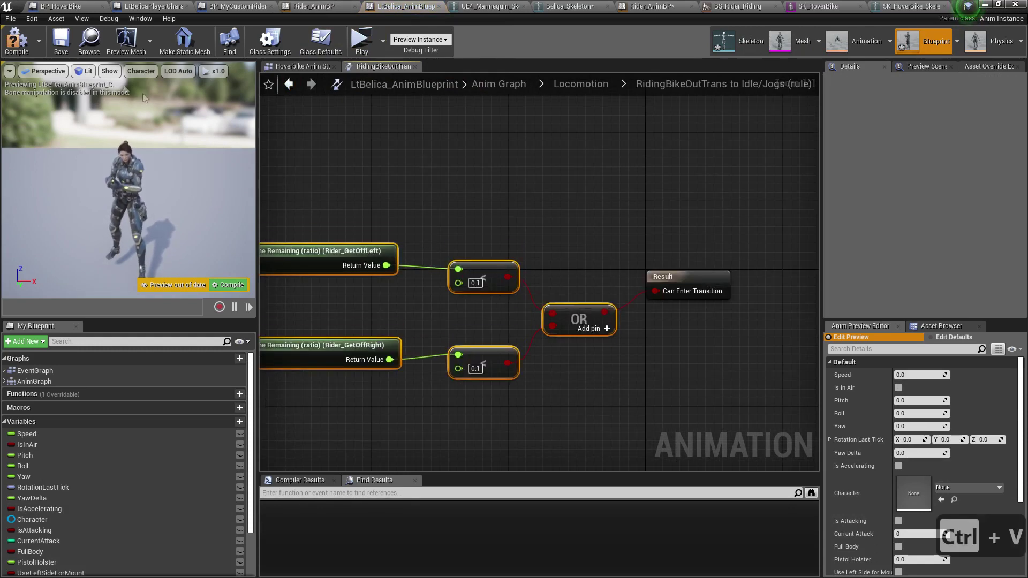
{"action": "left_click", "coordinate": [17, 40]}
{"action": "right_click_drag", "start_coordinate": [396, 220], "coordinate": [478, 222]}
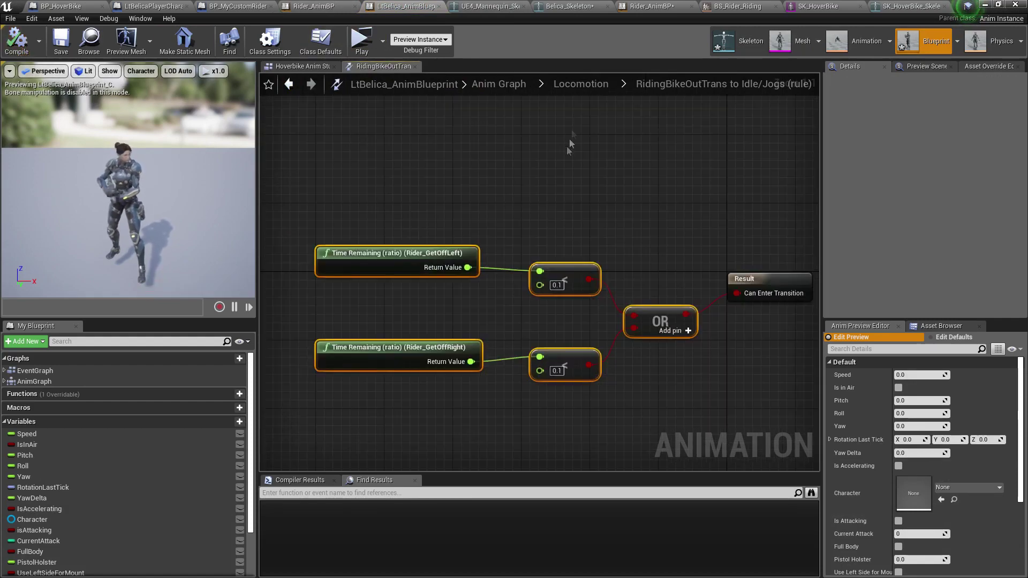
{"action": "left_click", "coordinate": [596, 85]}
{"action": "right_click_drag", "start_coordinate": [639, 359], "coordinate": [707, 408]}
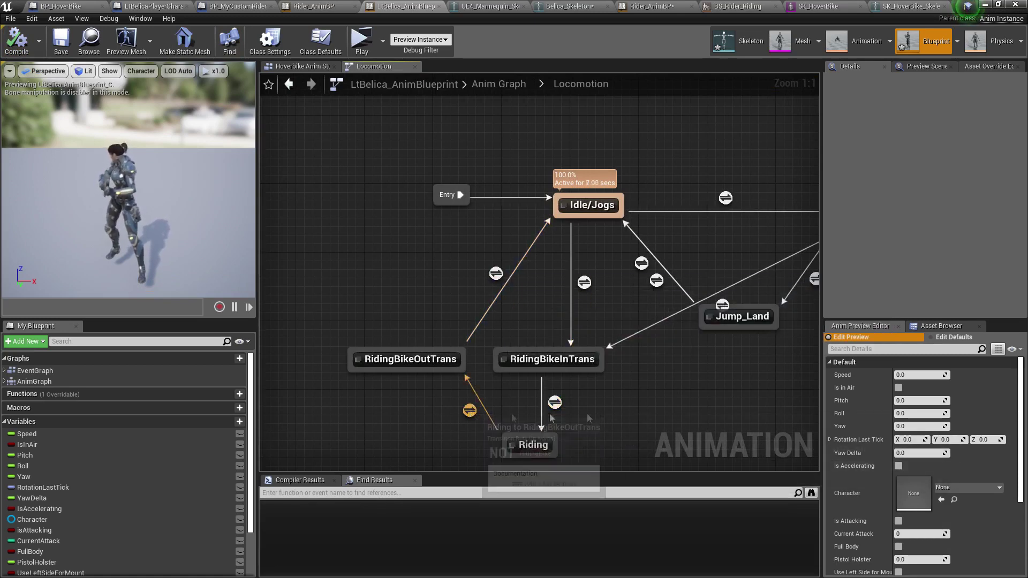
{"action": "right_click_drag", "start_coordinate": [669, 427], "coordinate": [528, 429]}
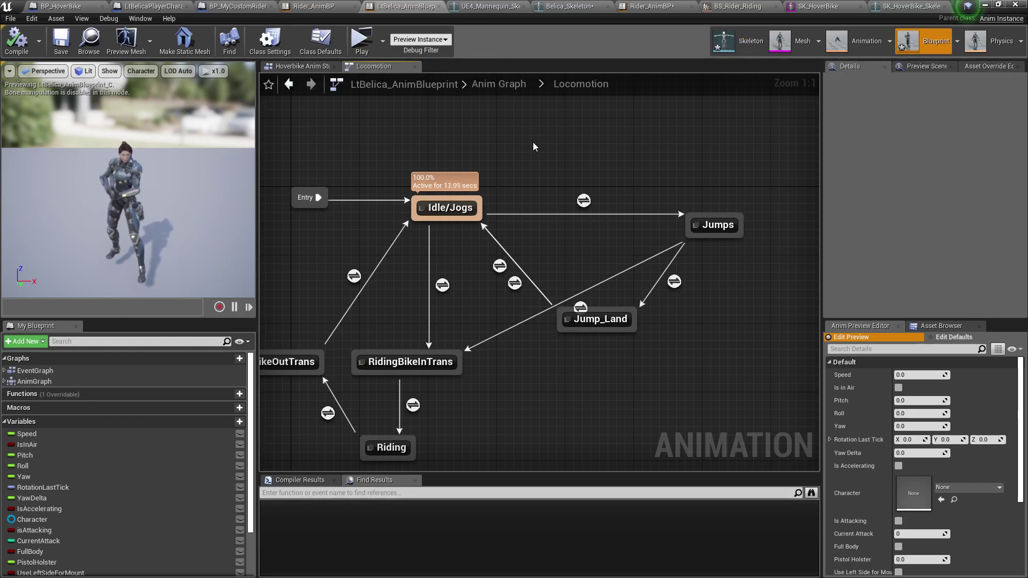
Assign LtBelica_AnimBlueprint as the Anim Class of the Mesh component in LtBelicaPlayerCharacter
{"action": "key", "text": "ctrl+b"}
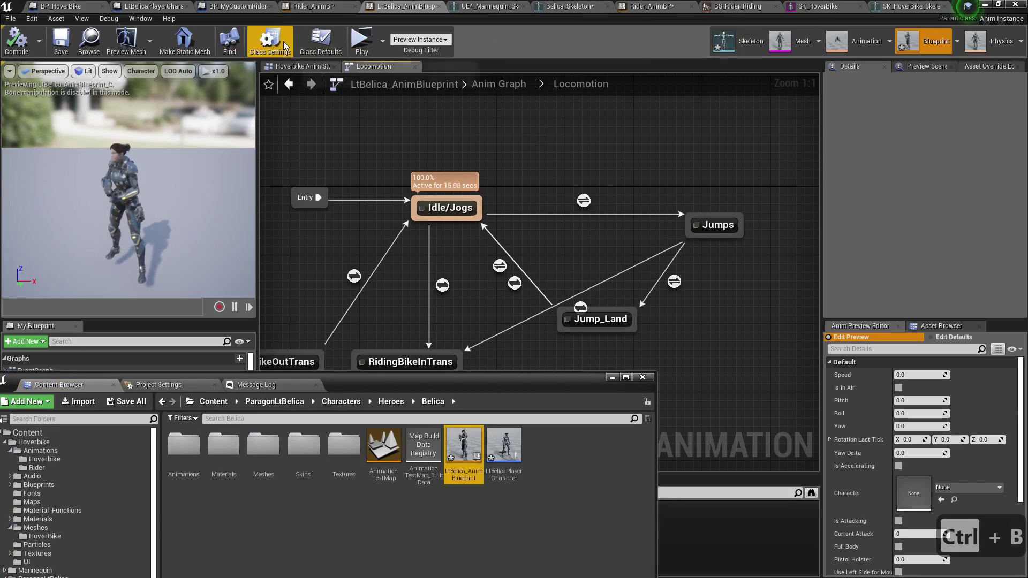
{"action": "left_click", "coordinate": [153, 6]}
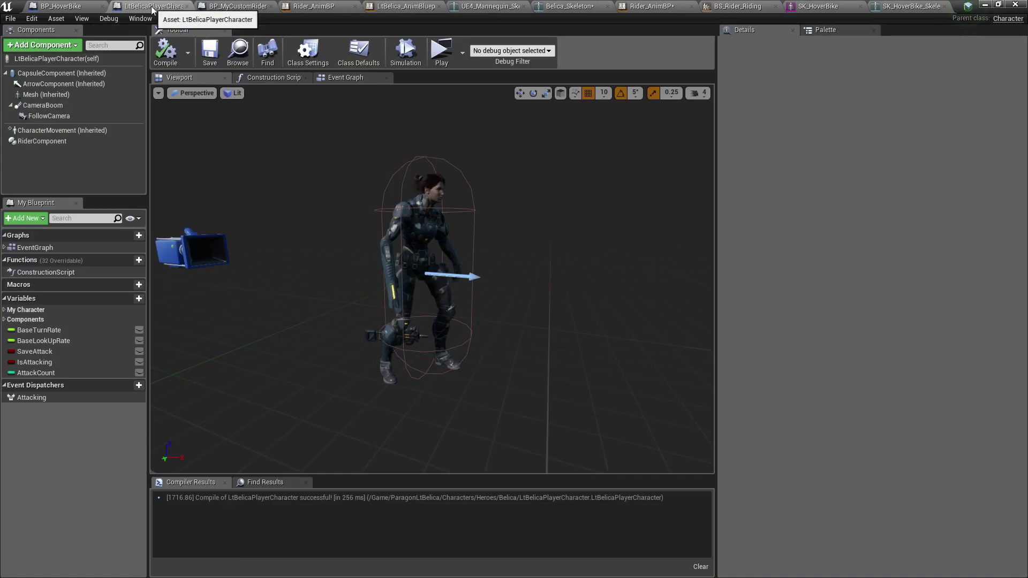
{"action": "right_click_drag", "start_coordinate": [473, 256], "coordinate": [455, 225]}
{"action": "key", "text": "d"}
{"action": "key", "text": "w"}
{"action": "middle_click_drag", "start_coordinate": [363, 230], "coordinate": [426, 244]}
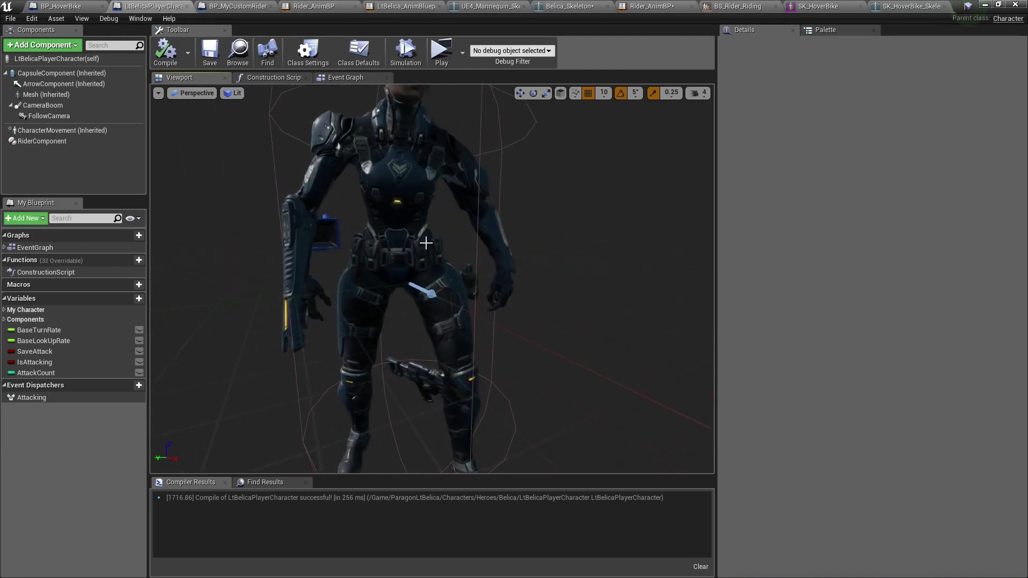
{"action": "scroll", "coordinate": [426, 244], "scroll_direction": "down", "scroll_amount": 4}
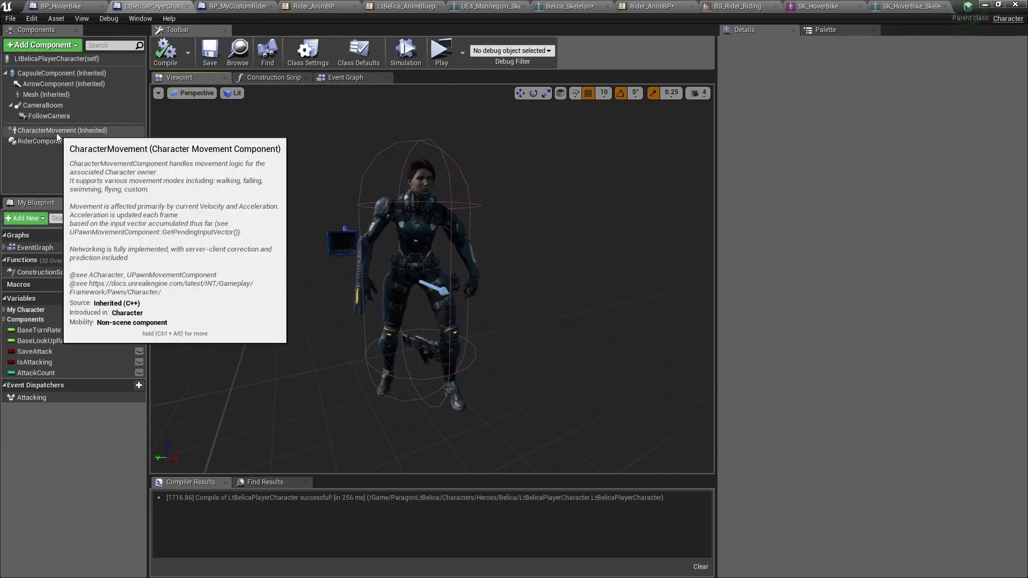
{"action": "left_click", "coordinate": [45, 94]}
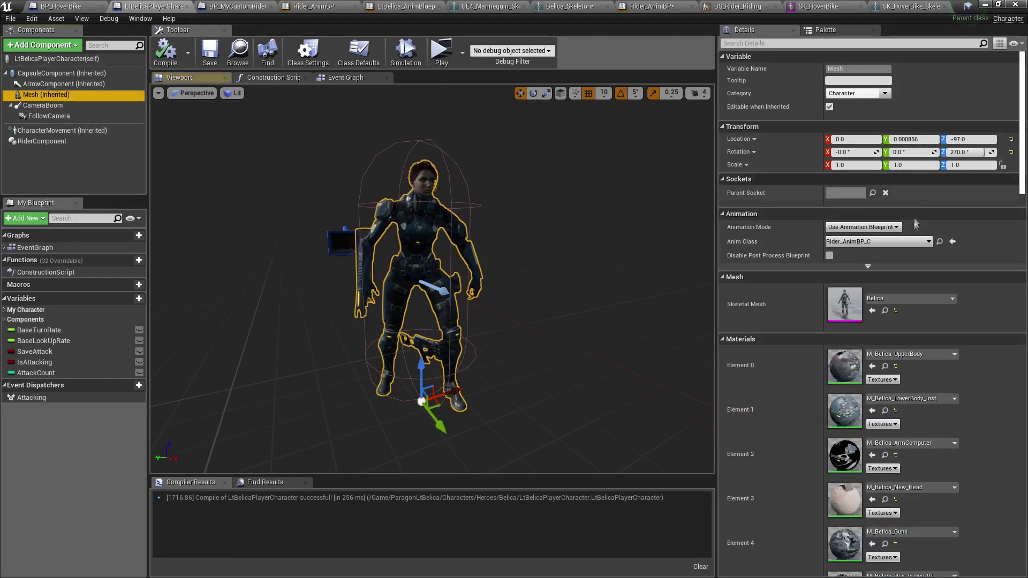
{"action": "left_click", "coordinate": [953, 241]}
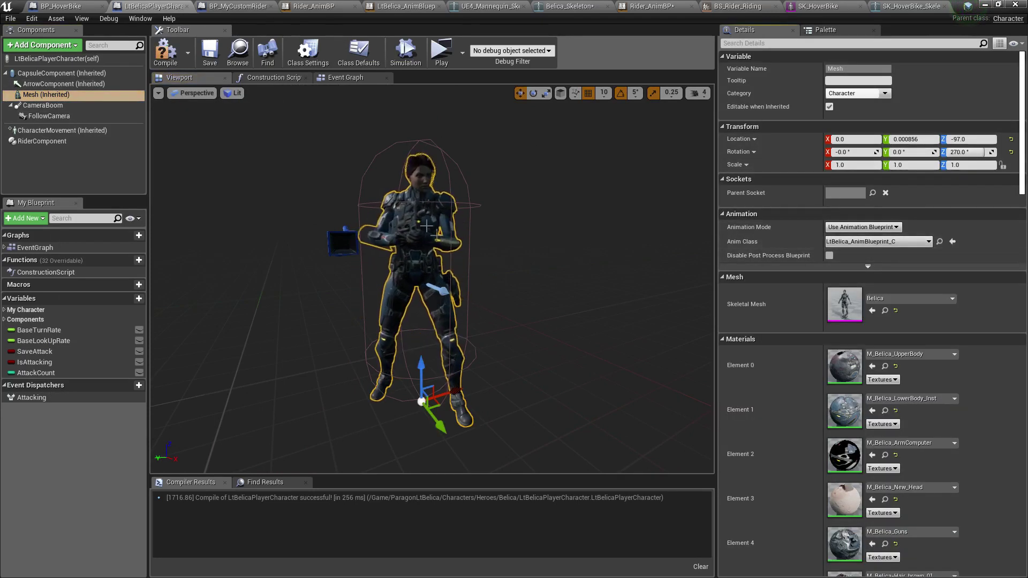
Playtest the level: run to the hoverbike, mount it, steer it around, dismount, and return to the editor
{"action": "left_click", "coordinate": [440, 54]}
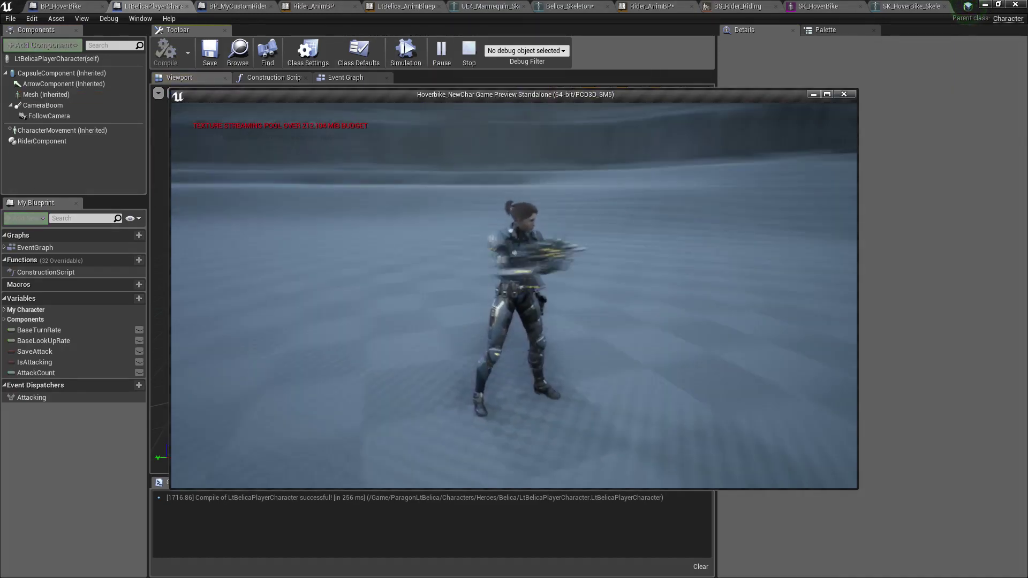
{"action": "key", "text": "w"}
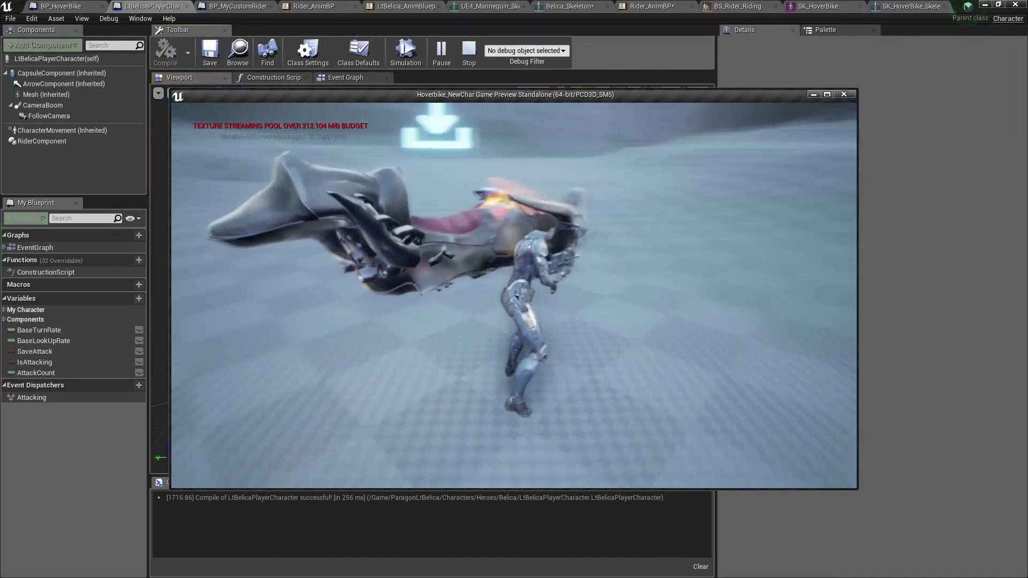
{"action": "key", "text": "e"}
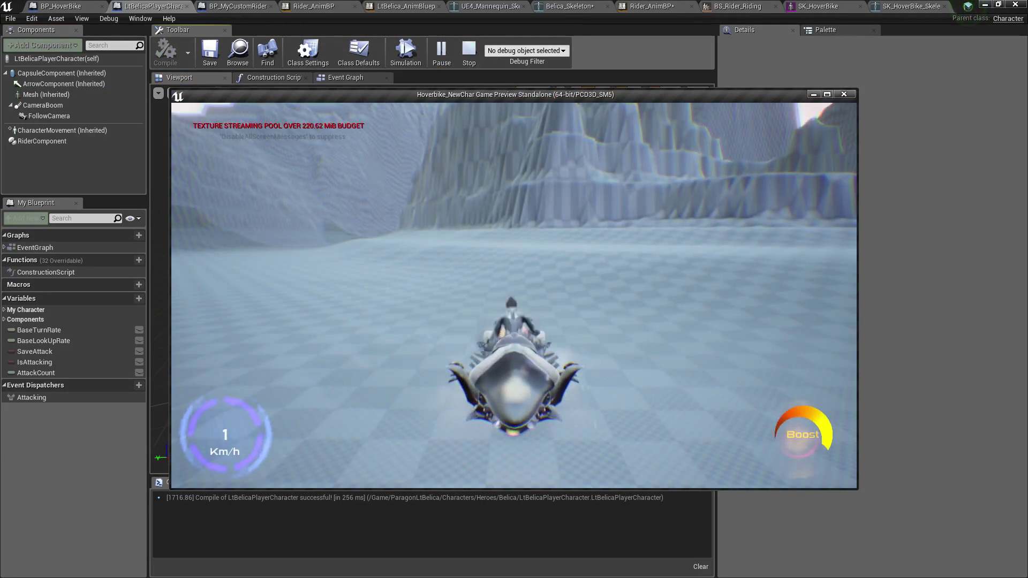
{"action": "key", "text": "w"}
{"action": "key", "text": "d"}
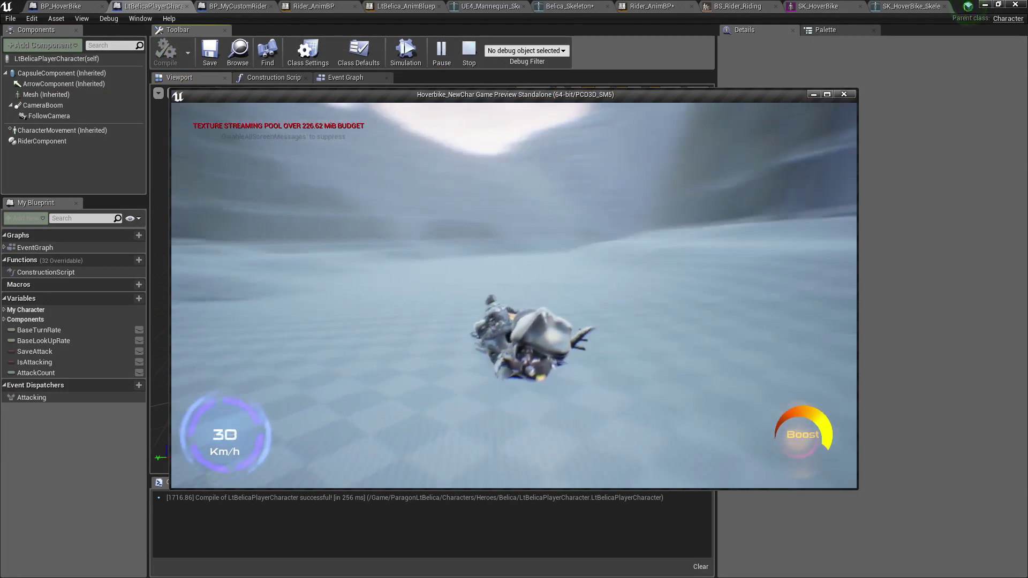
{"action": "key", "text": "a"}
{"action": "key", "text": "d"}
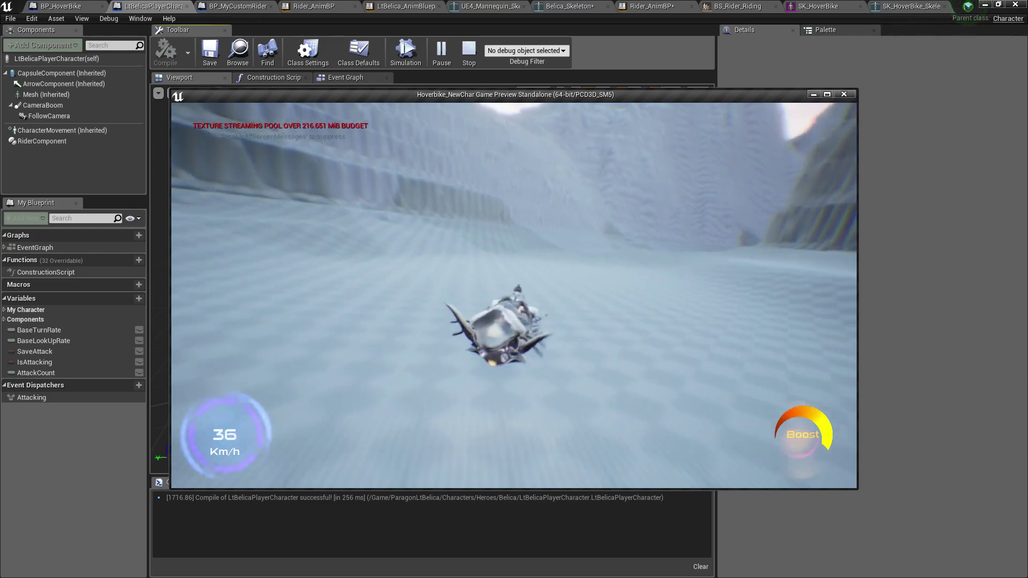
{"action": "key", "text": "a"}
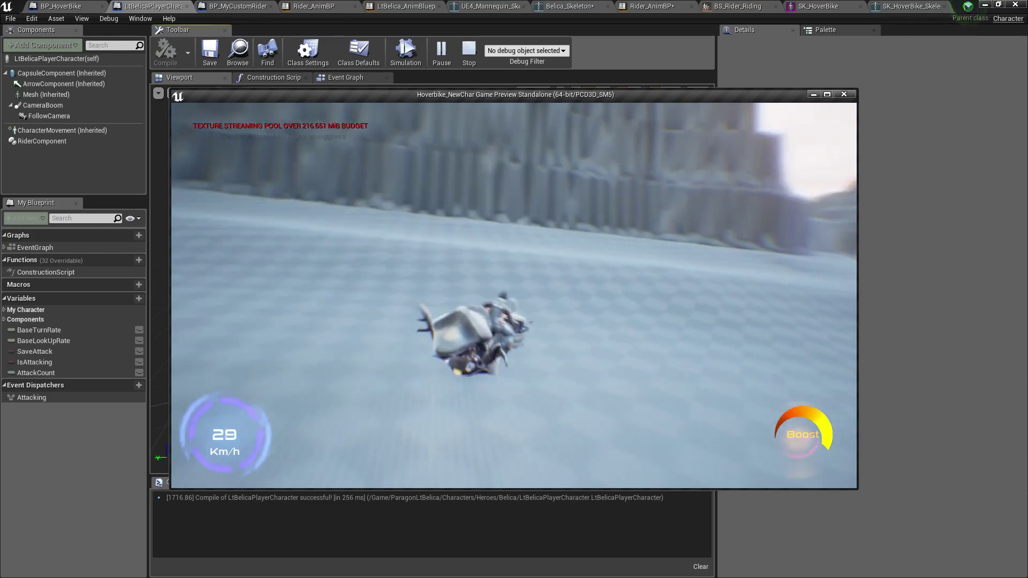
{"action": "key", "text": "d"}
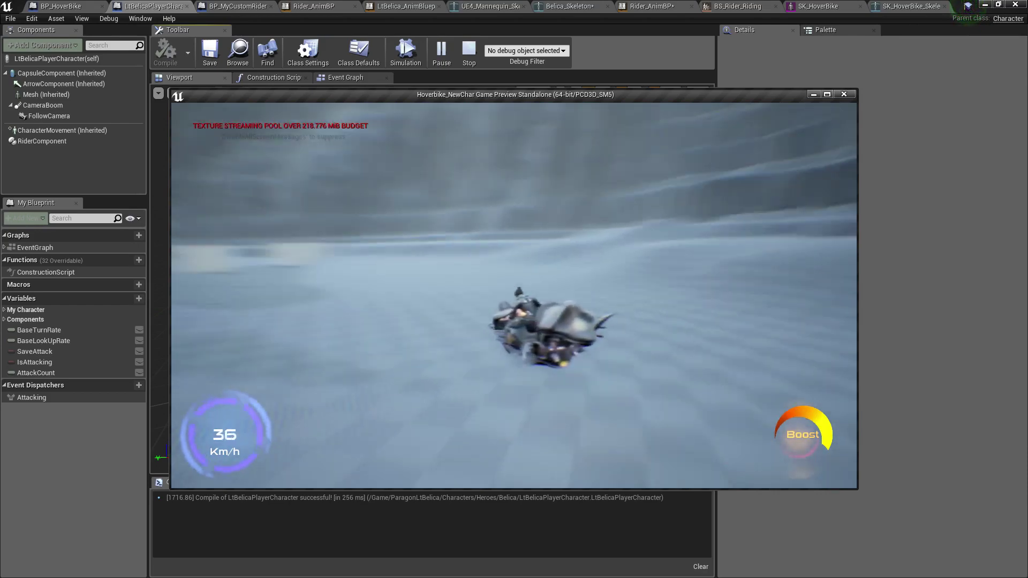
{"action": "key", "text": "a"}
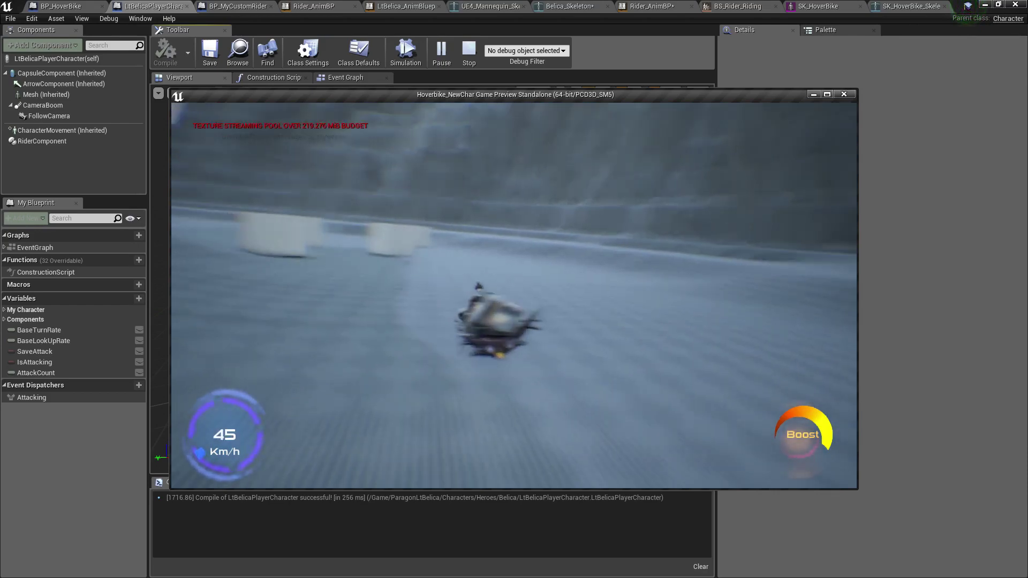
{"action": "key", "text": "d"}
{"action": "key", "text": "a"}
{"action": "key", "text": "a"}
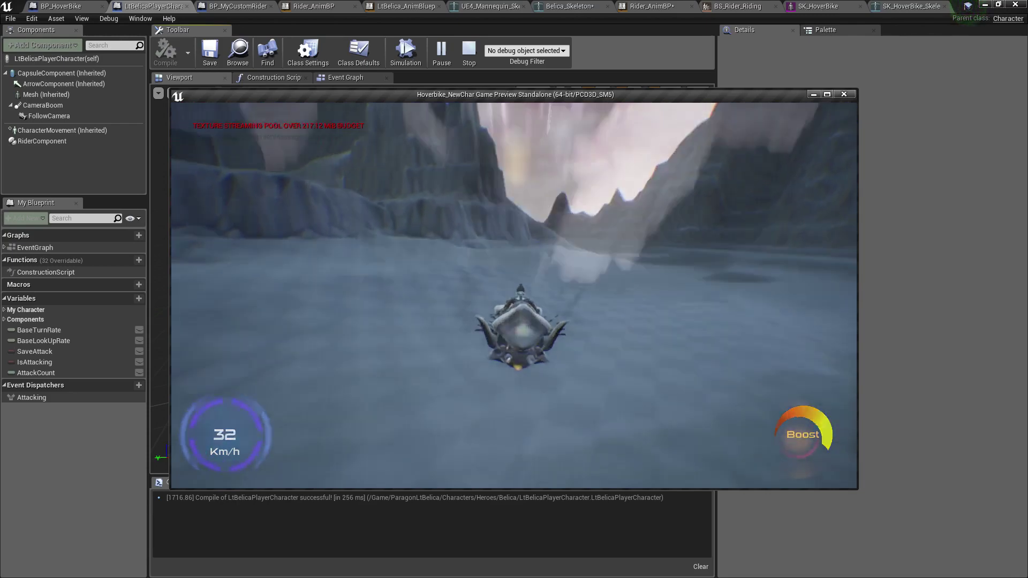
{"action": "key", "text": "e"}
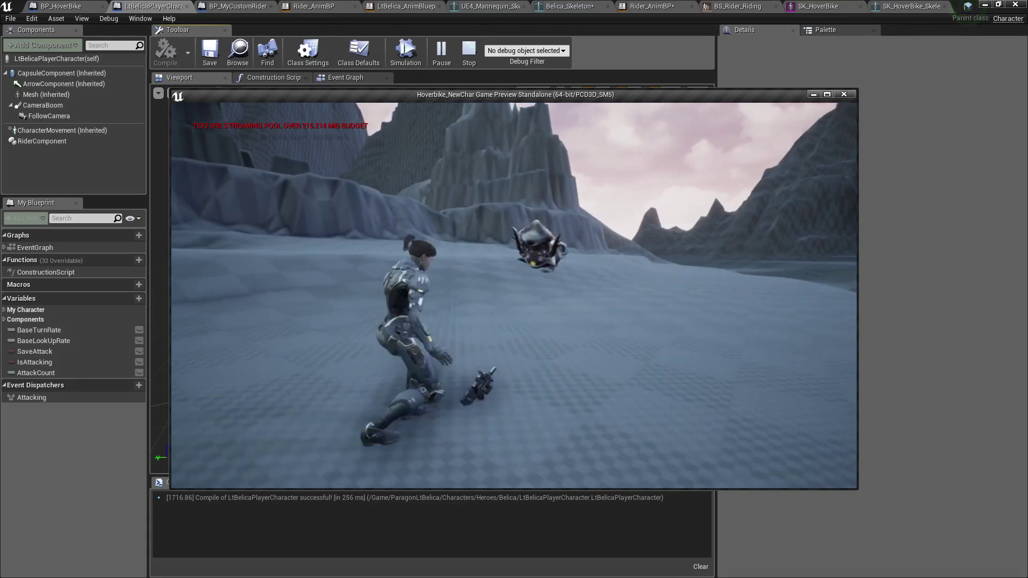
{"action": "key", "text": "Escape"}
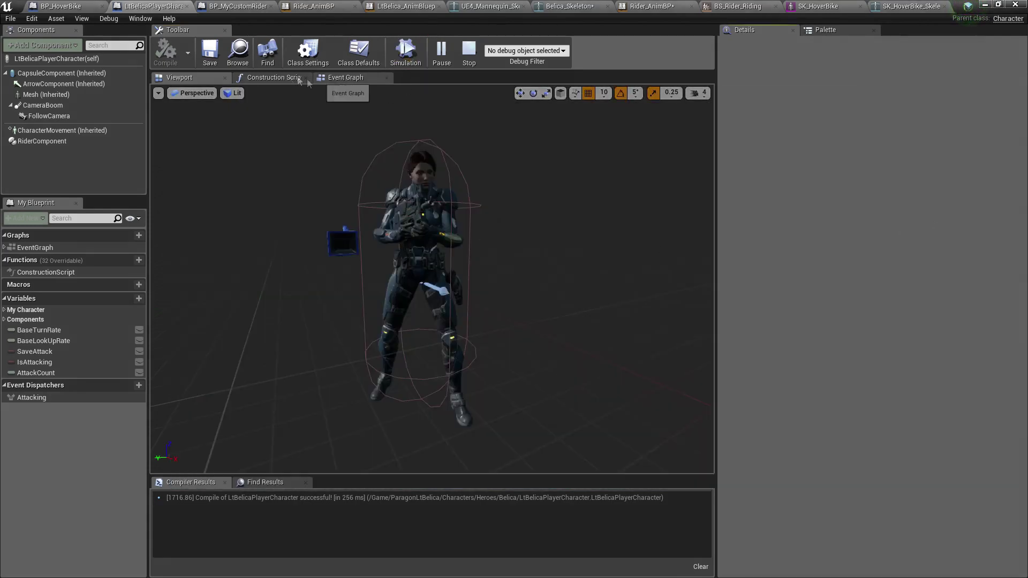
Debug the LtBelicaPlayerCharacter instance in LtBelica_AnimBlueprint, check the RidingBikeOutTrans to Idle/Jogs rule, and end the play session
{"action": "left_click", "coordinate": [400, 7]}
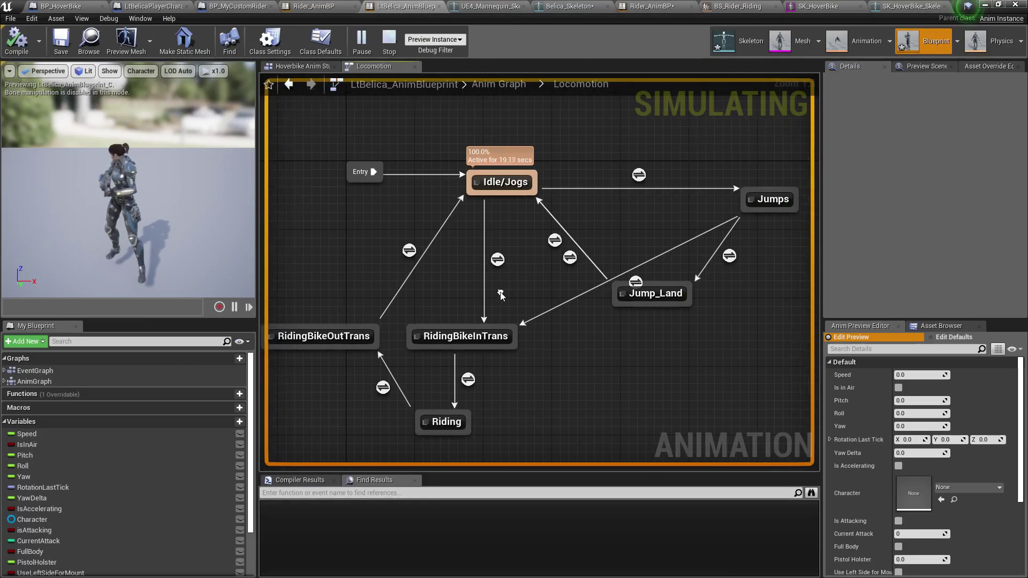
{"action": "left_click", "coordinate": [453, 39]}
{"action": "left_click", "coordinate": [444, 58]}
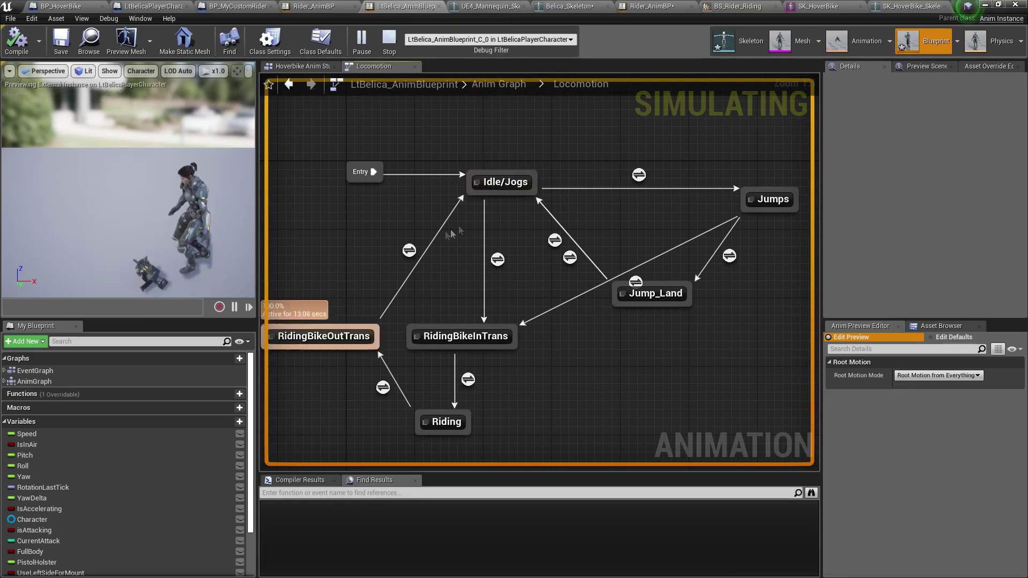
{"action": "mouse_move", "coordinate": [516, 229]}
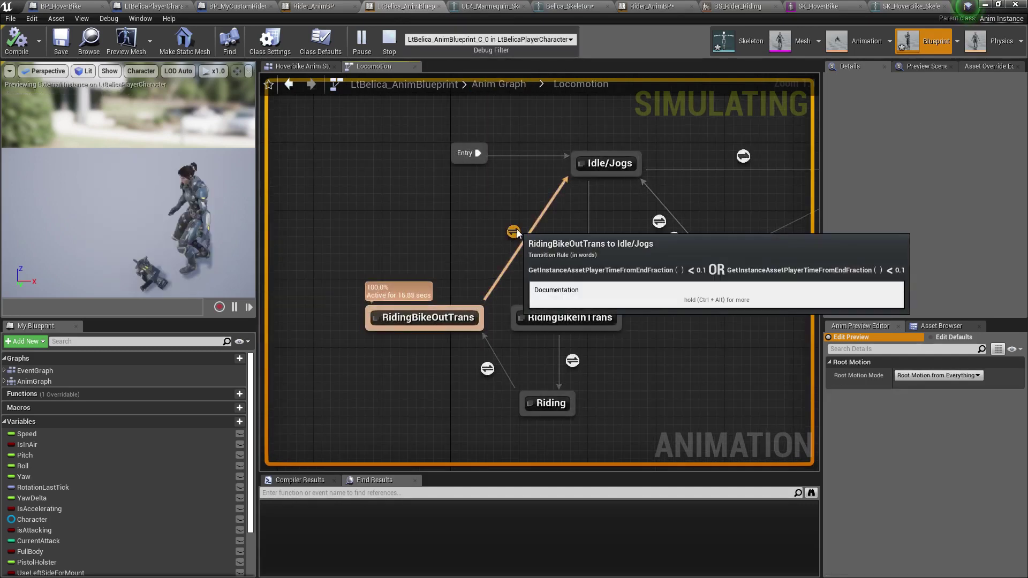
{"action": "key", "text": "Escape"}
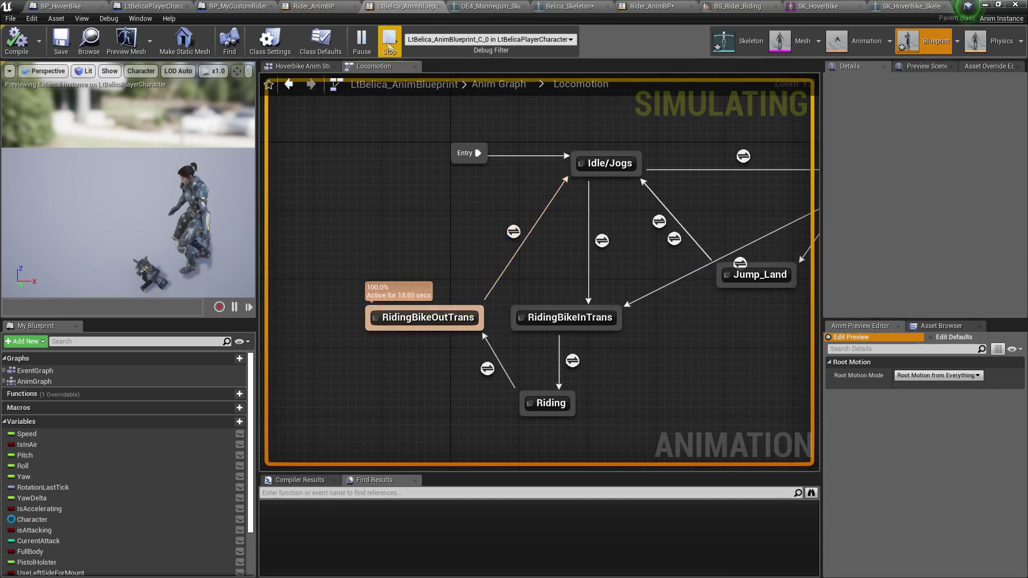
Delete the time-remaining, less-than and OR nodes from the RidingBikeOutTrans to Idle/Jogs rule, leaving only Result
{"action": "double_click", "coordinate": [513, 231]}
{"action": "left_click_drag", "start_coordinate": [412, 175], "coordinate": [753, 373]}
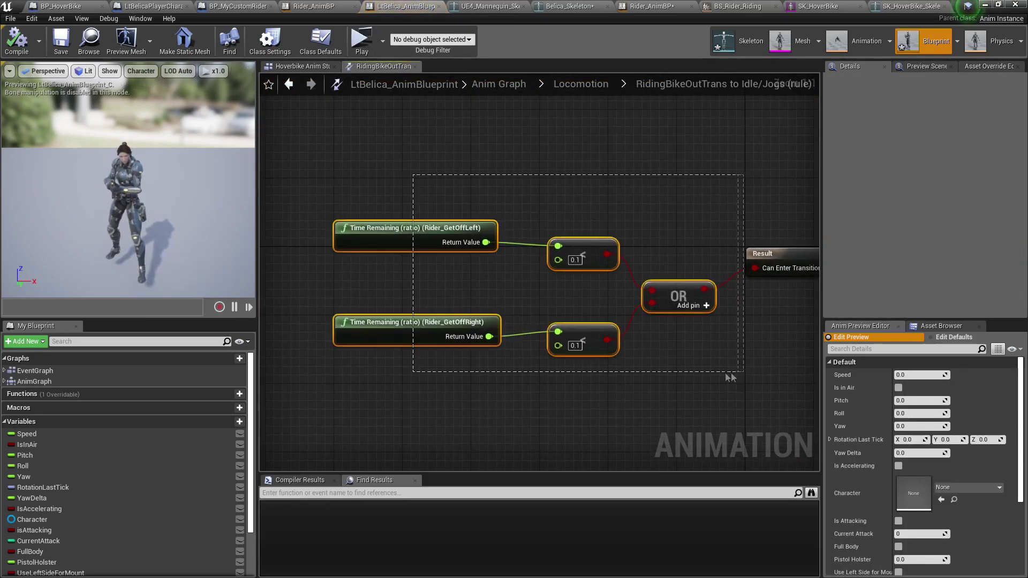
{"action": "key", "text": "Delete"}
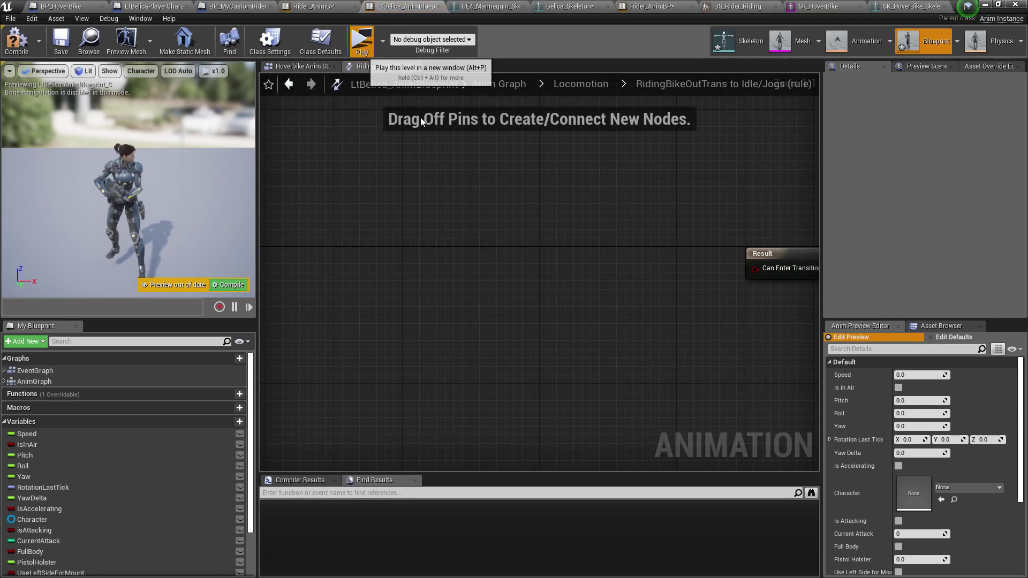
Playtest mounting and dismounting the hoverbike with the emptied exit rule, and end the session
{"action": "left_click", "coordinate": [361, 40]}
{"action": "left_click", "coordinate": [536, 311]}
{"action": "key", "text": "w"}
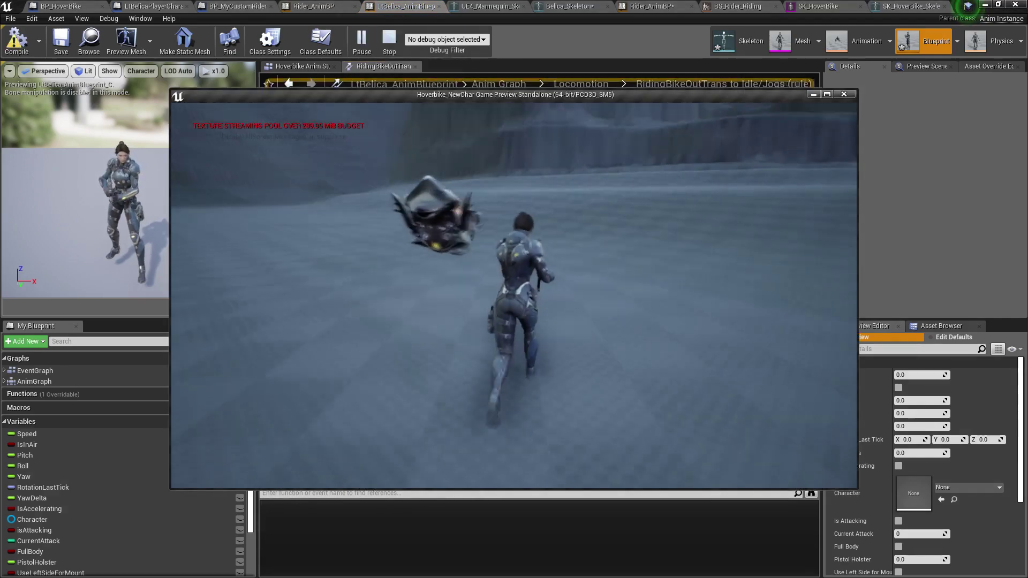
{"action": "key", "text": "e"}
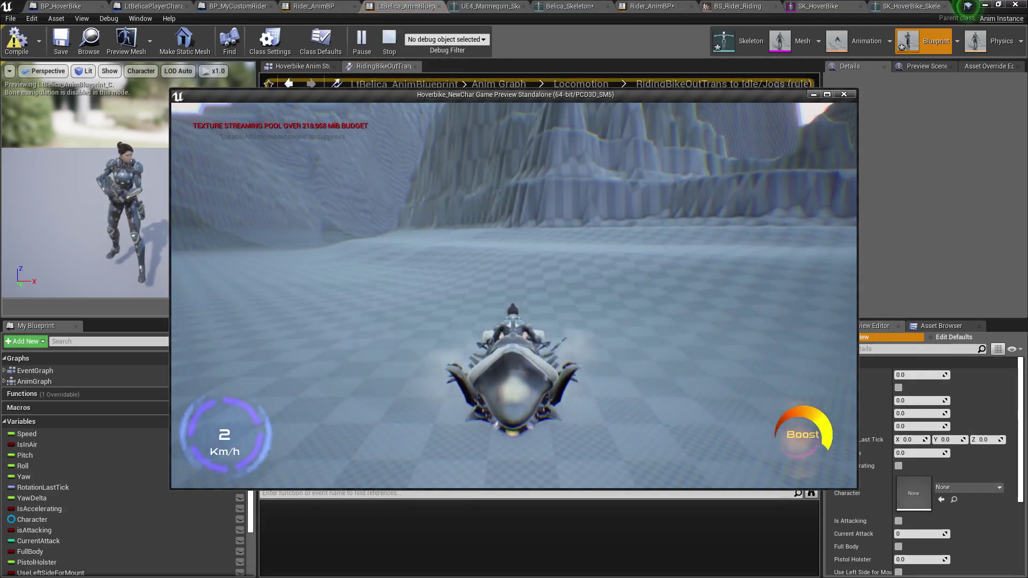
{"action": "key", "text": "e"}
{"action": "key", "text": "d"}
{"action": "key", "text": "s"}
{"action": "key", "text": "Escape"}
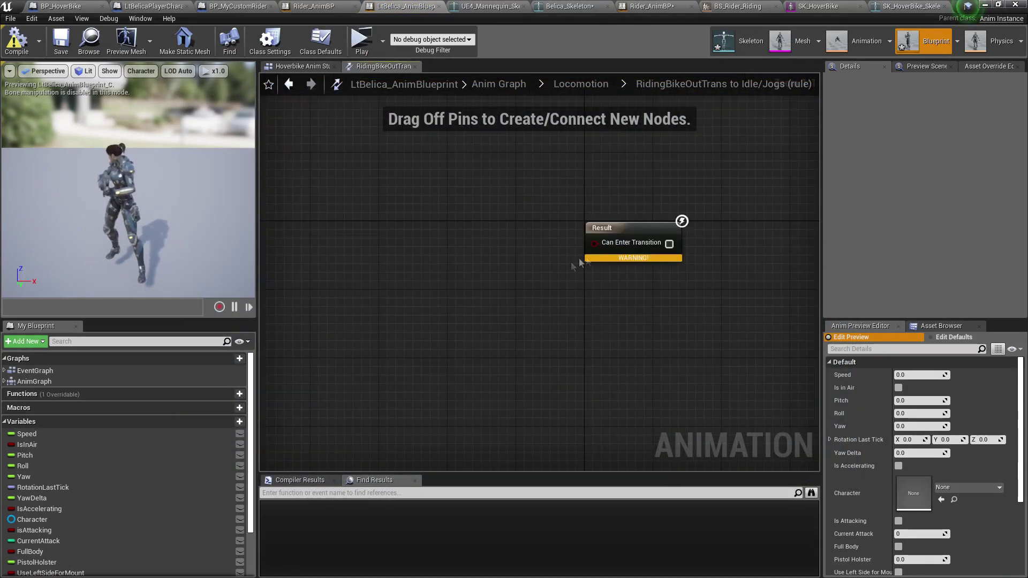
Check the warning on the emptied rule, and examine the JumpStart to JumpApex transition's rule and settings inside Jumps
{"action": "mouse_move", "coordinate": [624, 258]}
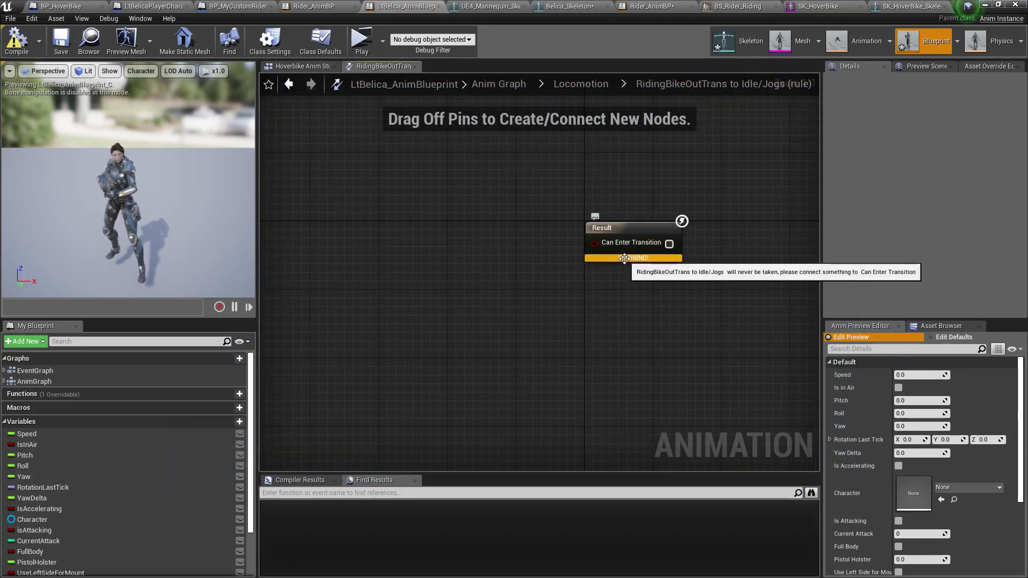
{"action": "left_click", "coordinate": [577, 83]}
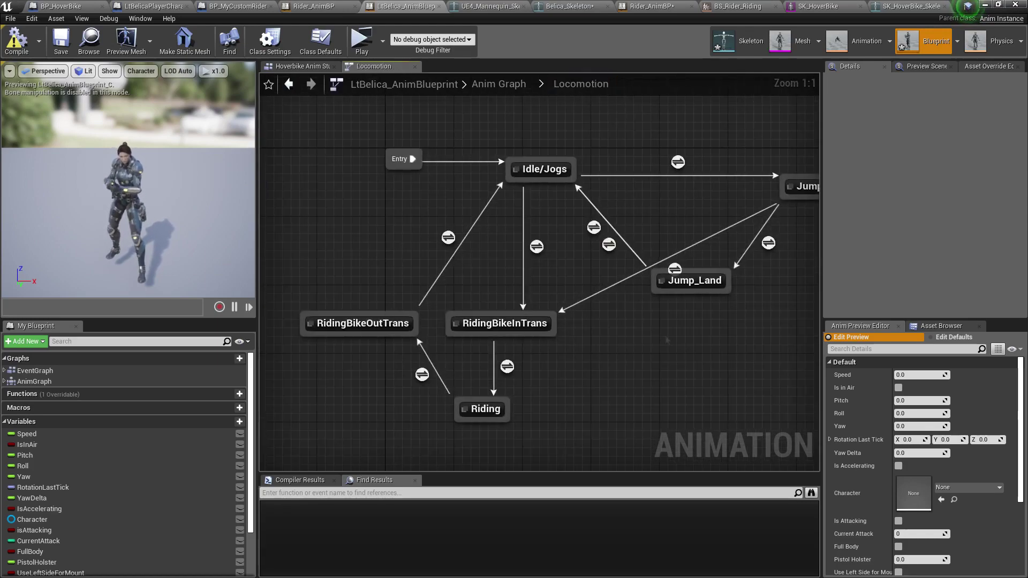
{"action": "right_click_drag", "start_coordinate": [668, 340], "coordinate": [582, 347]}
{"action": "double_click", "coordinate": [718, 191]}
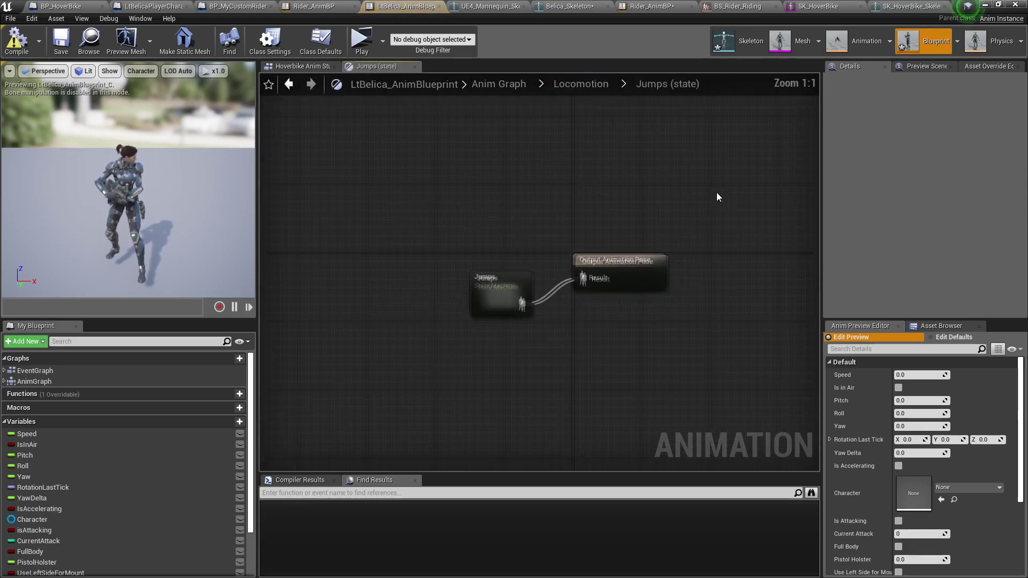
{"action": "double_click", "coordinate": [512, 308]}
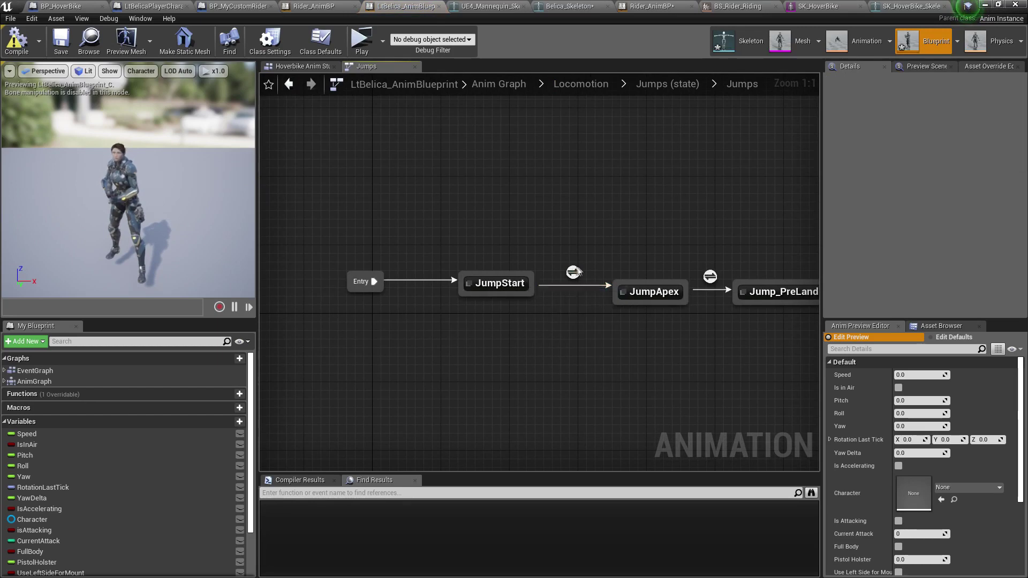
{"action": "double_click", "coordinate": [577, 269]}
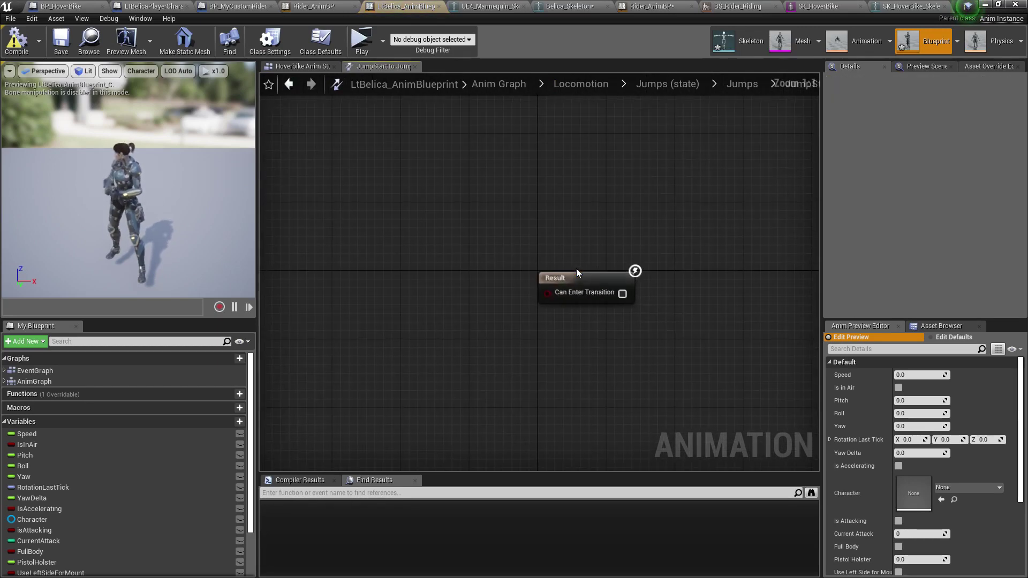
{"action": "key", "text": "alt+Left"}
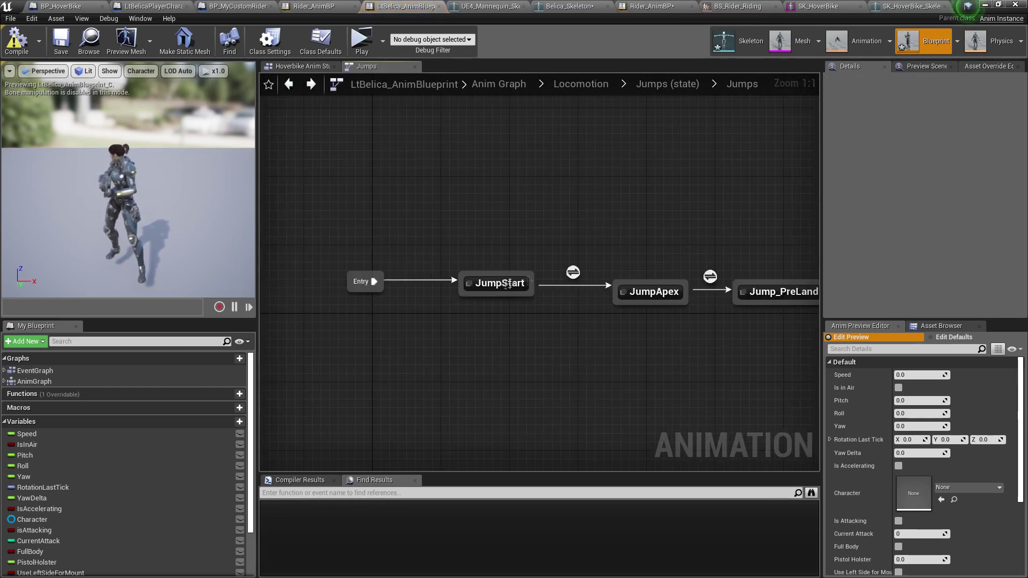
{"action": "left_click", "coordinate": [575, 274]}
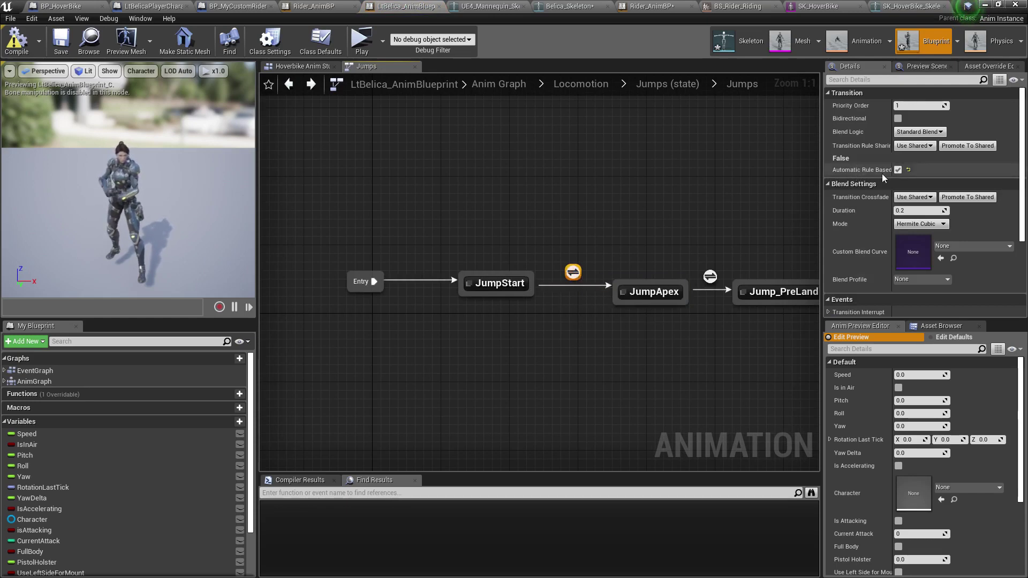
Return to Locomotion and enable the Automatic Rule Based option on the RidingBikeOutTrans to Idle/Jogs transition
{"action": "left_click", "coordinate": [669, 84]}
{"action": "left_click", "coordinate": [581, 84]}
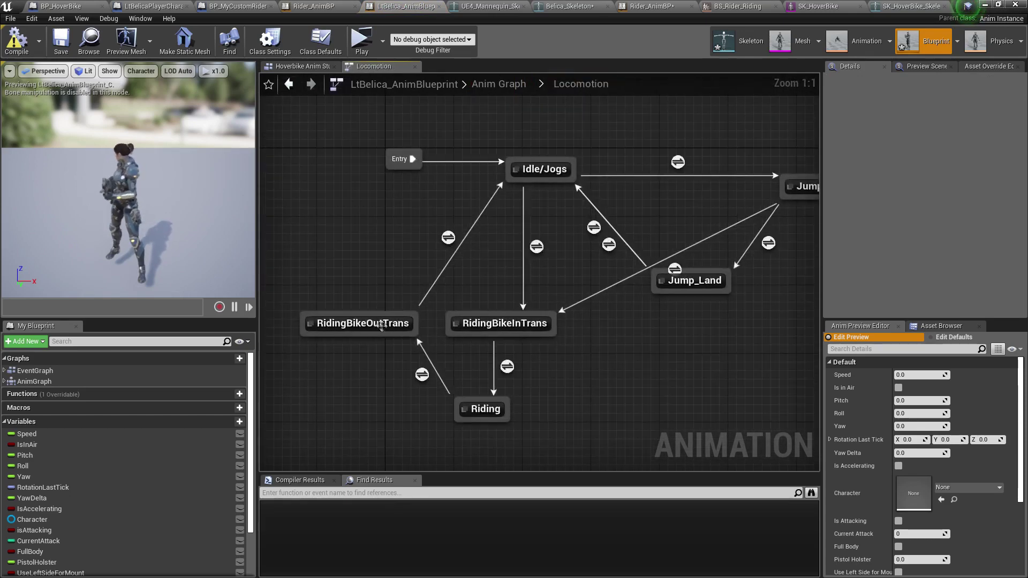
{"action": "left_click", "coordinate": [448, 239]}
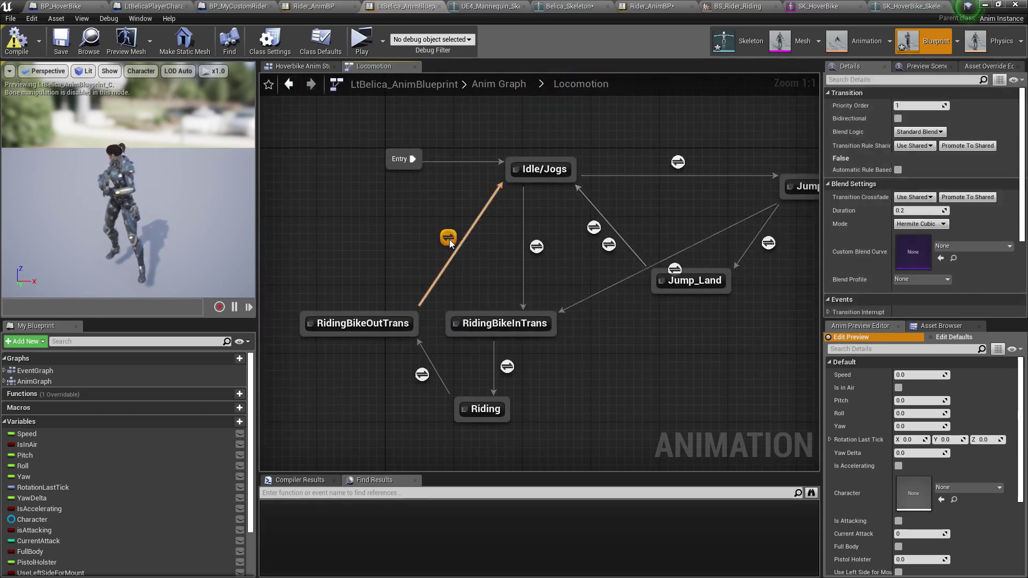
{"action": "left_click", "coordinate": [898, 171]}
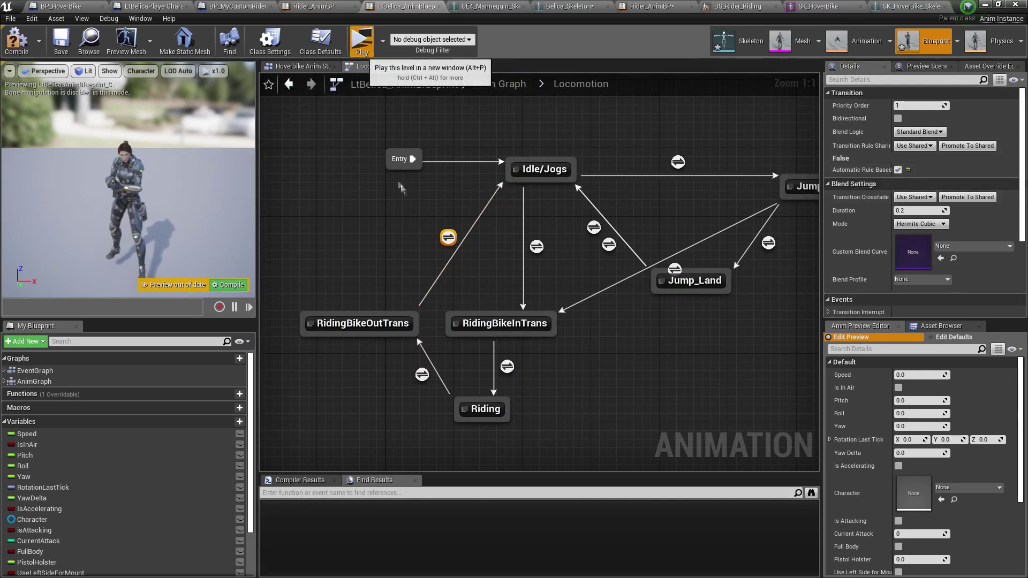
Playtest mounting the hoverbike, dismounting and running with the automatic exit transition, and end the session
{"action": "left_click", "coordinate": [362, 42]}
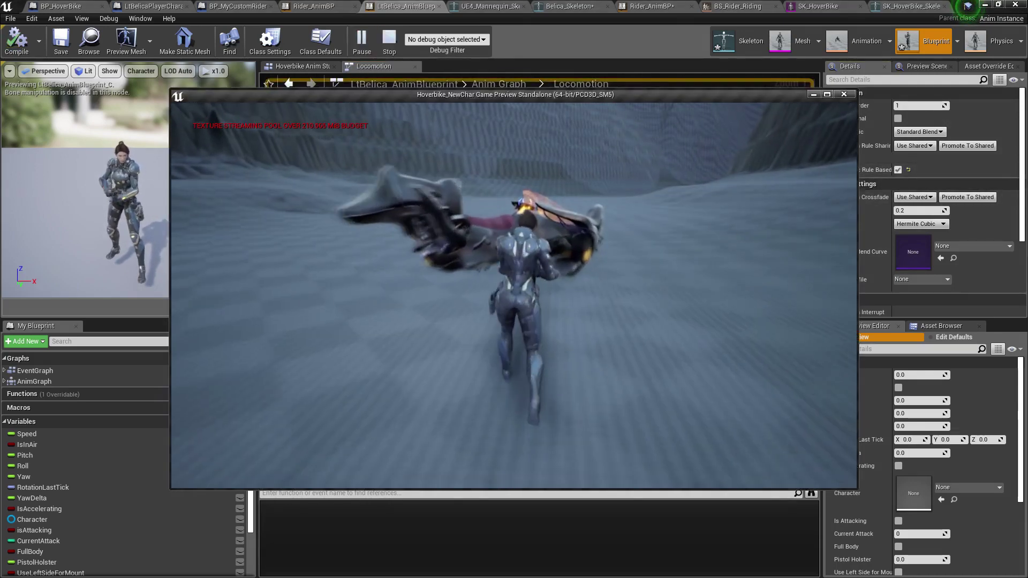
{"action": "key", "text": "e"}
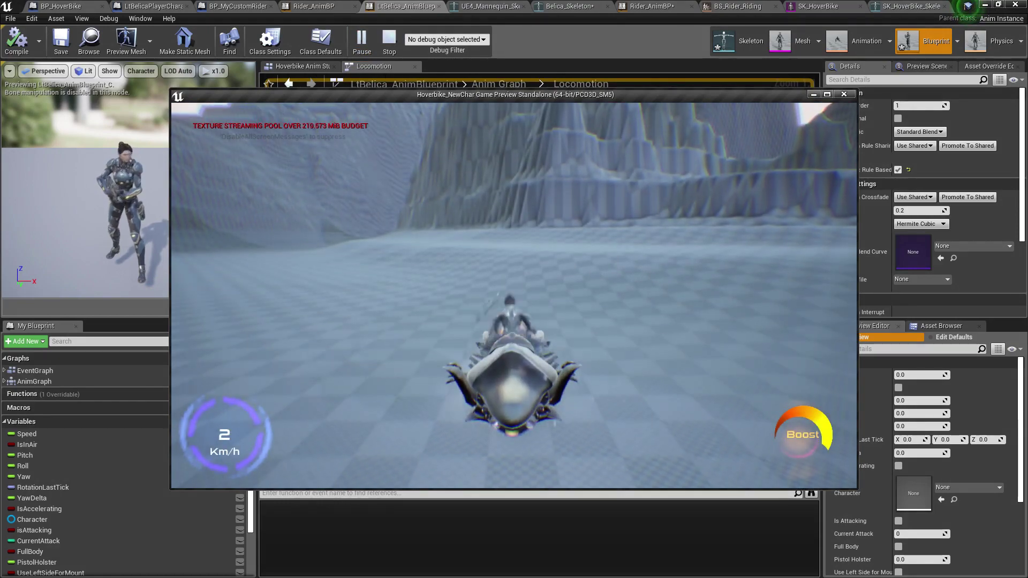
{"action": "key", "text": "e"}
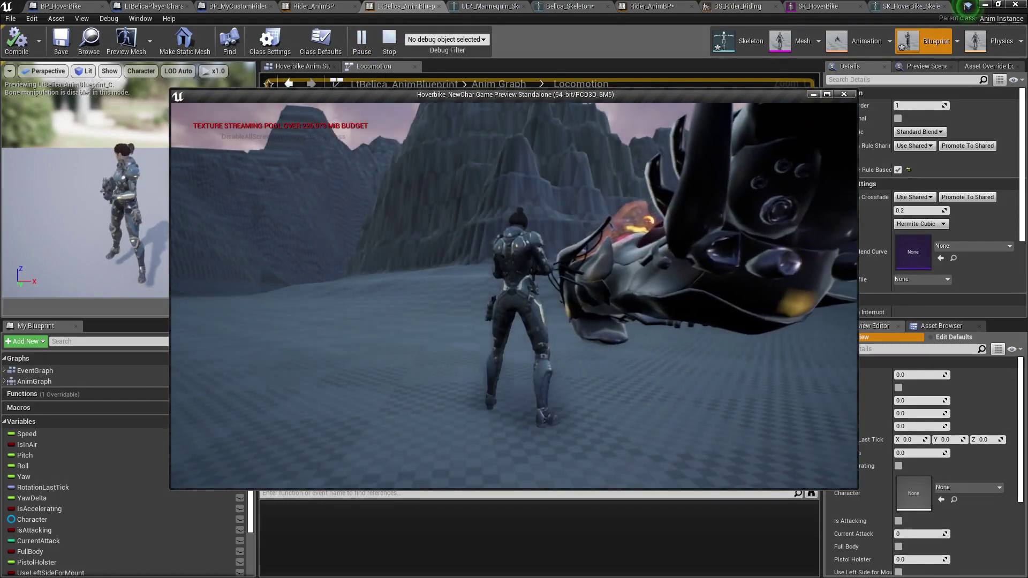
{"action": "key", "text": "w"}
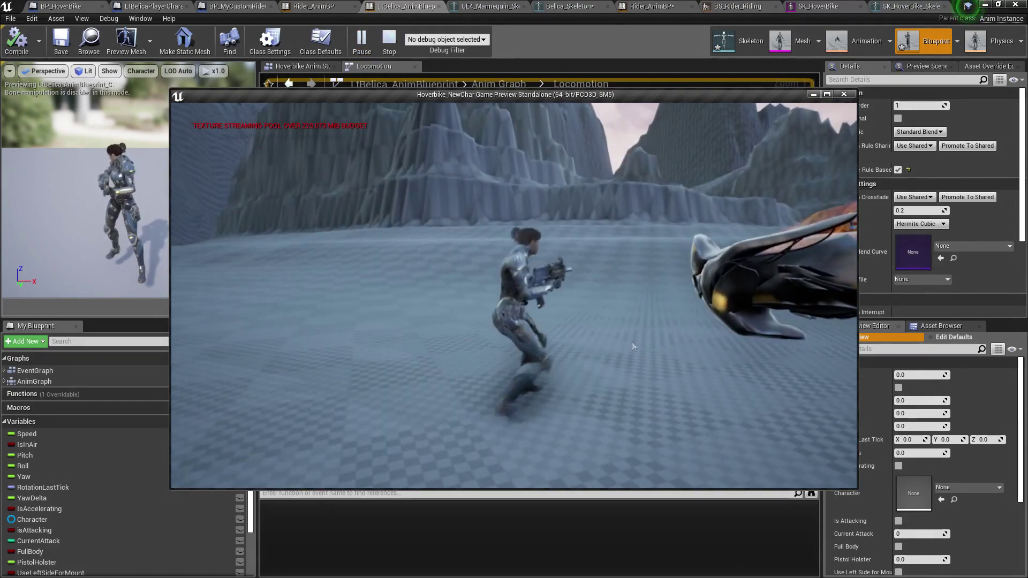
{"action": "key", "text": "Escape"}
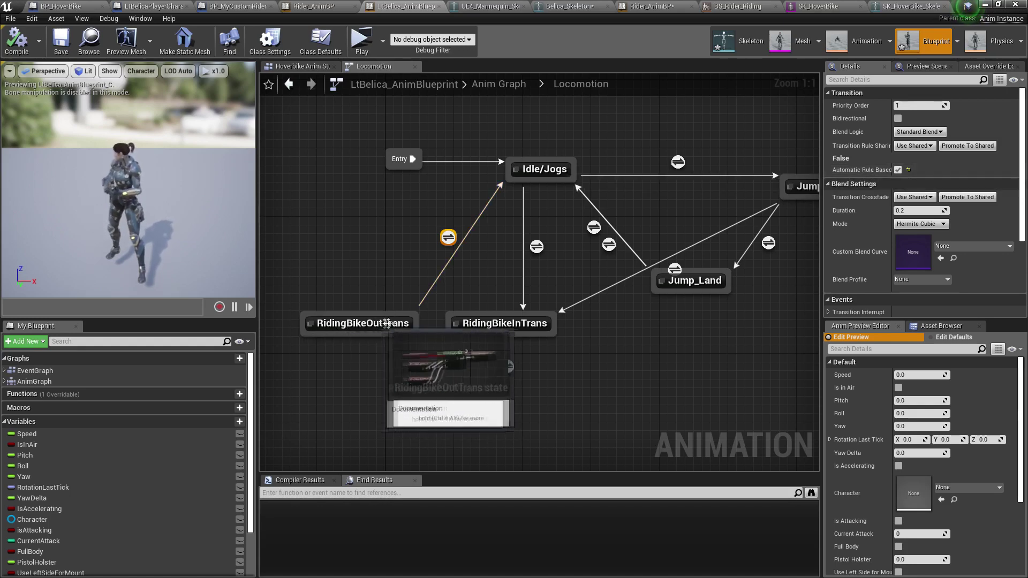
Delete the time-remaining condition nodes from the RidingBikeInTrans to Riding transition rule, leaving only its Result node
{"action": "left_click_drag", "start_coordinate": [458, 401], "coordinate": [378, 325]}
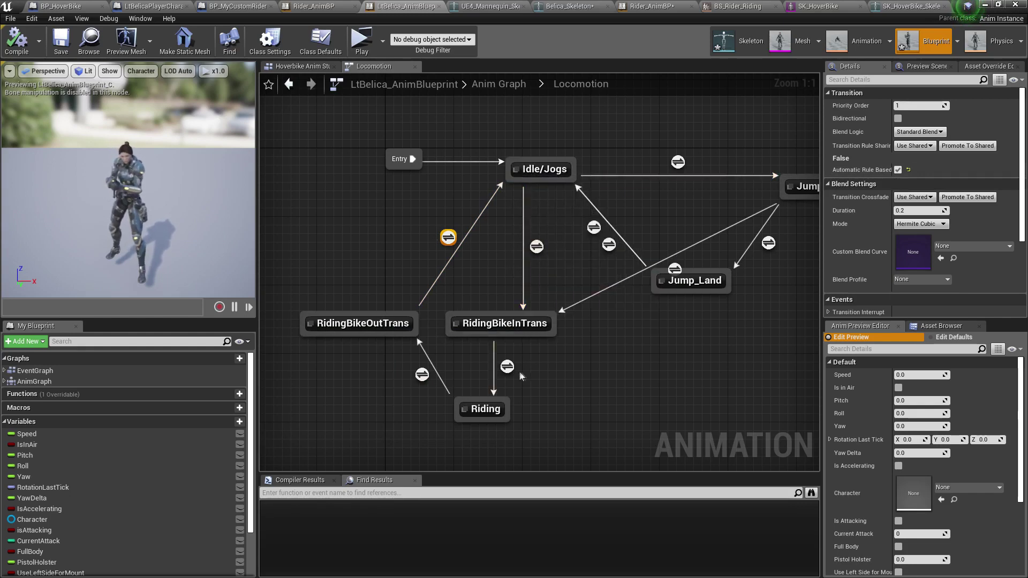
{"action": "mouse_move", "coordinate": [507, 369]}
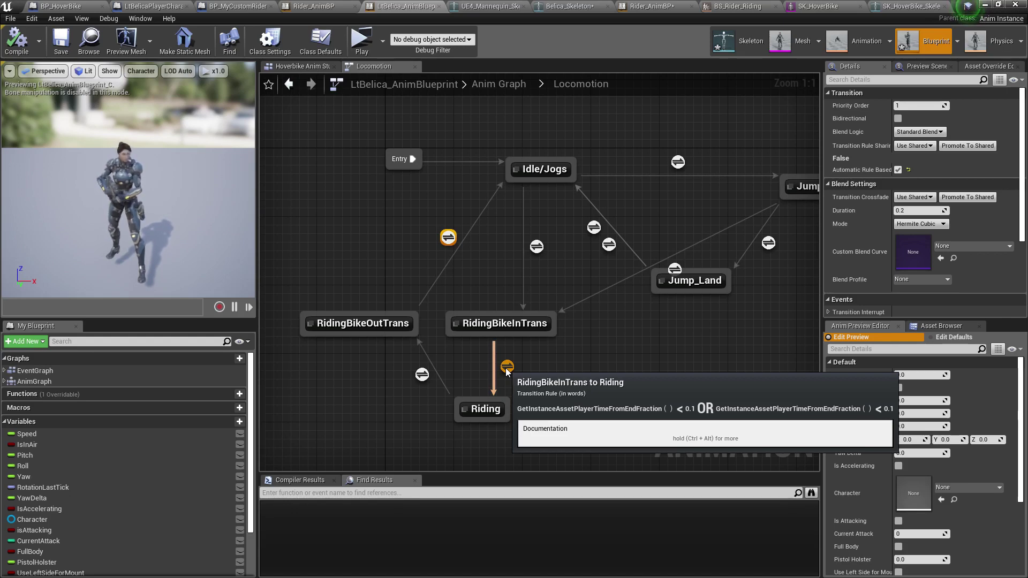
{"action": "double_click", "coordinate": [507, 368]}
{"action": "left_click_drag", "start_coordinate": [461, 224], "coordinate": [649, 365]}
{"action": "key", "text": "Delete"}
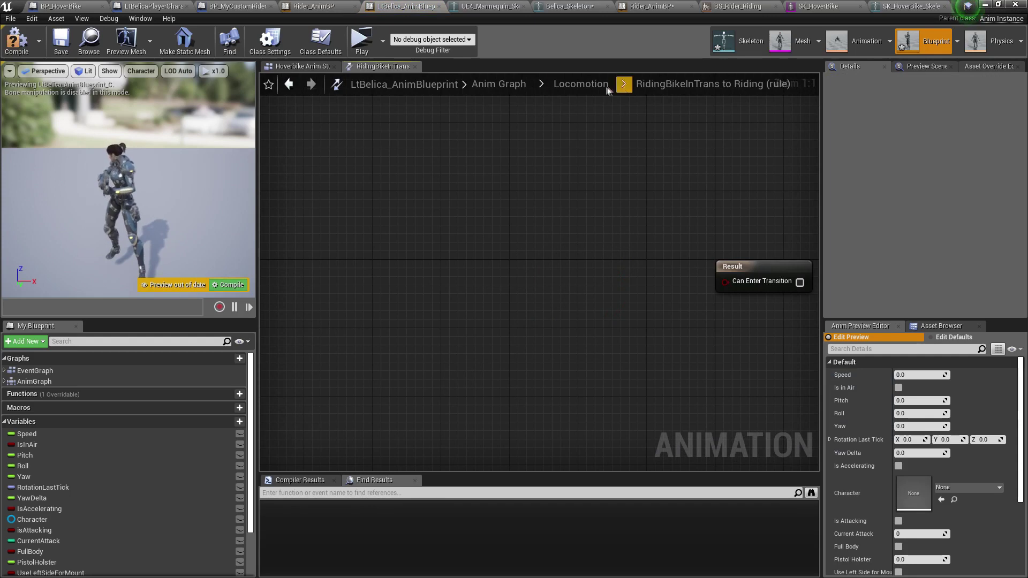
Return to Locomotion, enable the Automatic Rule Based option on the RidingBikeInTrans to Riding transition, and compile the blueprint
{"action": "left_click", "coordinate": [580, 84]}
{"action": "left_click", "coordinate": [508, 367]}
{"action": "left_click", "coordinate": [898, 169]}
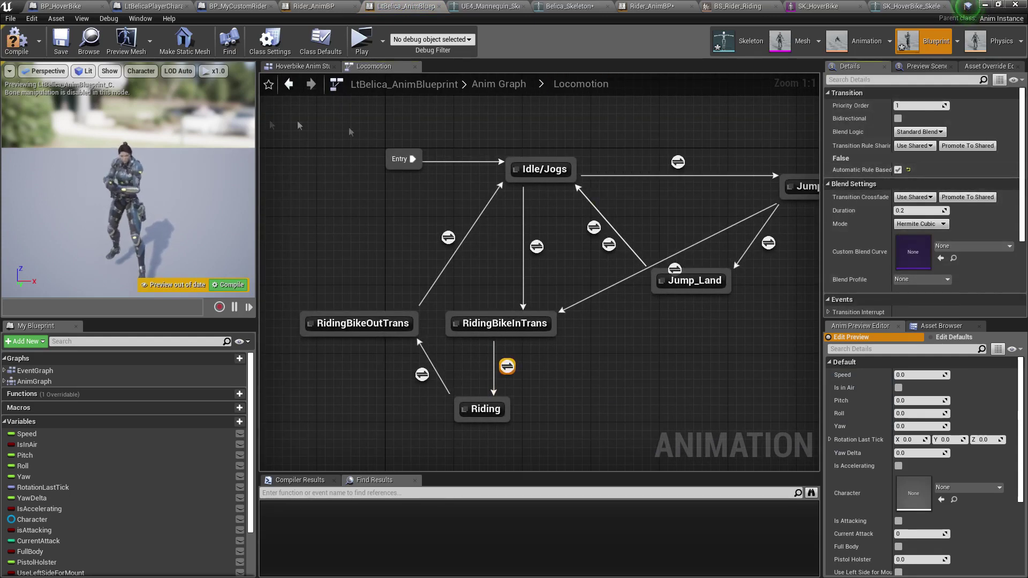
{"action": "left_click", "coordinate": [61, 43]}
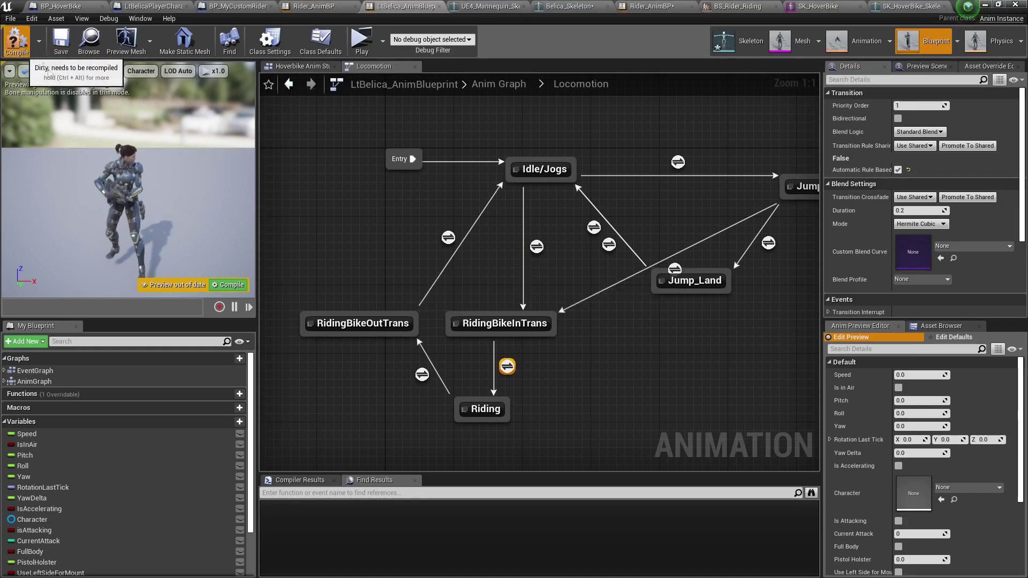
Playtest mounting the hoverbike and riding it with turns in both directions, and end the session
{"action": "left_click", "coordinate": [358, 46]}
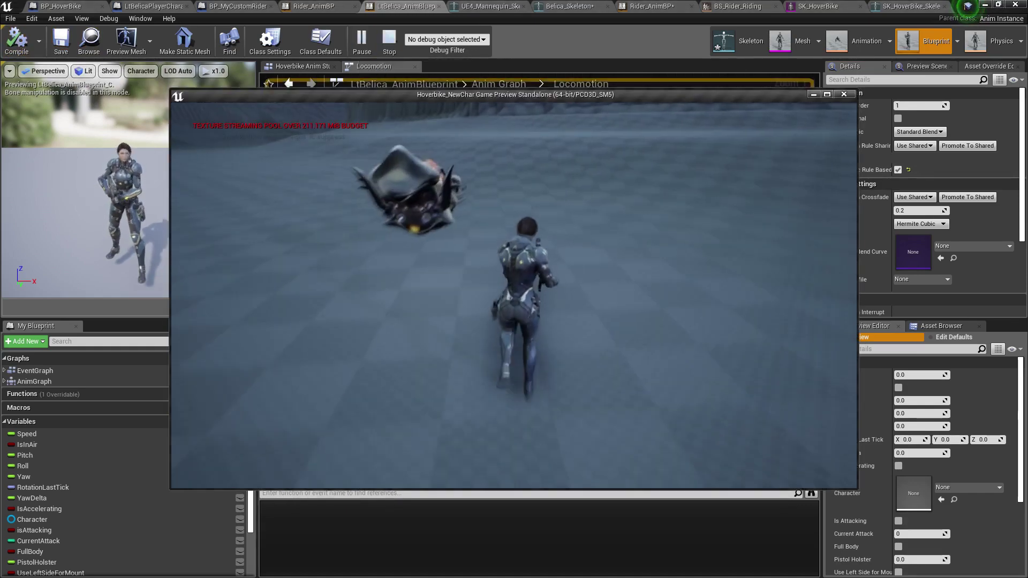
{"action": "key", "text": "e"}
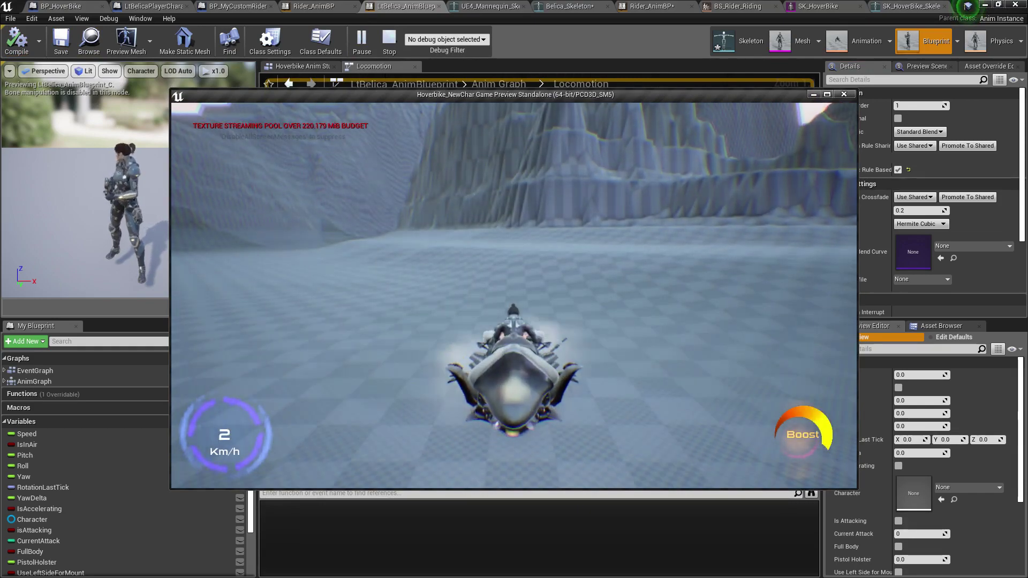
{"action": "key", "text": "a"}
{"action": "key", "text": "w"}
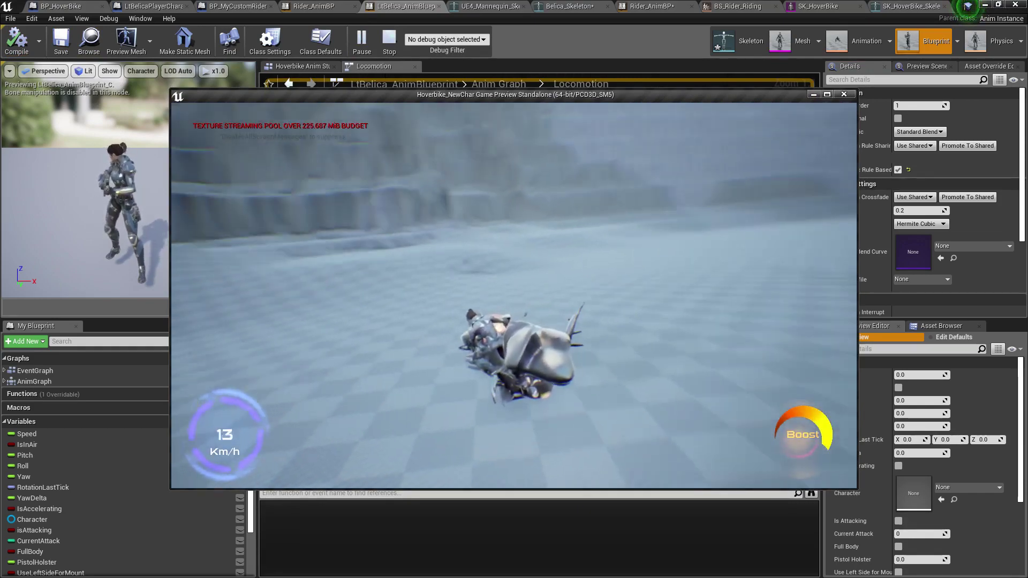
{"action": "key", "text": "d"}
{"action": "key", "text": "w"}
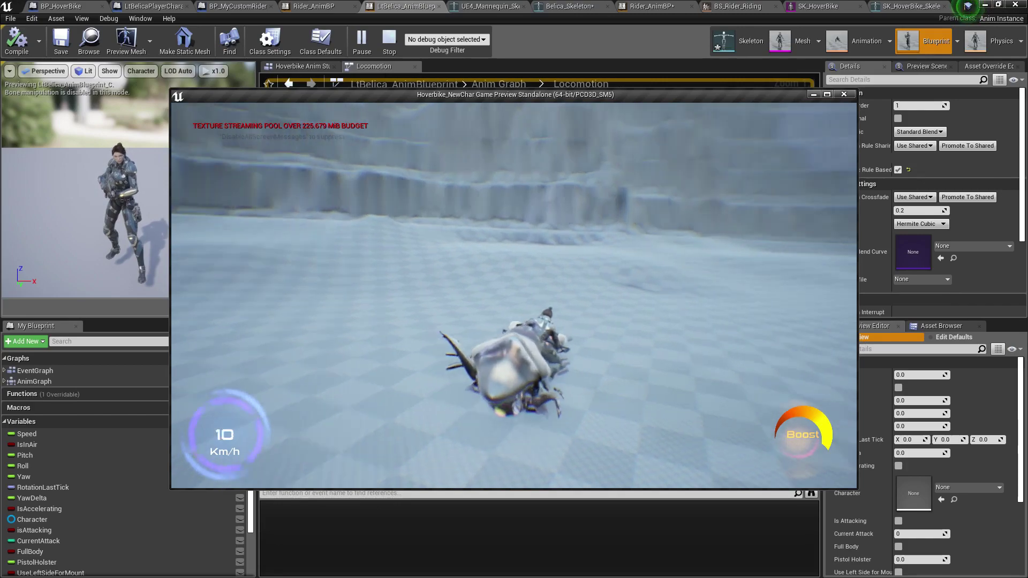
{"action": "key", "text": "a"}
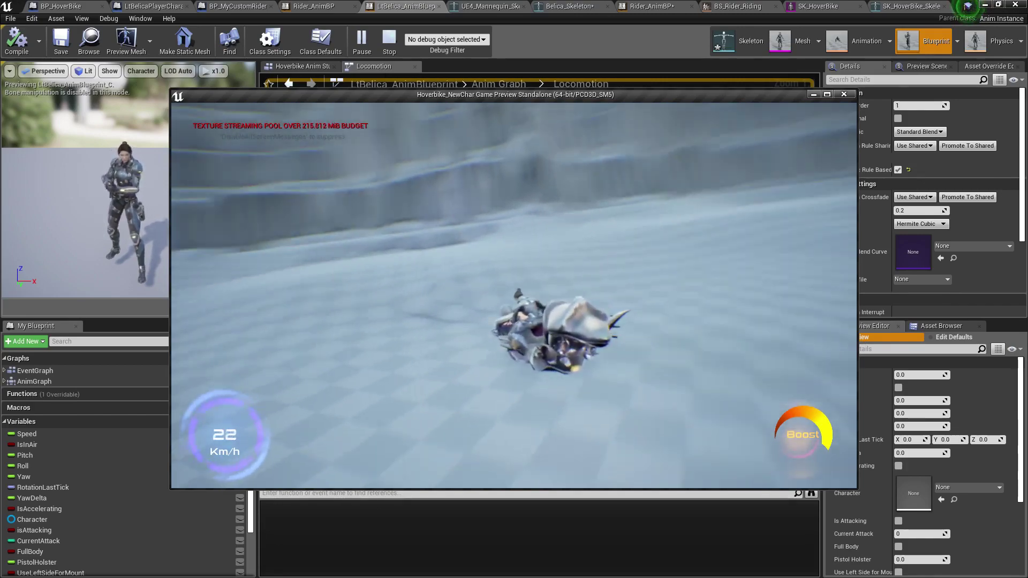
{"action": "key", "text": "w"}
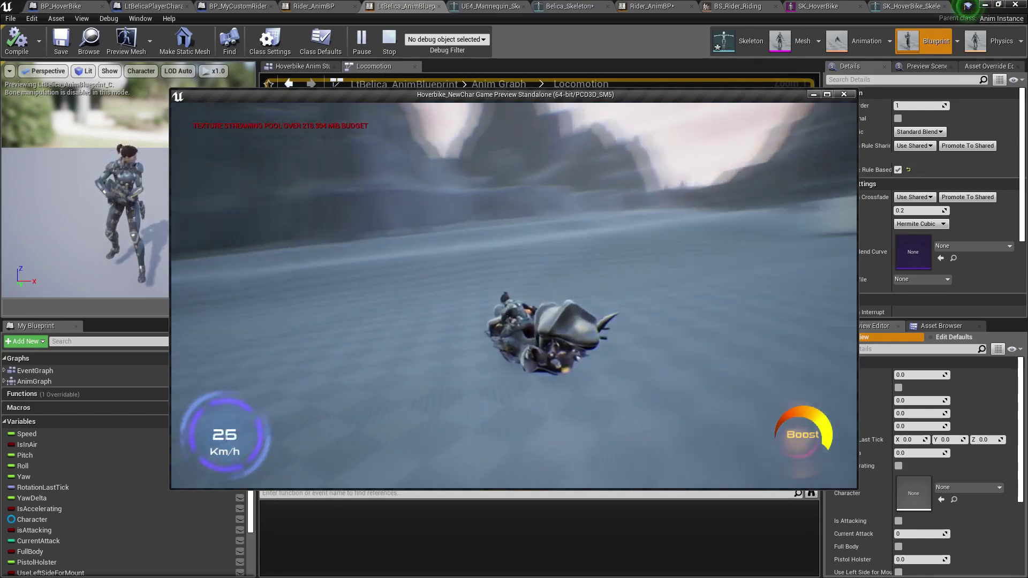
{"action": "key", "text": "w"}
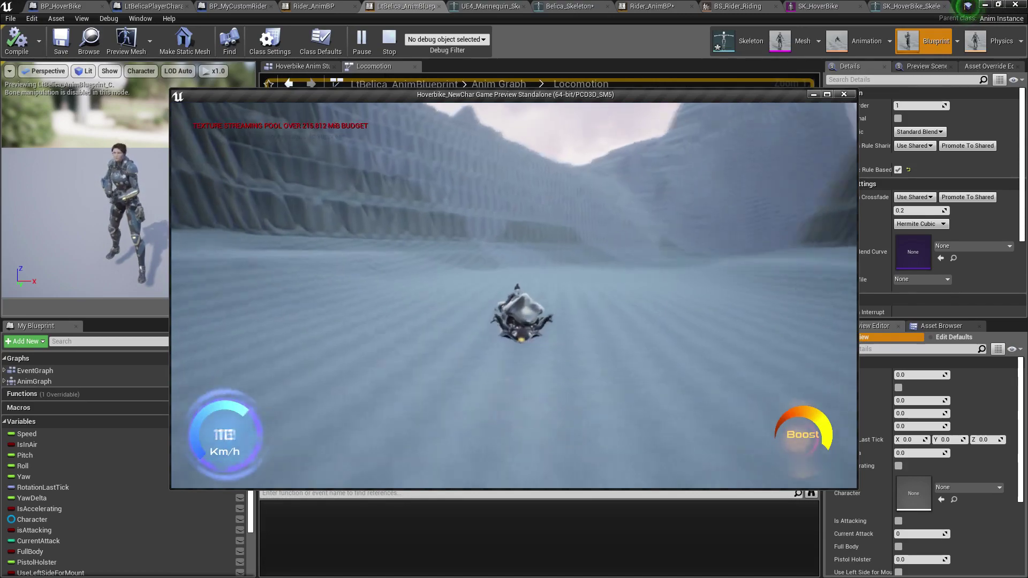
{"action": "key", "text": "a"}
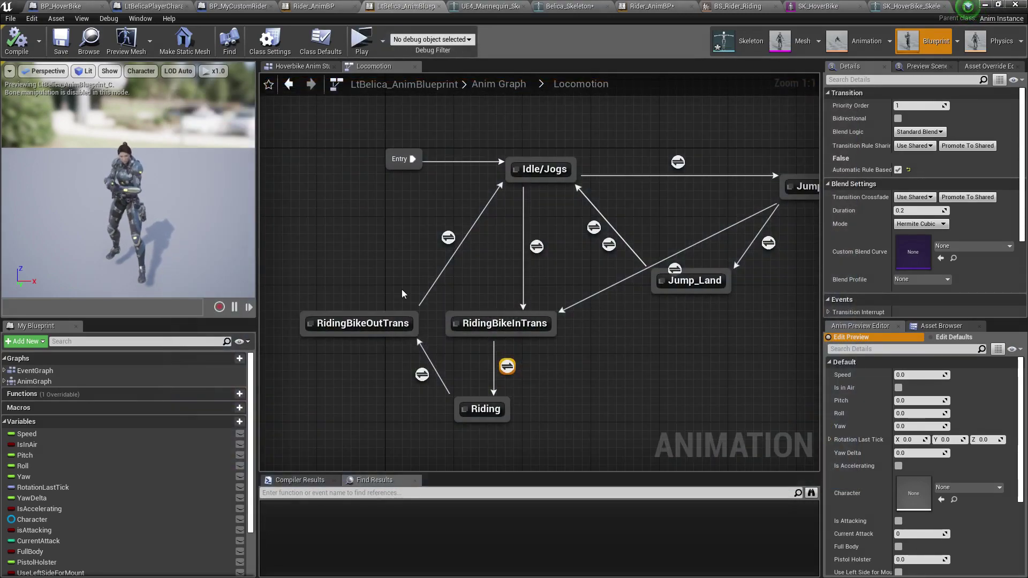
Examine the Hoverbike Actions nodes in LtBelicaPlayerCharacter's Event Graph, including the server mount and spawn events
{"action": "left_click", "coordinate": [151, 8]}
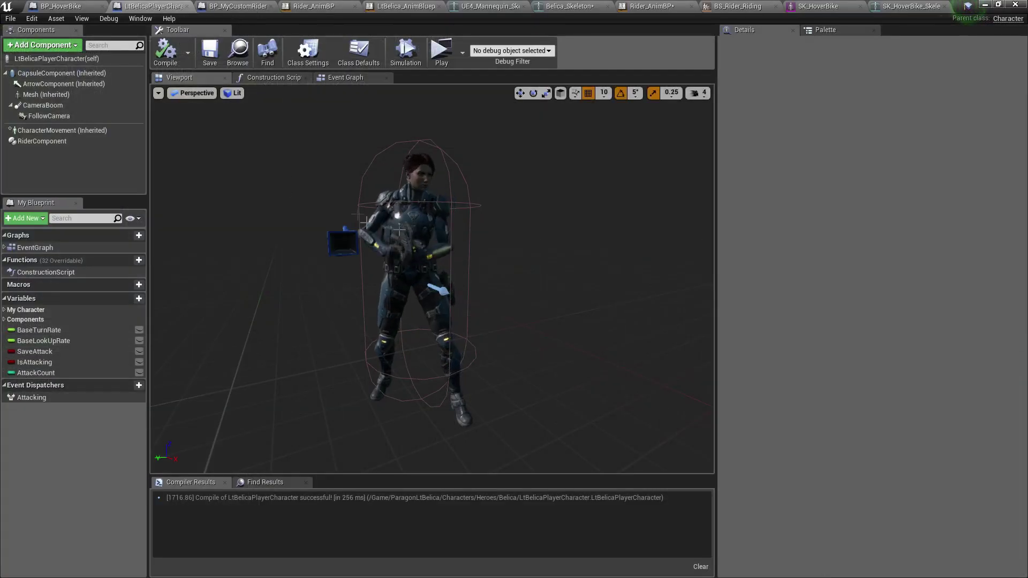
{"action": "left_click", "coordinate": [342, 80]}
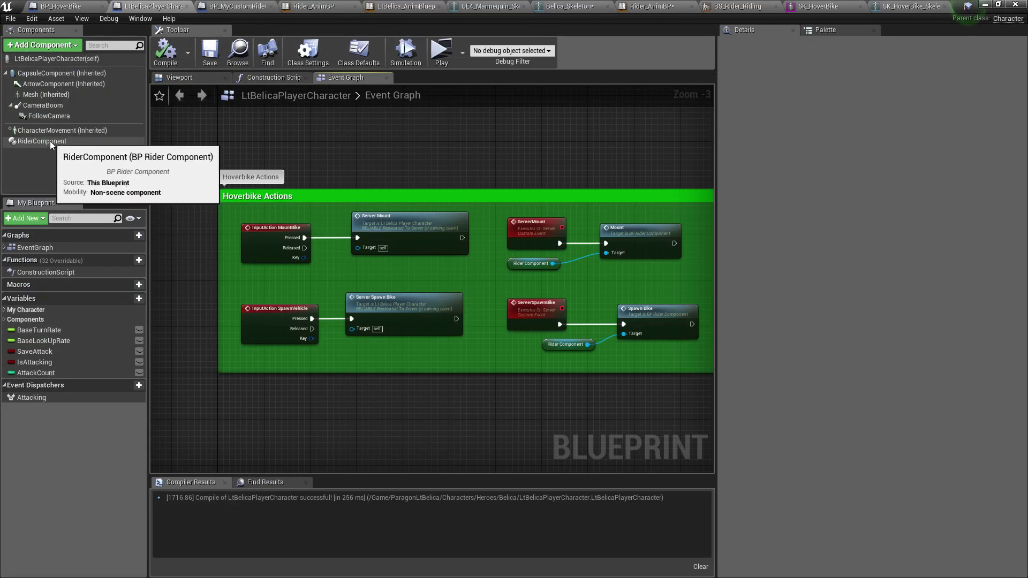
{"action": "scroll", "coordinate": [378, 161], "scroll_direction": "down", "scroll_amount": 2}
{"action": "scroll", "coordinate": [349, 168], "scroll_direction": "up", "scroll_amount": 4}
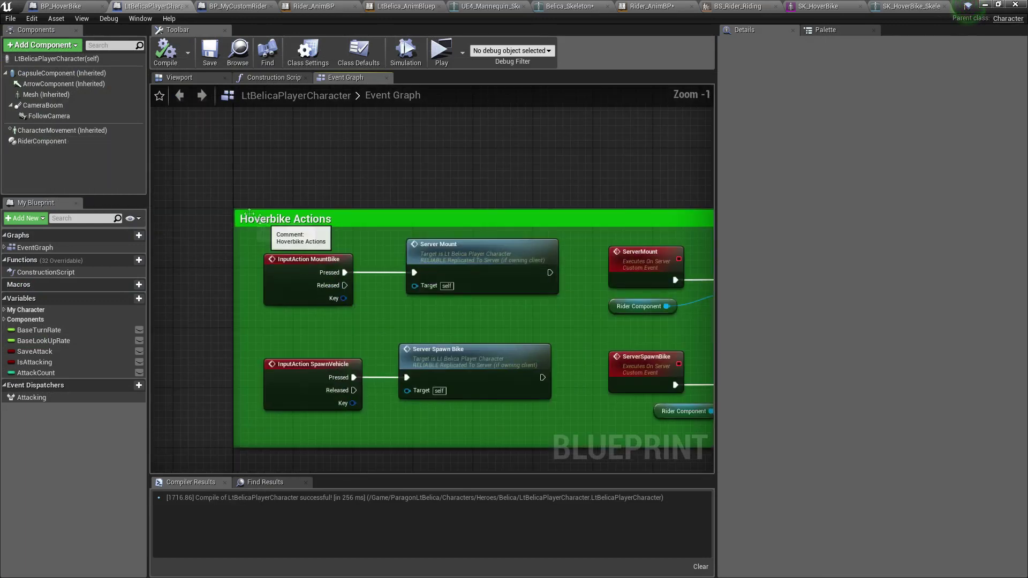
{"action": "right_click_drag", "start_coordinate": [327, 178], "coordinate": [257, 144]}
{"action": "scroll", "coordinate": [329, 168], "scroll_direction": "down", "scroll_amount": 1}
{"action": "right_click_drag", "start_coordinate": [342, 168], "coordinate": [279, 157]}
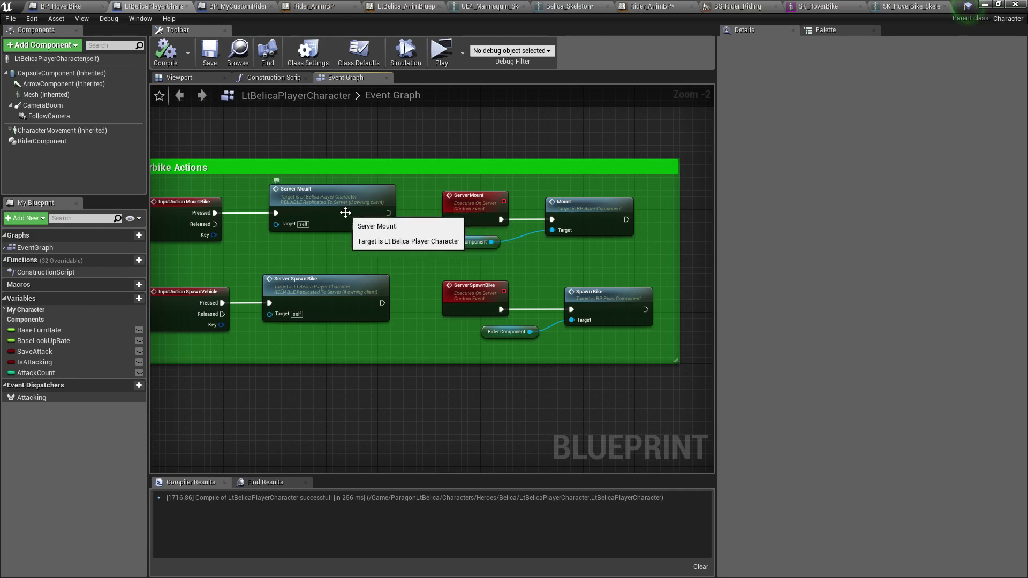
{"action": "left_click_drag", "start_coordinate": [394, 170], "coordinate": [425, 168]}
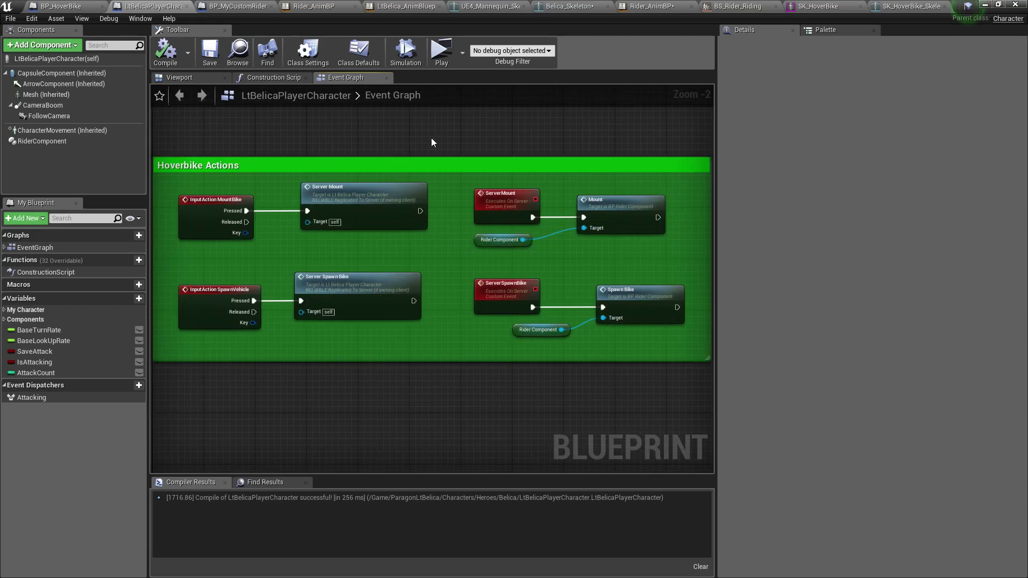
Launch a multiplayer playtest with a server and a client window, and run the server's character up to a hoverbike
{"action": "left_click", "coordinate": [462, 52]}
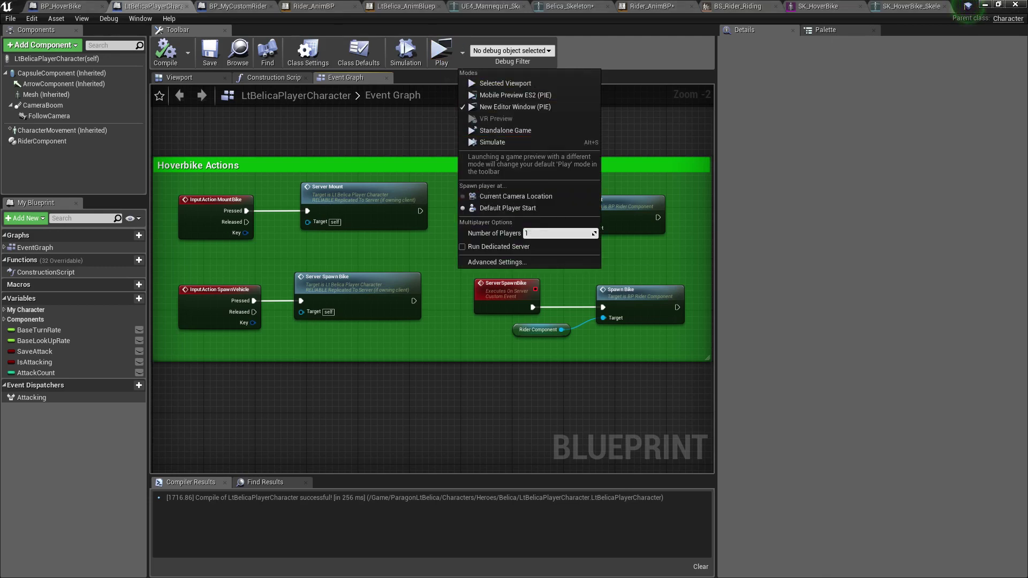
{"action": "left_click", "coordinate": [439, 53]}
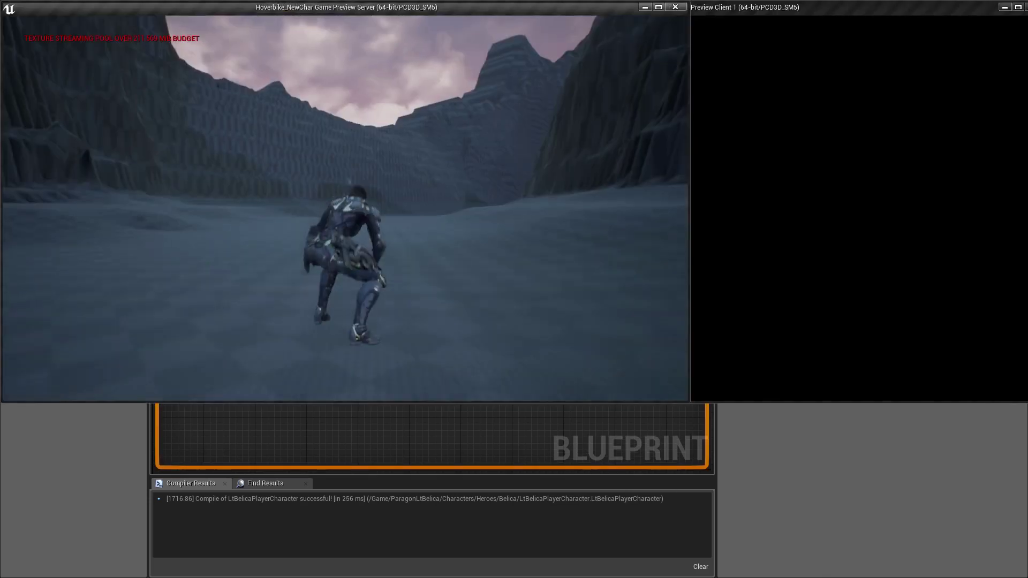
{"action": "key", "text": "w"}
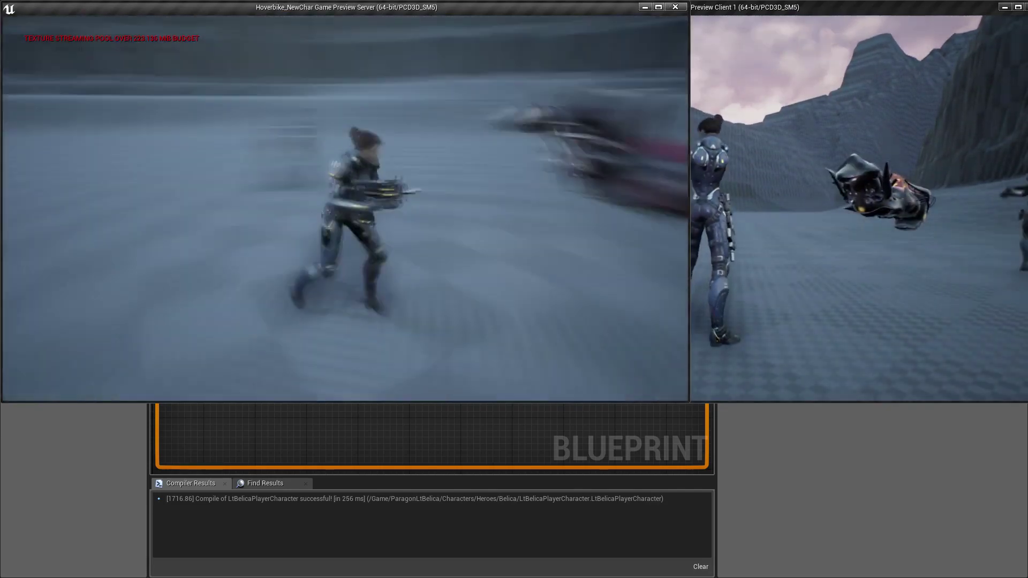
{"action": "key", "text": "d"}
{"action": "key", "text": "s"}
{"action": "key", "text": "d"}
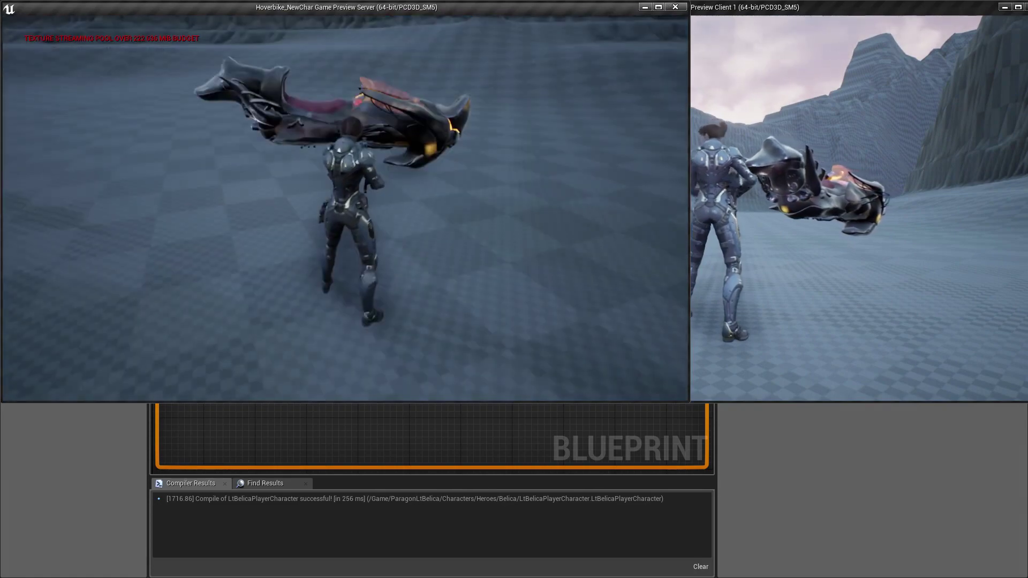
Switch control to the Client 1 window and mount the nearby hoverbike with the client's character
{"action": "key", "text": "shift+F1"}
{"action": "left_click", "coordinate": [825, 311]}
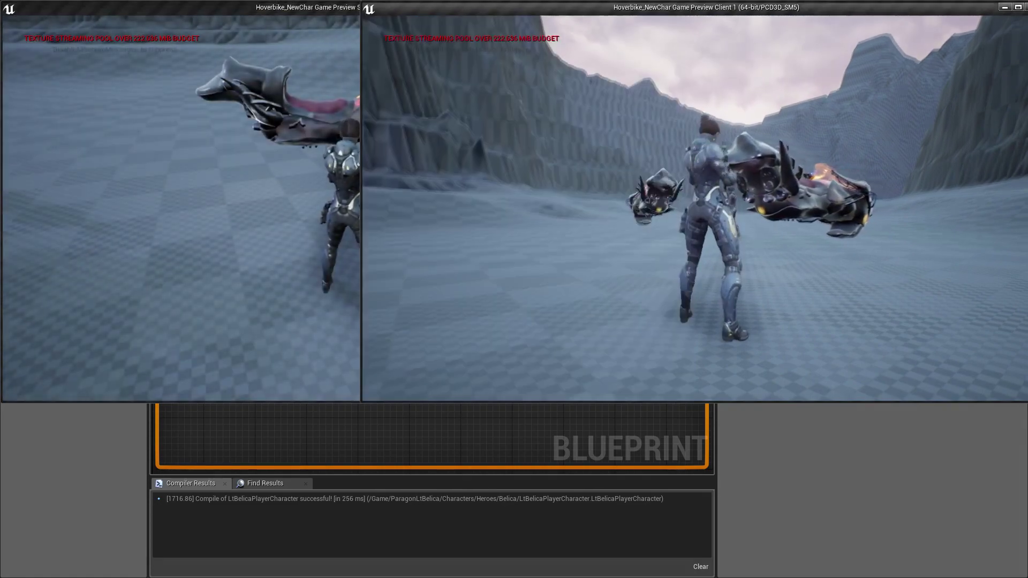
{"action": "key", "text": "a"}
{"action": "key", "text": "w"}
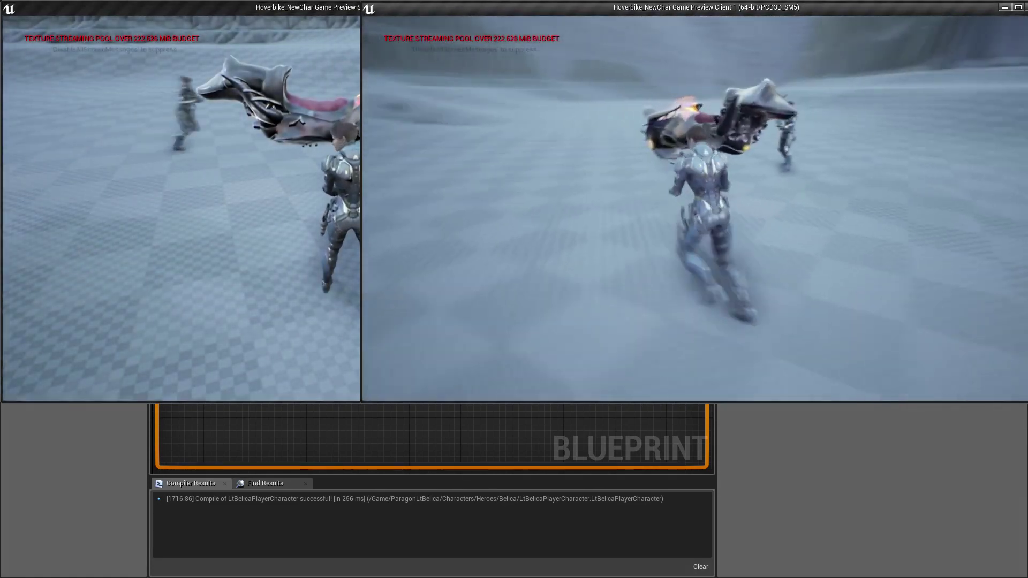
{"action": "key", "text": "e"}
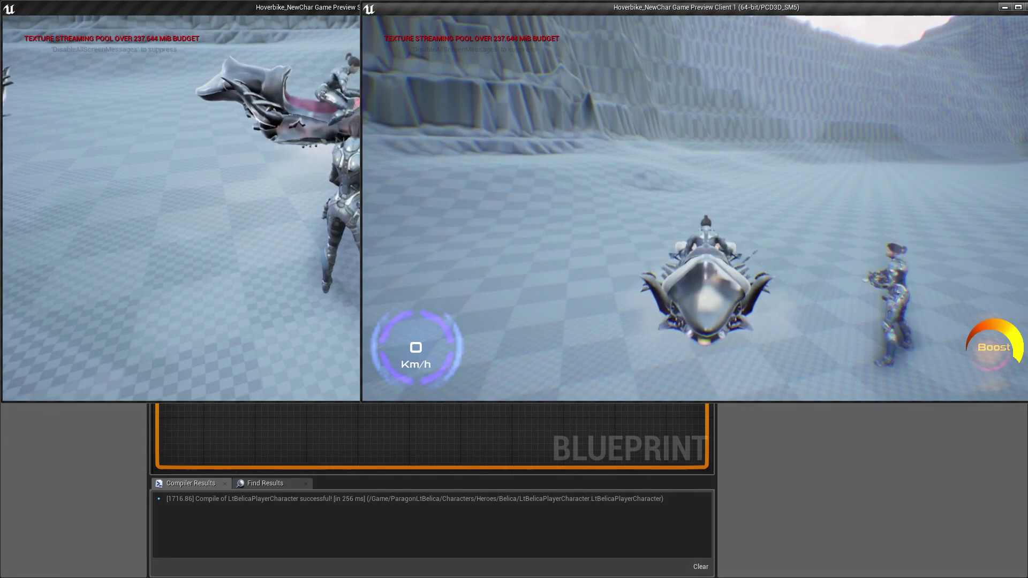
{"action": "key", "text": "w"}
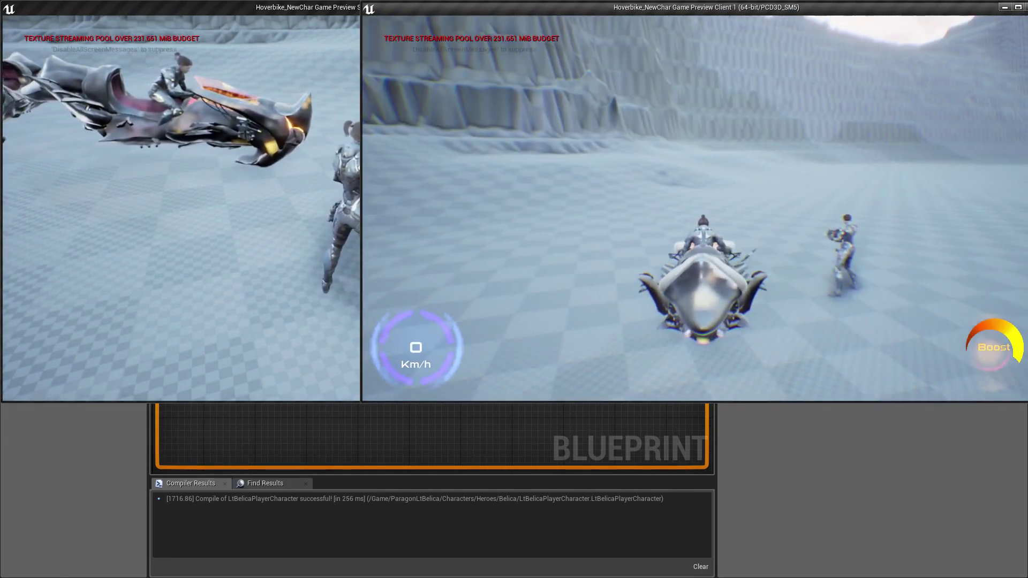
Switch back to the server window, mount the other hoverbike, ride it away with turns, and end the session
{"action": "left_click", "coordinate": [311, 354]}
{"action": "key", "text": "w"}
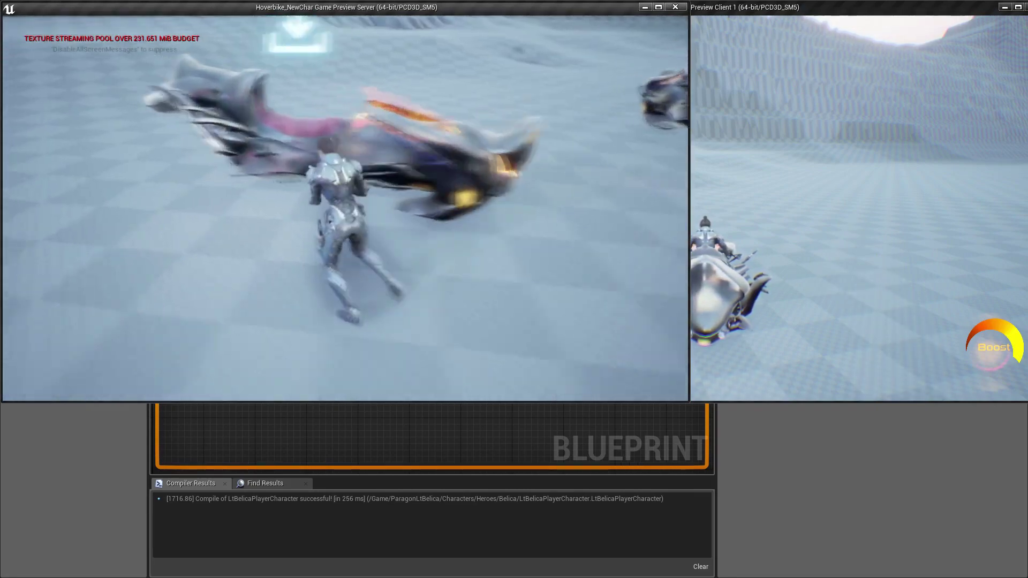
{"action": "key", "text": "e"}
{"action": "key", "text": "w"}
{"action": "key", "text": "d"}
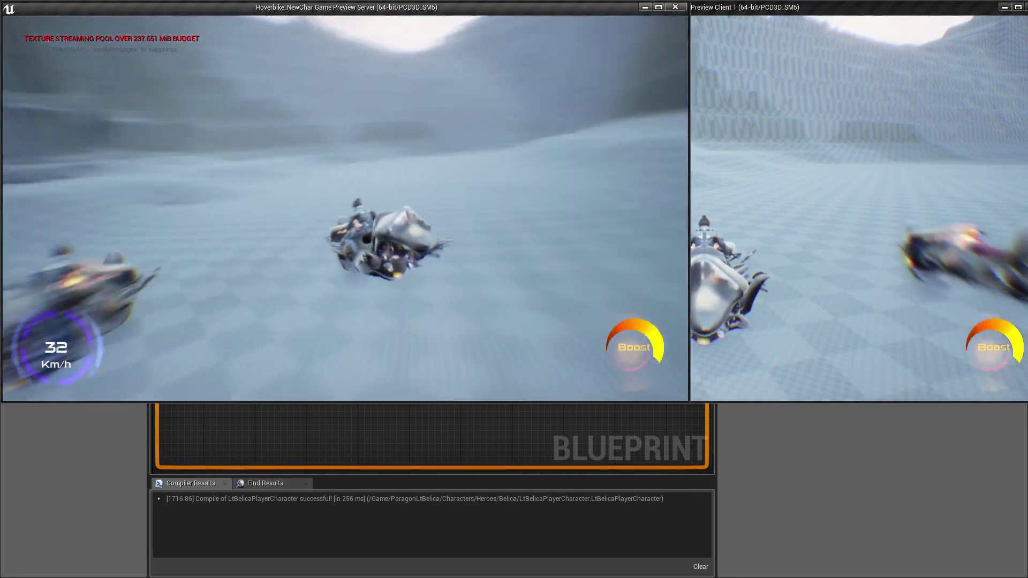
{"action": "key", "text": "w"}
{"action": "key", "text": "d"}
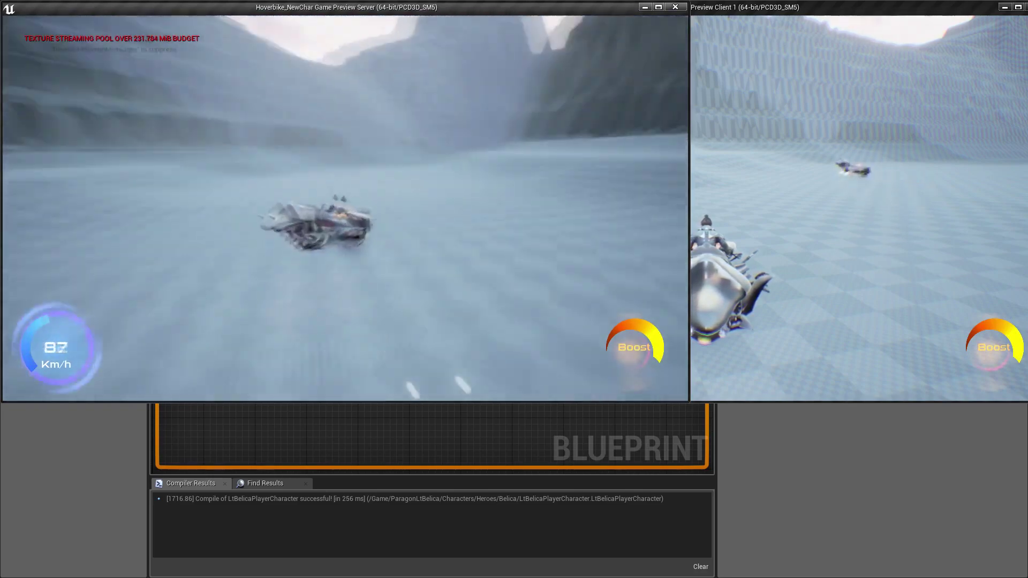
{"action": "key", "text": "Escape"}
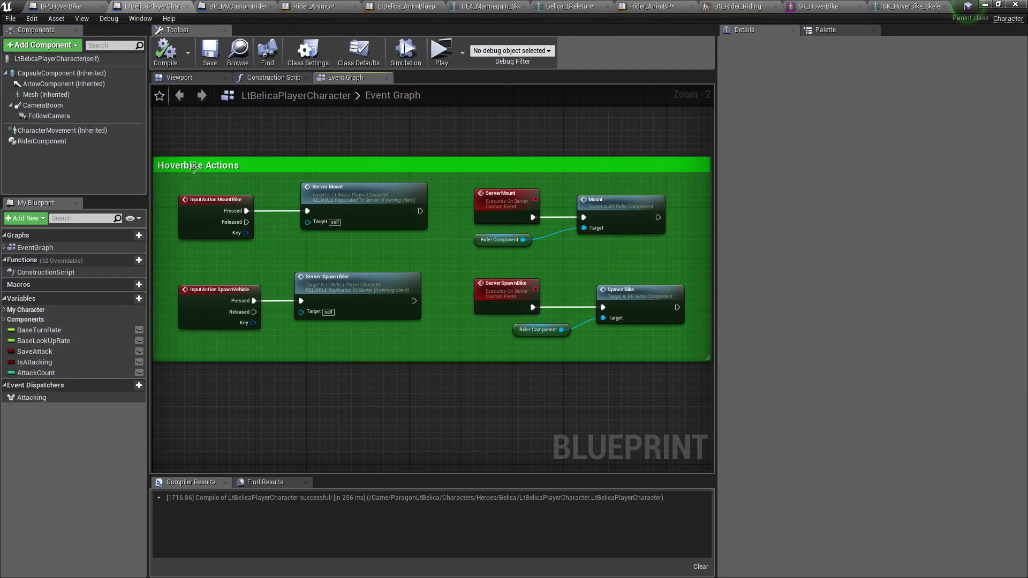
{"action": "right_click_drag", "start_coordinate": [460, 264], "coordinate": [482, 274]}
{"action": "right_click_drag", "start_coordinate": [282, 217], "coordinate": [292, 221]}
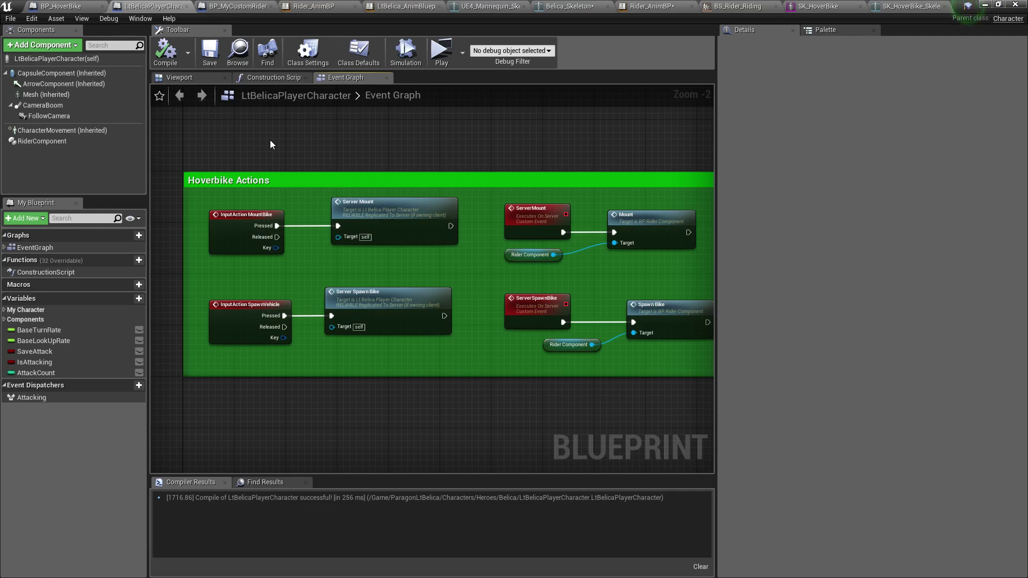
Leave the character blueprint, open the project settings and show the engine's Input bindings with their action mappings
{"action": "left_click", "coordinate": [985, 5]}
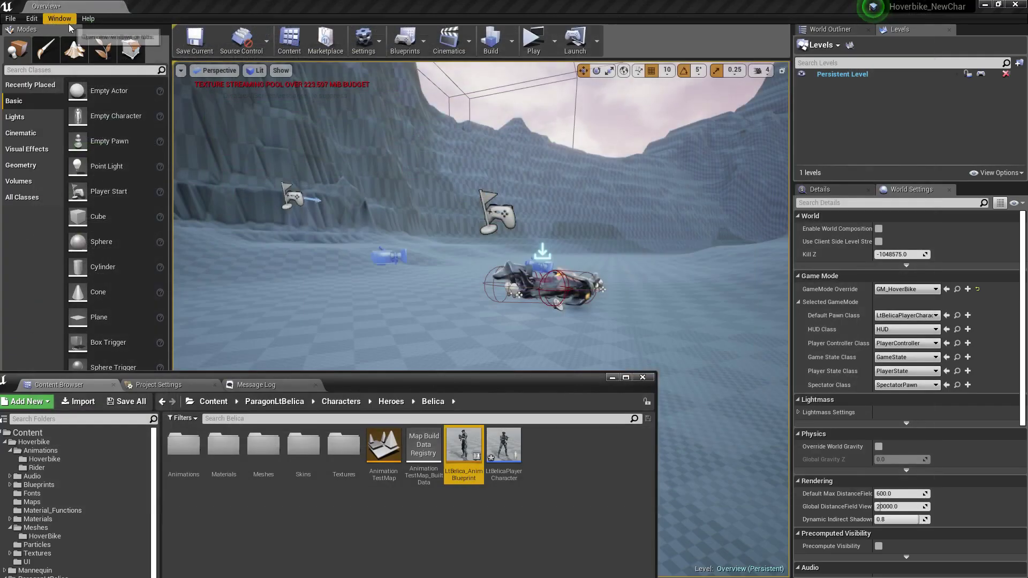
{"action": "left_click", "coordinate": [33, 19]}
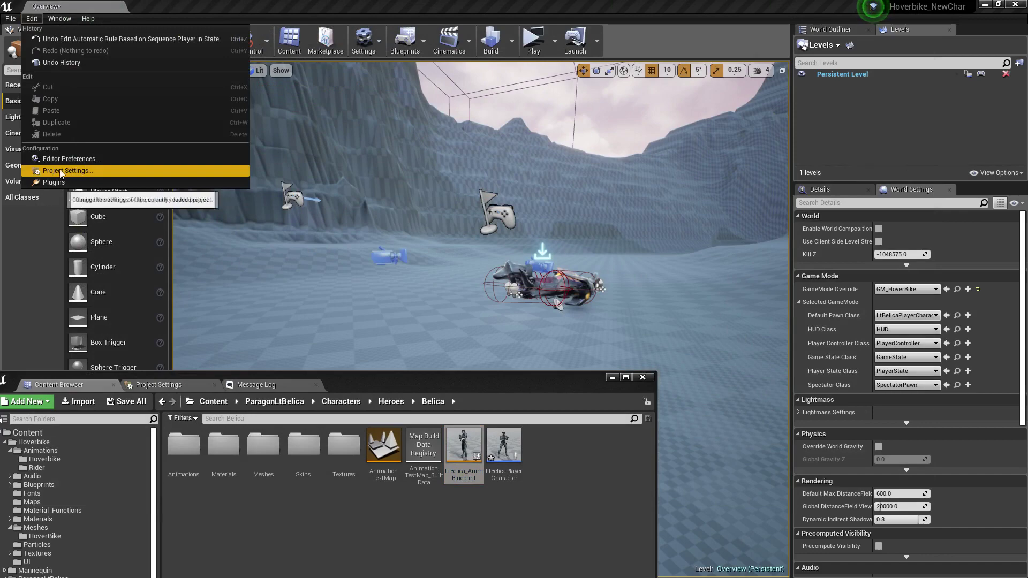
{"action": "left_click", "coordinate": [90, 175]}
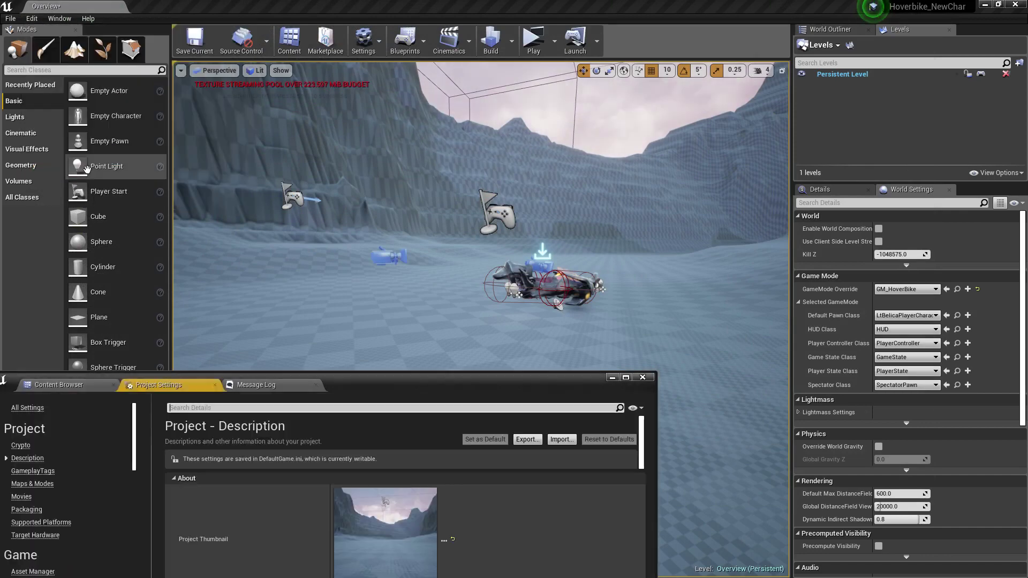
{"action": "left_click_drag", "start_coordinate": [286, 399], "coordinate": [416, 228]}
{"action": "scroll", "coordinate": [163, 414], "scroll_direction": "down", "scroll_amount": 4}
{"action": "scroll", "coordinate": [163, 414], "scroll_direction": "down", "scroll_amount": 5}
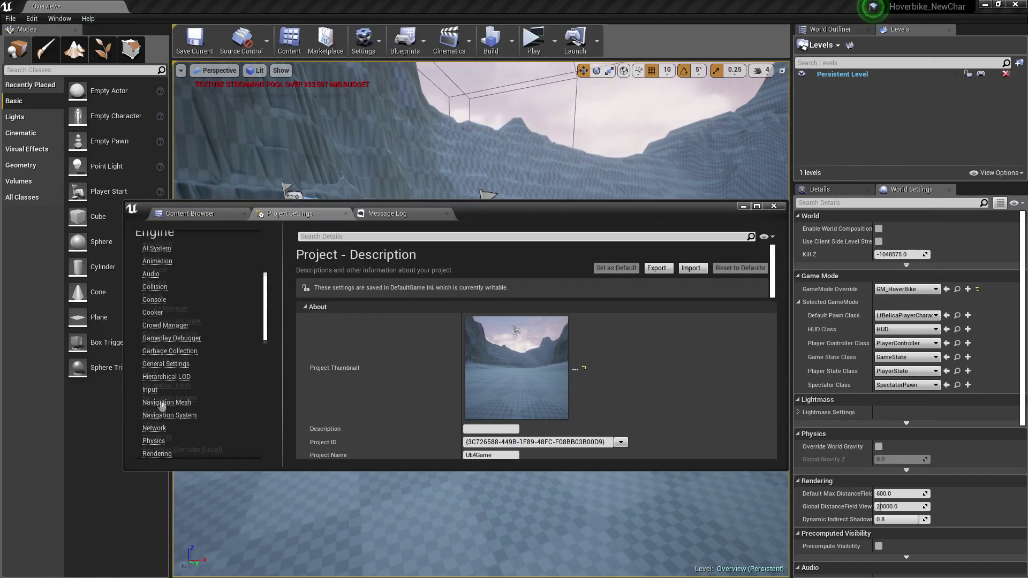
{"action": "left_click", "coordinate": [150, 321]}
{"action": "scroll", "coordinate": [430, 397], "scroll_direction": "down", "scroll_amount": 2}
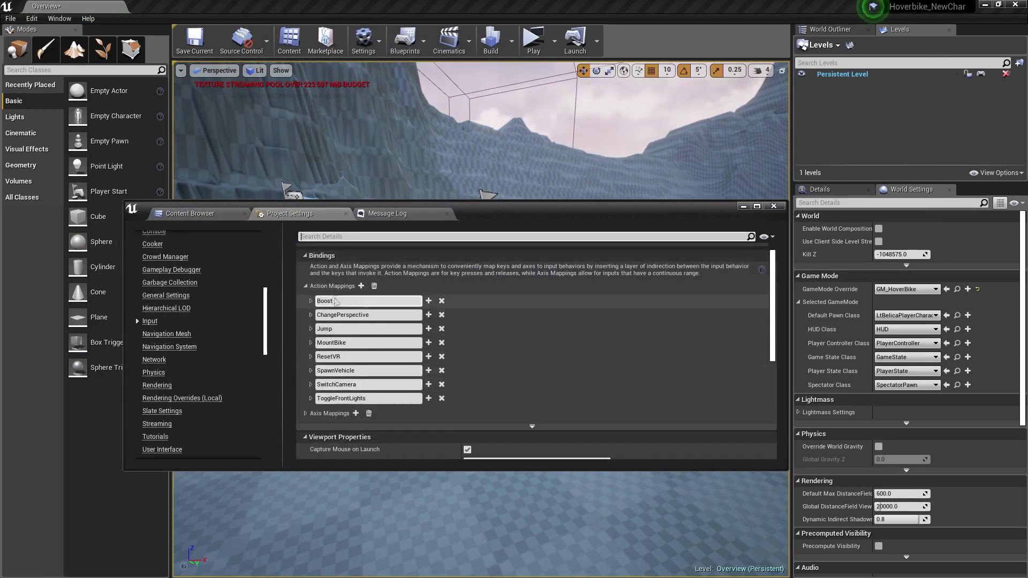
Expand the Boost, ChangePerspective, Jump, MountBike, ResetVR, SpawnVehicle and SwitchCamera action mappings to review their assigned inputs
{"action": "left_click", "coordinate": [310, 301]}
{"action": "left_click", "coordinate": [311, 343]}
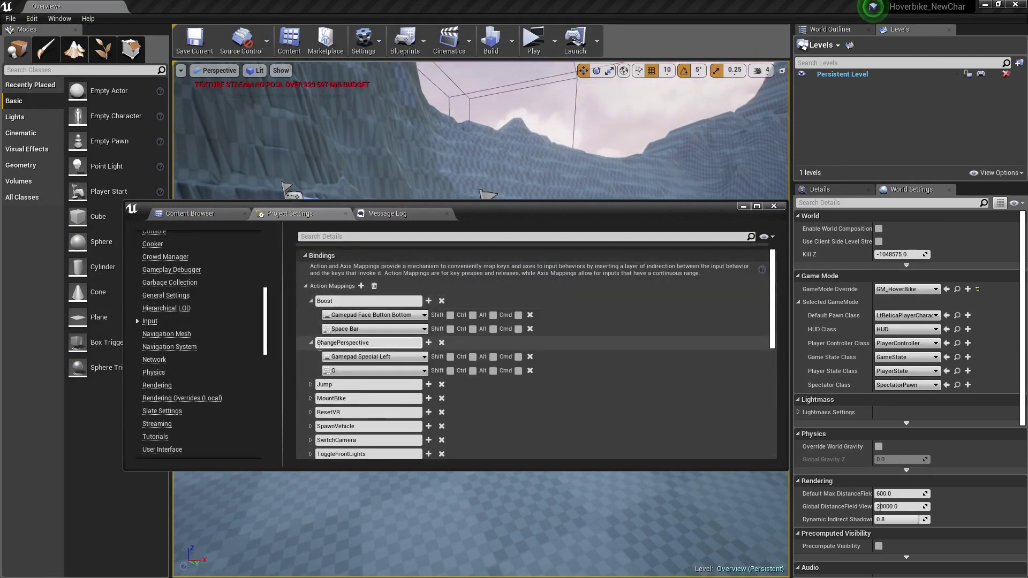
{"action": "scroll", "coordinate": [310, 342], "scroll_direction": "down", "scroll_amount": 2}
{"action": "left_click", "coordinate": [311, 334]}
{"action": "left_click", "coordinate": [311, 375]}
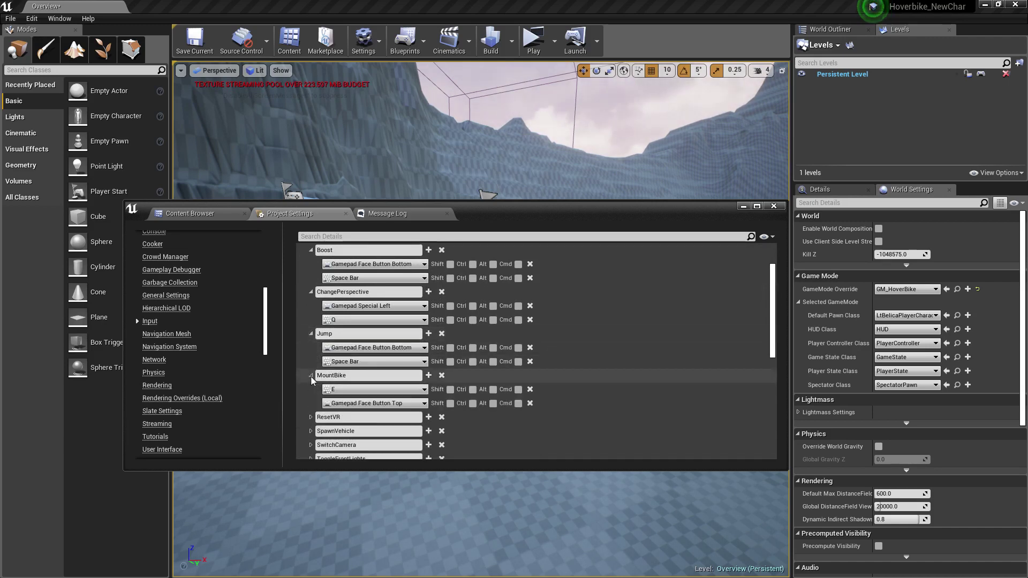
{"action": "scroll", "coordinate": [313, 397], "scroll_direction": "down", "scroll_amount": 3}
{"action": "left_click", "coordinate": [311, 349]}
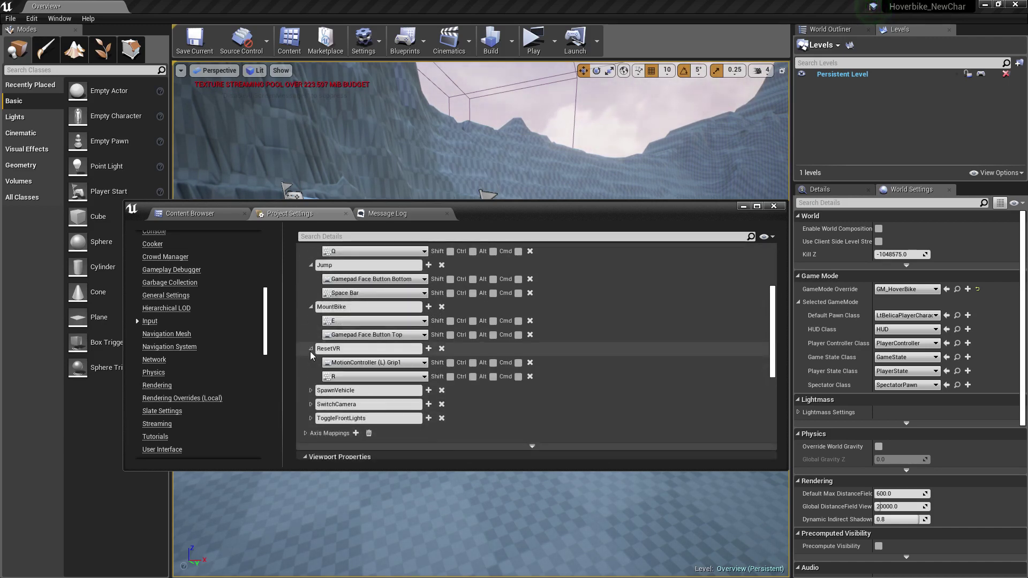
{"action": "left_click", "coordinate": [311, 390]}
{"action": "scroll", "coordinate": [311, 391], "scroll_direction": "down", "scroll_amount": 2}
{"action": "left_click", "coordinate": [310, 381]}
Expand the Axis Mappings list and check the bindings of the CameraLookUp and LookRight axes
{"action": "scroll", "coordinate": [311, 381], "scroll_direction": "down", "scroll_amount": 1}
{"action": "left_click", "coordinate": [306, 420]}
{"action": "scroll", "coordinate": [317, 352], "scroll_direction": "down", "scroll_amount": 5}
{"action": "scroll", "coordinate": [318, 353], "scroll_direction": "down", "scroll_amount": 2}
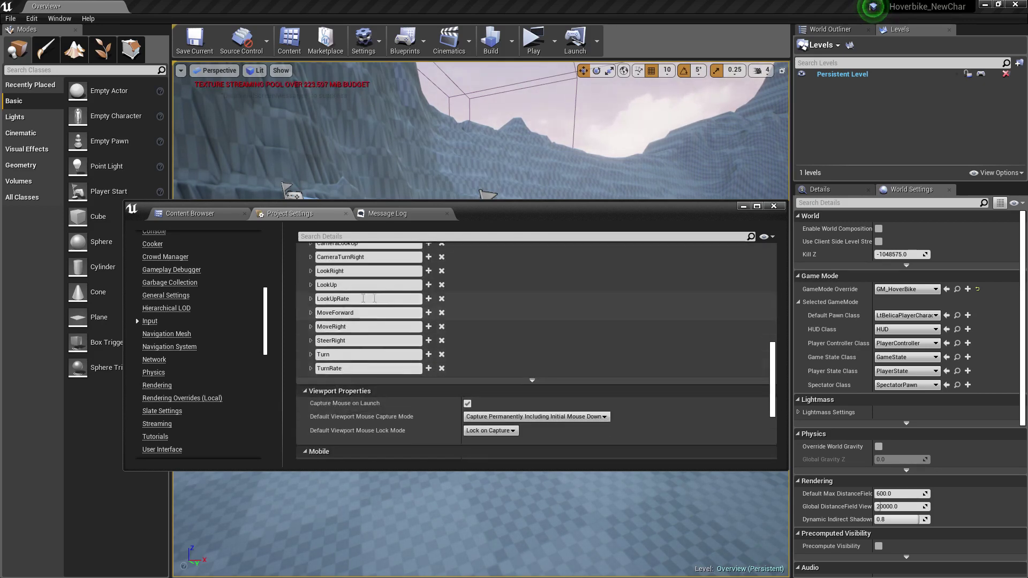
{"action": "scroll", "coordinate": [328, 315], "scroll_direction": "up", "scroll_amount": 1}
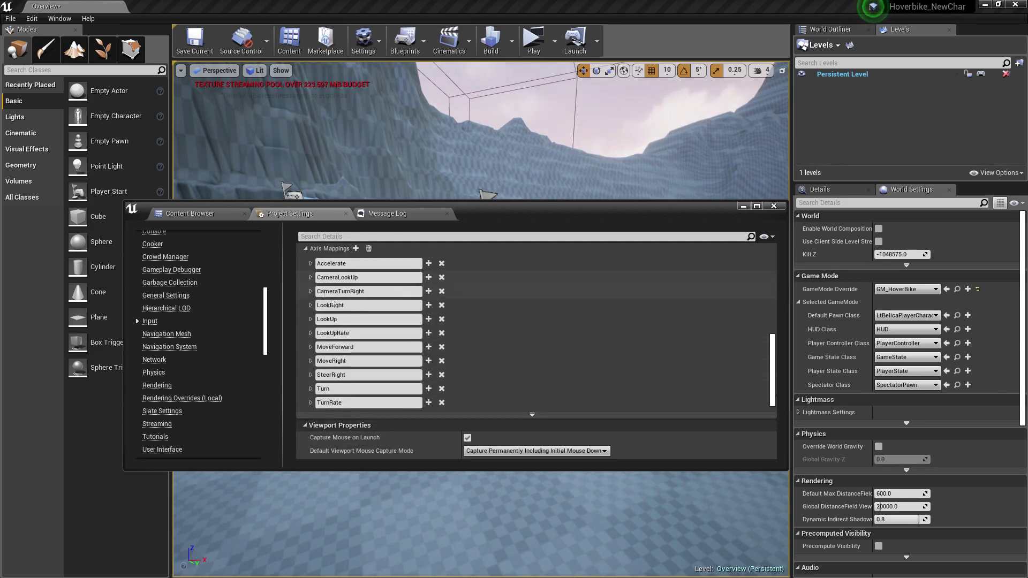
{"action": "scroll", "coordinate": [328, 315], "scroll_direction": "up", "scroll_amount": 1}
{"action": "left_click", "coordinate": [311, 312]}
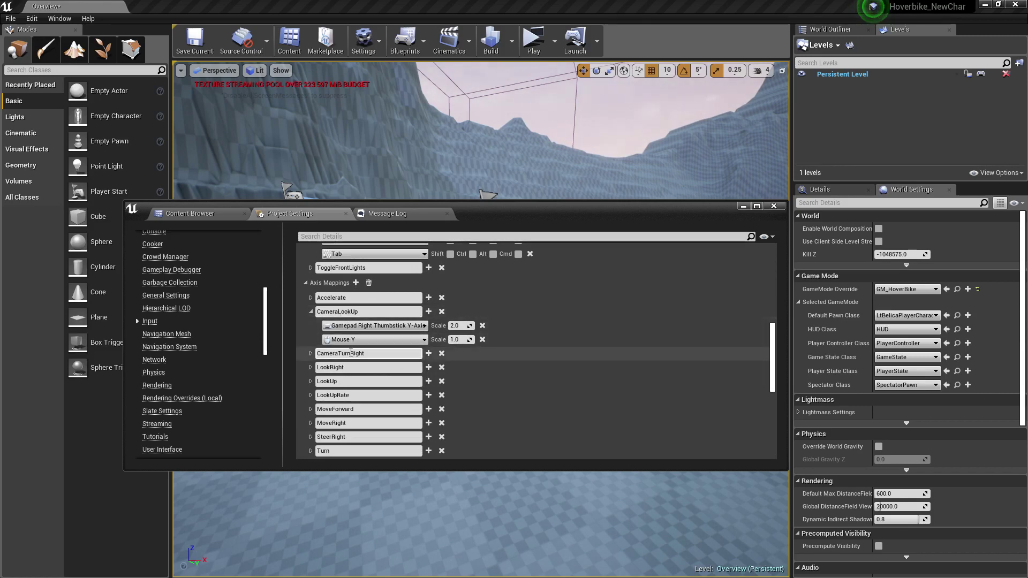
{"action": "left_click", "coordinate": [310, 313]}
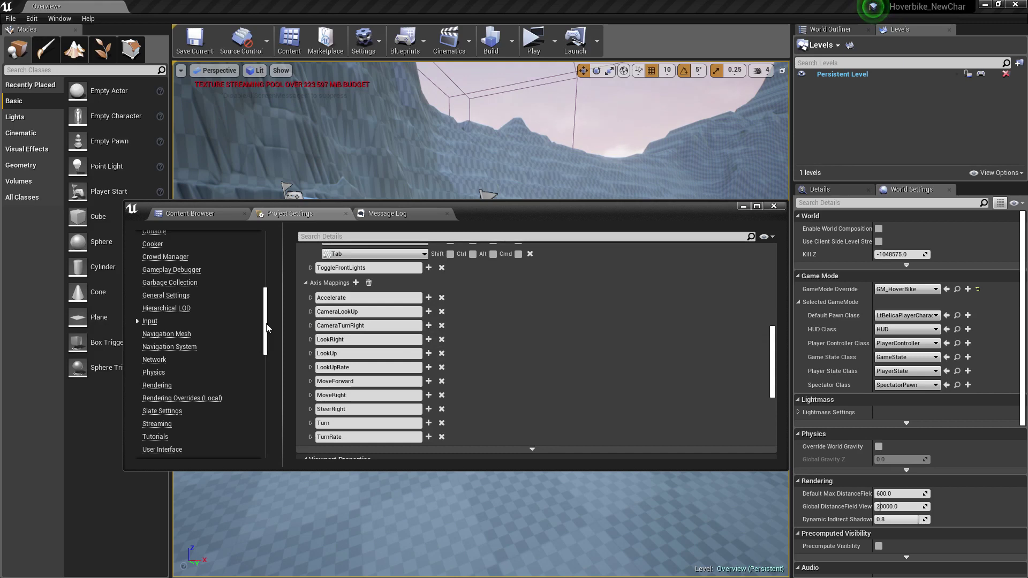
{"action": "left_click", "coordinate": [311, 341]}
{"action": "left_click", "coordinate": [312, 340]}
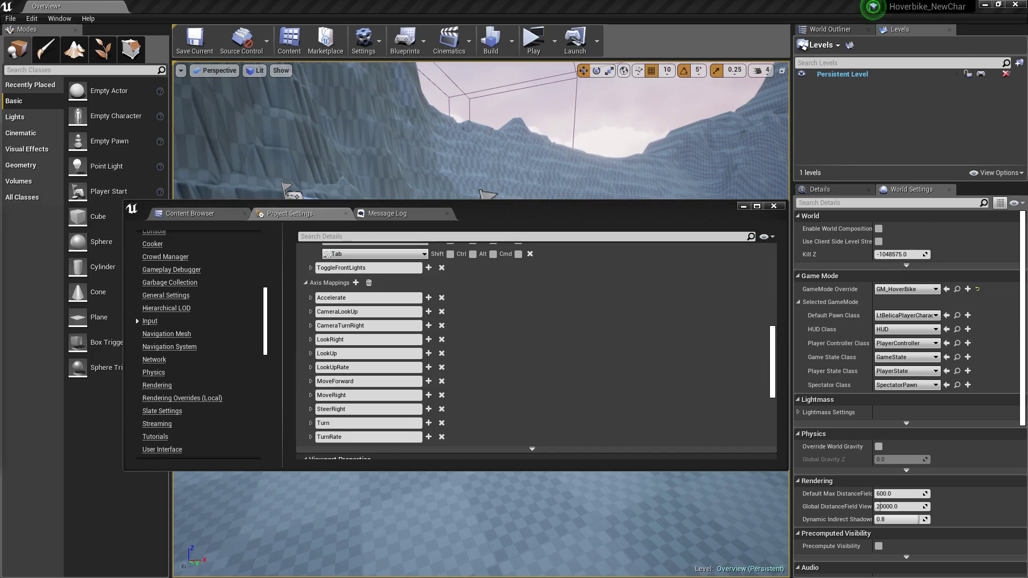
Switch to File Explorer and open DefaultInput.ini from the HoverbikeSystem project's Config folder in Notepad
{"action": "left_click_drag", "start_coordinate": [0, 160], "coordinate": [617, 171]}
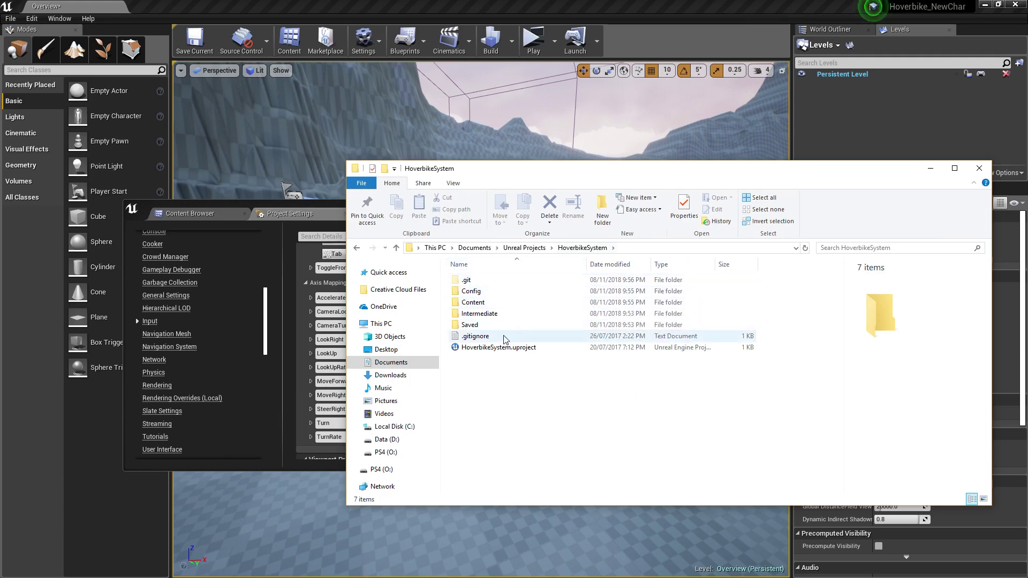
{"action": "double_click", "coordinate": [498, 291]}
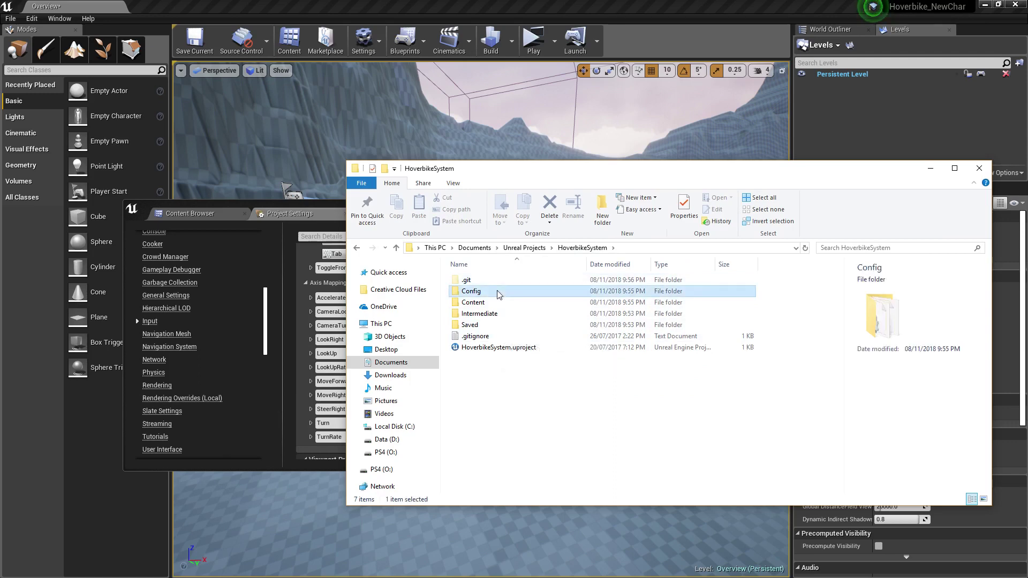
{"action": "left_click", "coordinate": [479, 316]}
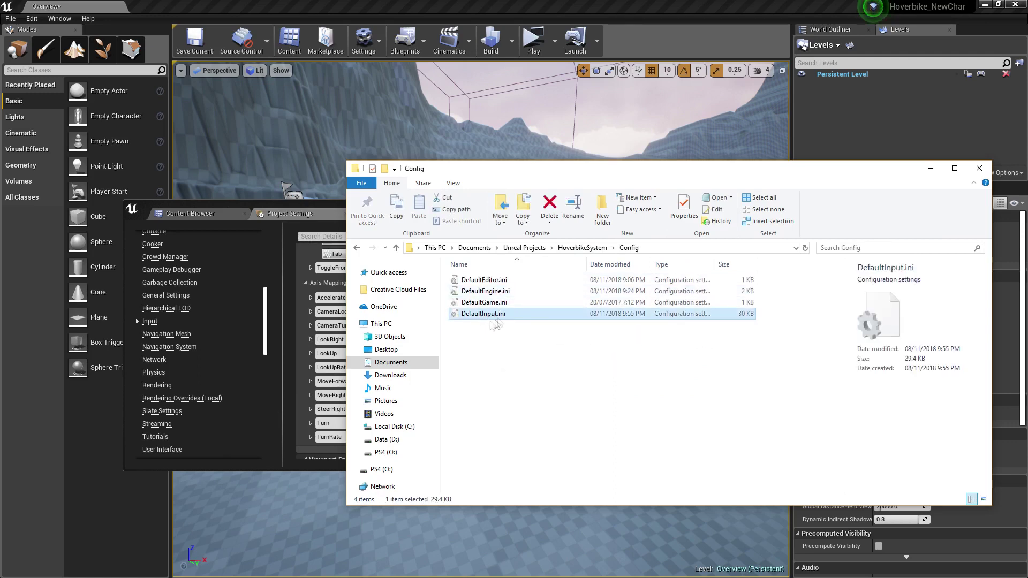
{"action": "double_click", "coordinate": [478, 317]}
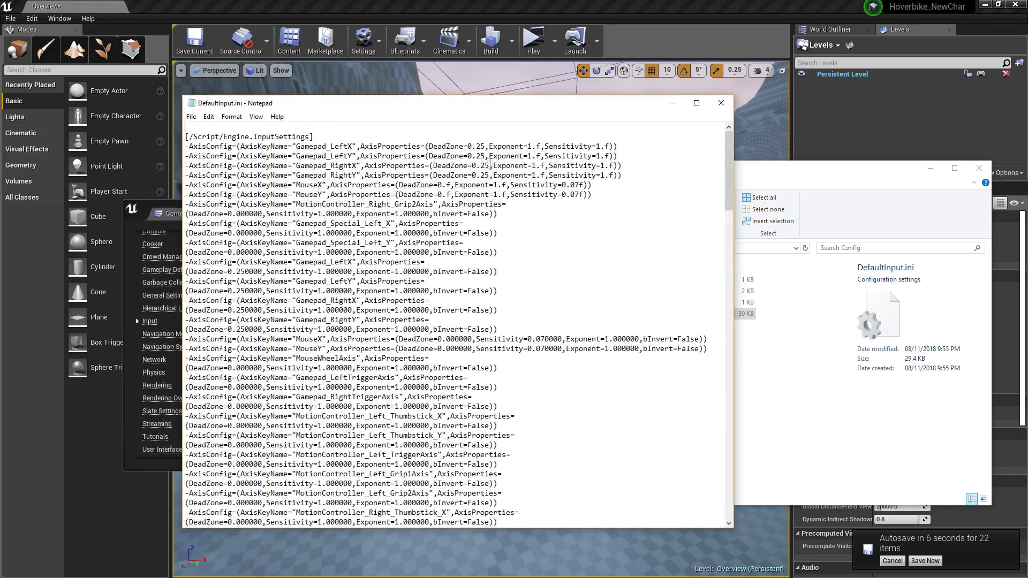
Select the action and axis mapping lines in DefaultInput.ini, then close the file and put the folder window away
{"action": "scroll", "coordinate": [311, 166], "scroll_direction": "down", "scroll_amount": 1}
{"action": "scroll", "coordinate": [269, 174], "scroll_direction": "down", "scroll_amount": 15}
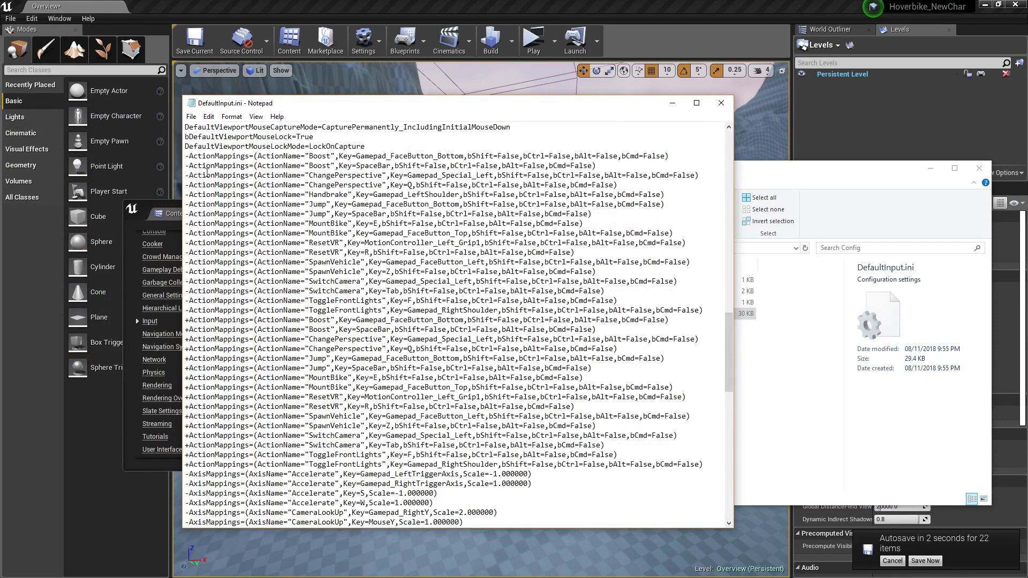
{"action": "left_click_drag", "start_coordinate": [228, 159], "coordinate": [471, 423]}
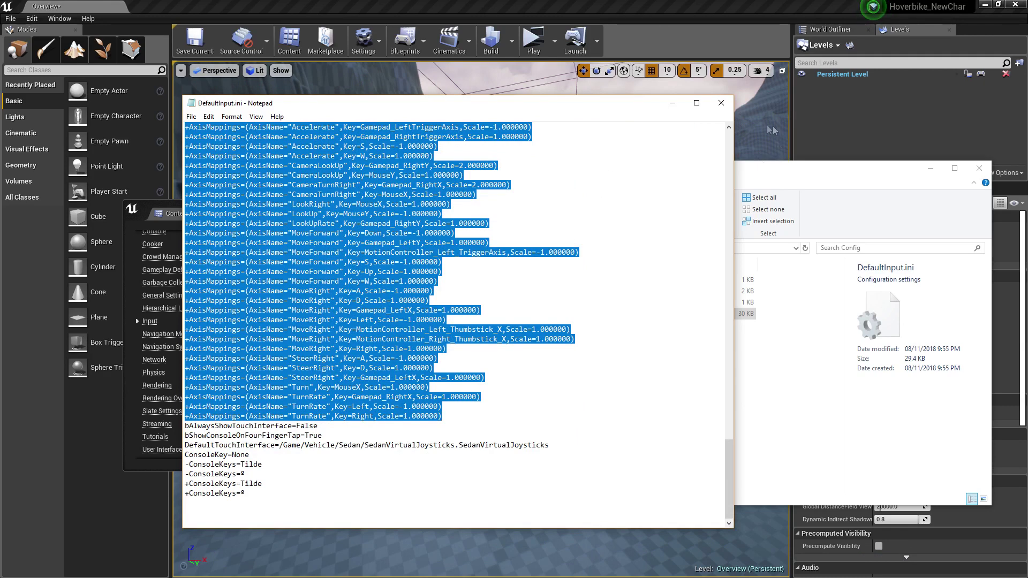
{"action": "left_click", "coordinate": [721, 103]}
{"action": "left_click", "coordinate": [933, 169]}
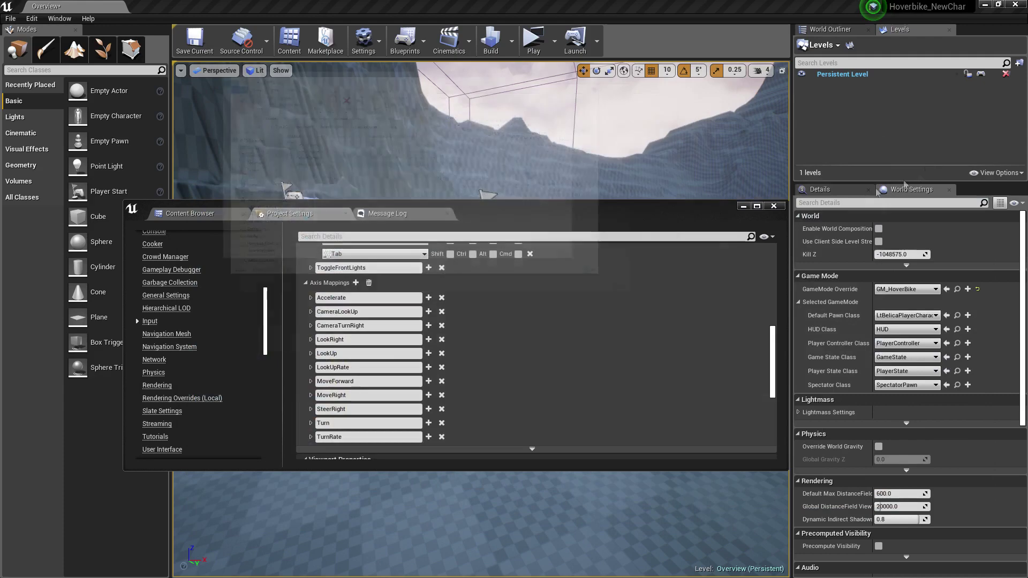
Return to the LtBelicaPlayerCharacter blueprint and show the details of its RiderComponent
{"action": "key", "text": "alt+Tab"}
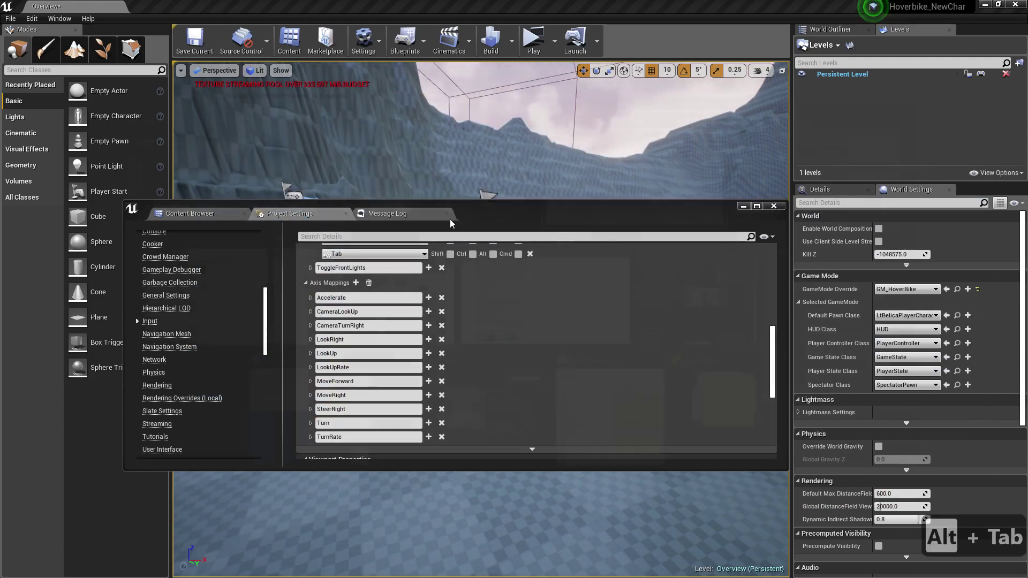
{"action": "key", "text": "ctrl+Tab"}
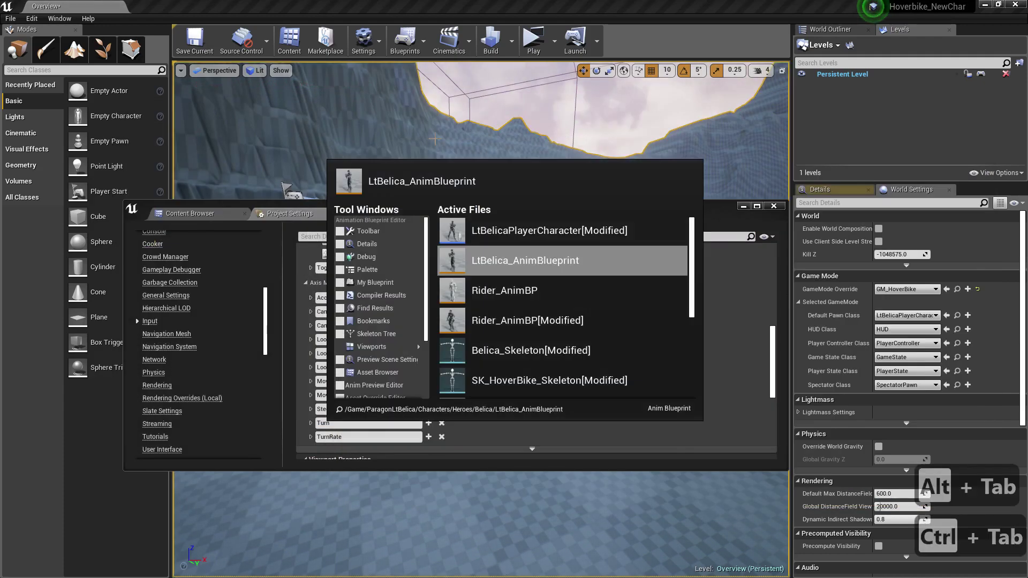
{"action": "left_click", "coordinate": [499, 243], "text": "ctrl"}
{"action": "scroll", "coordinate": [417, 369], "scroll_direction": "down", "scroll_amount": 1}
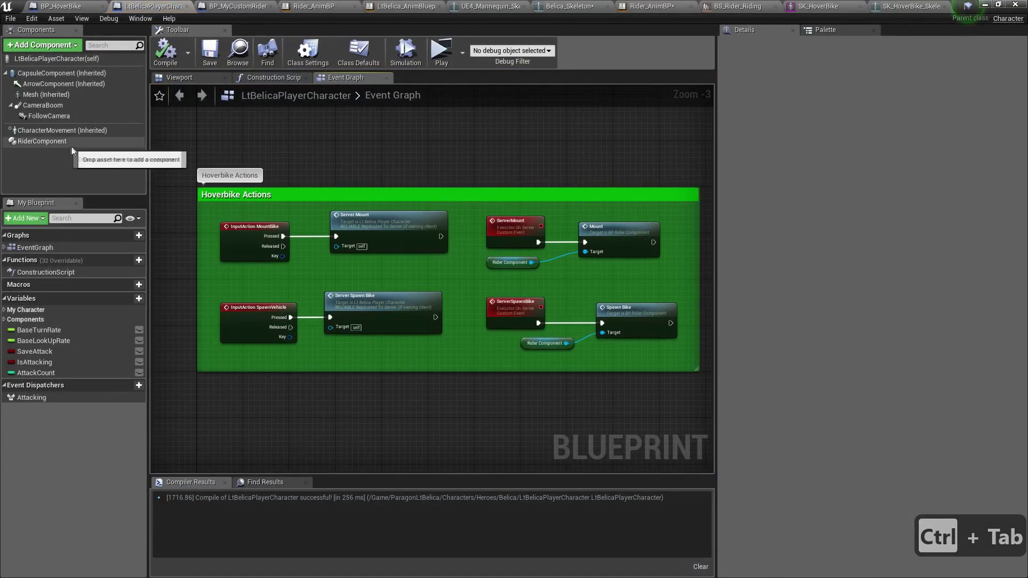
{"action": "left_click", "coordinate": [56, 145]}
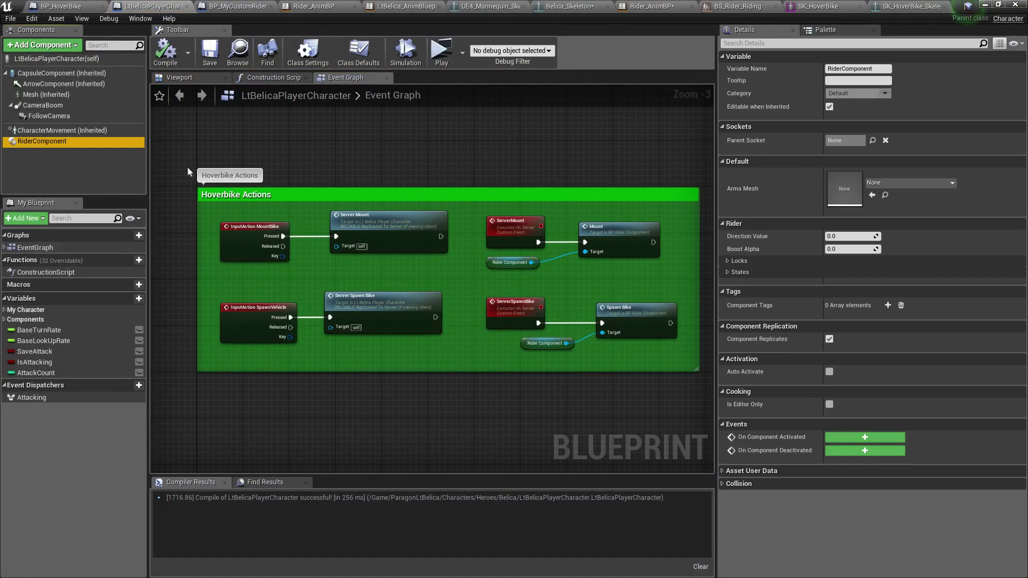
Examine the whole Hoverbike Actions group in the Event Graph, including its Rider Component and Server Mount nodes
{"action": "left_click_drag", "start_coordinate": [189, 168], "coordinate": [683, 404]}
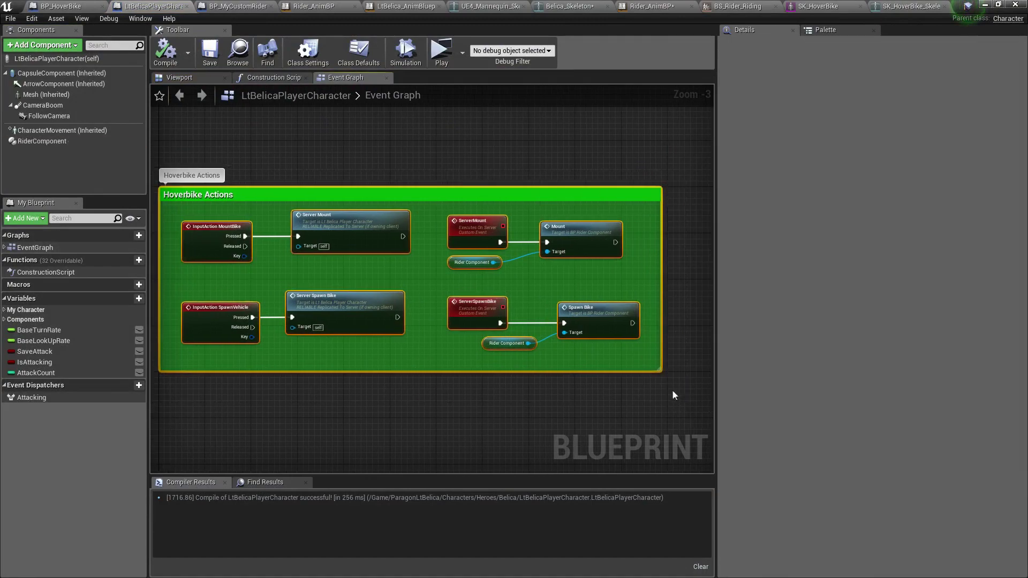
{"action": "scroll", "coordinate": [669, 390], "scroll_direction": "down", "scroll_amount": 5}
{"action": "right_click_drag", "start_coordinate": [503, 298], "coordinate": [389, 317]}
{"action": "right_click_drag", "start_coordinate": [519, 343], "coordinate": [448, 316]}
{"action": "key", "text": "Home"}
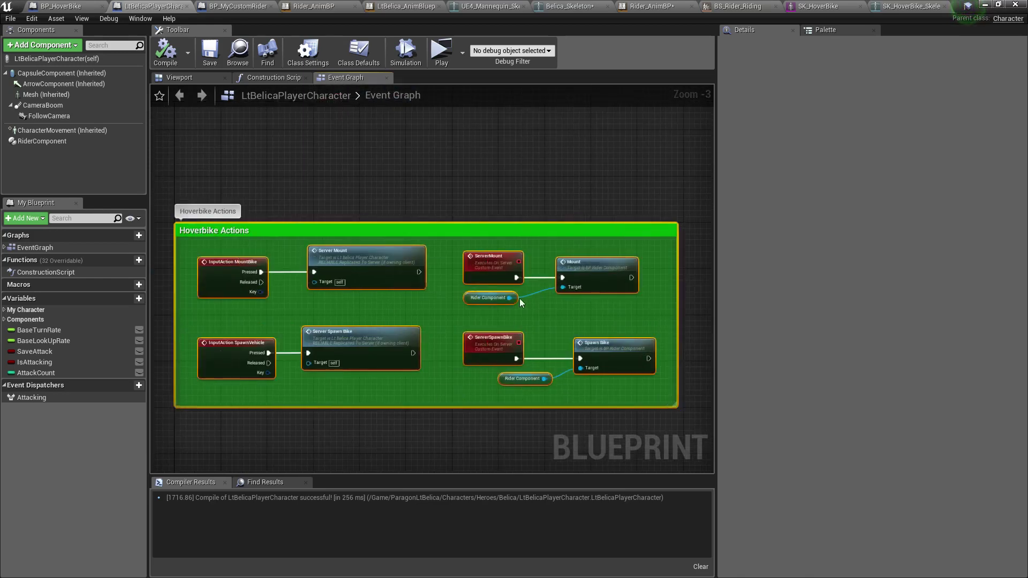
{"action": "left_click", "coordinate": [480, 298]}
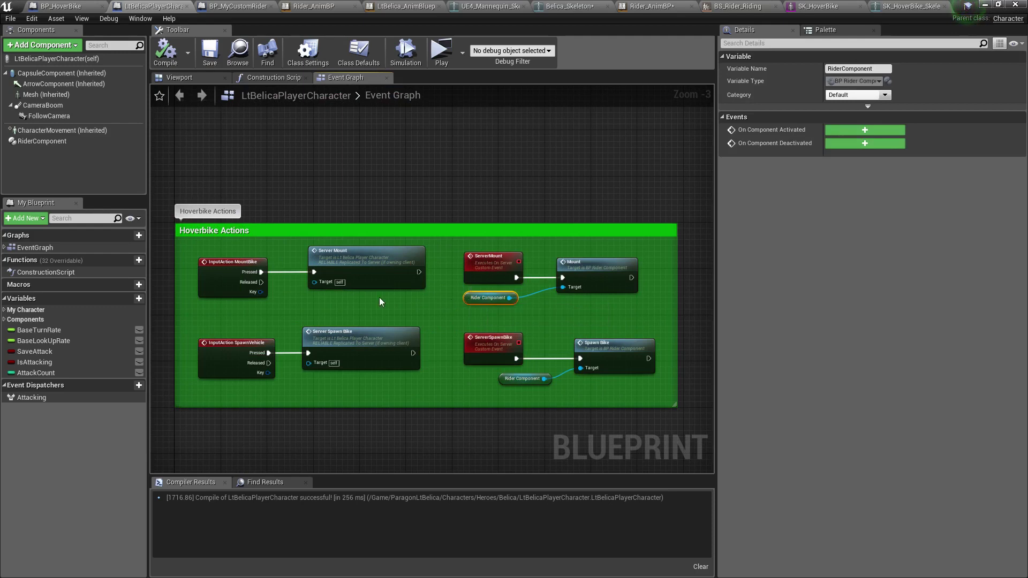
{"action": "left_click", "coordinate": [353, 266]}
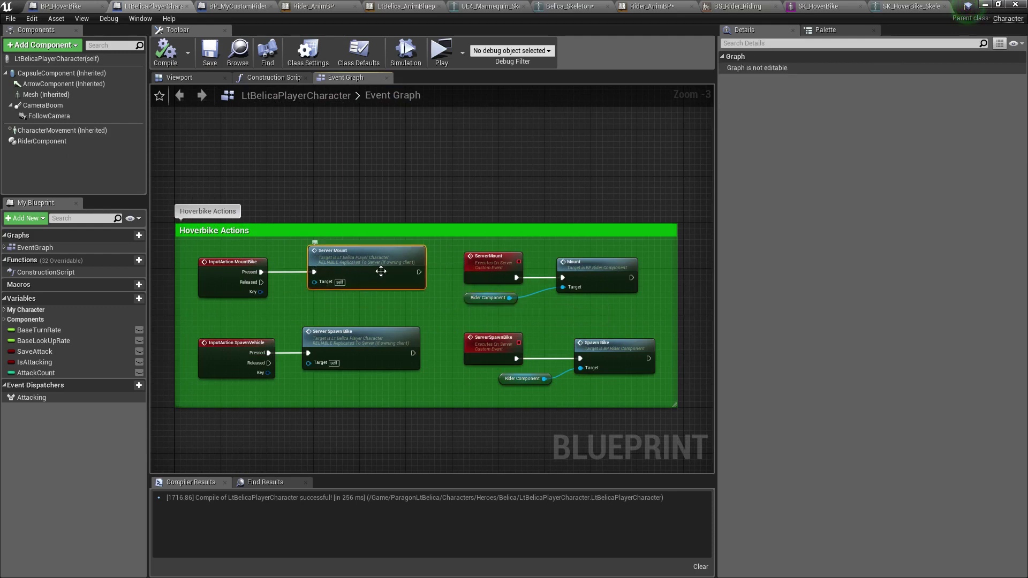
{"action": "scroll", "coordinate": [378, 271], "scroll_direction": "up", "scroll_amount": 1}
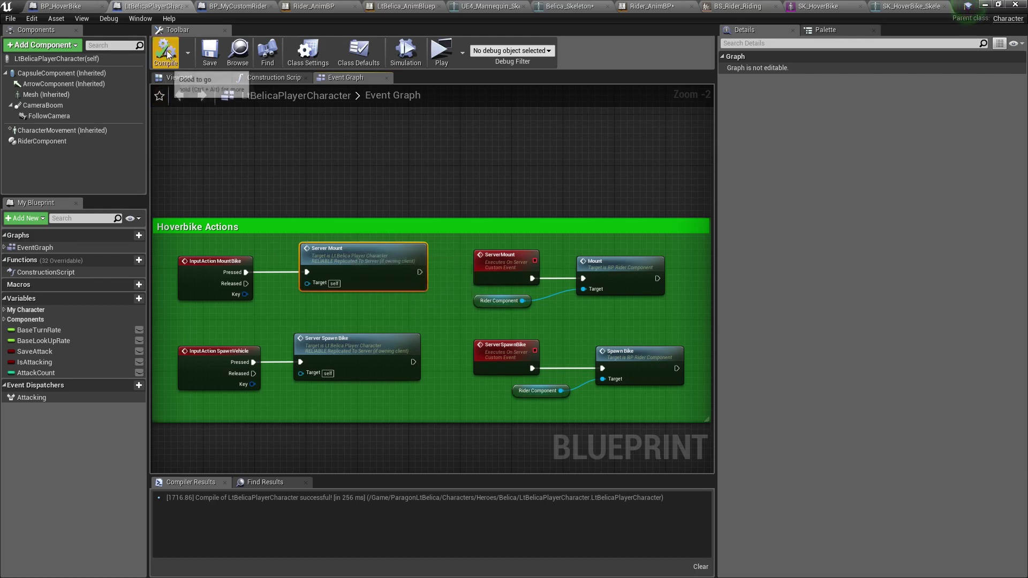
{"action": "right_click", "coordinate": [346, 256]}
{"action": "left_click", "coordinate": [387, 319]}
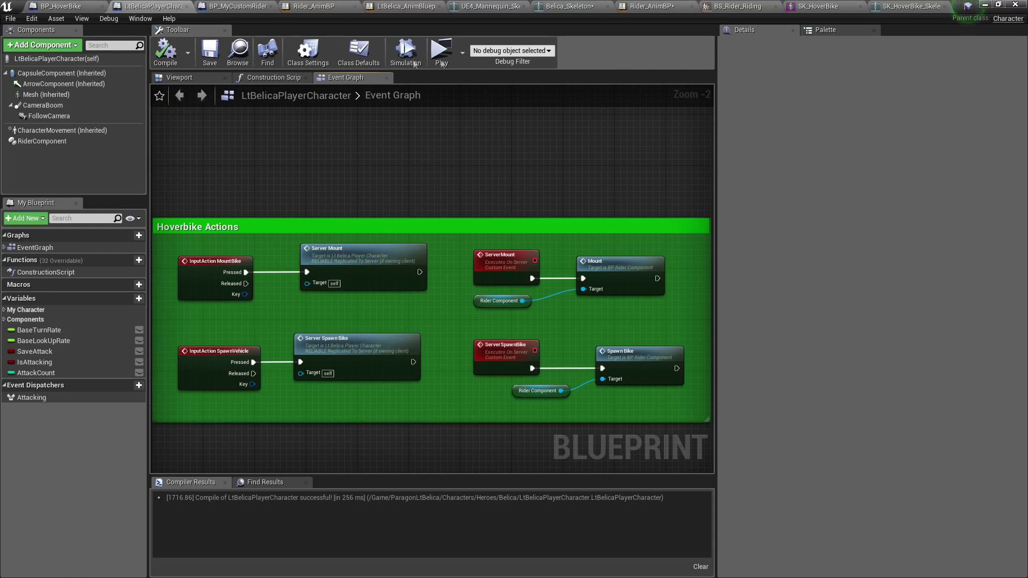
Open Rider_AnimBP, look over its Default state machine, and show its Event Graph
{"action": "left_click", "coordinate": [310, 9]}
{"action": "scroll", "coordinate": [460, 156], "scroll_direction": "down", "scroll_amount": 2}
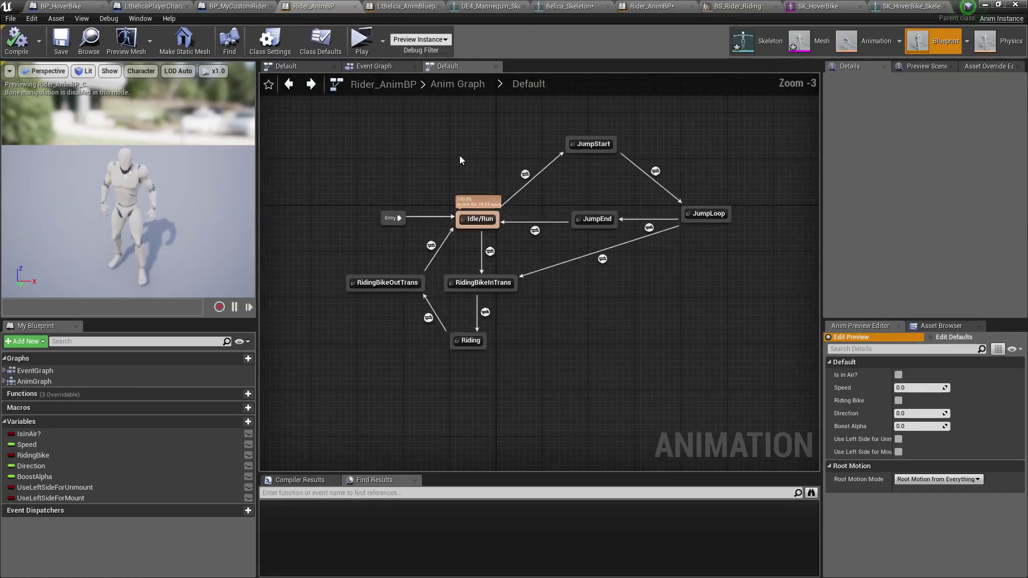
{"action": "scroll", "coordinate": [408, 126], "scroll_direction": "up", "scroll_amount": 2}
{"action": "left_click", "coordinate": [381, 67]}
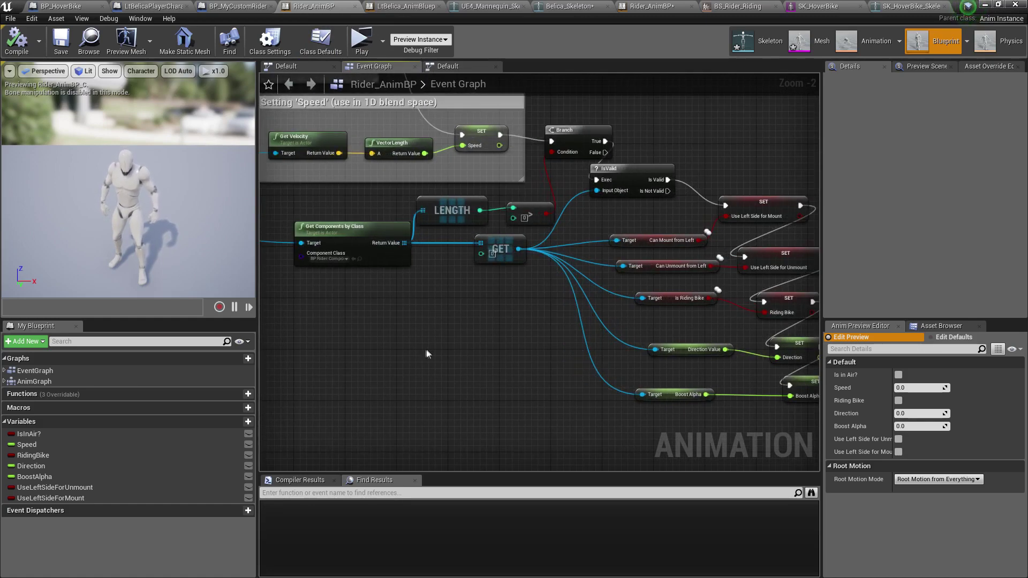
Find the original Rider_AnimBP in the Content Browser and show its option to duplicate and retarget anim blueprints, without running it
{"action": "key", "text": "ctrl+b"}
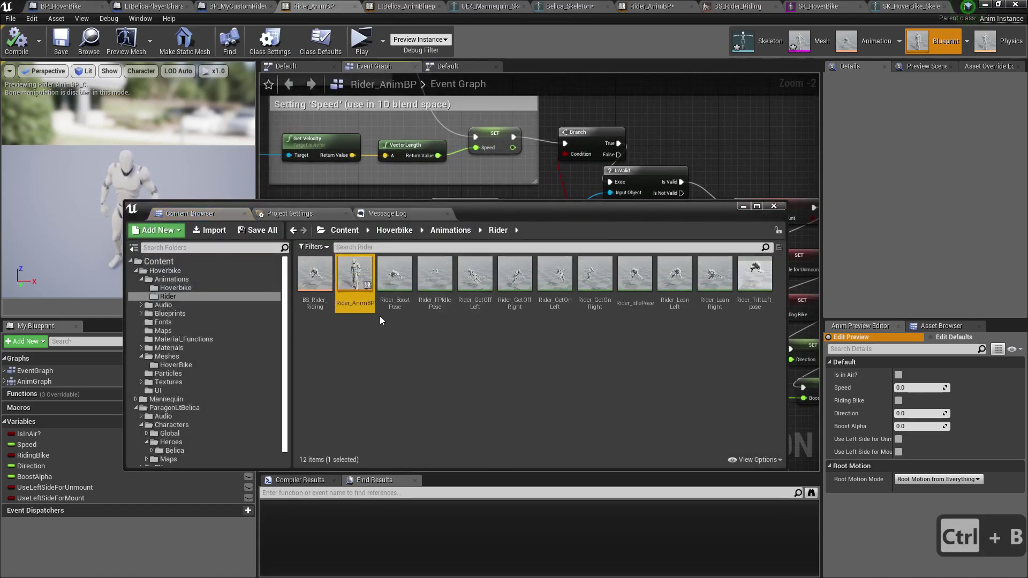
{"action": "right_click", "coordinate": [351, 270]}
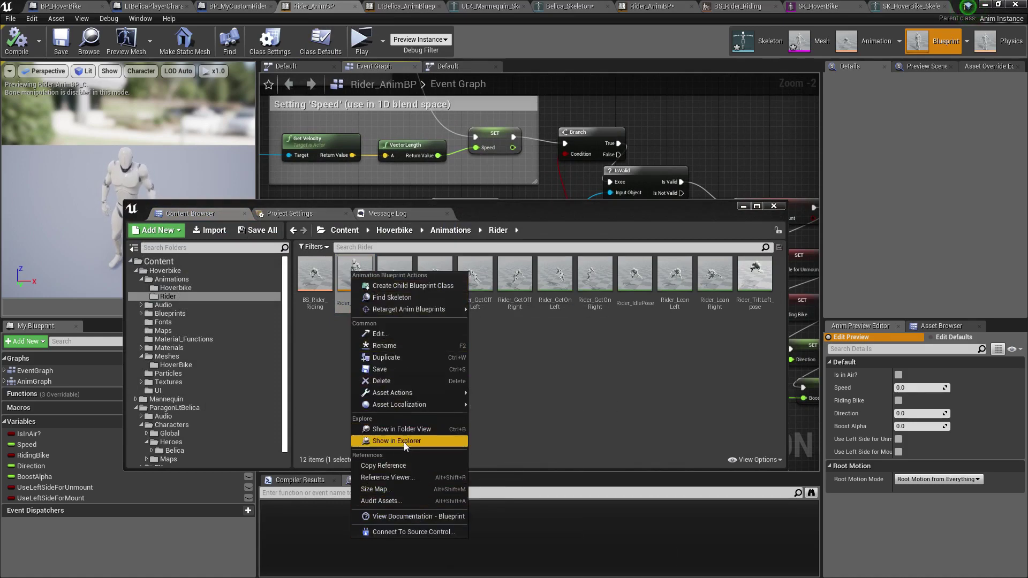
{"action": "mouse_move", "coordinate": [429, 310]}
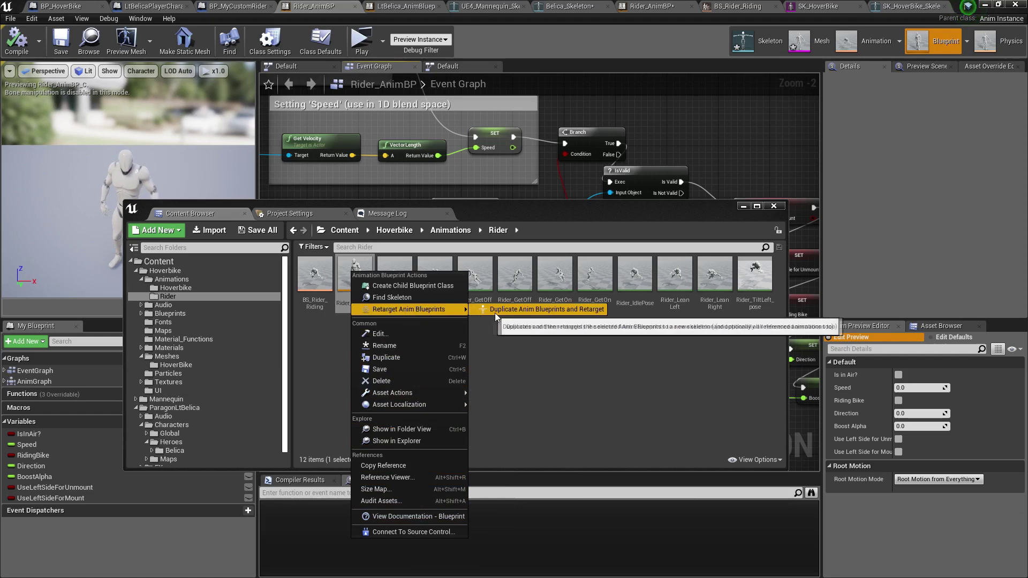
{"action": "left_click", "coordinate": [557, 361]}
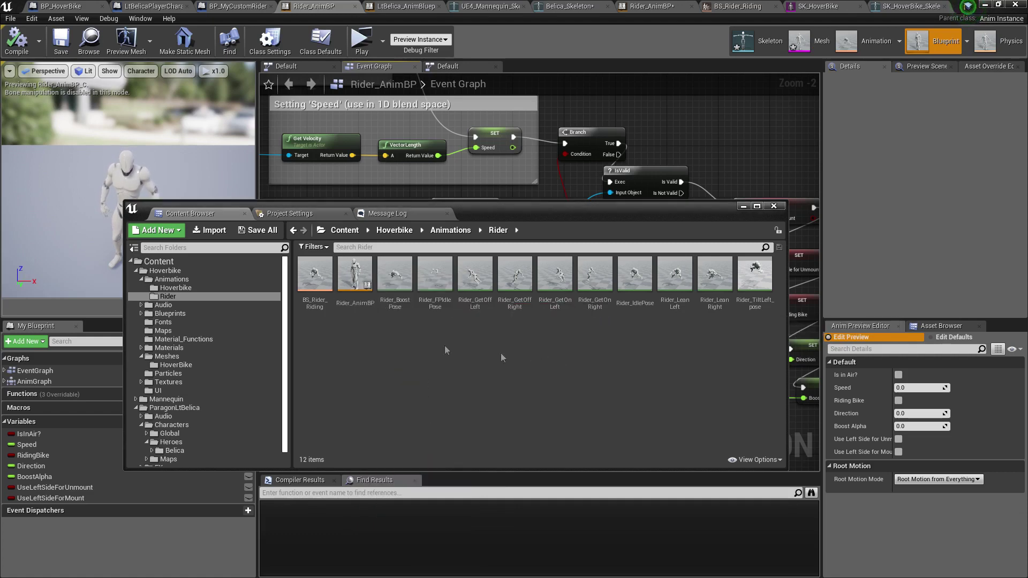
Open the retargeted Rider_AnimBP from the root Content folder to show its Default state machine
{"action": "left_click", "coordinate": [198, 262]}
{"action": "left_click", "coordinate": [479, 276]}
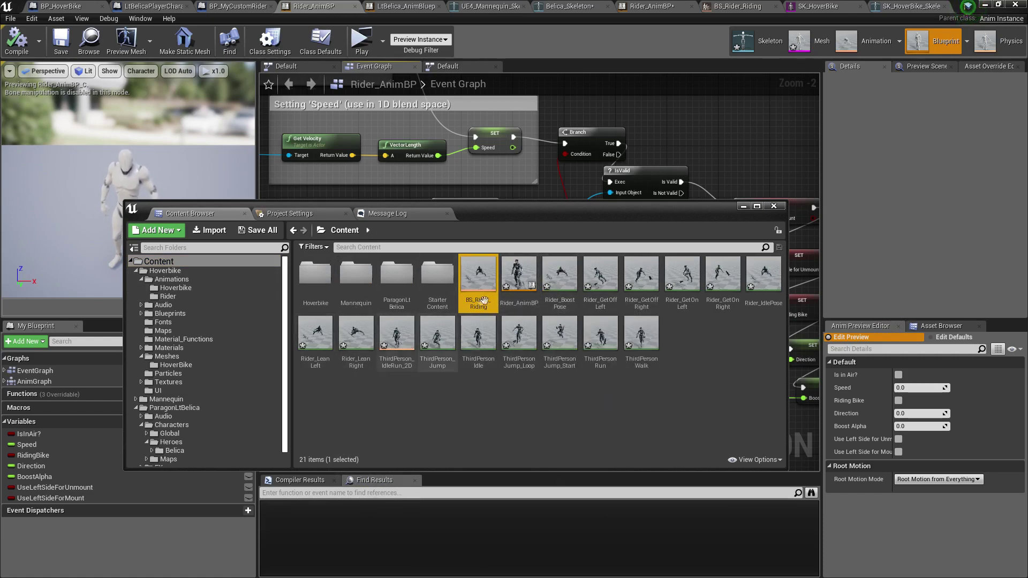
{"action": "left_click", "coordinate": [534, 284]}
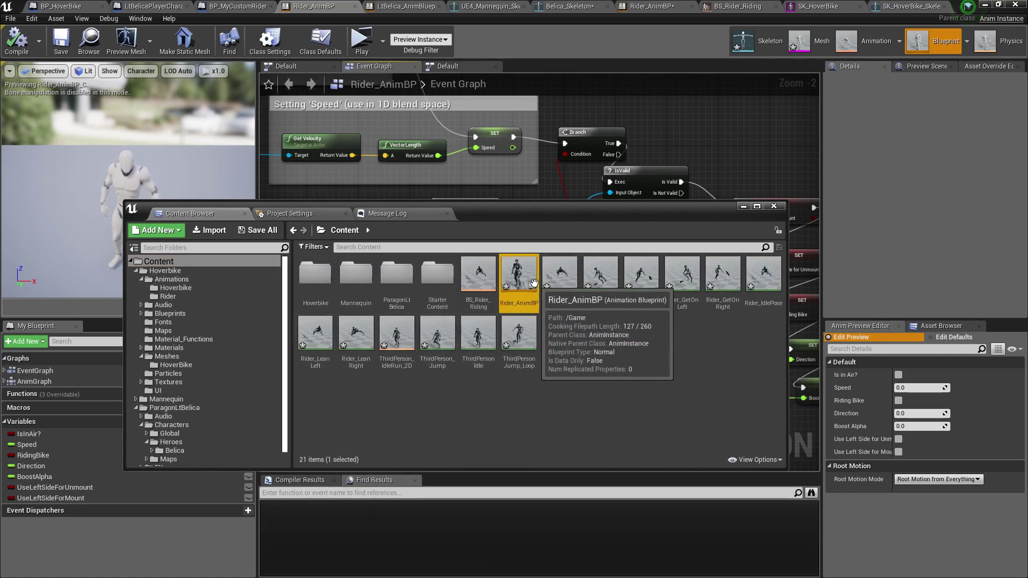
{"action": "double_click", "coordinate": [534, 283]}
{"action": "right_click_drag", "start_coordinate": [582, 393], "coordinate": [552, 348]}
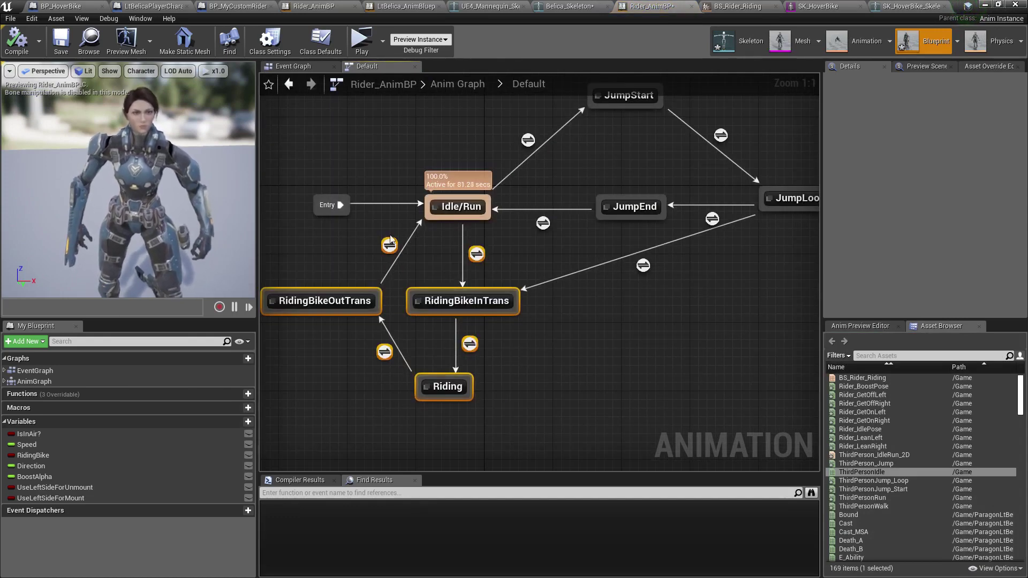
Point out the Idle/Run state, then select the RidingBikeInTrans, Riding and RidingBikeOutTrans states together
{"action": "left_click", "coordinate": [459, 208]}
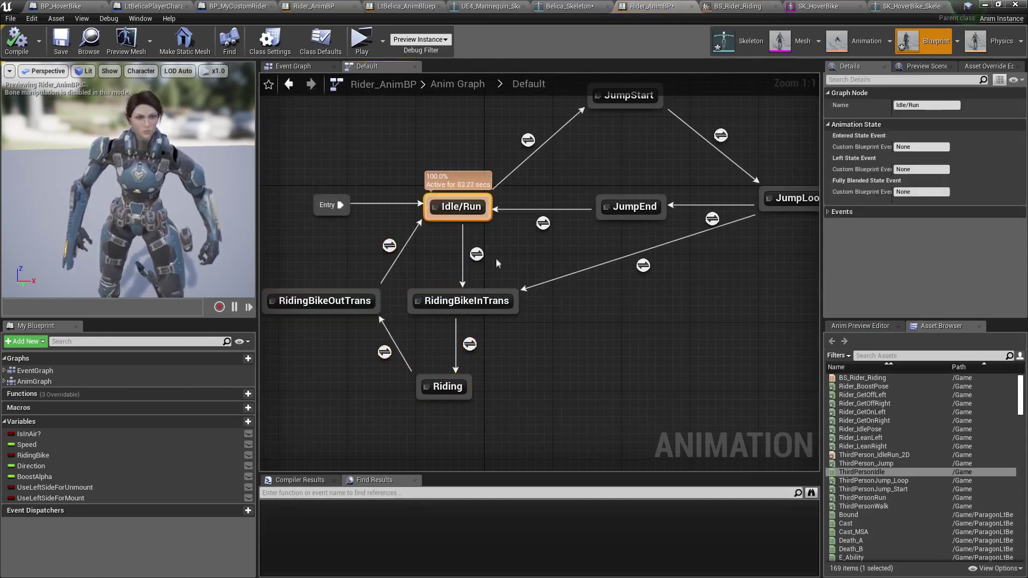
{"action": "mouse_move", "coordinate": [349, 272]}
{"action": "left_mouse_down"}
{"action": "mouse_move", "coordinate": [546, 385]}
{"action": "mouse_move", "coordinate": [535, 439]}
{"action": "left_mouse_up"}
{"action": "left_click_drag", "start_coordinate": [325, 269], "coordinate": [493, 399]}
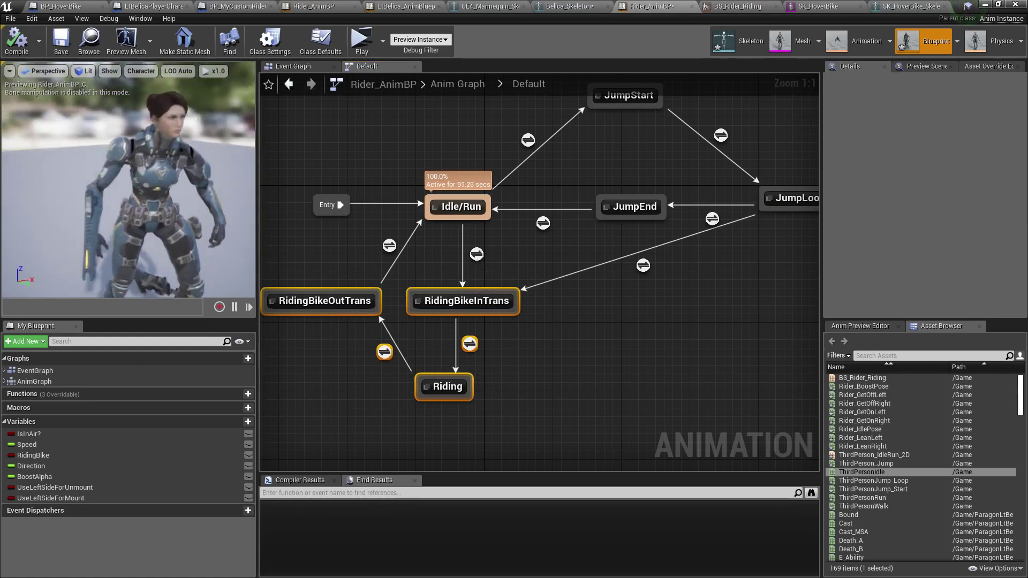
{"action": "scroll", "coordinate": [595, 256], "scroll_direction": "down", "scroll_amount": 2}
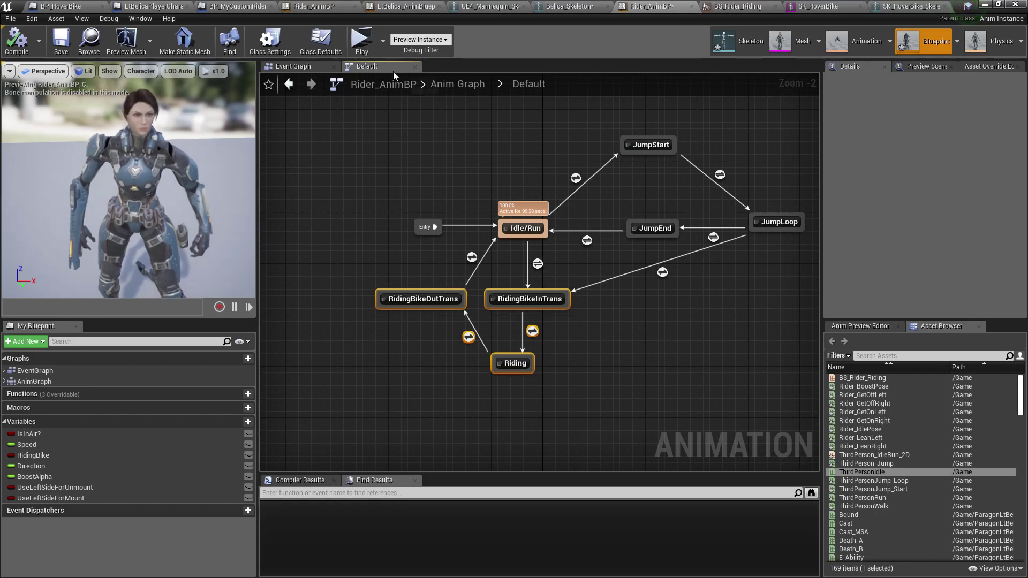
Show the retargeted Rider_AnimBP's Event Graph and select the rider nodes, from Get Components by Class and Branch through the Boost Alpha setter
{"action": "left_click", "coordinate": [458, 84]}
{"action": "left_click", "coordinate": [293, 66]}
{"action": "right_click_drag", "start_coordinate": [409, 323], "coordinate": [346, 249]}
{"action": "scroll", "coordinate": [587, 288], "scroll_direction": "down", "scroll_amount": 3}
{"action": "scroll", "coordinate": [643, 287], "scroll_direction": "up", "scroll_amount": 4}
{"action": "left_click_drag", "start_coordinate": [720, 216], "coordinate": [402, 405]}
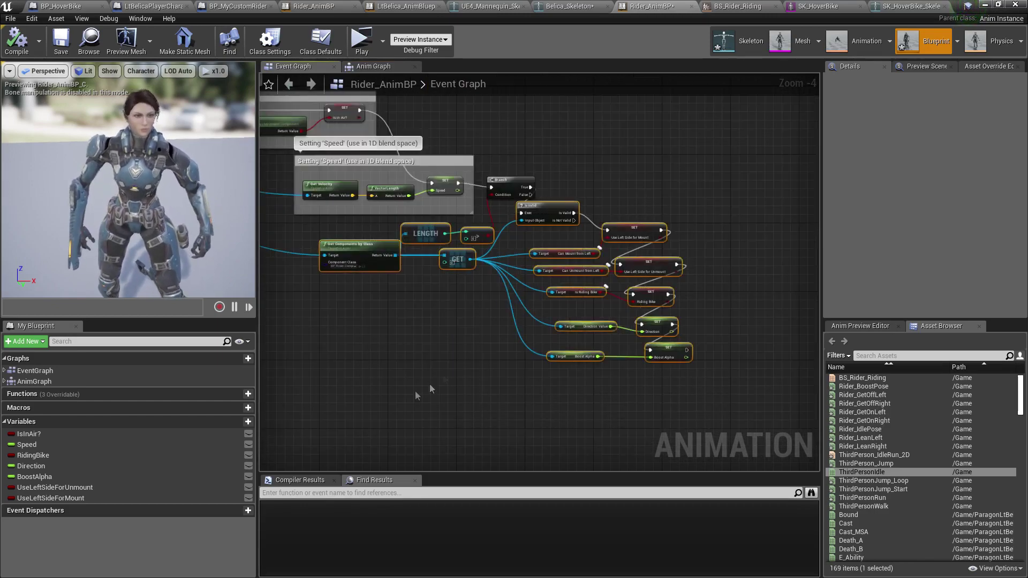
{"action": "left_click", "coordinate": [510, 185]}
{"action": "left_click_drag", "start_coordinate": [695, 266], "coordinate": [482, 399]}
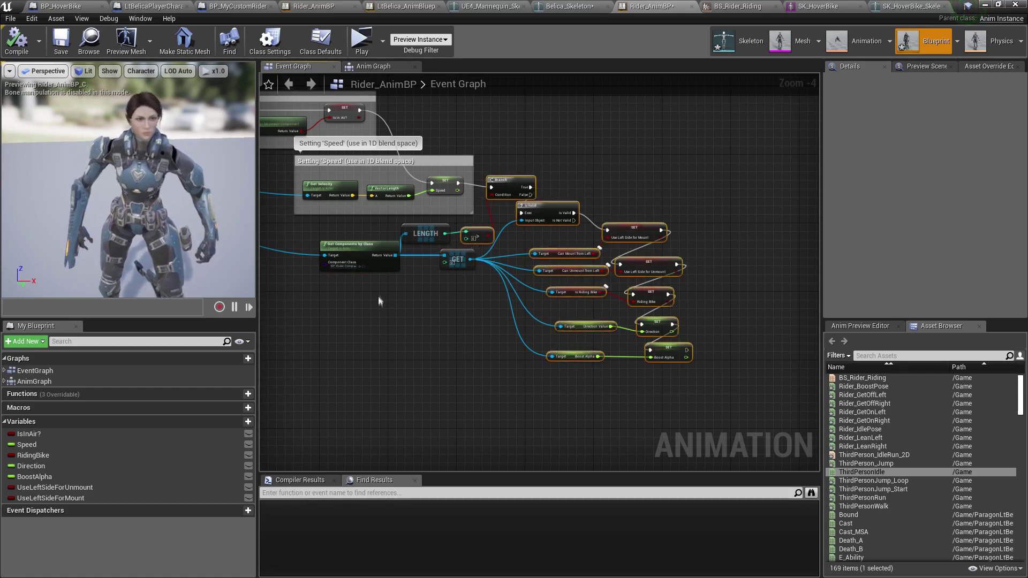
{"action": "left_click_drag", "start_coordinate": [349, 222], "coordinate": [492, 277], "text": "shift"}
Examine the selected rider nodes, including the Component Class set on Get Components by Class
{"action": "scroll", "coordinate": [464, 298], "scroll_direction": "up", "scroll_amount": 2}
{"action": "right_click_drag", "start_coordinate": [464, 298], "coordinate": [520, 313]}
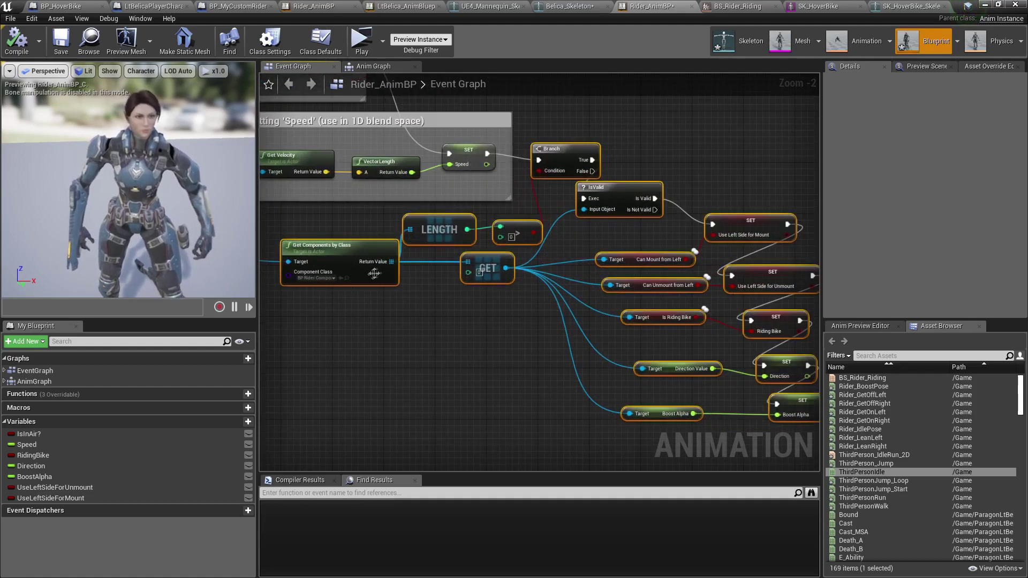
{"action": "right_click_drag", "start_coordinate": [379, 273], "coordinate": [480, 358]}
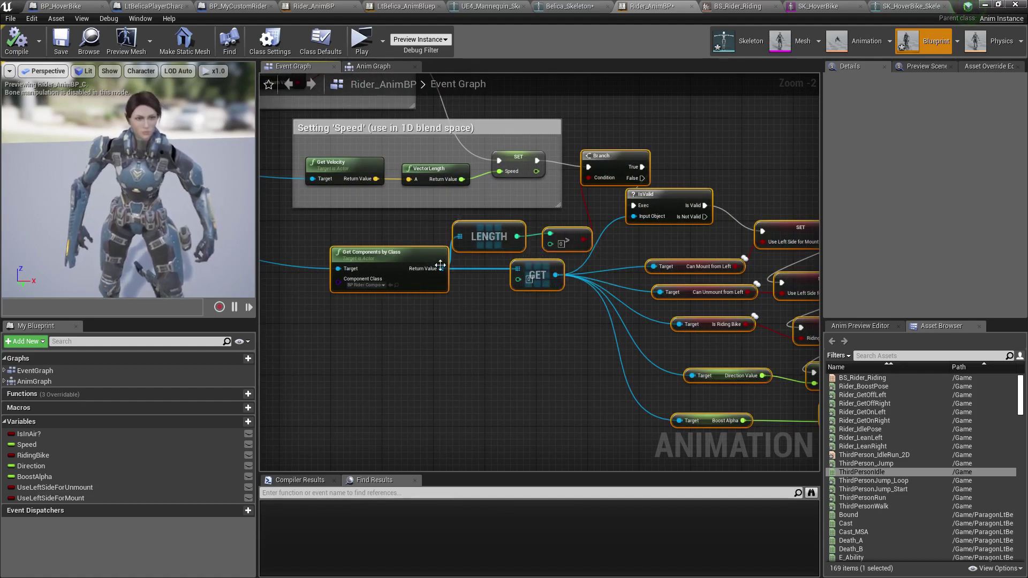
{"action": "scroll", "coordinate": [388, 268], "scroll_direction": "up", "scroll_amount": 2}
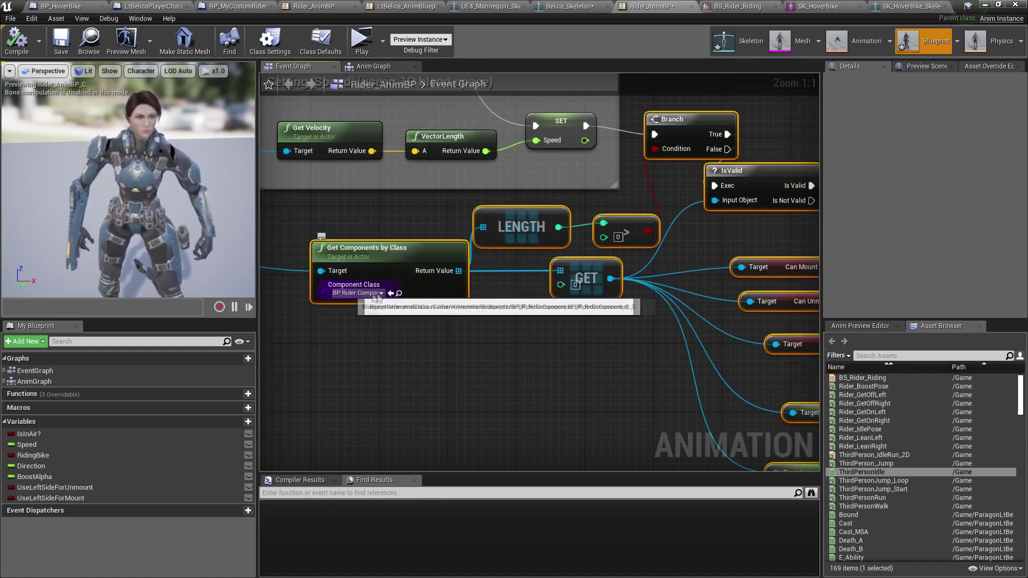
{"action": "scroll", "coordinate": [373, 298], "scroll_direction": "down", "scroll_amount": 5}
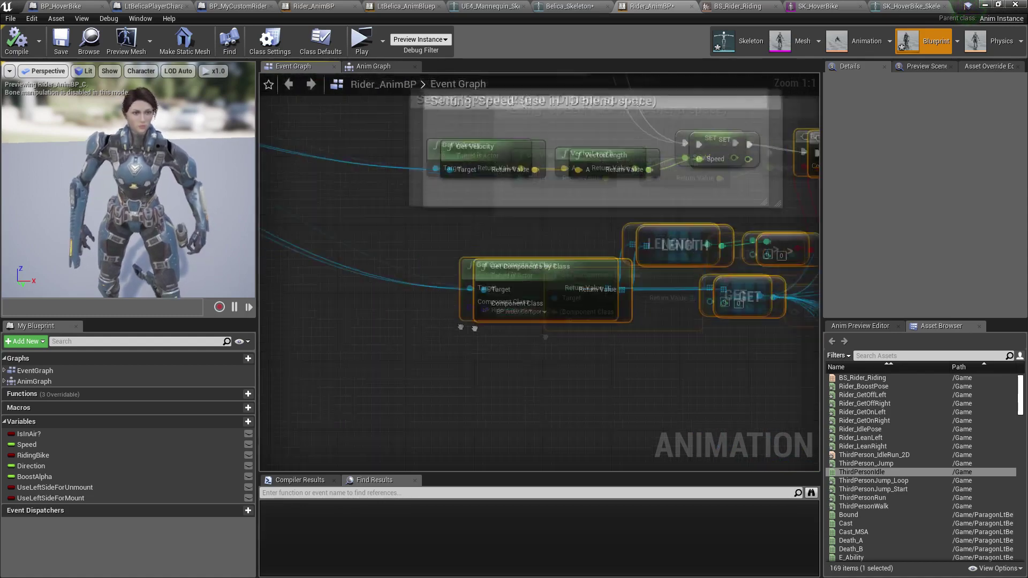
{"action": "right_click_drag", "start_coordinate": [482, 298], "coordinate": [688, 331]}
{"action": "right_click_drag", "start_coordinate": [803, 348], "coordinate": [439, 278]}
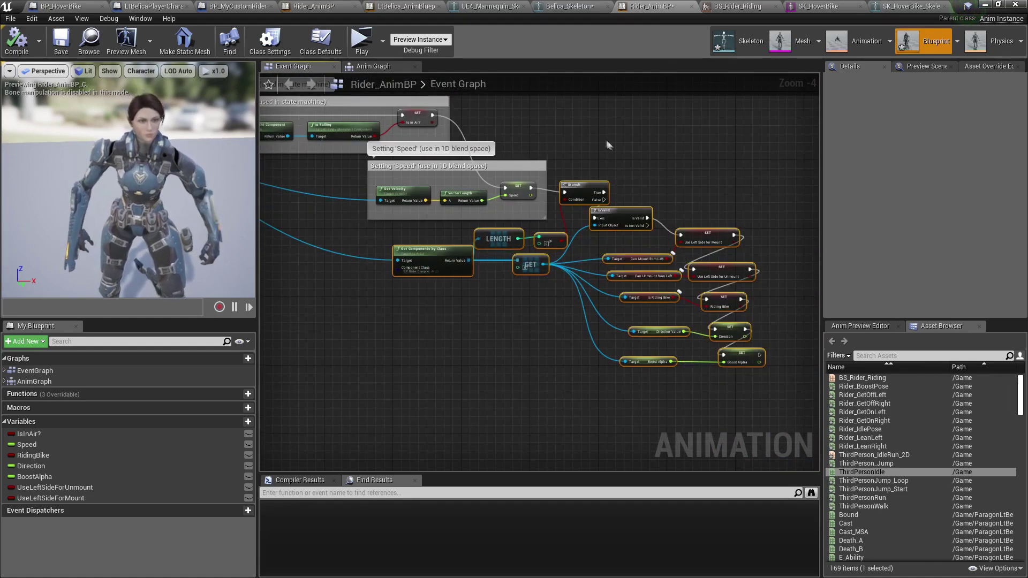
Switch to LtBelica_AnimBlueprint and look over its whole Anim Graph
{"action": "left_click", "coordinate": [403, 6]}
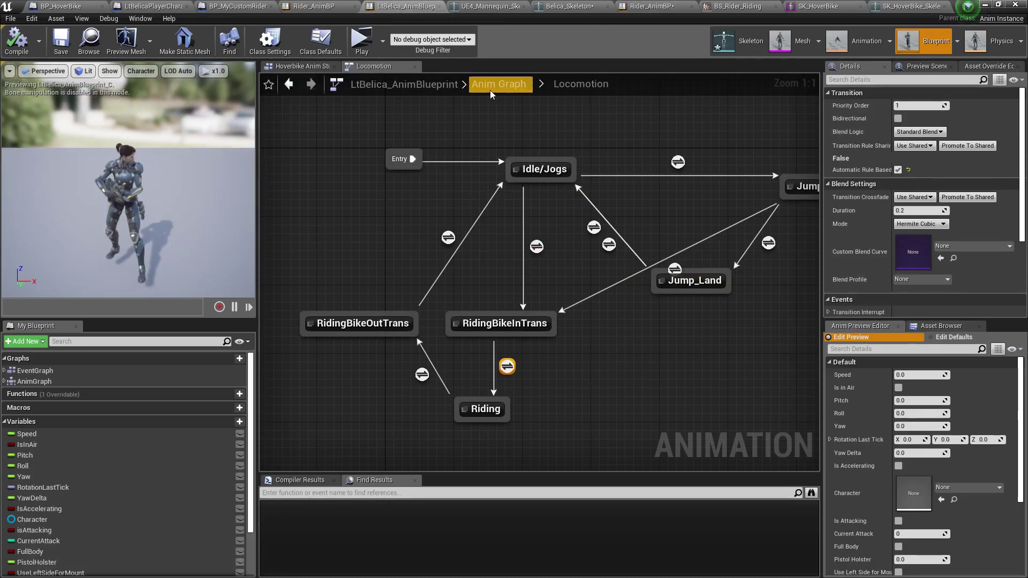
{"action": "left_click", "coordinate": [495, 89]}
{"action": "right_click_drag", "start_coordinate": [530, 238], "coordinate": [499, 161]}
{"action": "scroll", "coordinate": [499, 161], "scroll_direction": "down", "scroll_amount": 2}
{"action": "right_click_drag", "start_coordinate": [554, 190], "coordinate": [631, 337]}
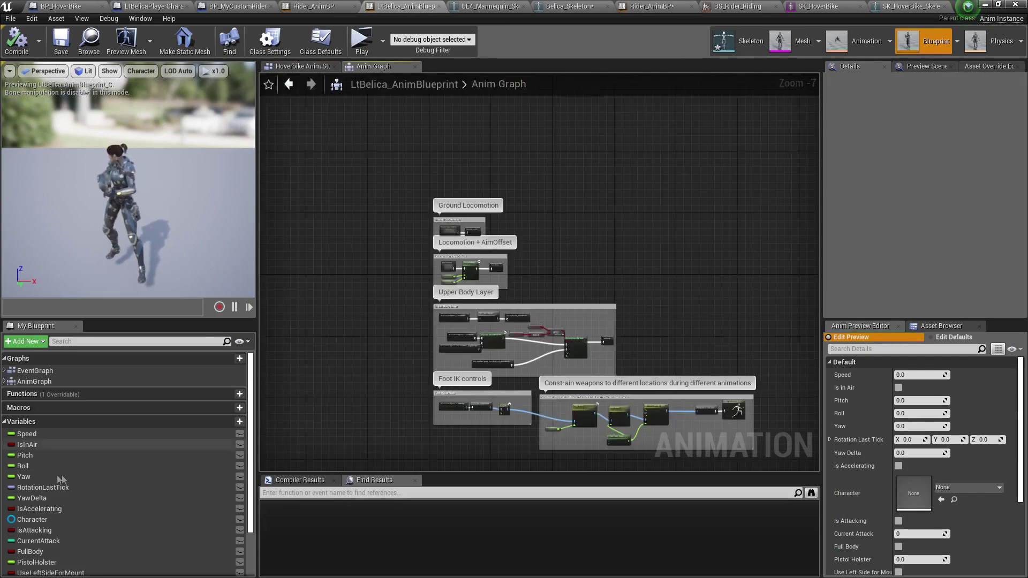
Open LtBelica_AnimBlueprint's Event Graph and go into the HoverbikeAnimStuff collapsed graph
{"action": "left_click", "coordinate": [43, 371]}
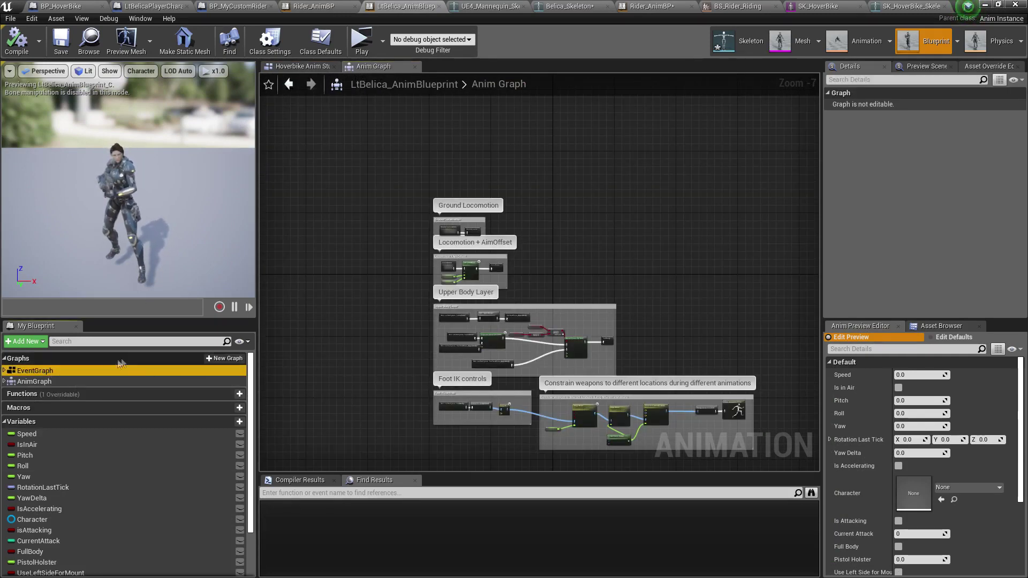
{"action": "double_click", "coordinate": [36, 370]}
{"action": "scroll", "coordinate": [463, 230], "scroll_direction": "up", "scroll_amount": 9}
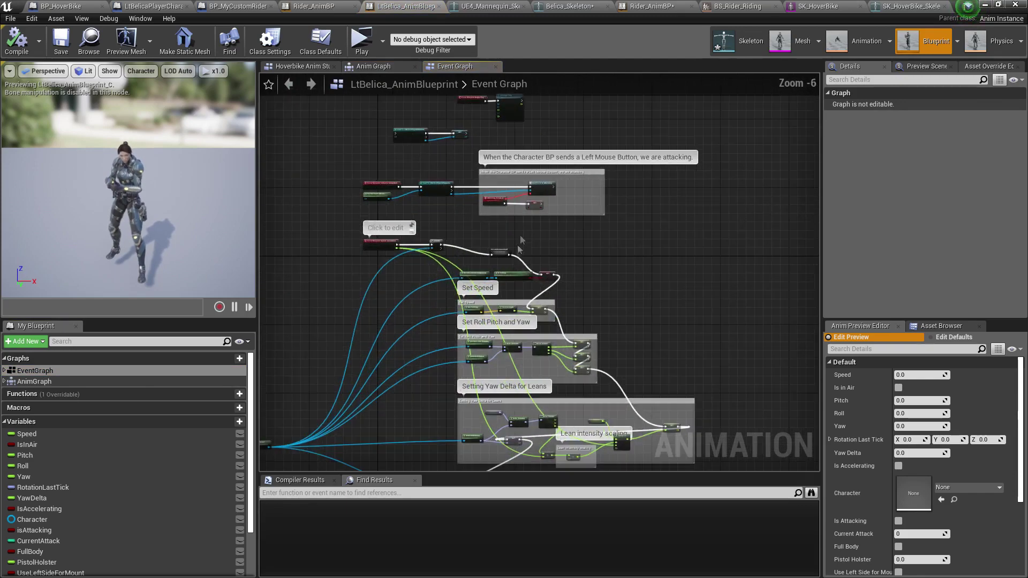
{"action": "left_click", "coordinate": [461, 227]}
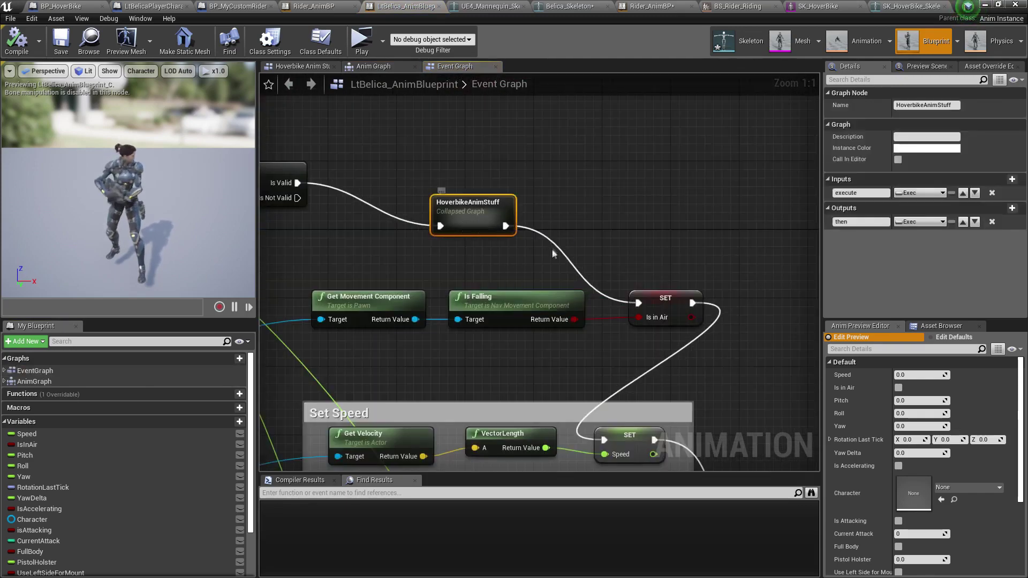
{"action": "double_click", "coordinate": [475, 229]}
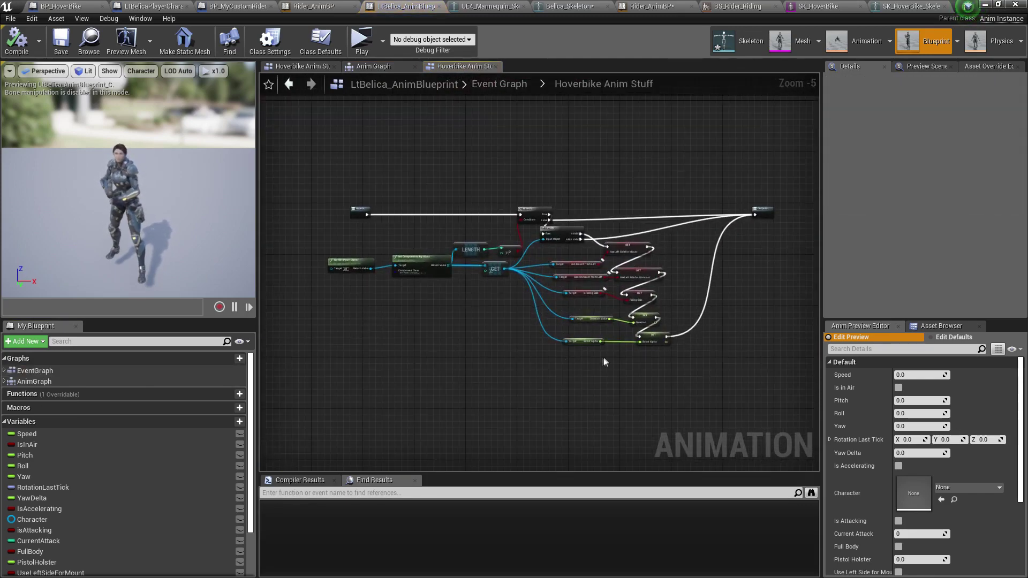
Inspect the Outputs node of the HoverbikeAnimStuff graph and the execution wires leading into it
{"action": "scroll", "coordinate": [652, 236], "scroll_direction": "up", "scroll_amount": 3}
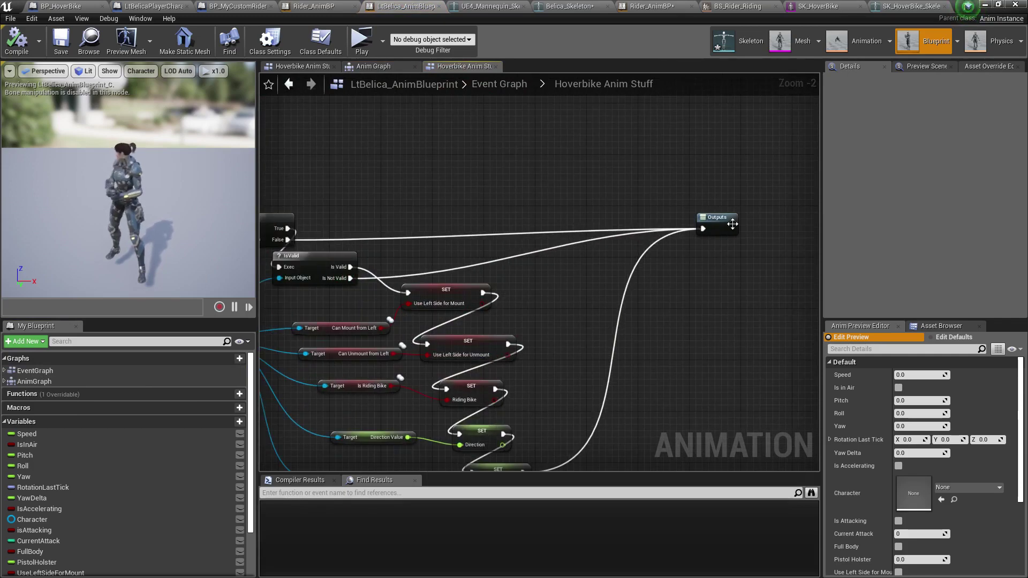
{"action": "right_click_drag", "start_coordinate": [640, 212], "coordinate": [691, 219]}
{"action": "left_click_drag", "start_coordinate": [713, 192], "coordinate": [796, 251]}
Return to the parent Event Graph and select the HoverbikeAnimStuff node to check its placement before the Is in Air setter
{"action": "left_click", "coordinate": [499, 84]}
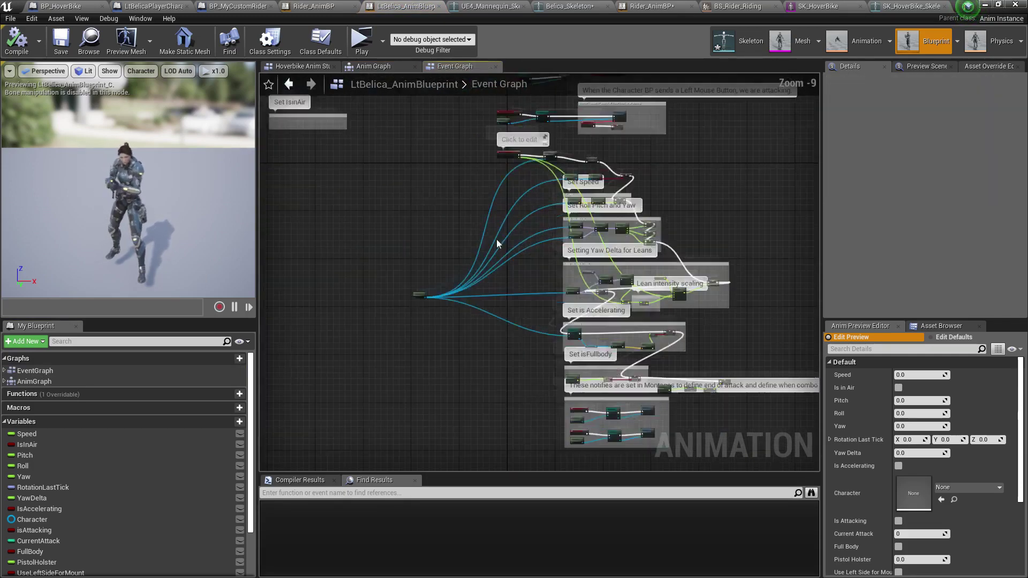
{"action": "scroll", "coordinate": [461, 230], "scroll_direction": "up", "scroll_amount": 6}
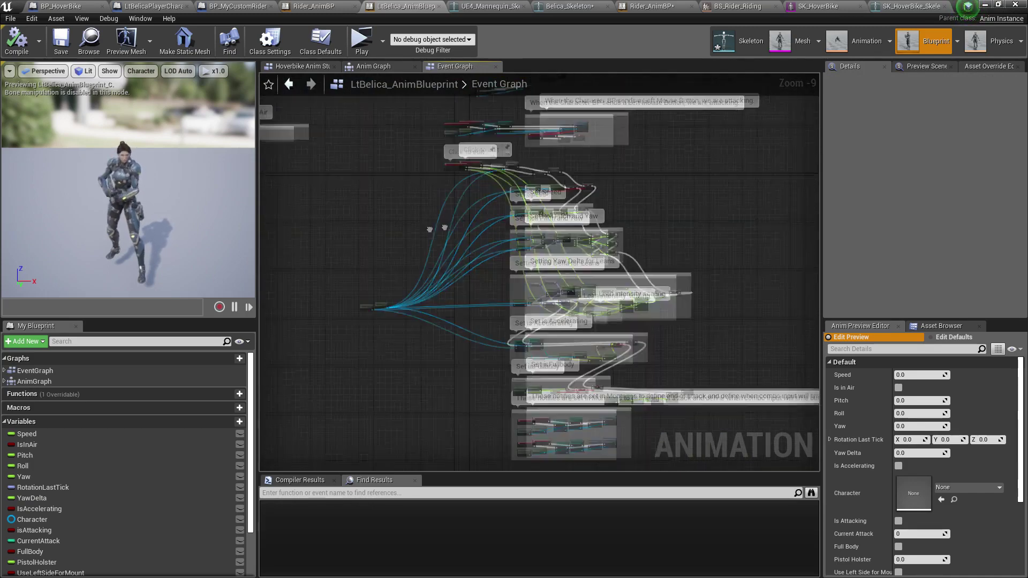
{"action": "scroll", "coordinate": [457, 201], "scroll_direction": "up", "scroll_amount": 3}
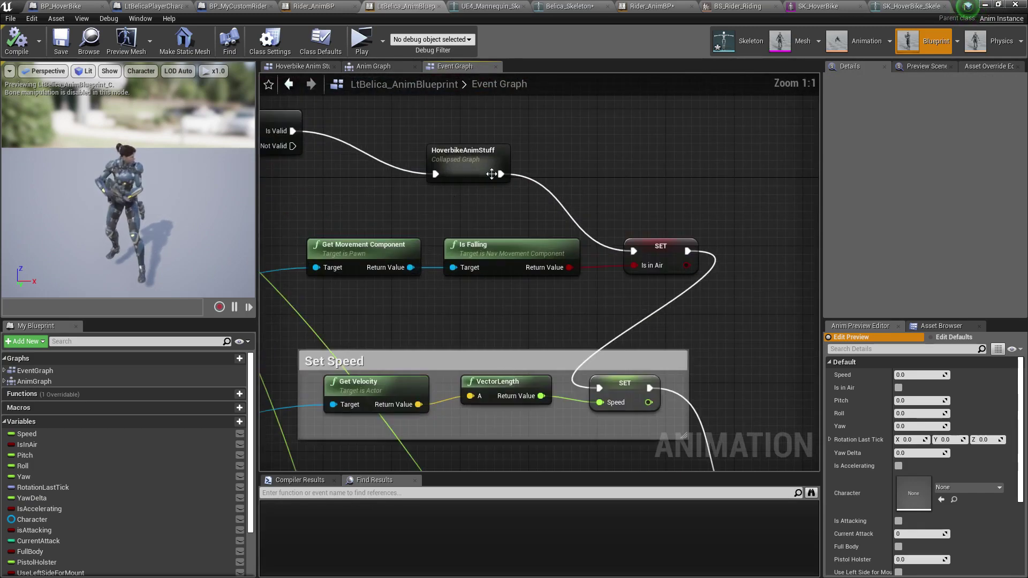
{"action": "left_click", "coordinate": [491, 174]}
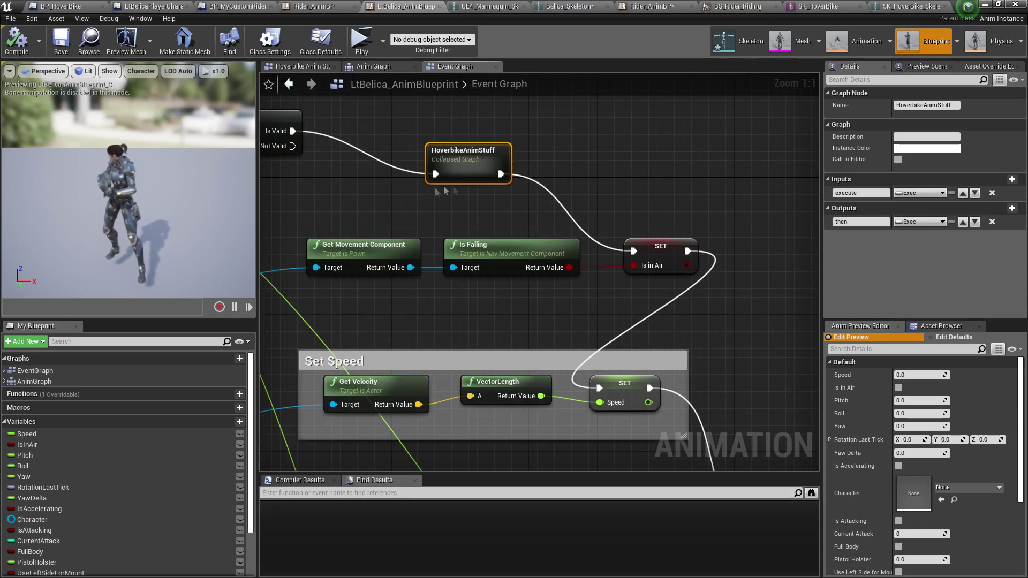
Open the Locomotion state machine from the Locomotion + AimOffset group in the Anim Graph
{"action": "left_click", "coordinate": [374, 66]}
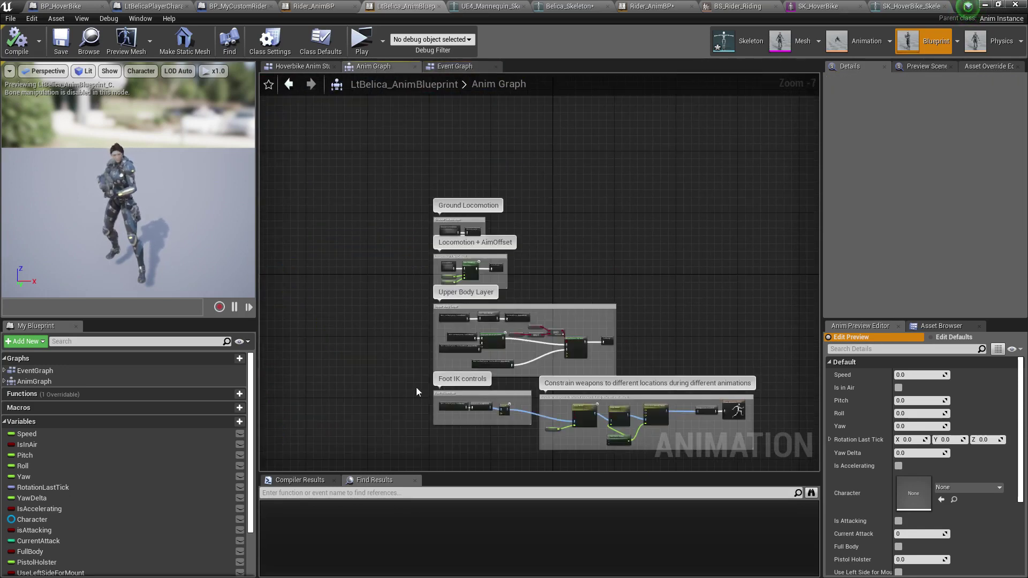
{"action": "scroll", "coordinate": [386, 166], "scroll_direction": "up", "scroll_amount": 3}
{"action": "right_click_drag", "start_coordinate": [385, 167], "coordinate": [429, 276]}
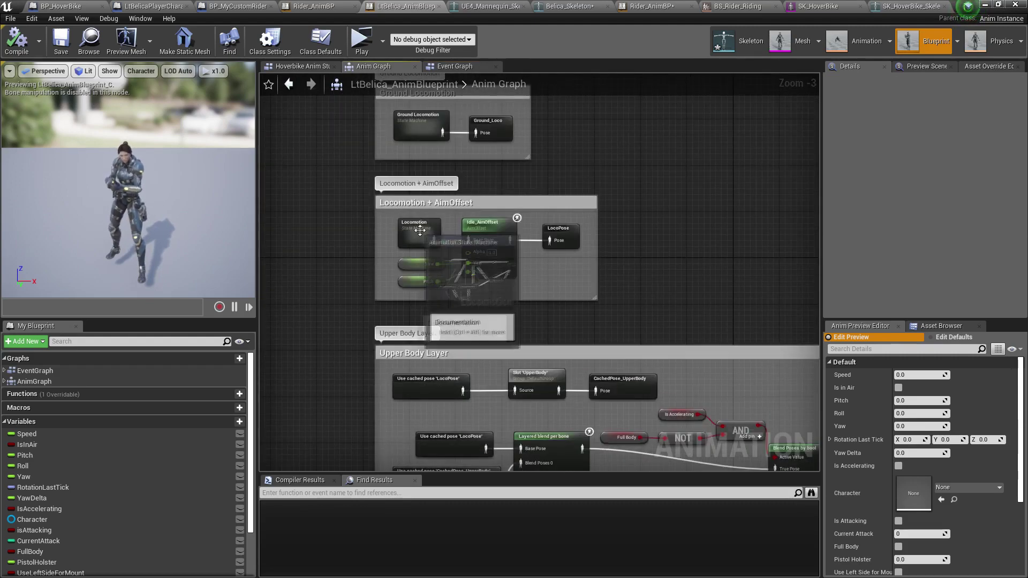
{"action": "double_click", "coordinate": [420, 235]}
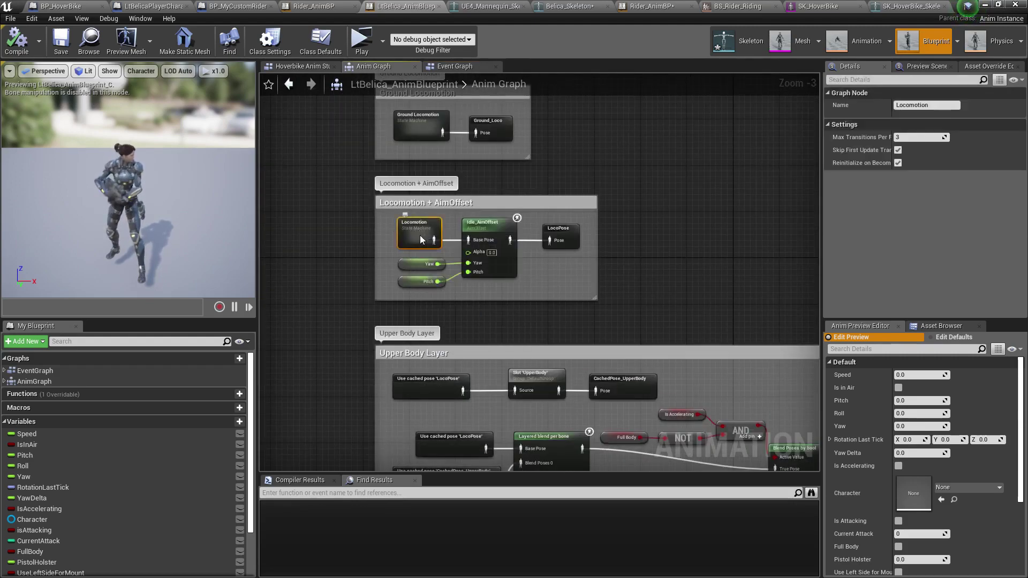
Select the riding states with their transitions, then inspect the transition from RidingBikeOutTrans to Idle/Jogs
{"action": "left_click_drag", "start_coordinate": [361, 294], "coordinate": [559, 447]}
{"action": "left_click_drag", "start_coordinate": [377, 227], "coordinate": [563, 409]}
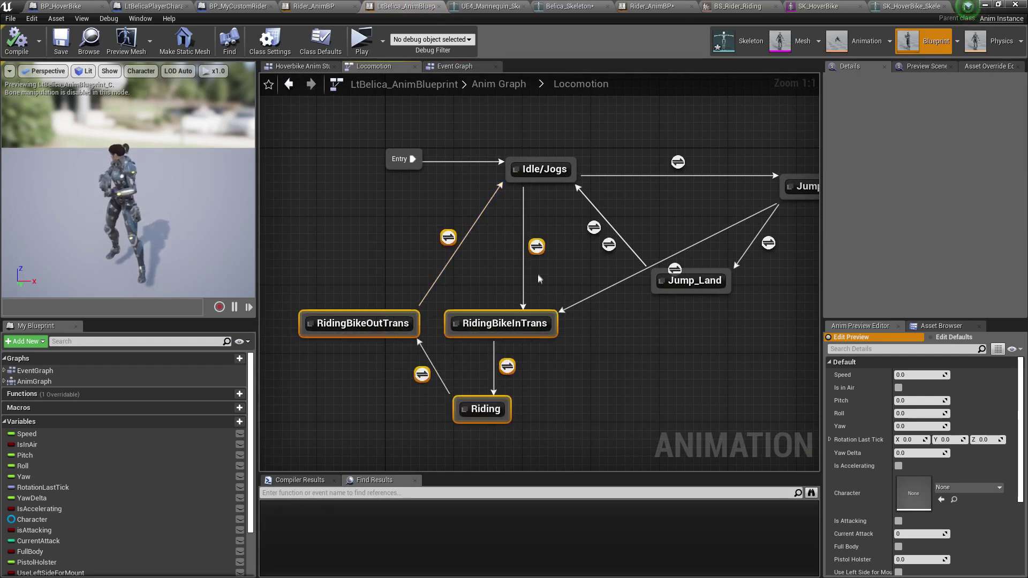
{"action": "left_click", "coordinate": [449, 239]}
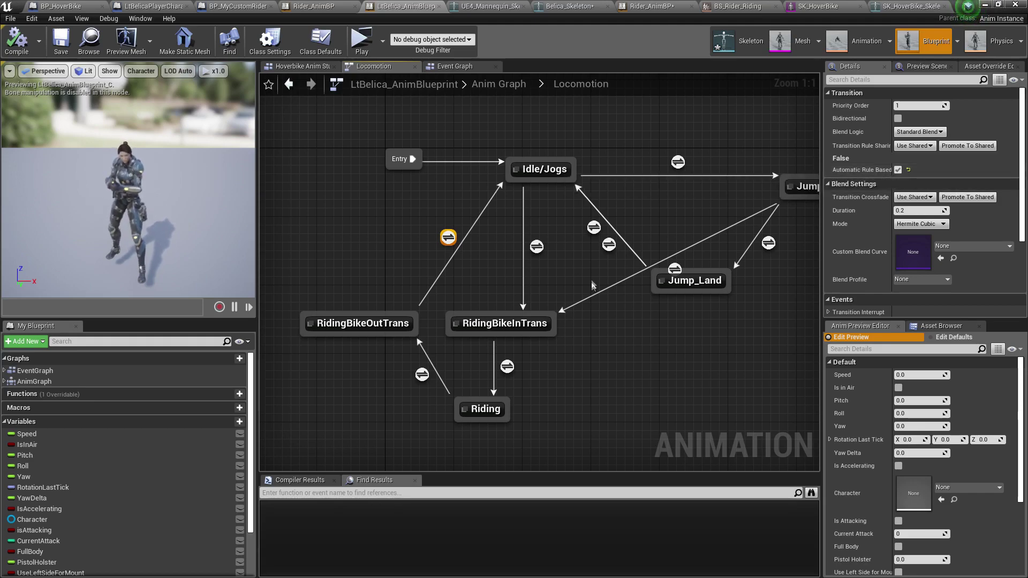
{"action": "right_click_drag", "start_coordinate": [609, 353], "coordinate": [570, 351]}
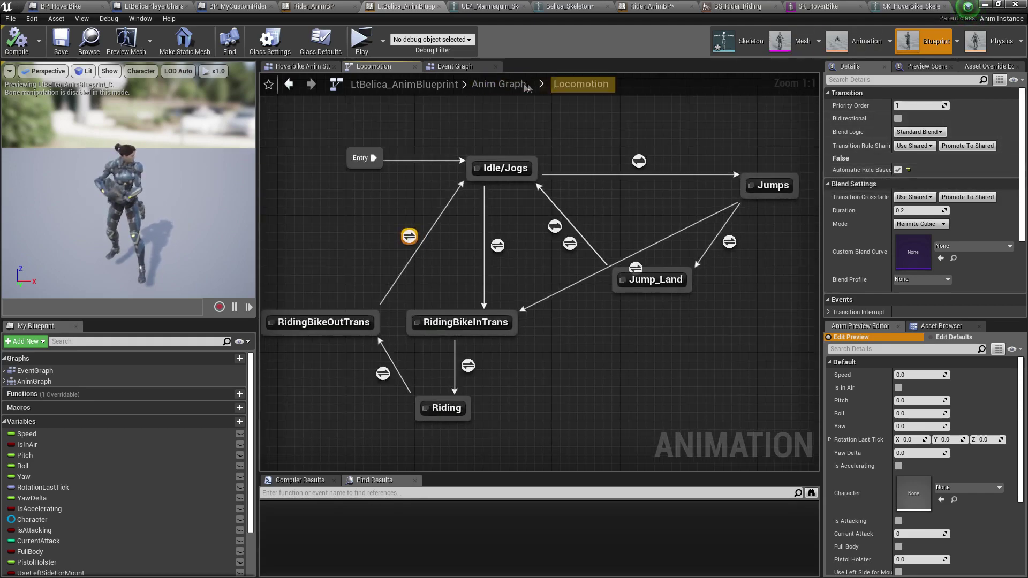
Start a multiplayer play test, run Lt. Belica over to the hoverbike in the server window and mount it
{"action": "left_click", "coordinate": [361, 39]}
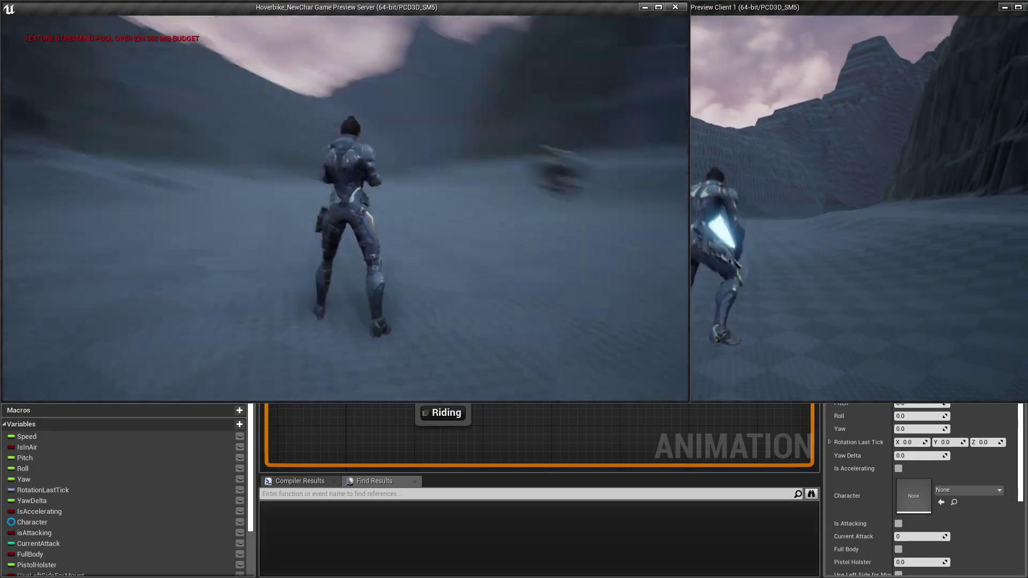
{"action": "key", "text": "w"}
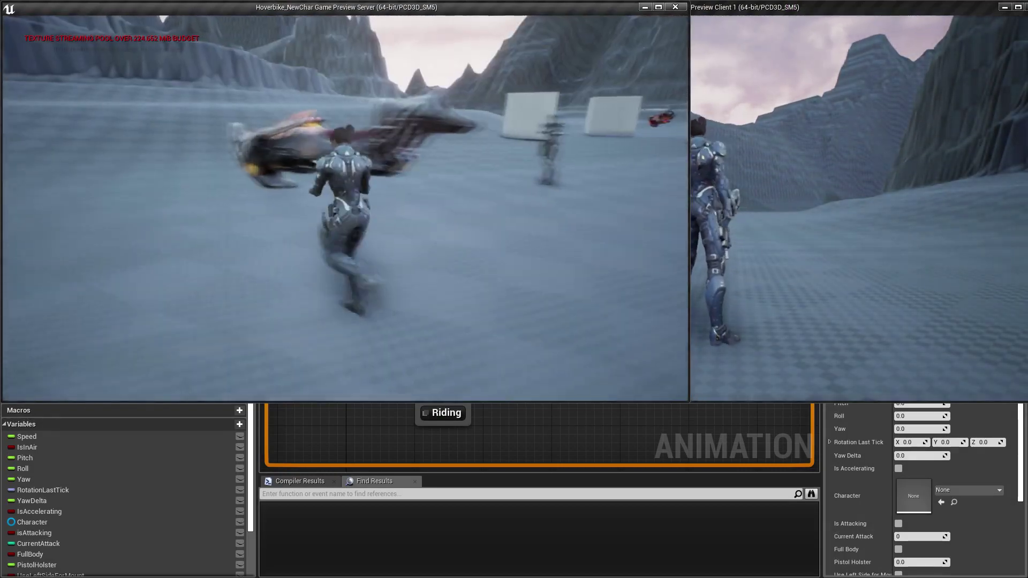
{"action": "key", "text": "e"}
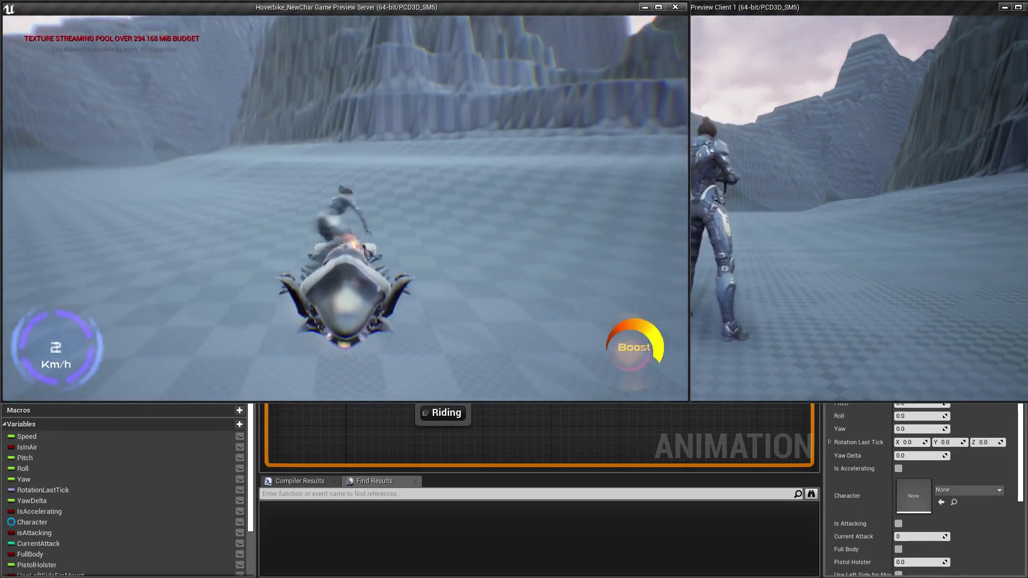
Ride the hoverbike forward with turns both ways and a boost to check the riding animations, and end the play test
{"action": "key", "text": "w"}
{"action": "key", "text": "a"}
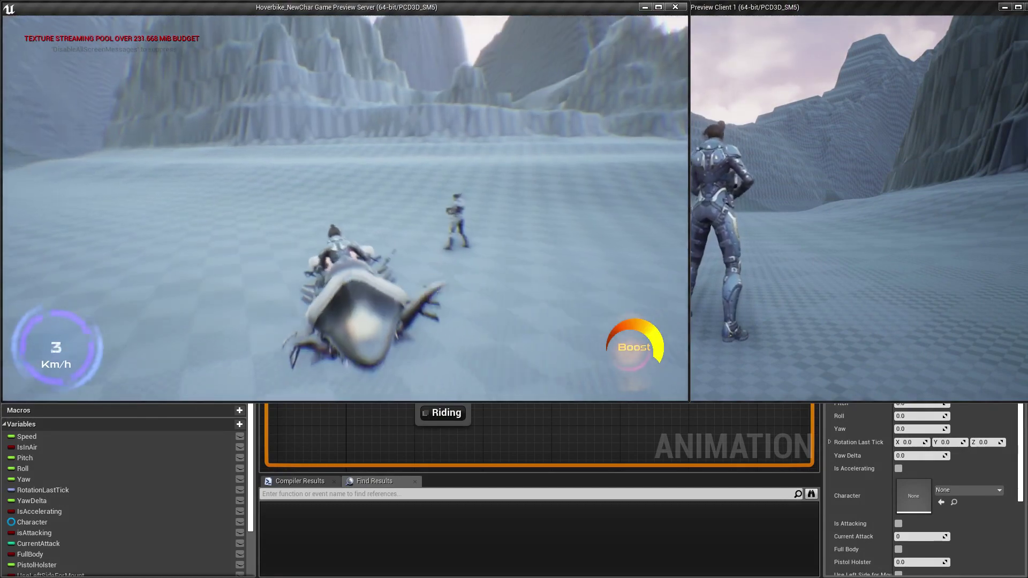
{"action": "key", "text": "w"}
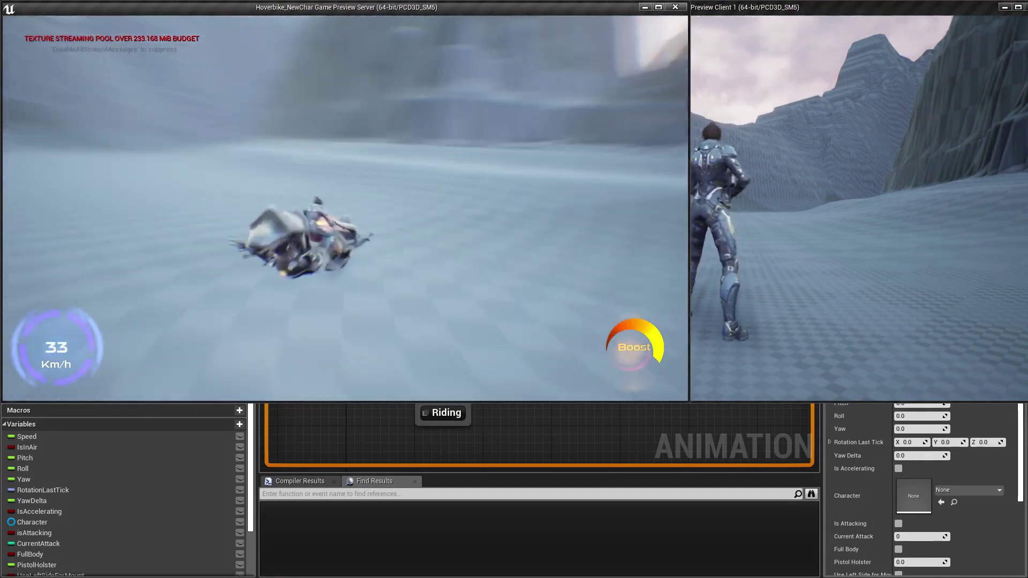
{"action": "key", "text": "w"}
{"action": "key", "text": "shift"}
{"action": "key", "text": "d"}
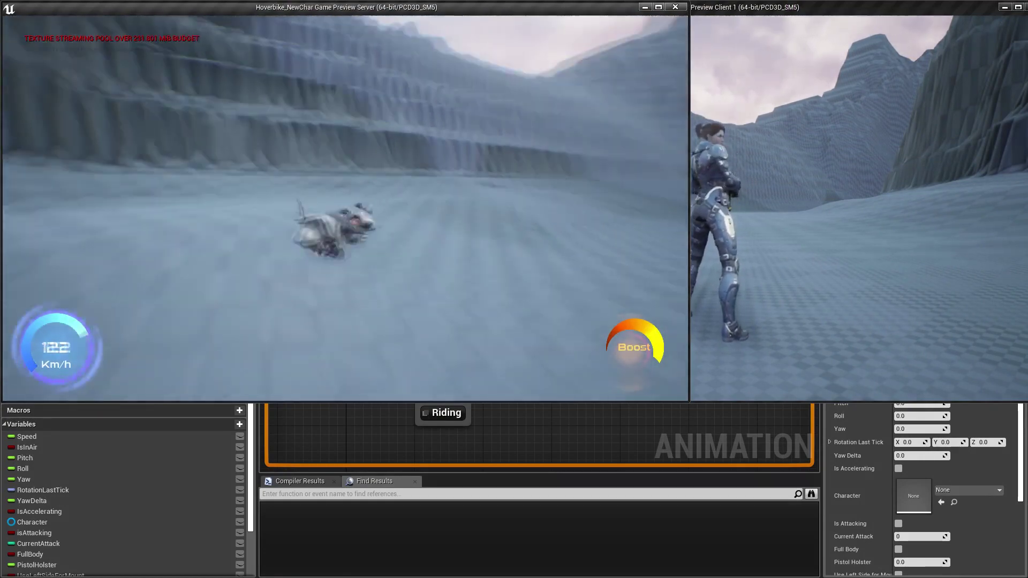
{"action": "key", "text": "Escape"}
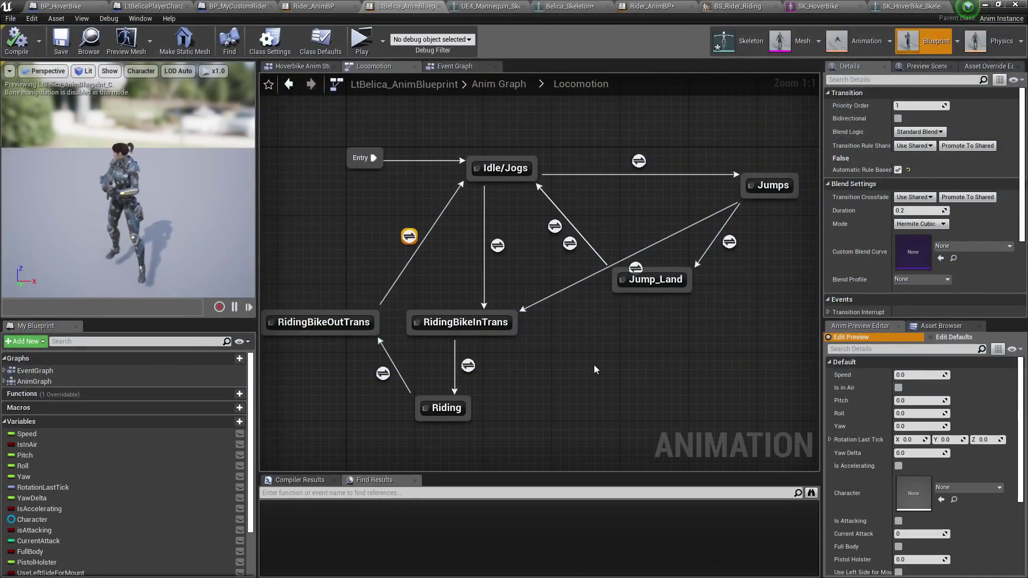
{"action": "mouse_move", "coordinate": [506, 314]}
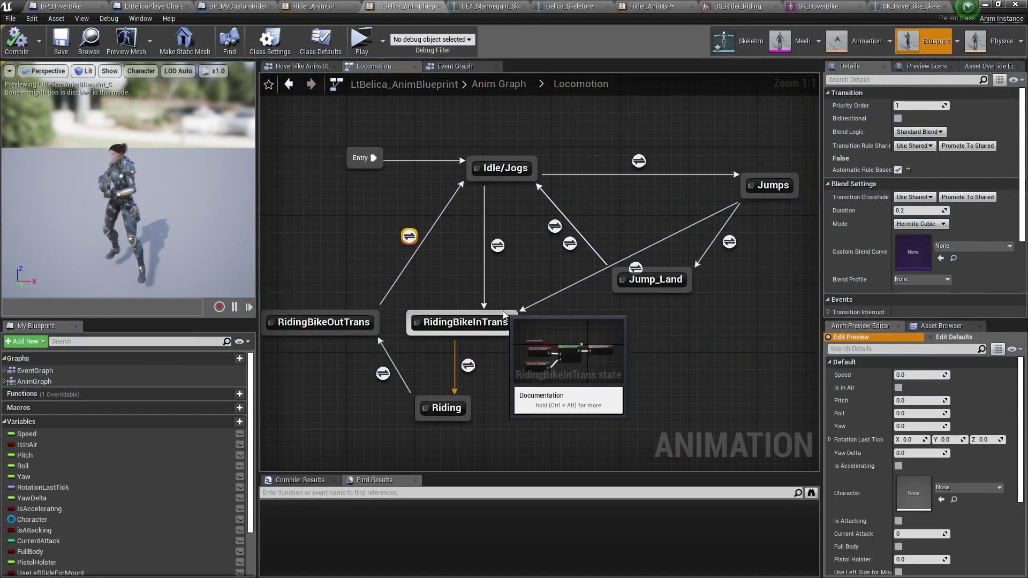